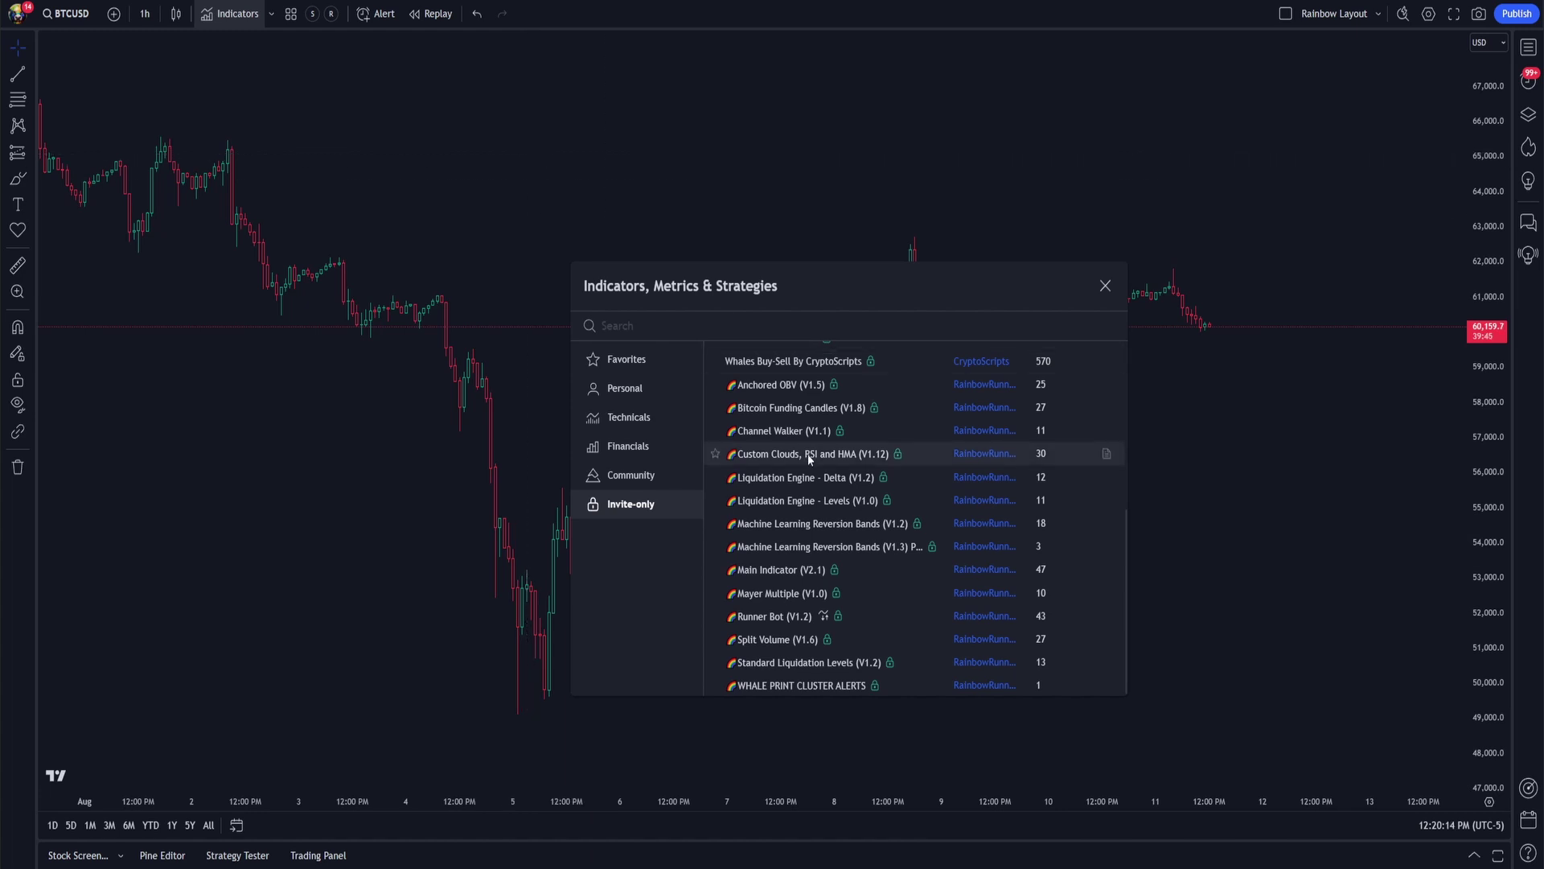
- Add the invite-only Main Indicator (V2.1) to the BTCUSD chart and close the indicator library
scroll(807, 454, down, 1)
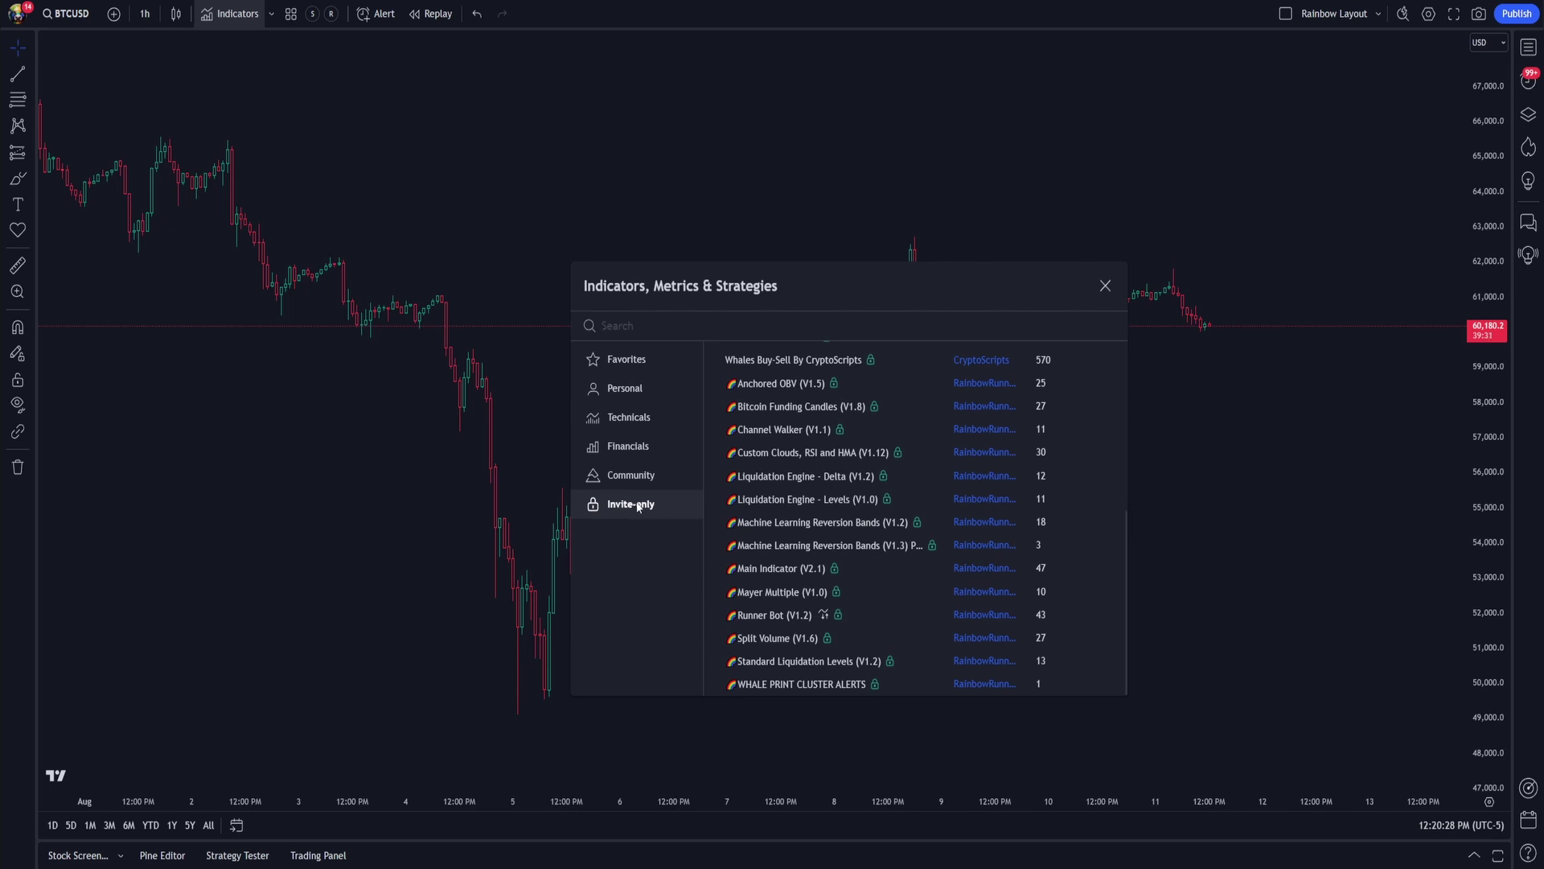
click(812, 571)
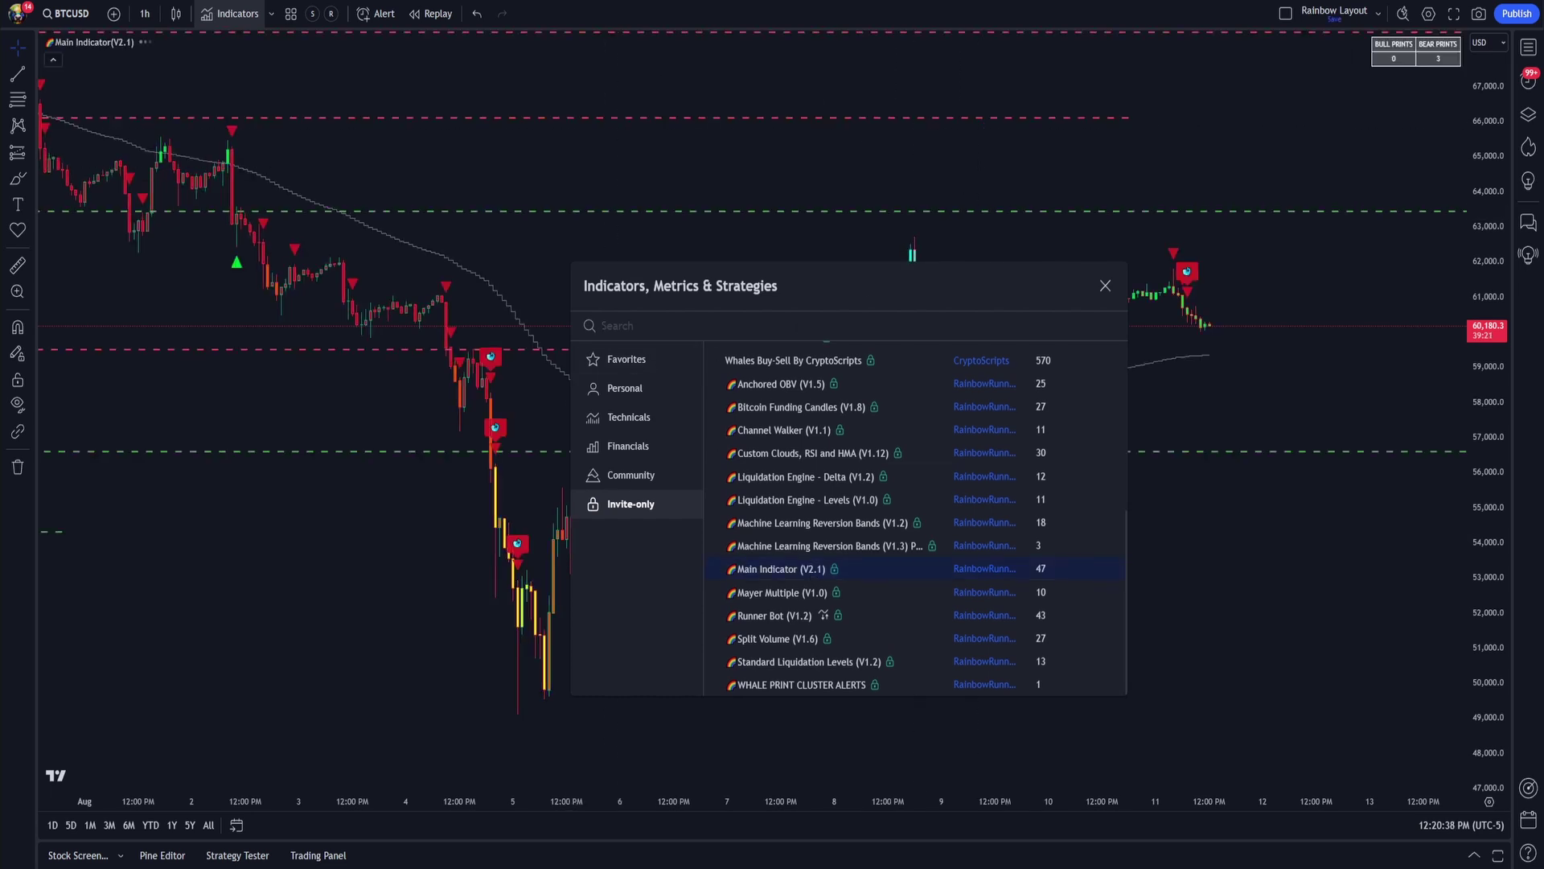
click(1105, 286)
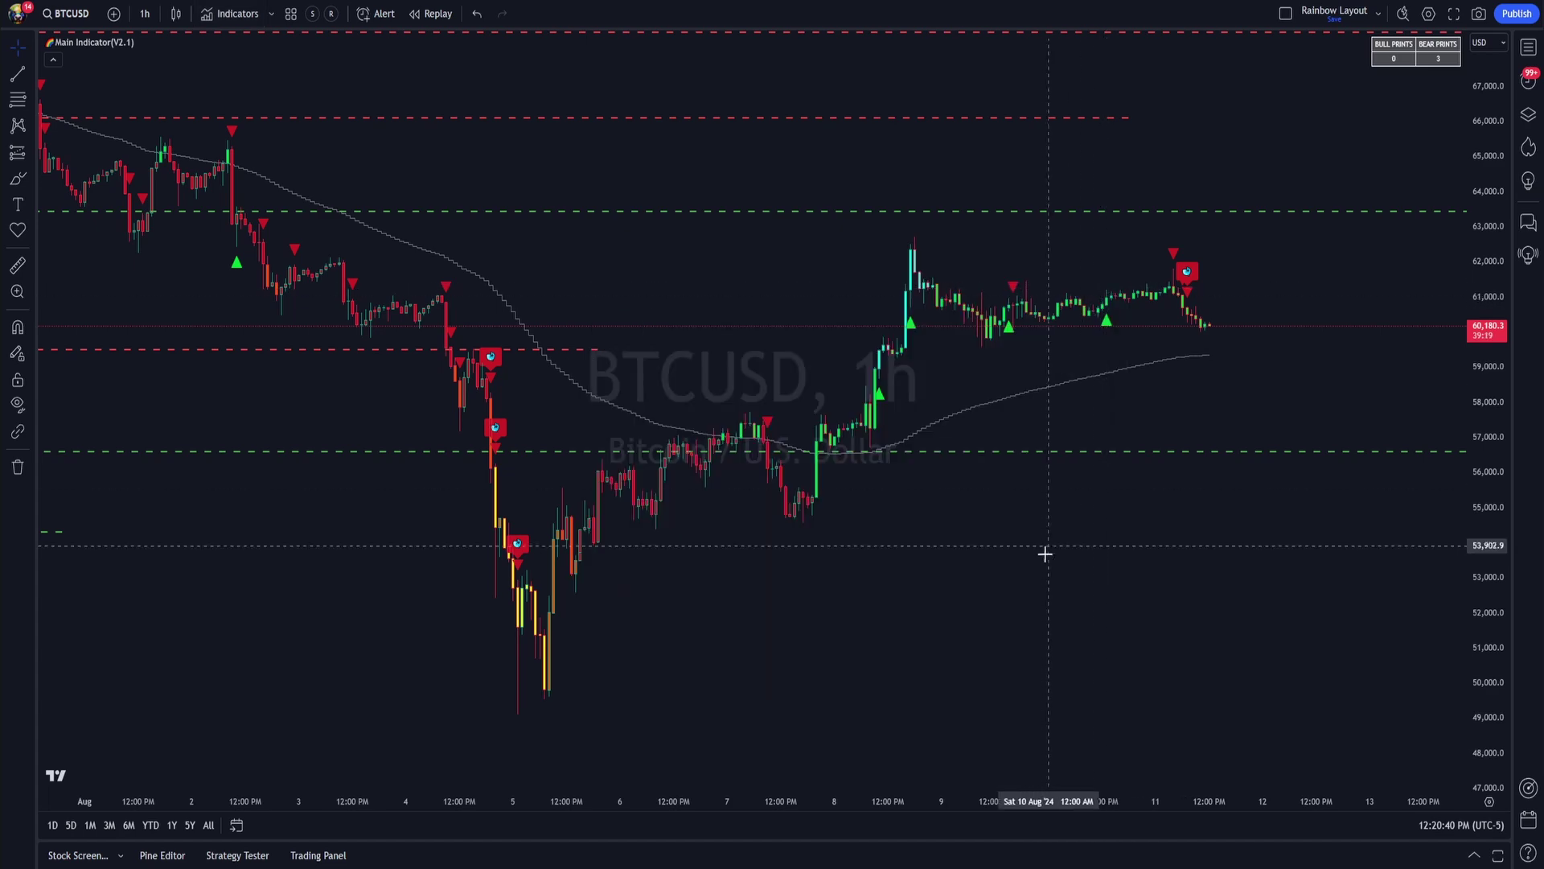
scroll(631, 244, down, 4)
drag(842, 249, 761, 385)
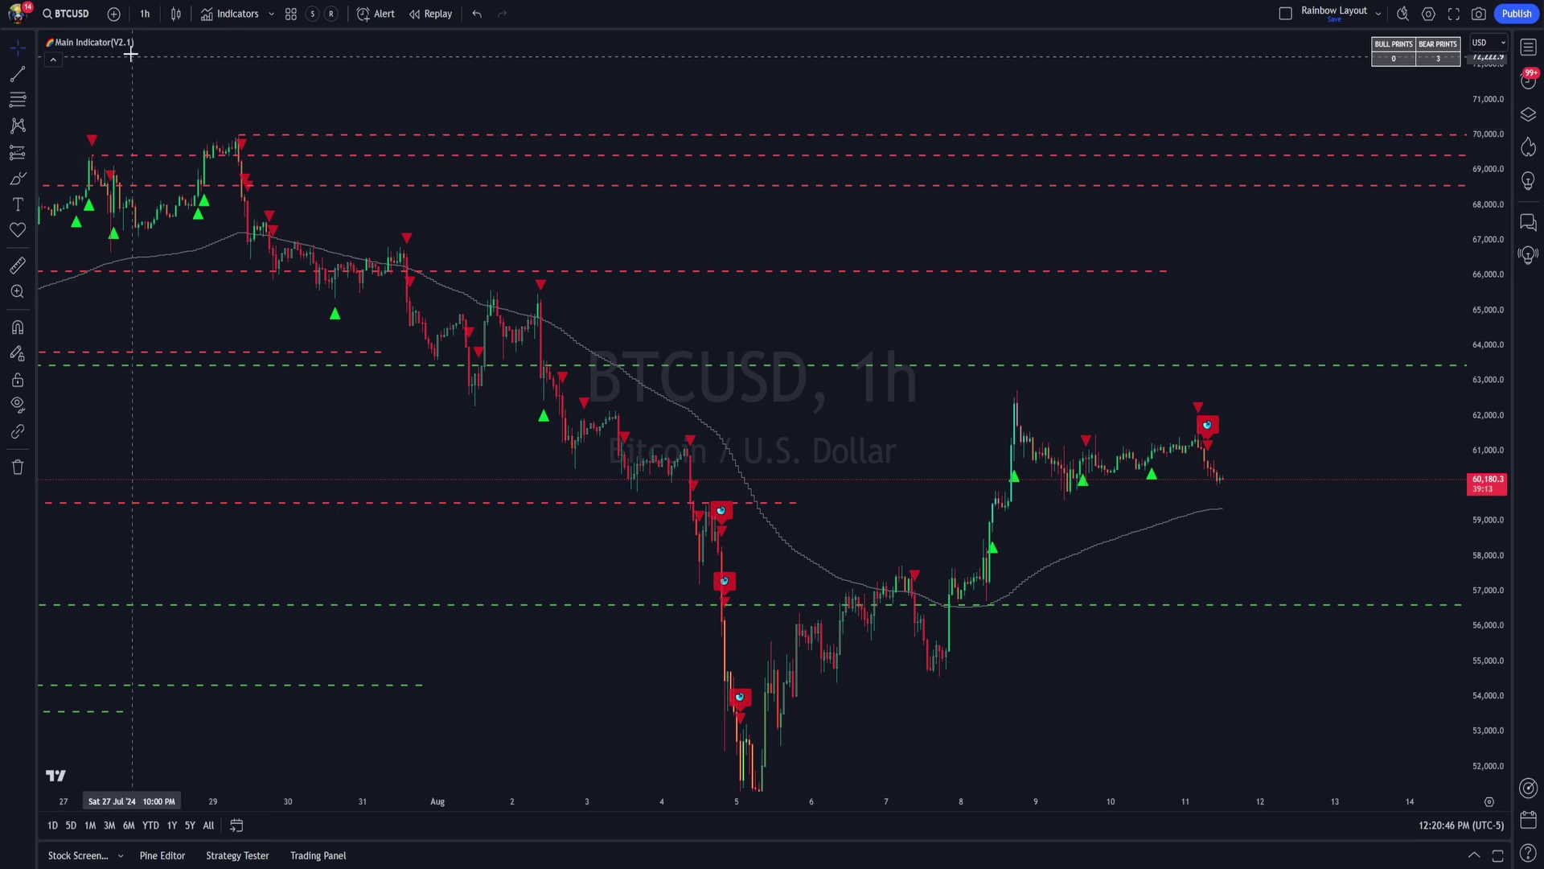
- Hide the Main Indicator and show it again to compare its coloring with the plain 1h candles
mouse_move(120, 46)
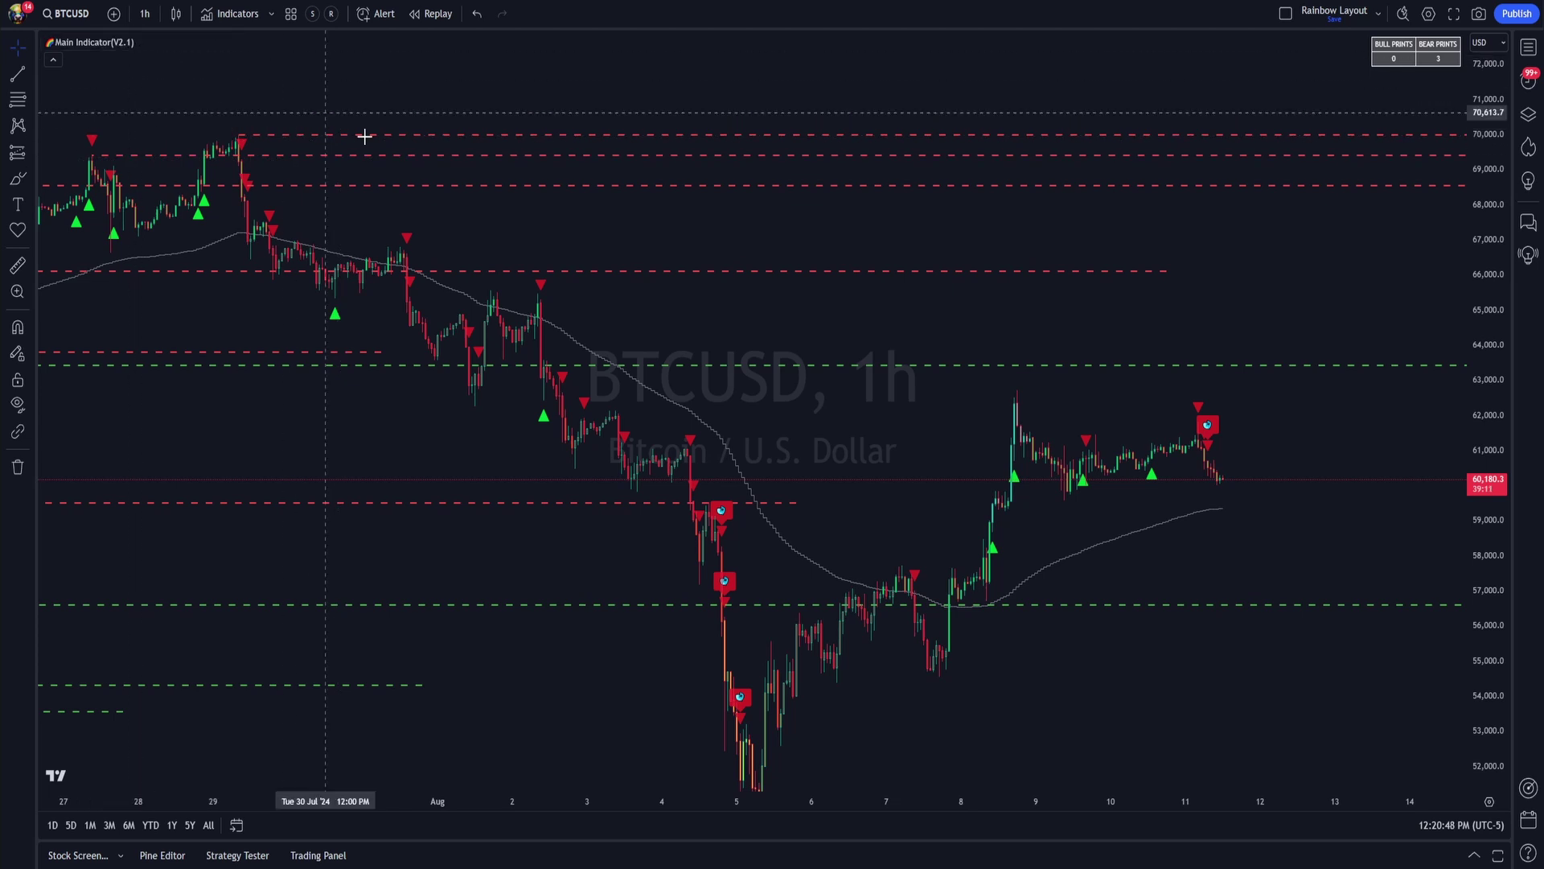
click(146, 42)
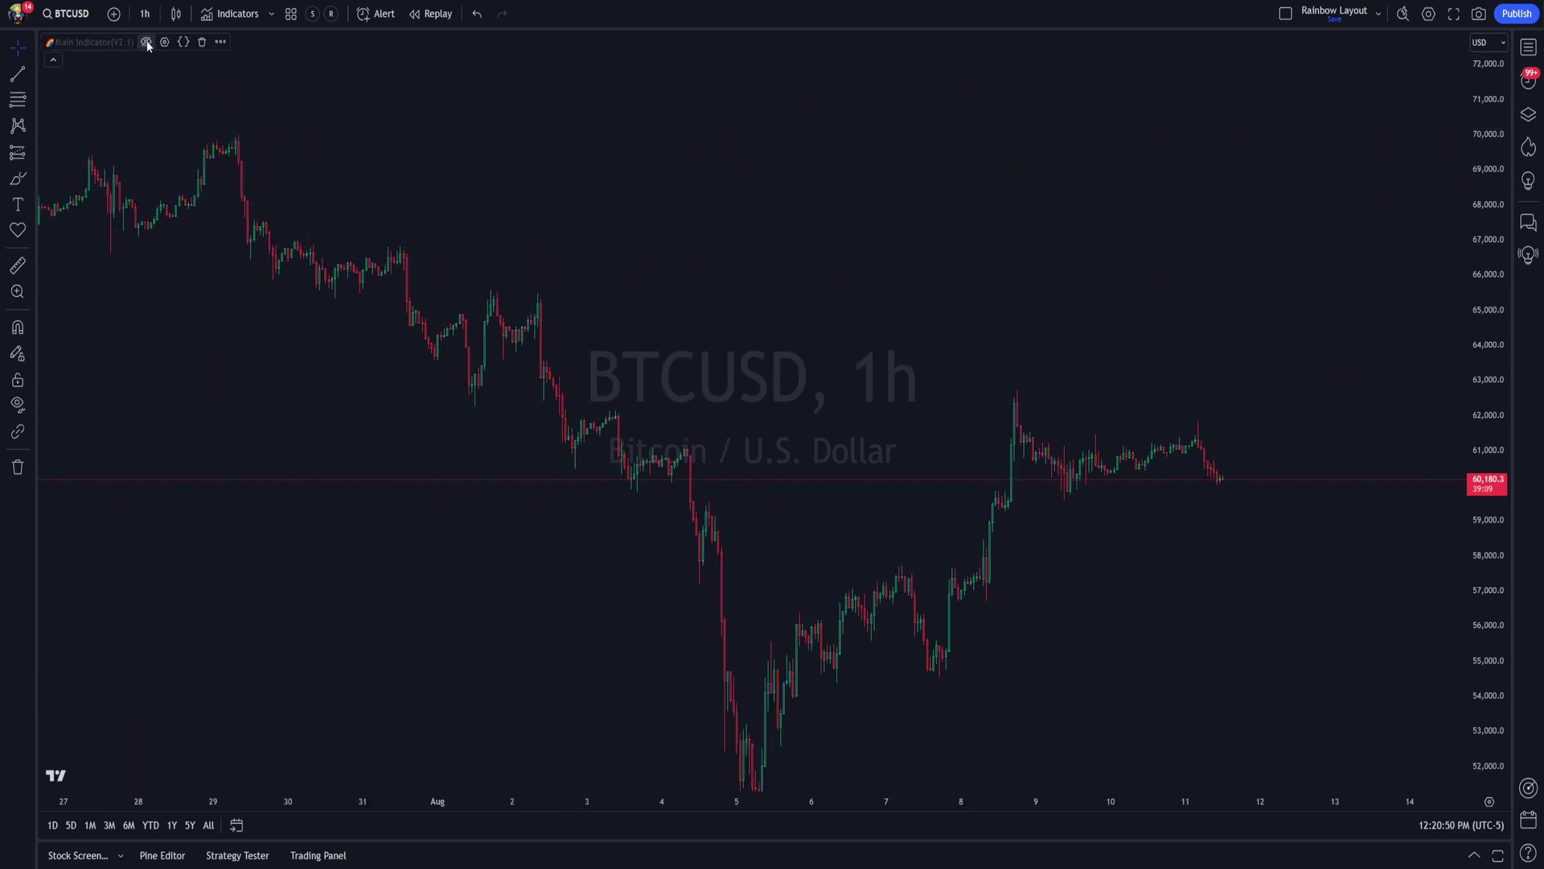
click(147, 44)
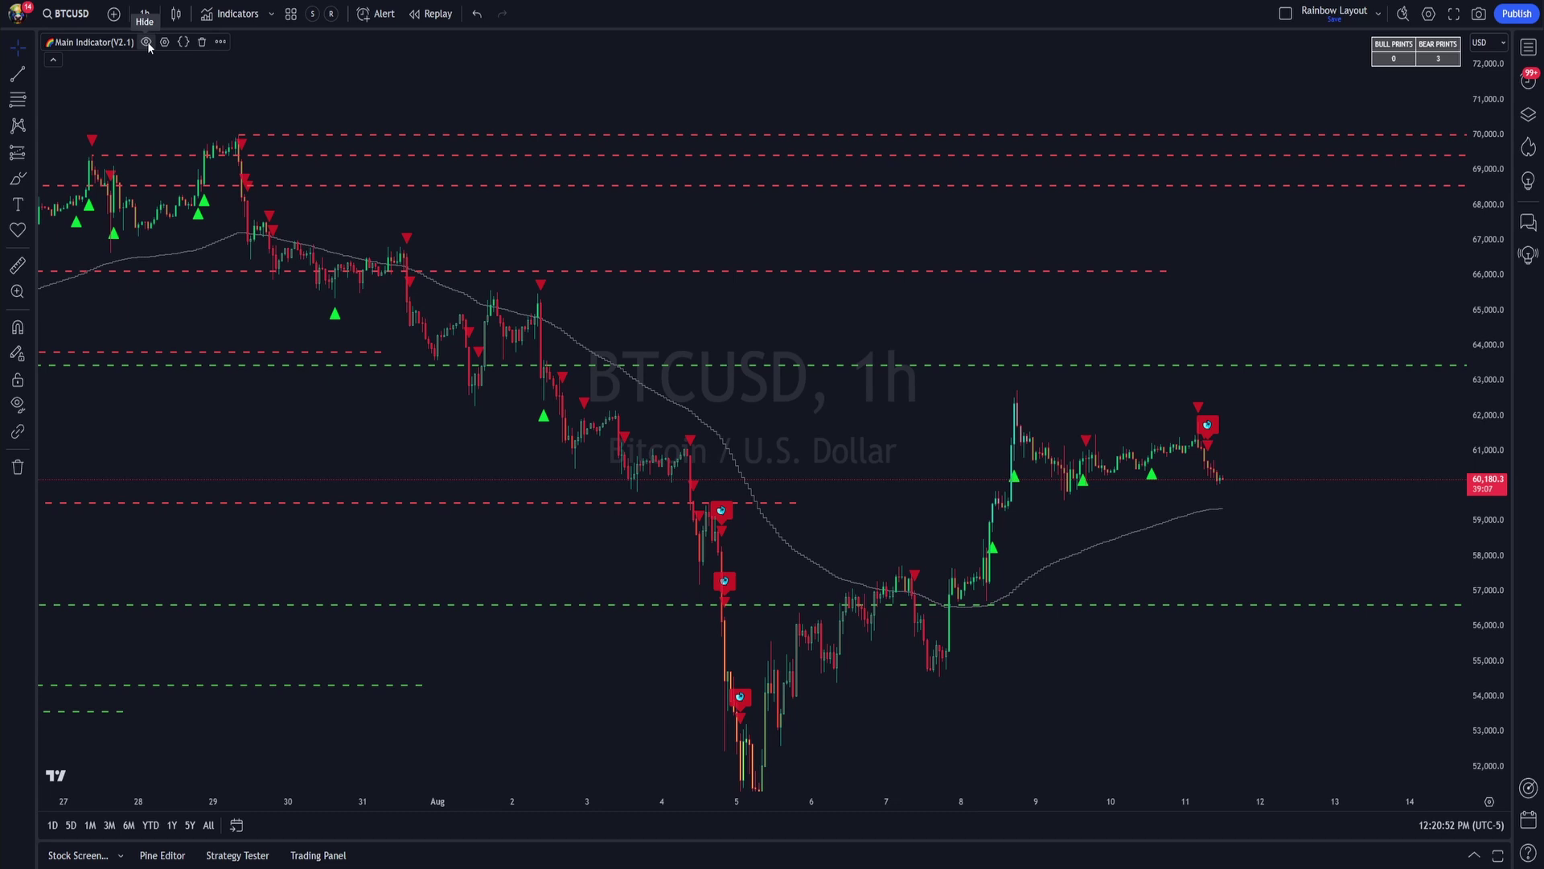
- Bring the Main Indicator to the front of the chart's visual order
click(221, 45)
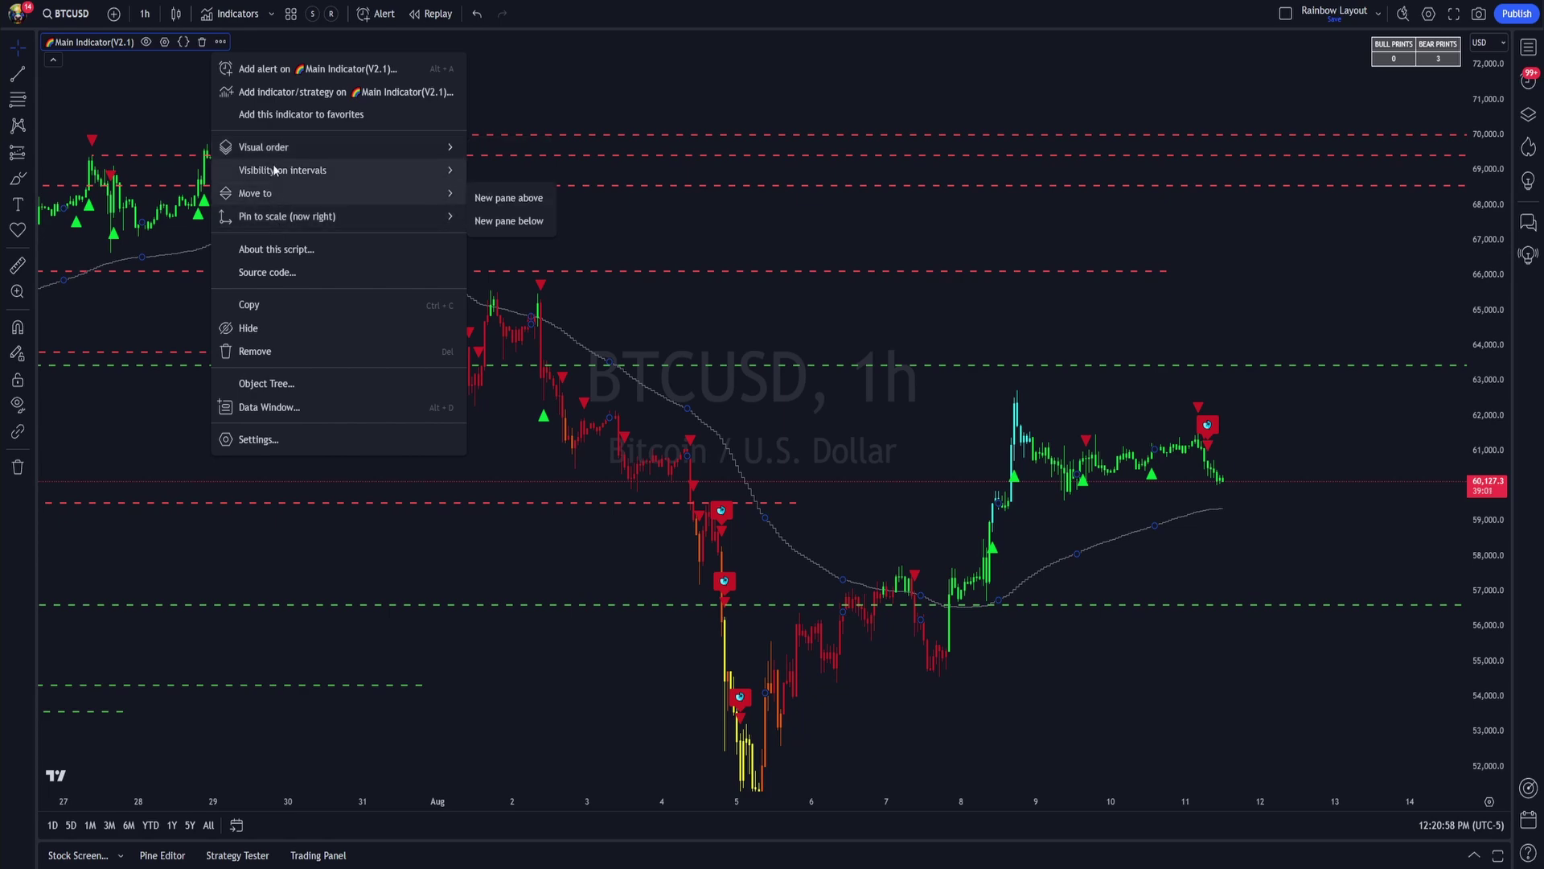
mouse_move(273, 148)
click(492, 152)
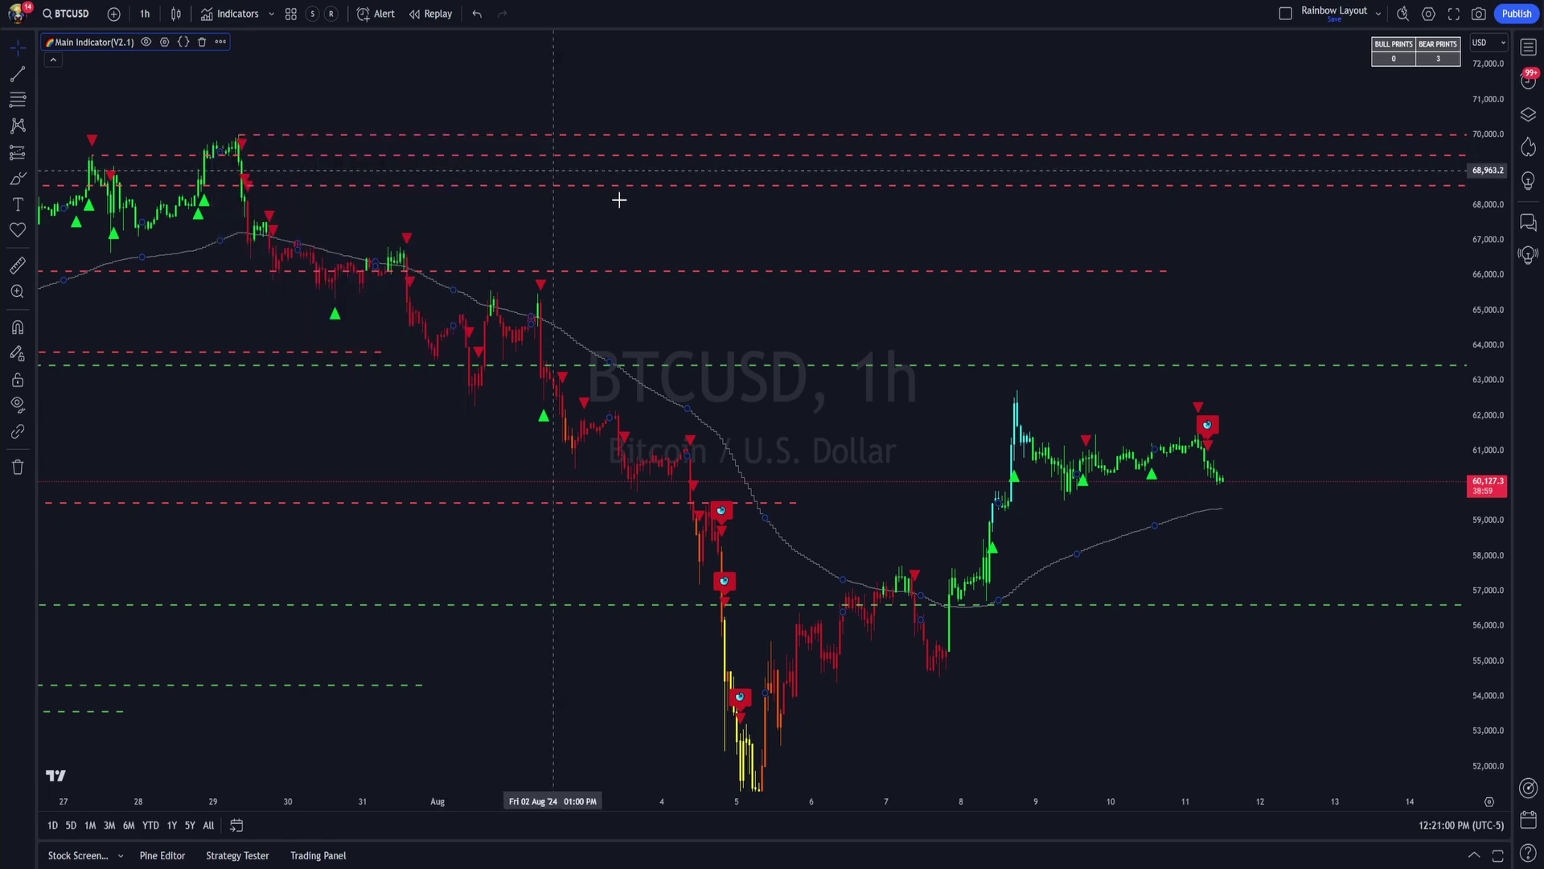
drag(1336, 556, 1307, 440)
scroll(631, 434, up, 5)
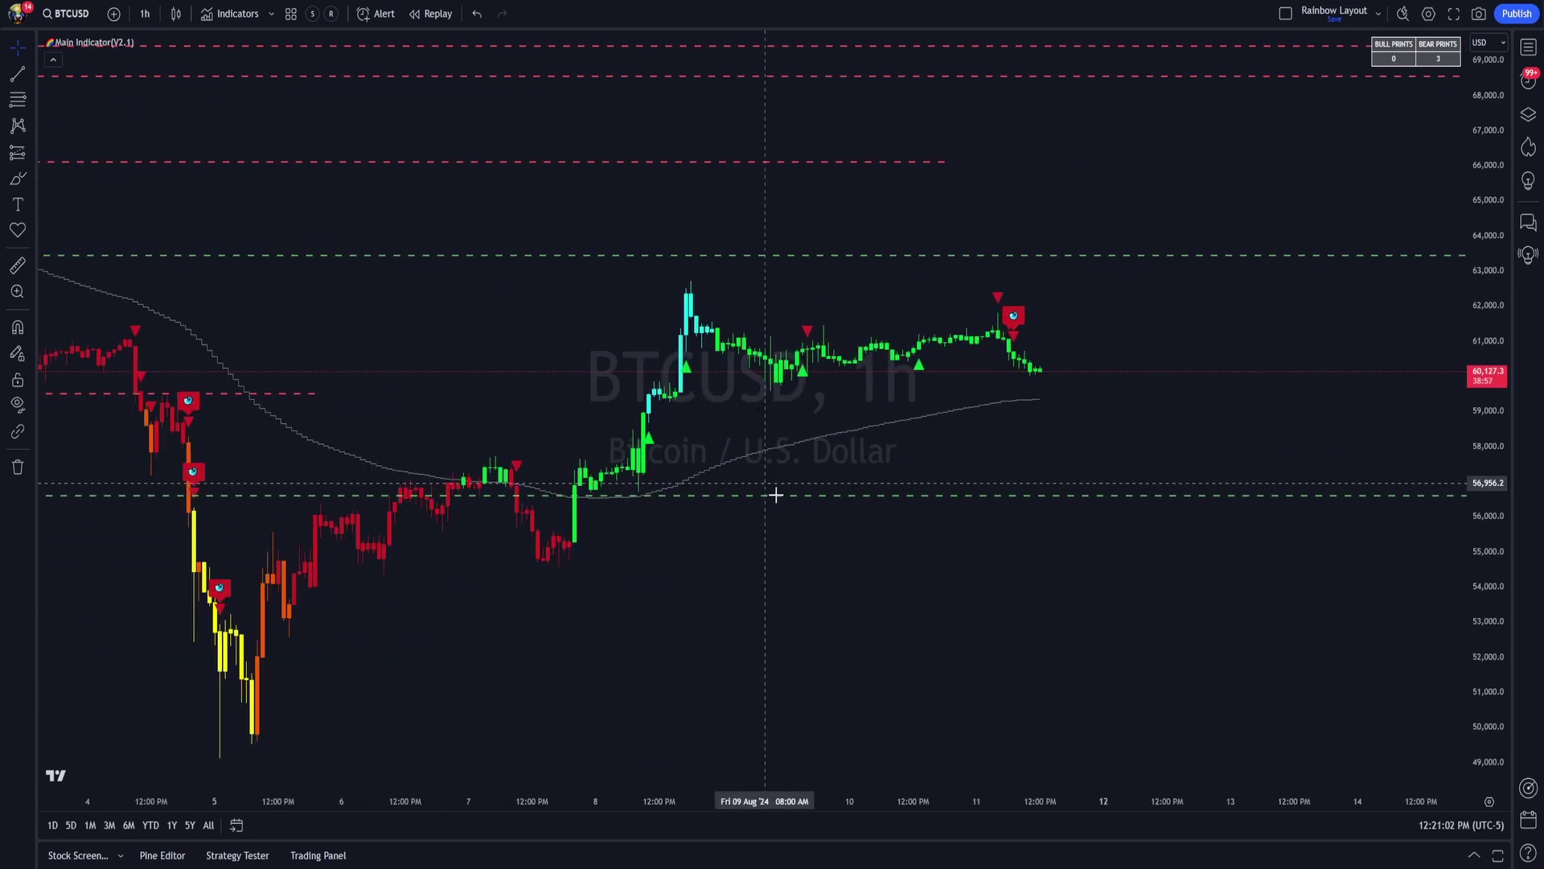
drag(821, 633, 1113, 528)
scroll(836, 455, down, 3)
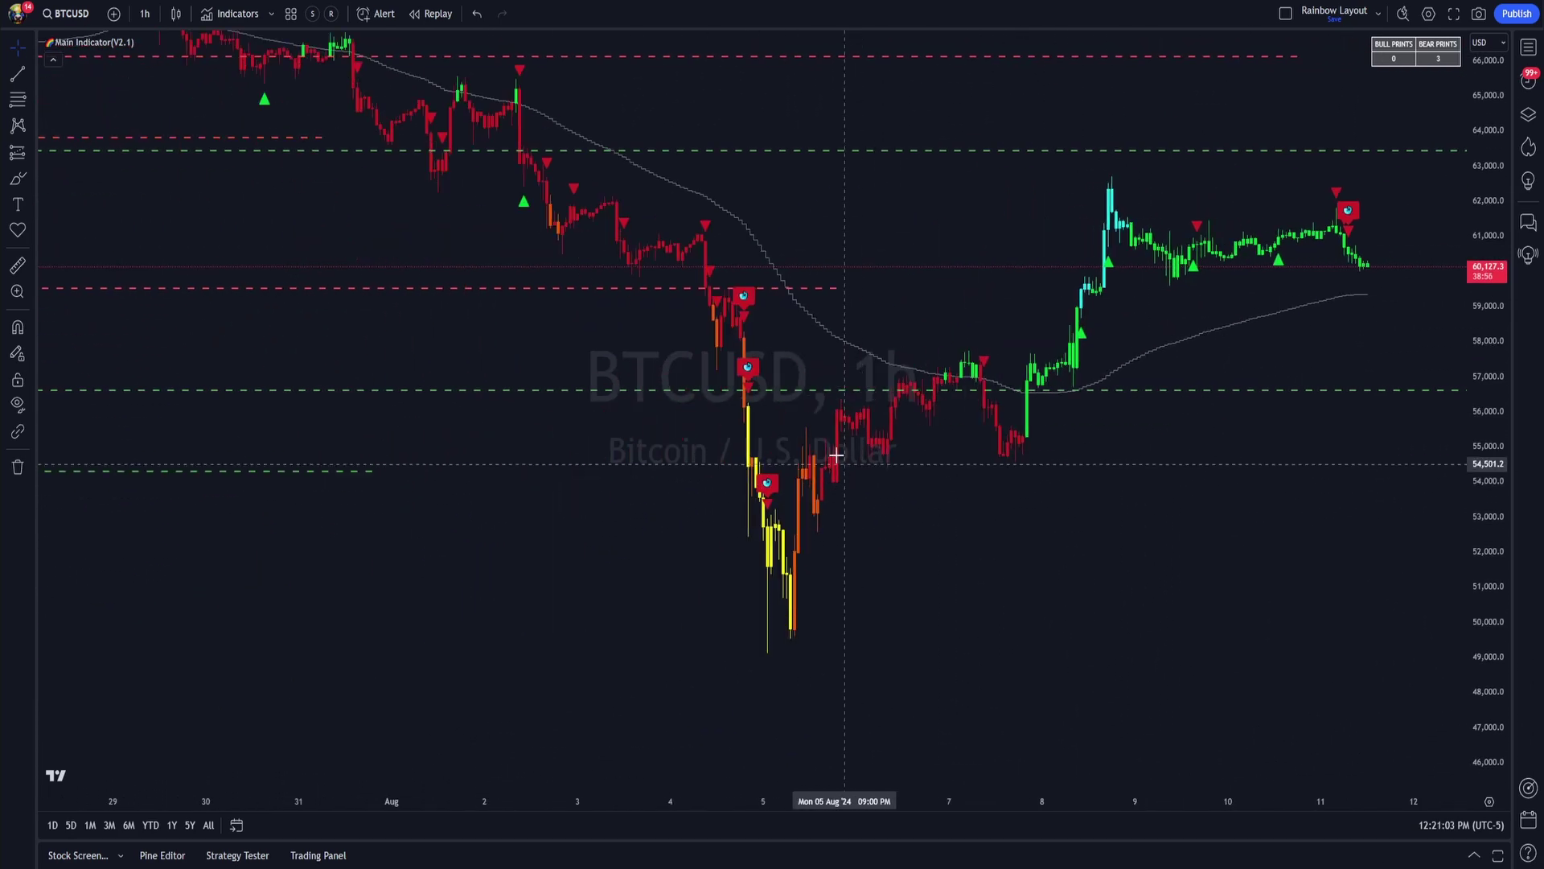
- Switch the BTCUSD chart interval to 4 hours
click(148, 14)
click(157, 634)
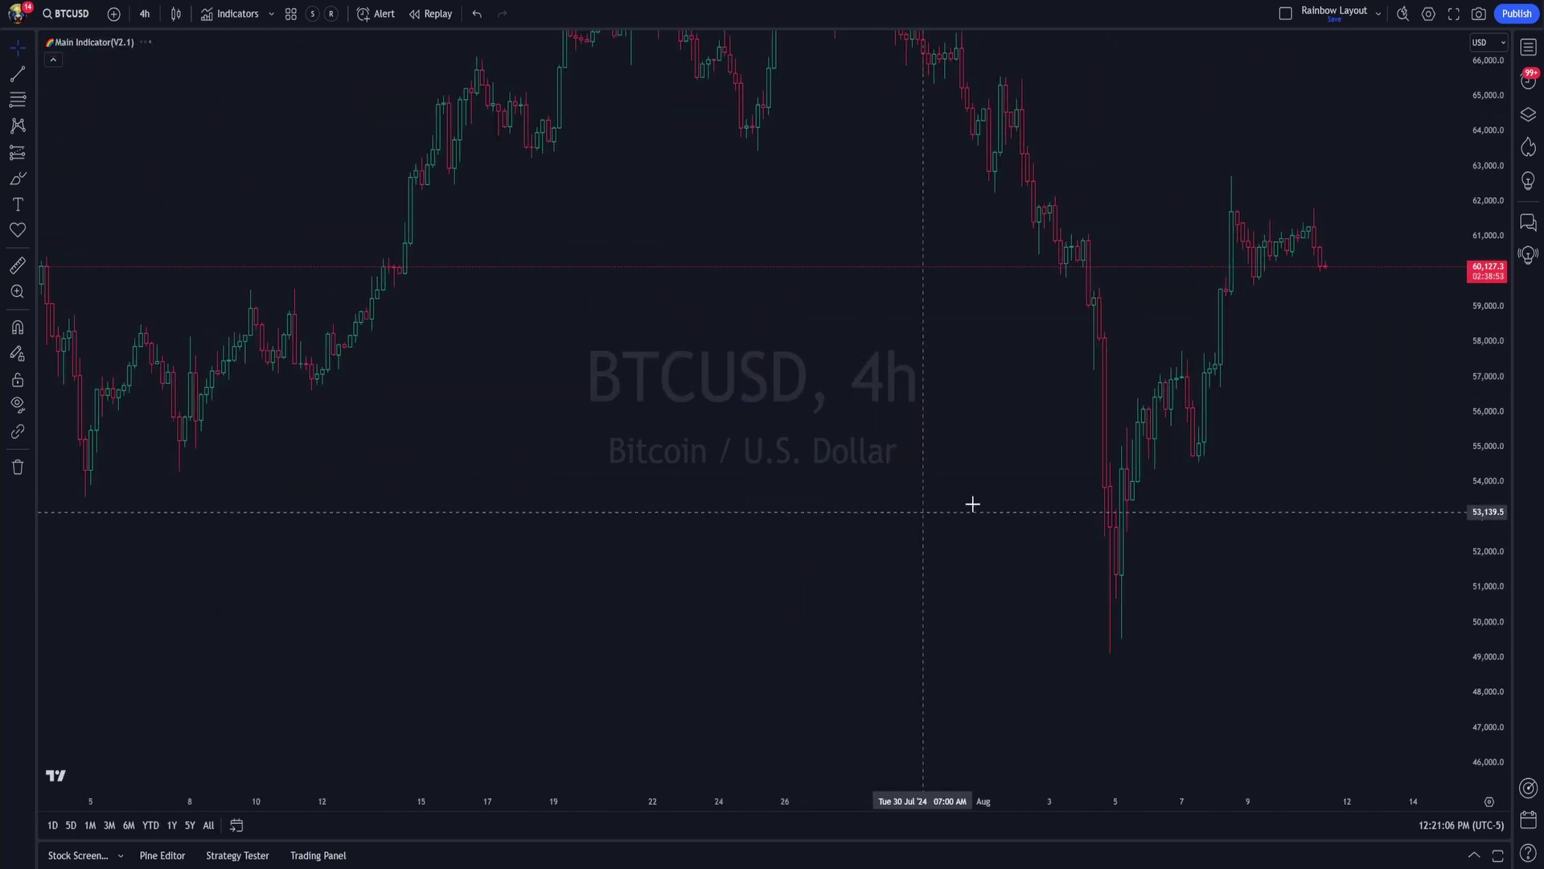
scroll(620, 396, down, 3)
scroll(724, 438, up, 1)
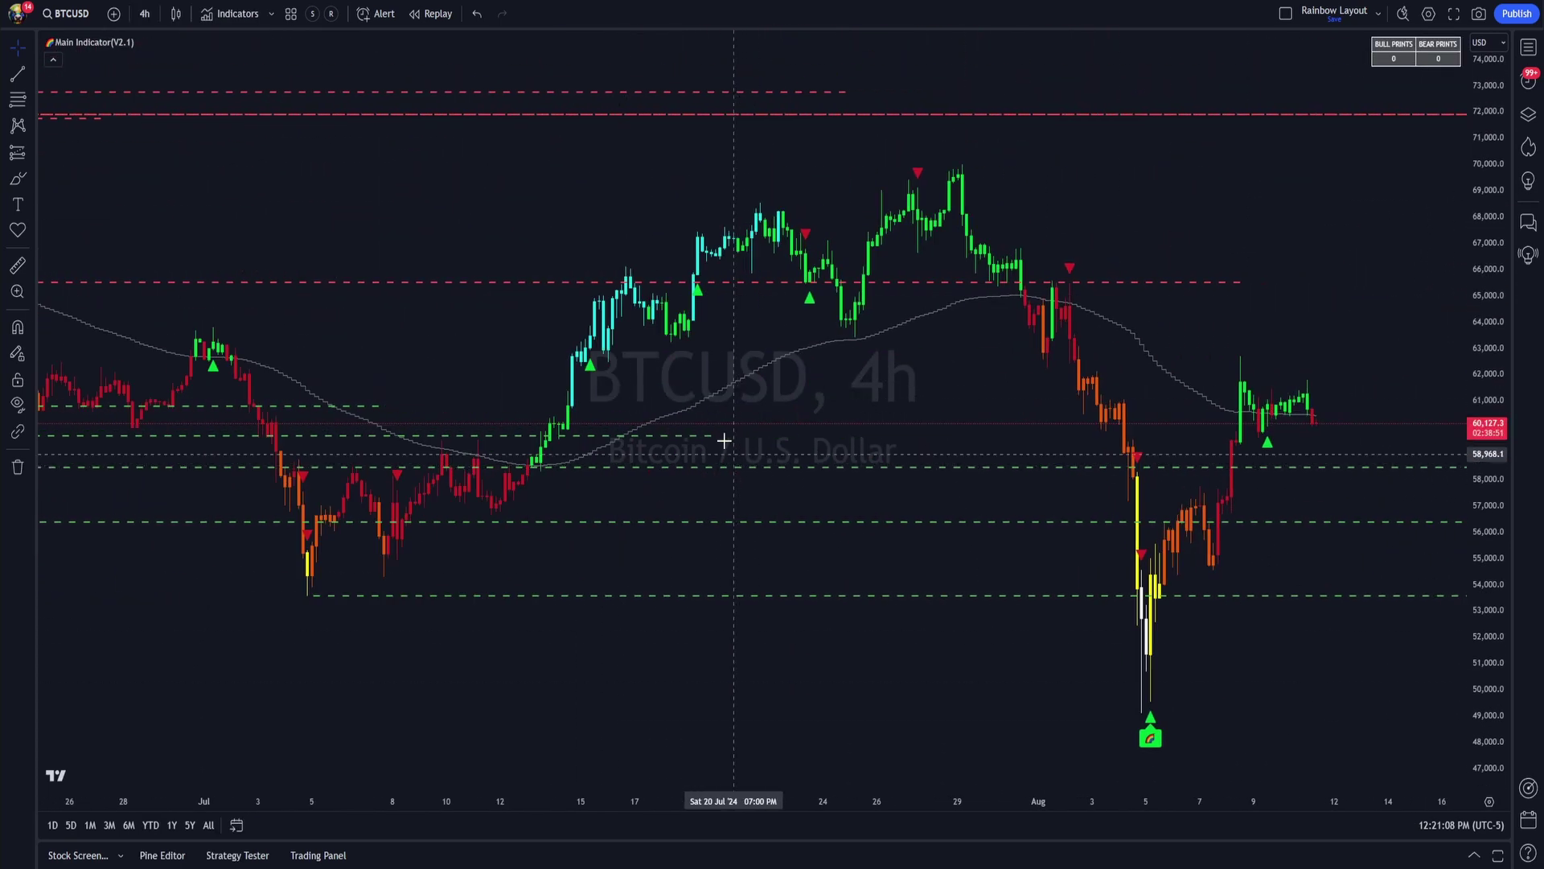
- Toggle the Main Indicator's visibility off and on twice on the 4h chart, leaving it shown
click(147, 43)
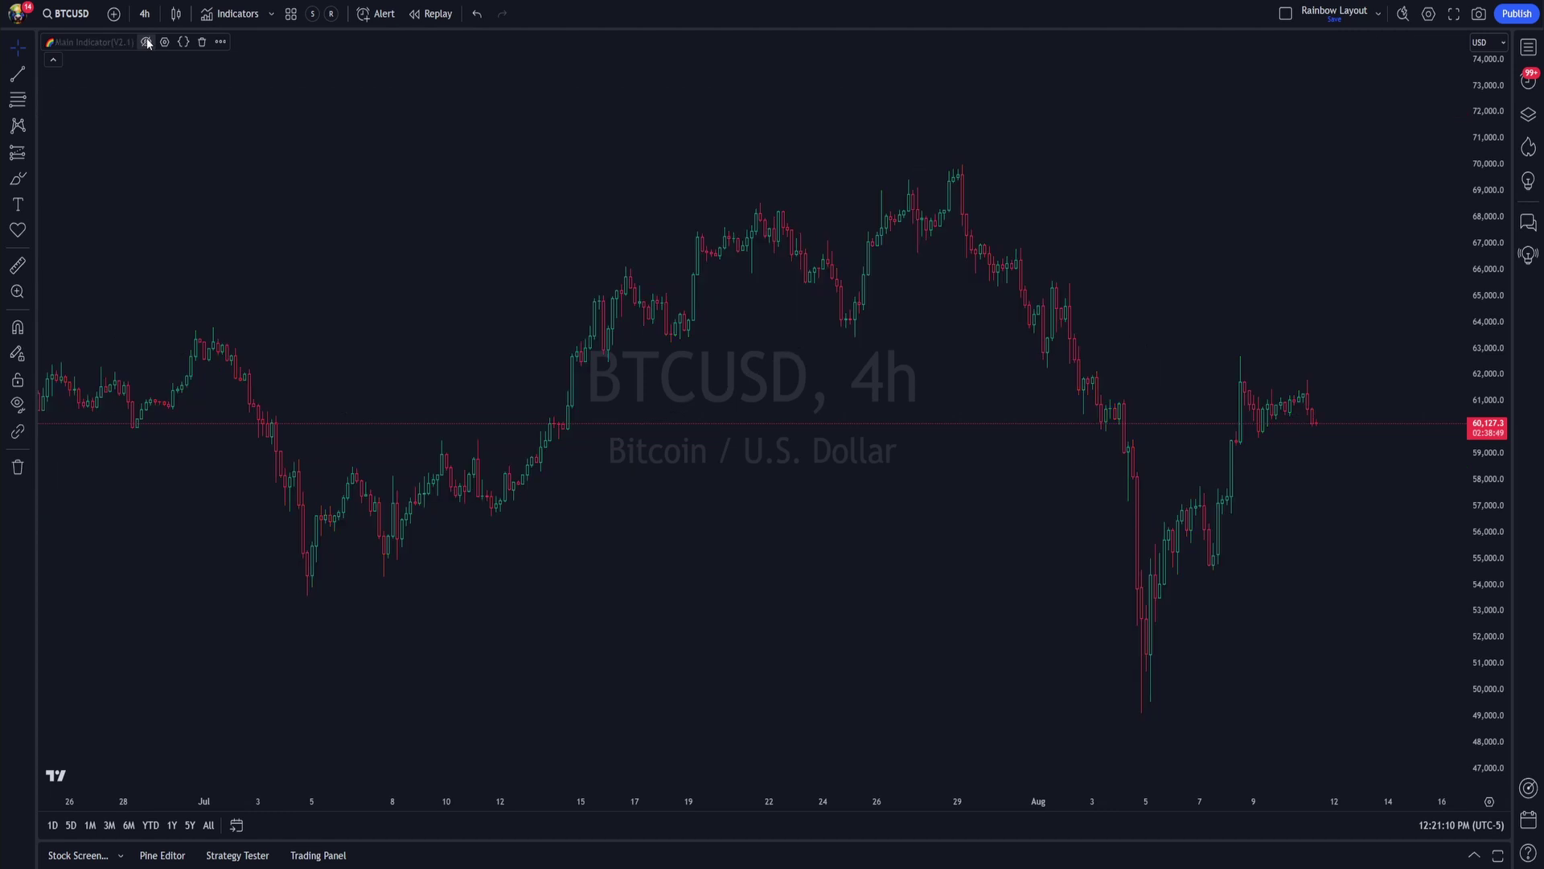
click(148, 43)
click(147, 42)
click(147, 43)
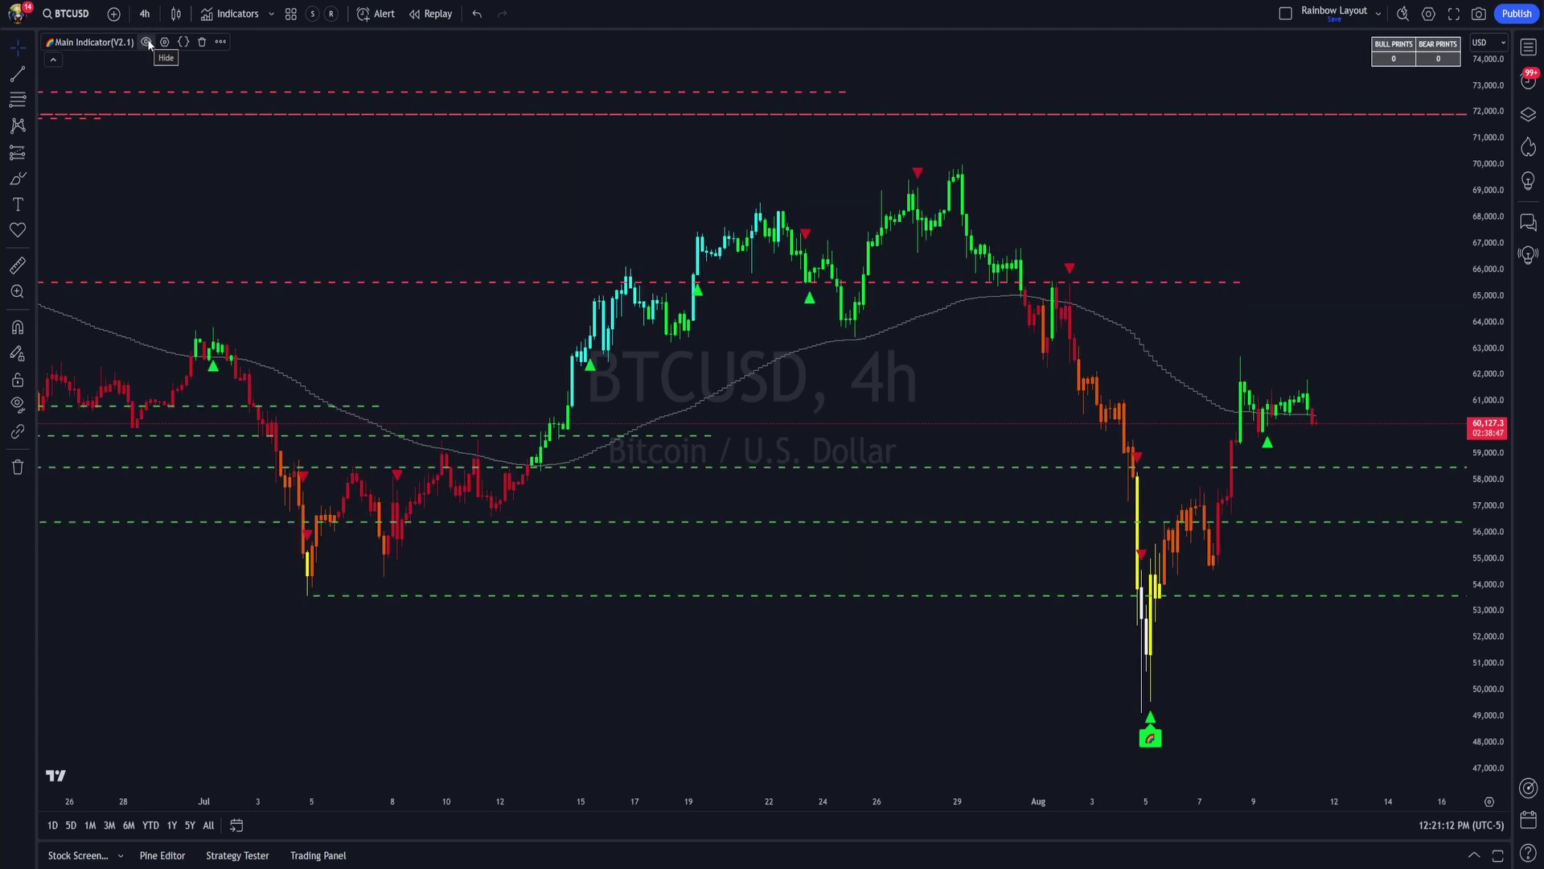
- Check the available chart types and keep Candles selected
click(176, 14)
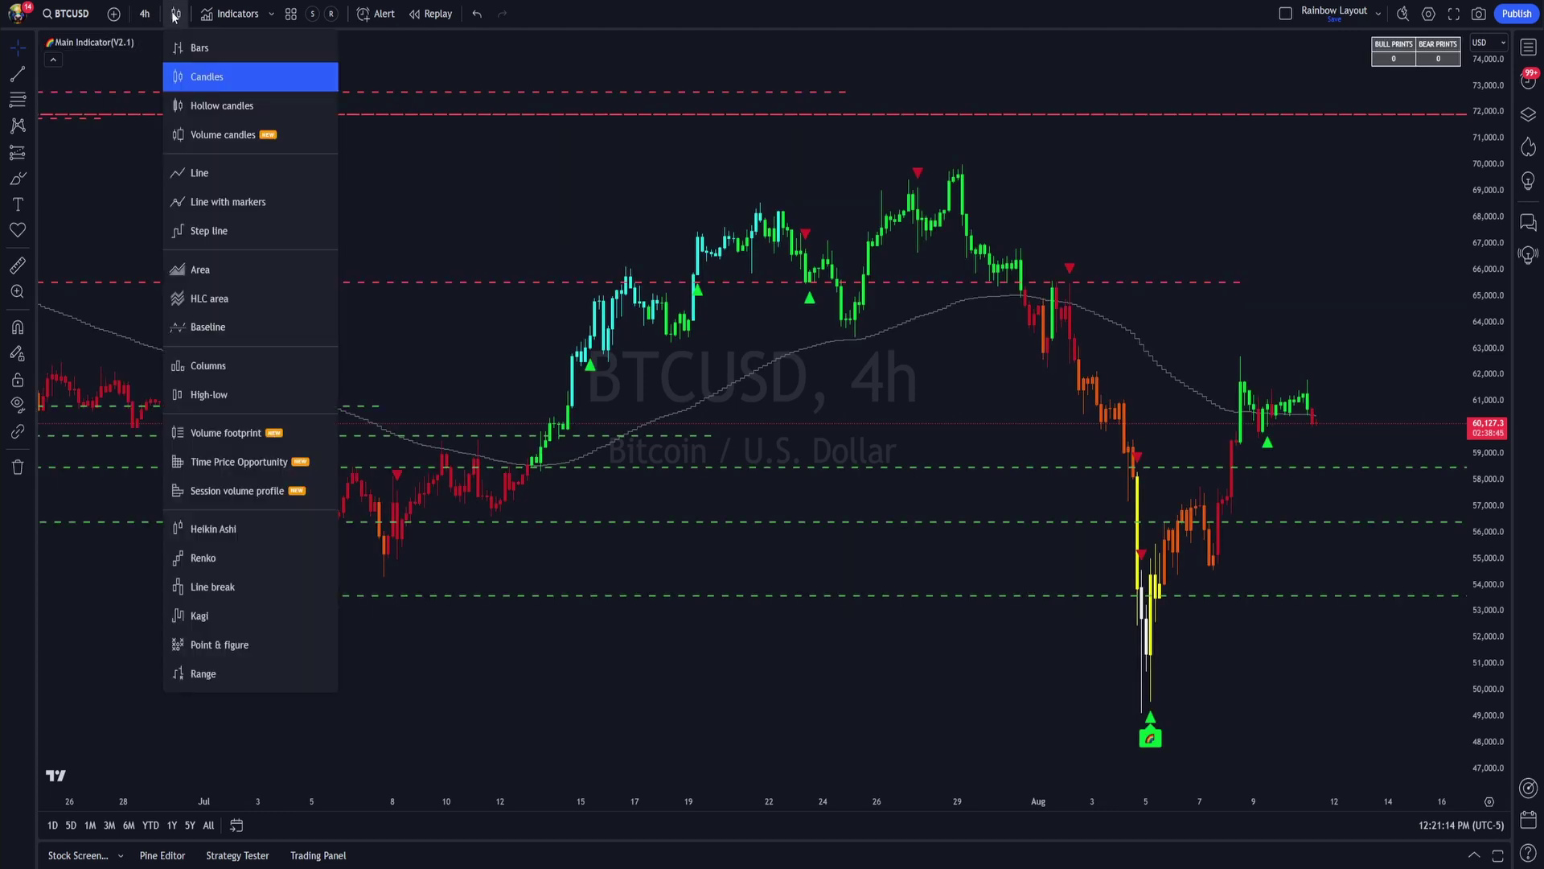
click(206, 85)
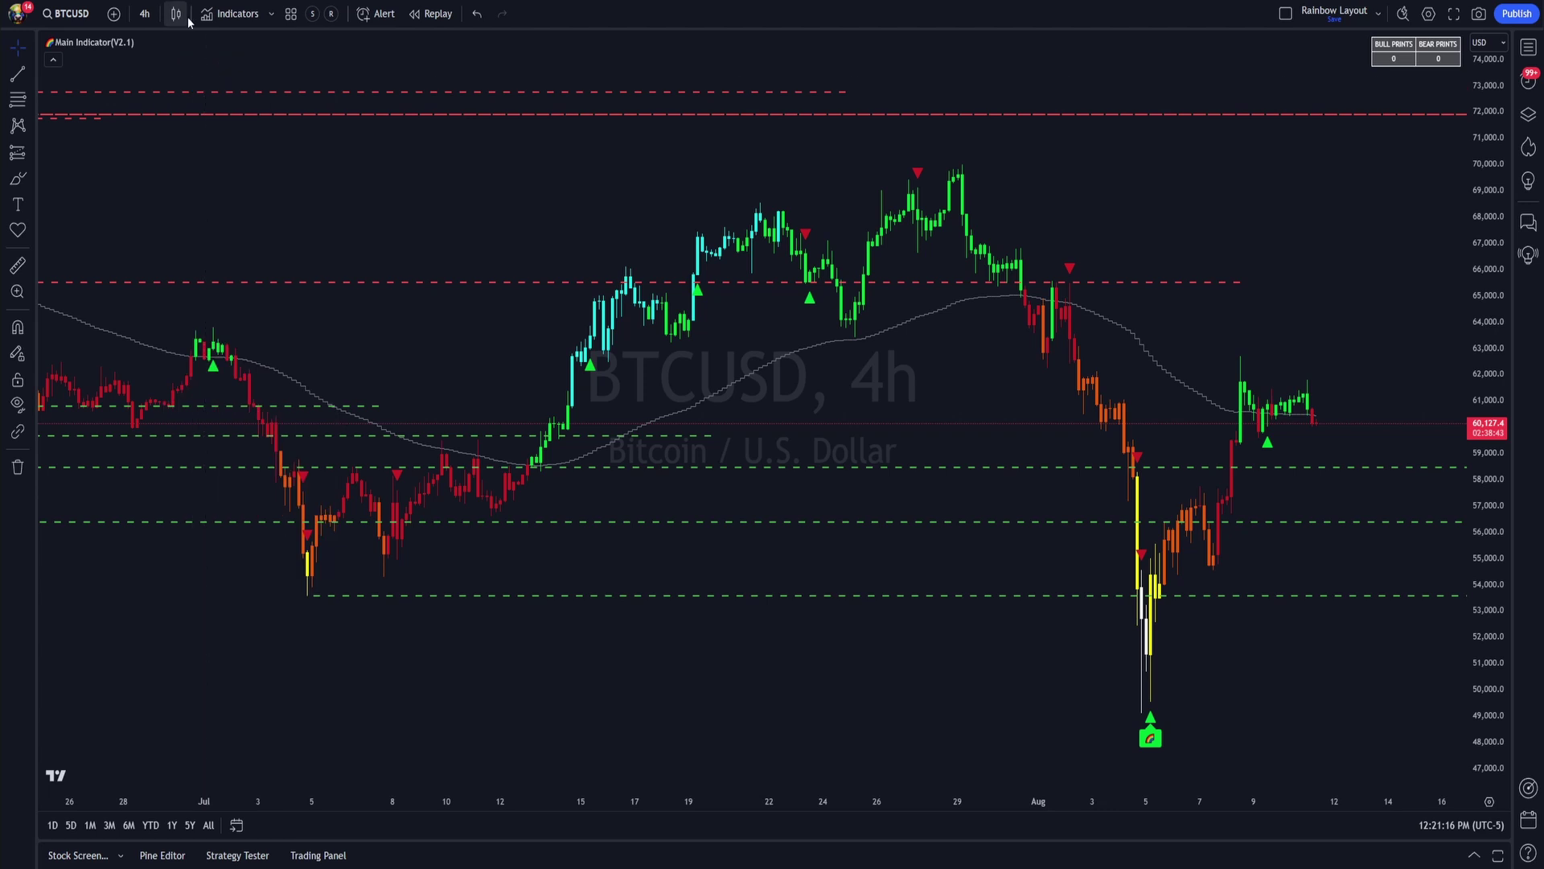
click(176, 14)
click(456, 129)
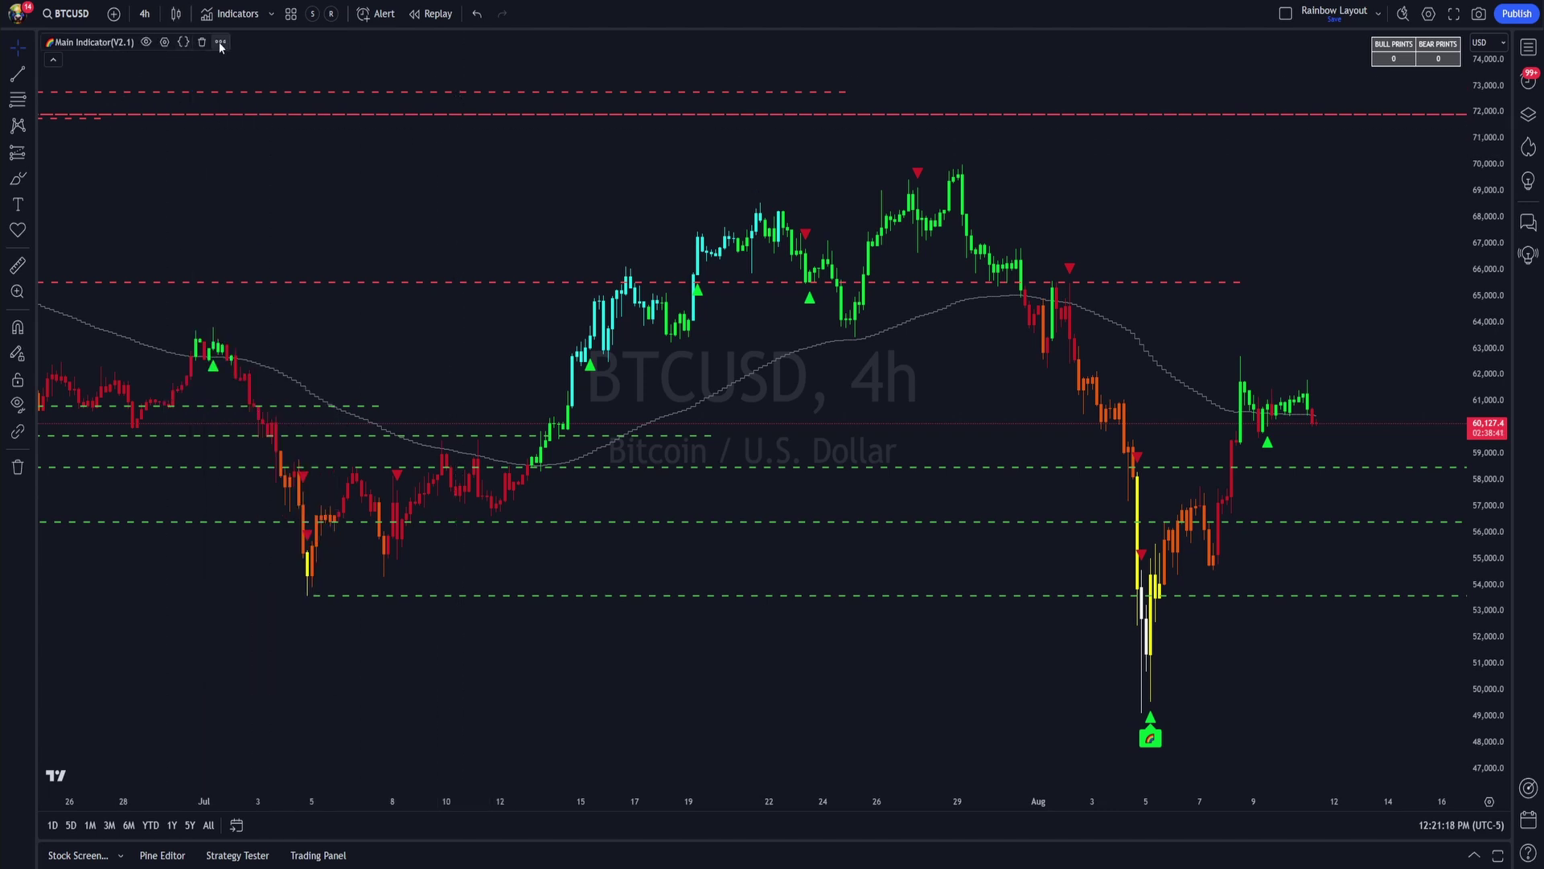
- Check the visual order options of the Main Indicator on the 4h chart without changing them
click(221, 42)
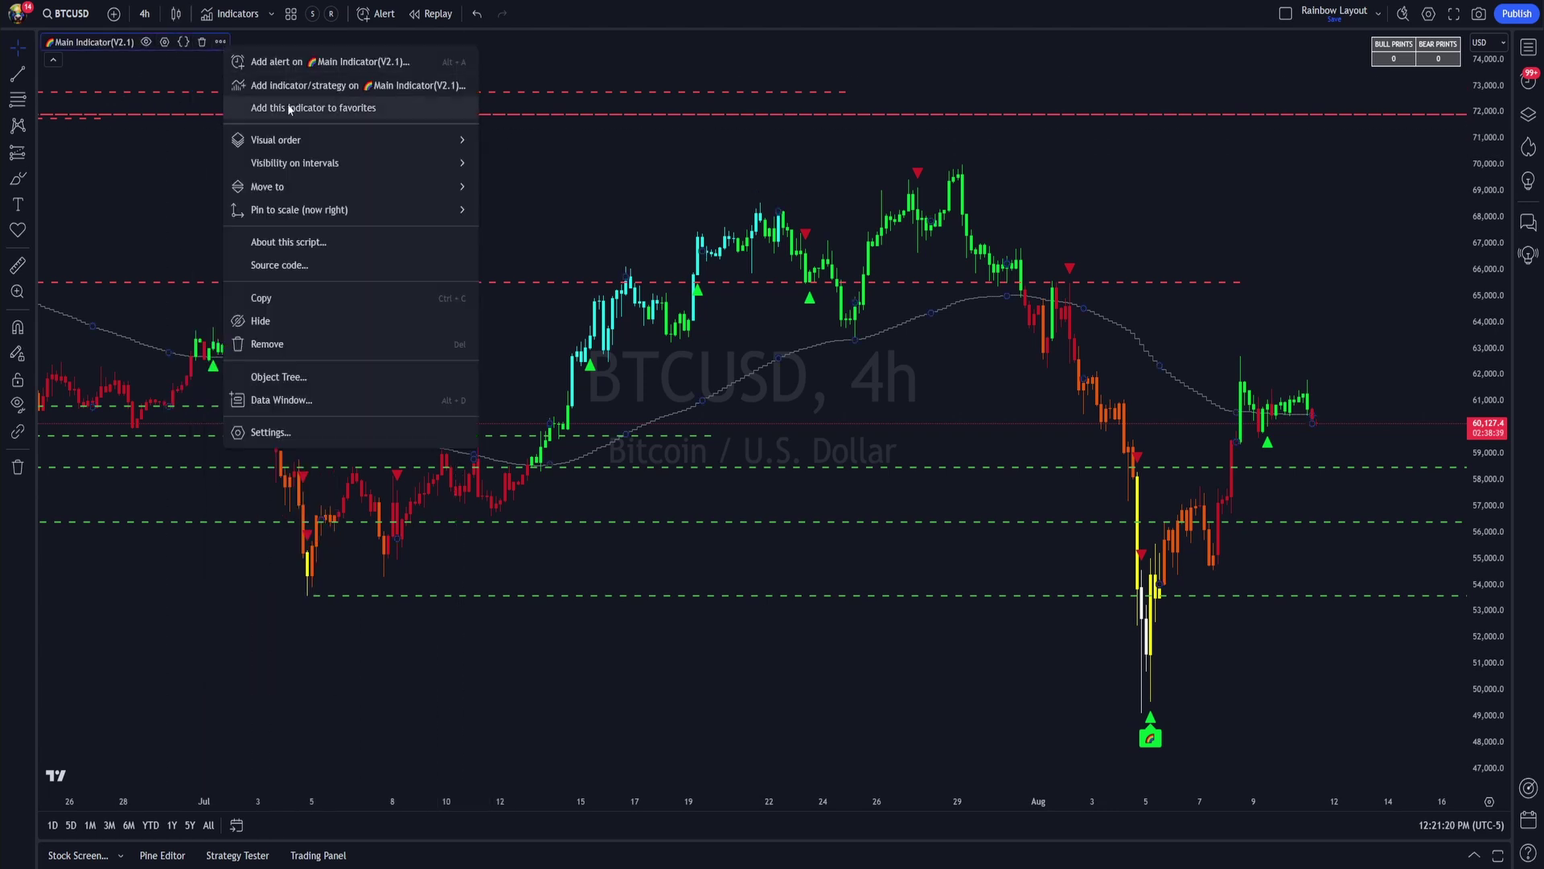
mouse_move(309, 149)
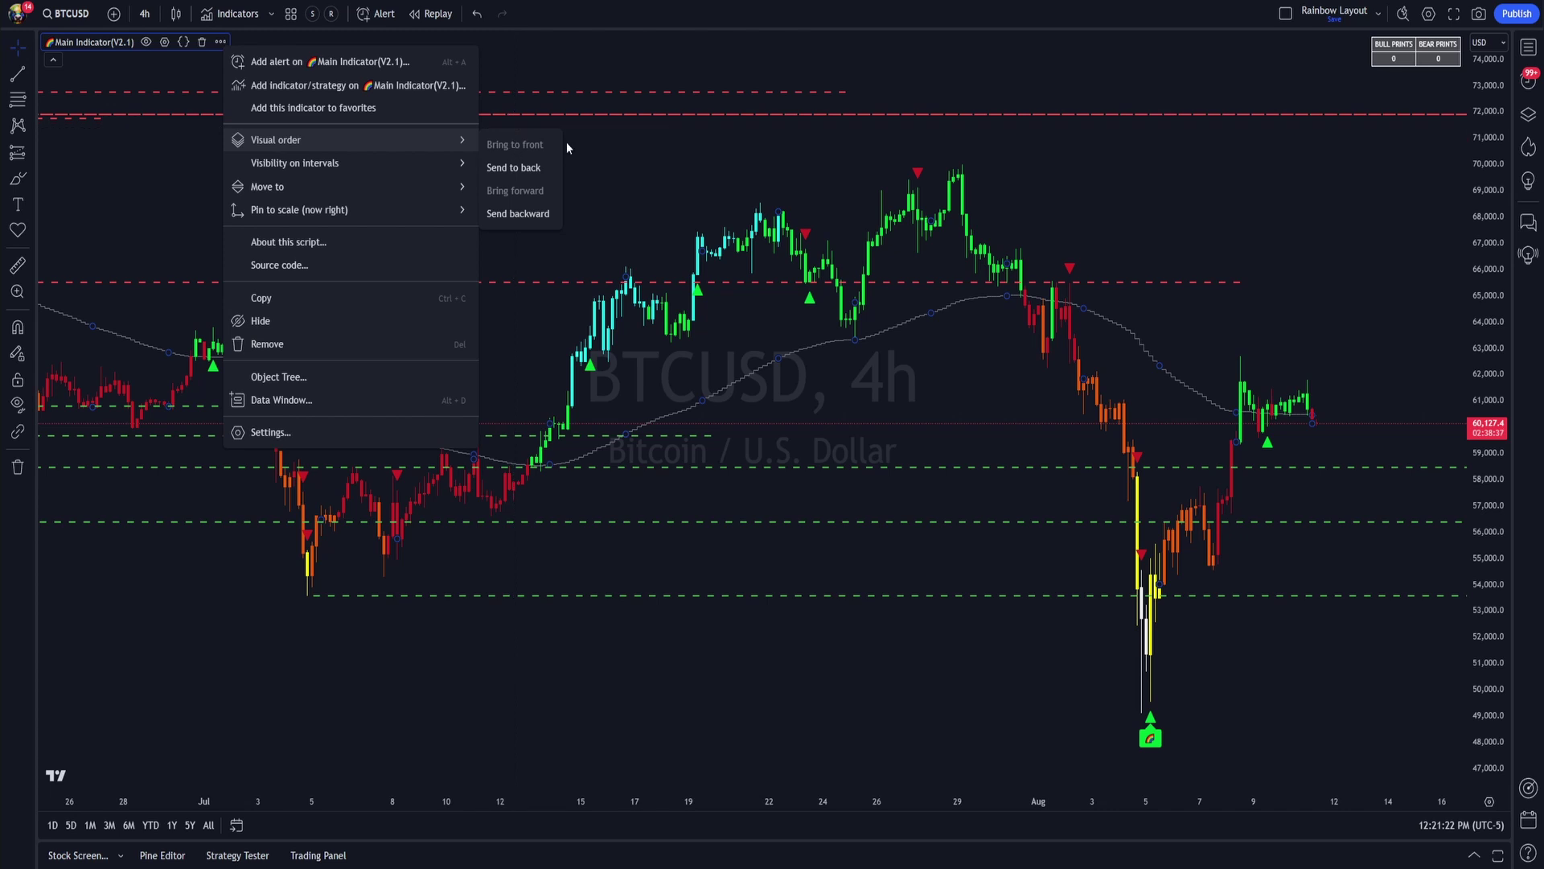
click(621, 140)
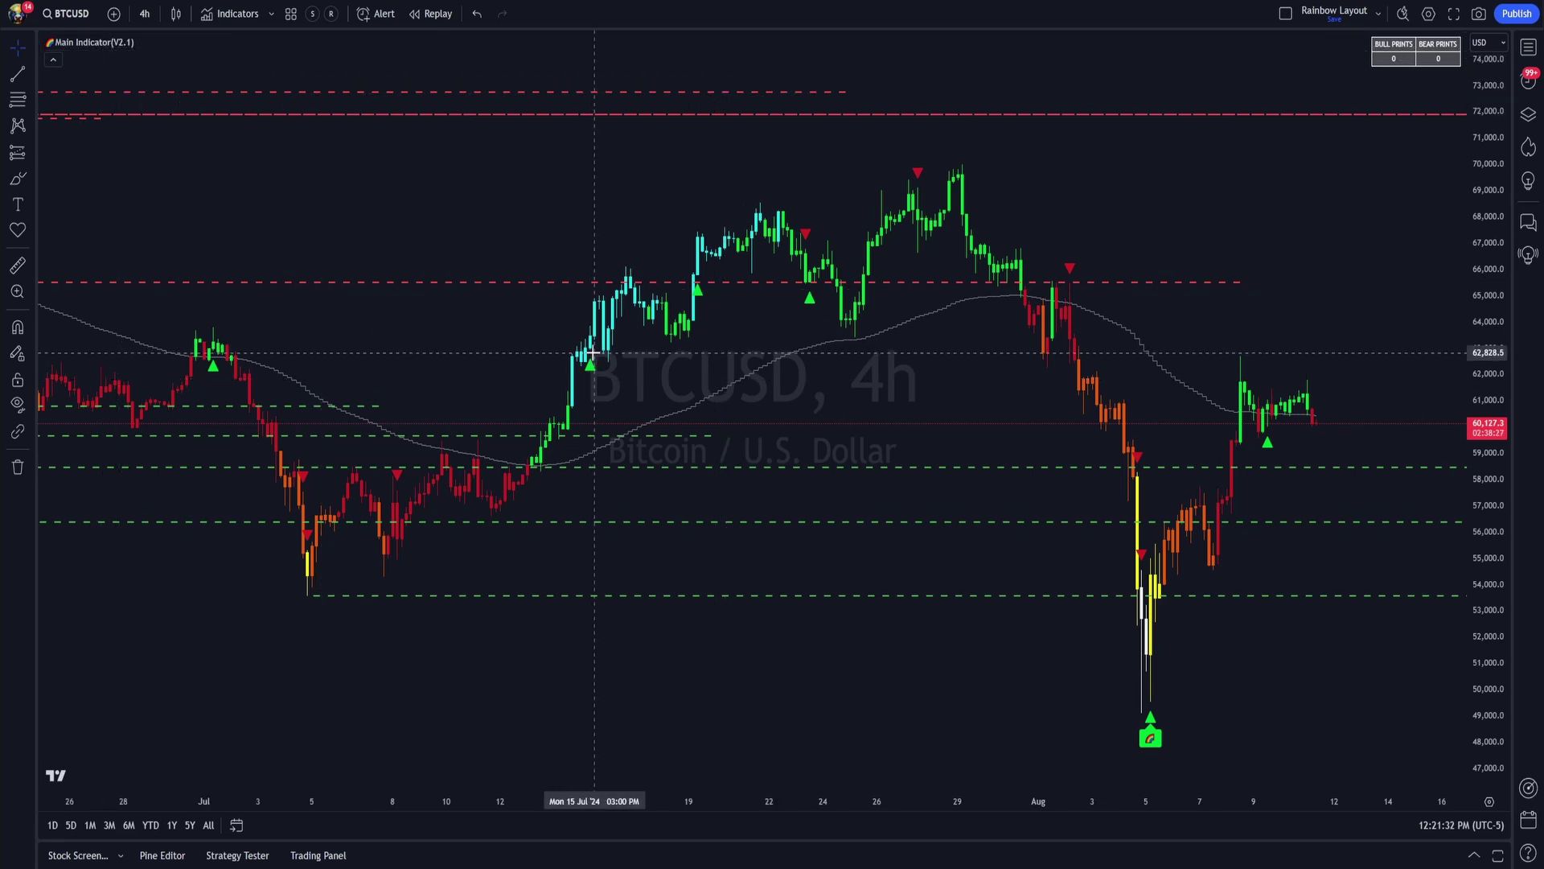
scroll(600, 350, down, 6)
scroll(796, 477, up, 5)
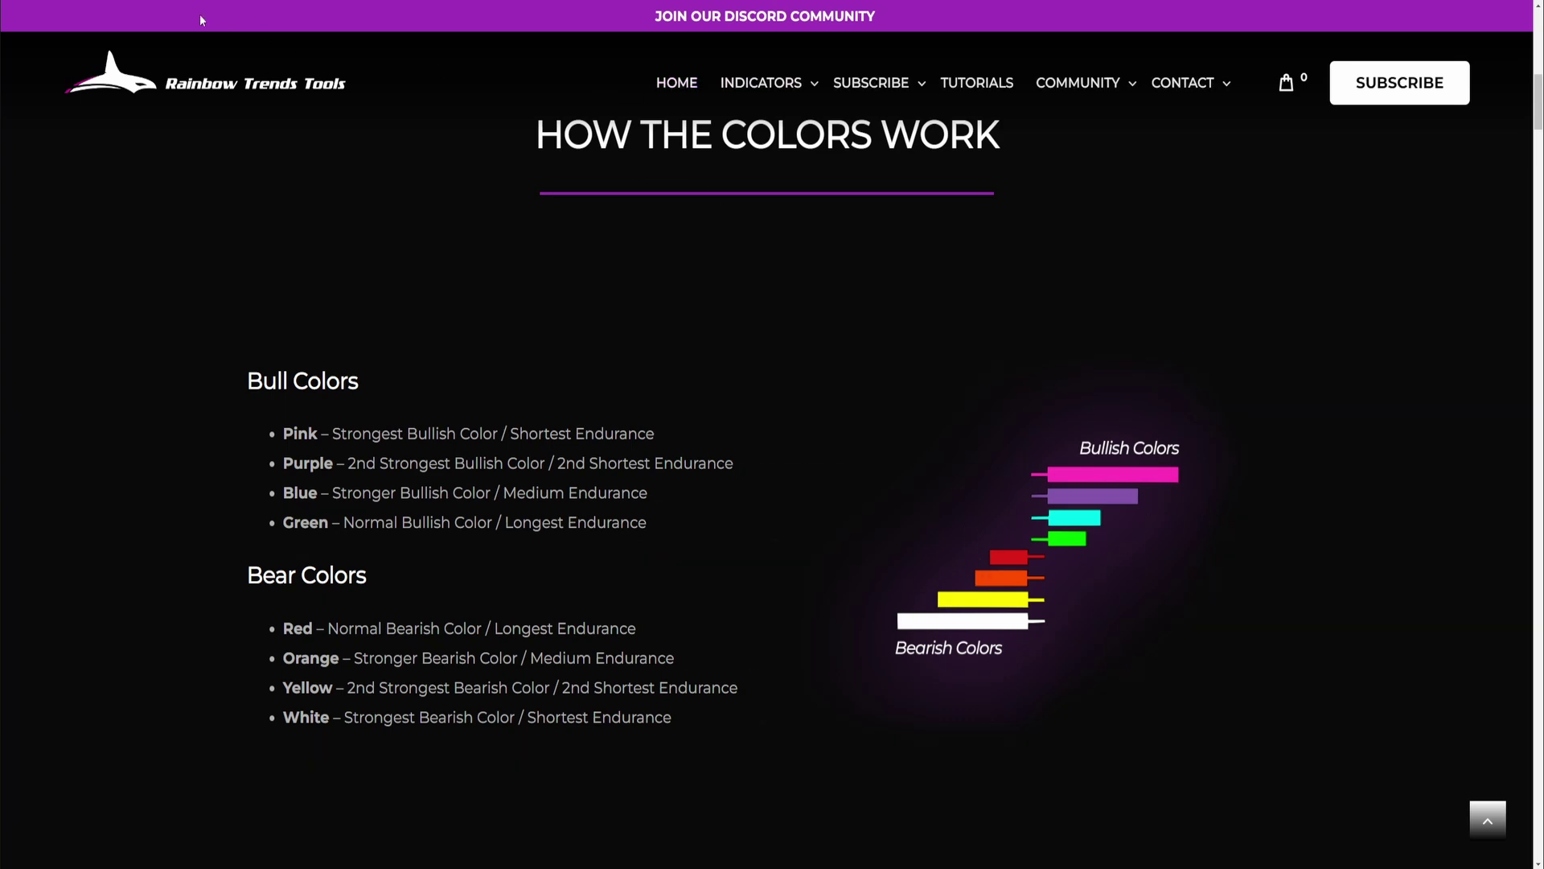
- Switch to the Rainbow Trends Tools website and examine the How the Colors Work section
mouse_move(770, 91)
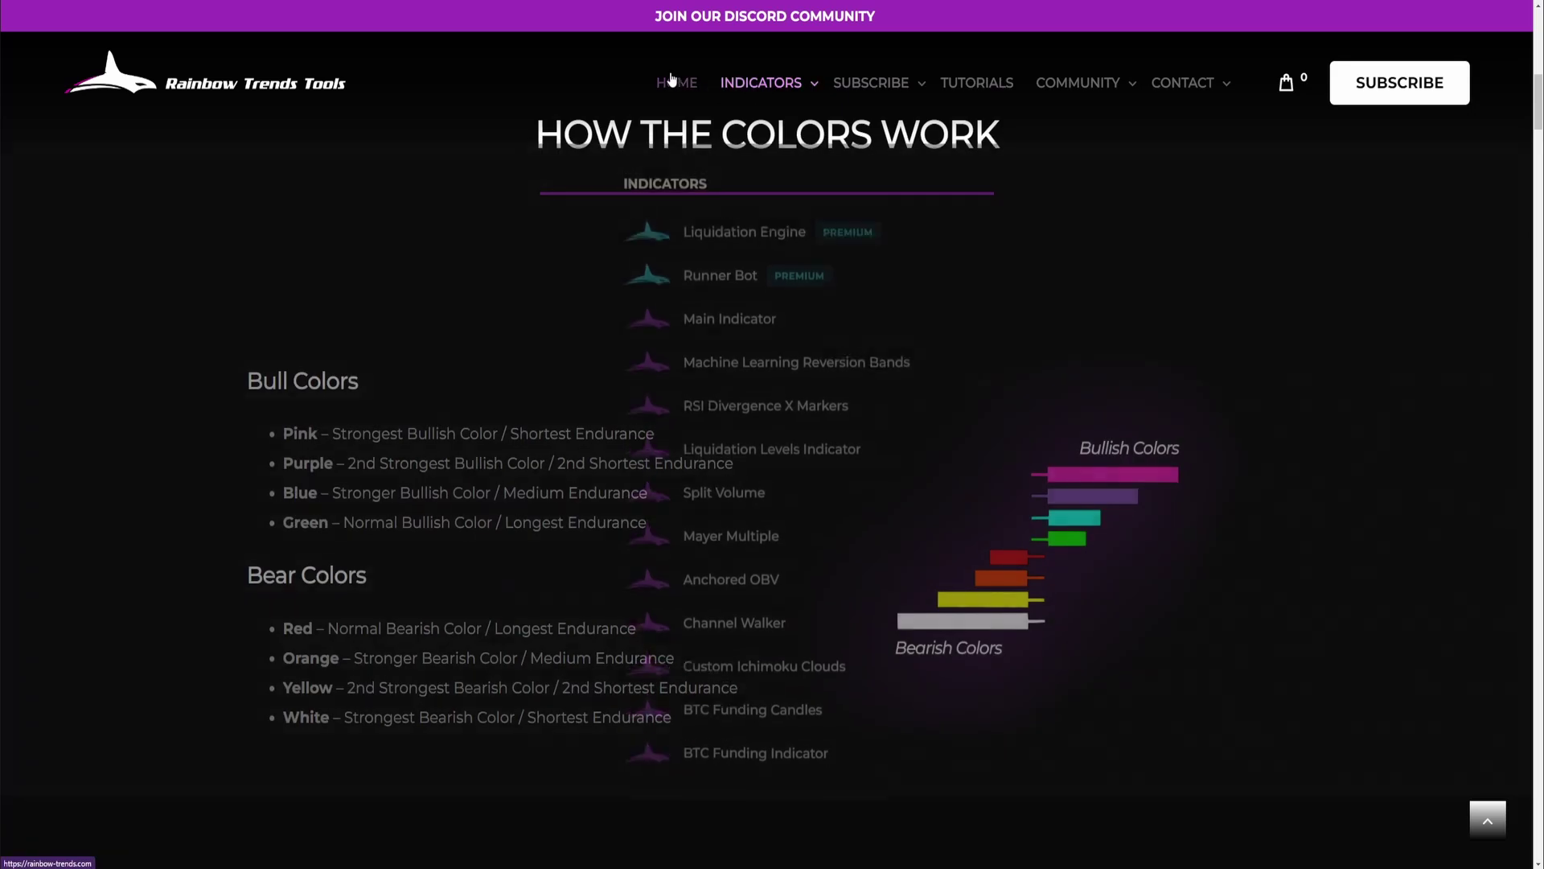
click(768, 86)
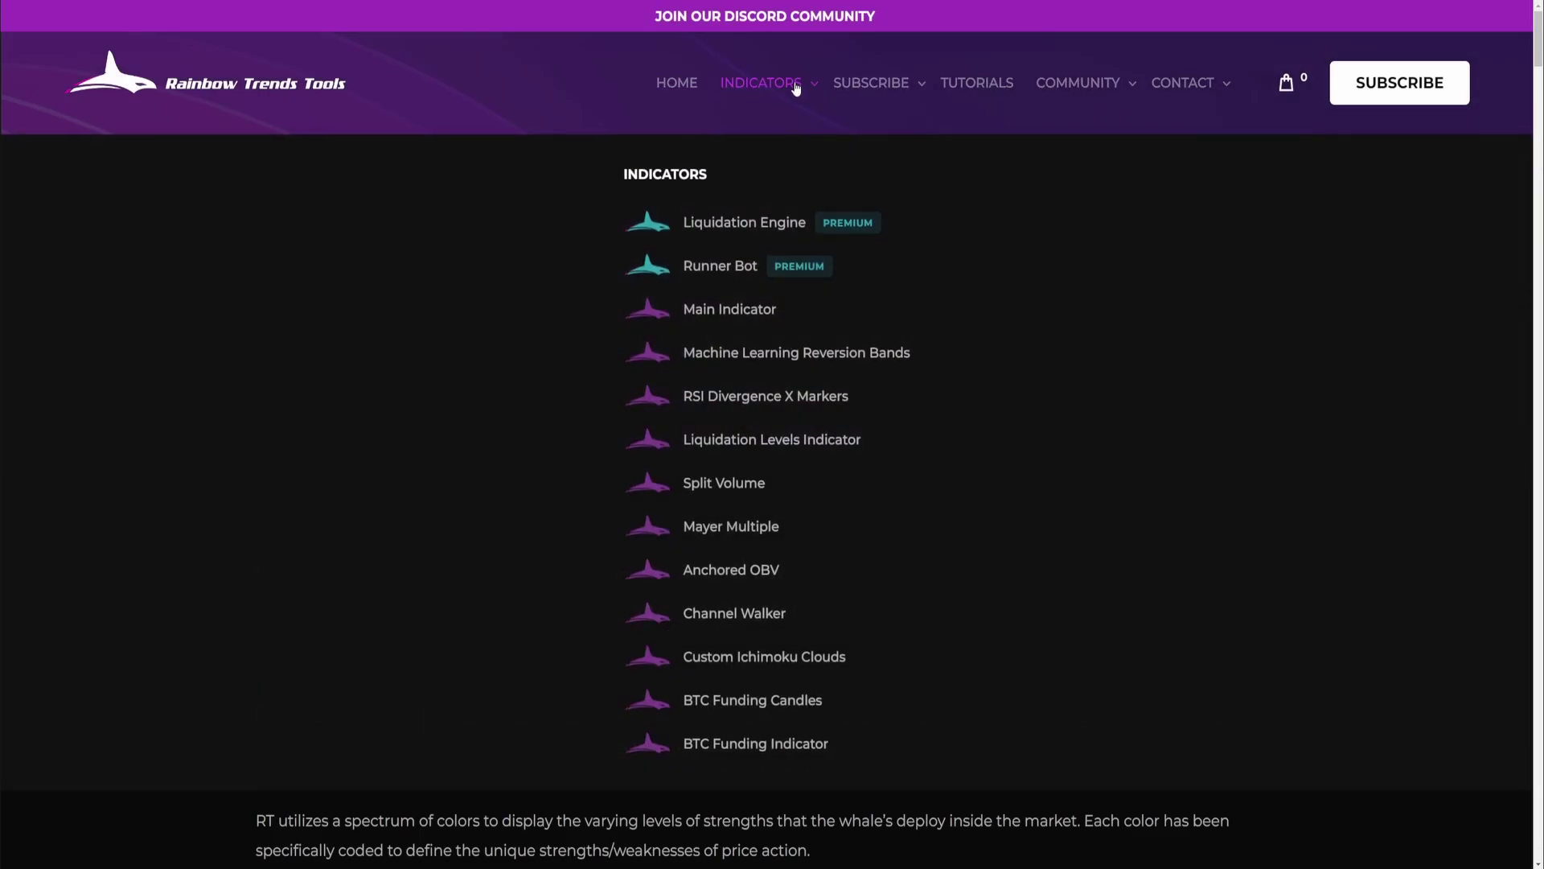
scroll(828, 660, down, 10)
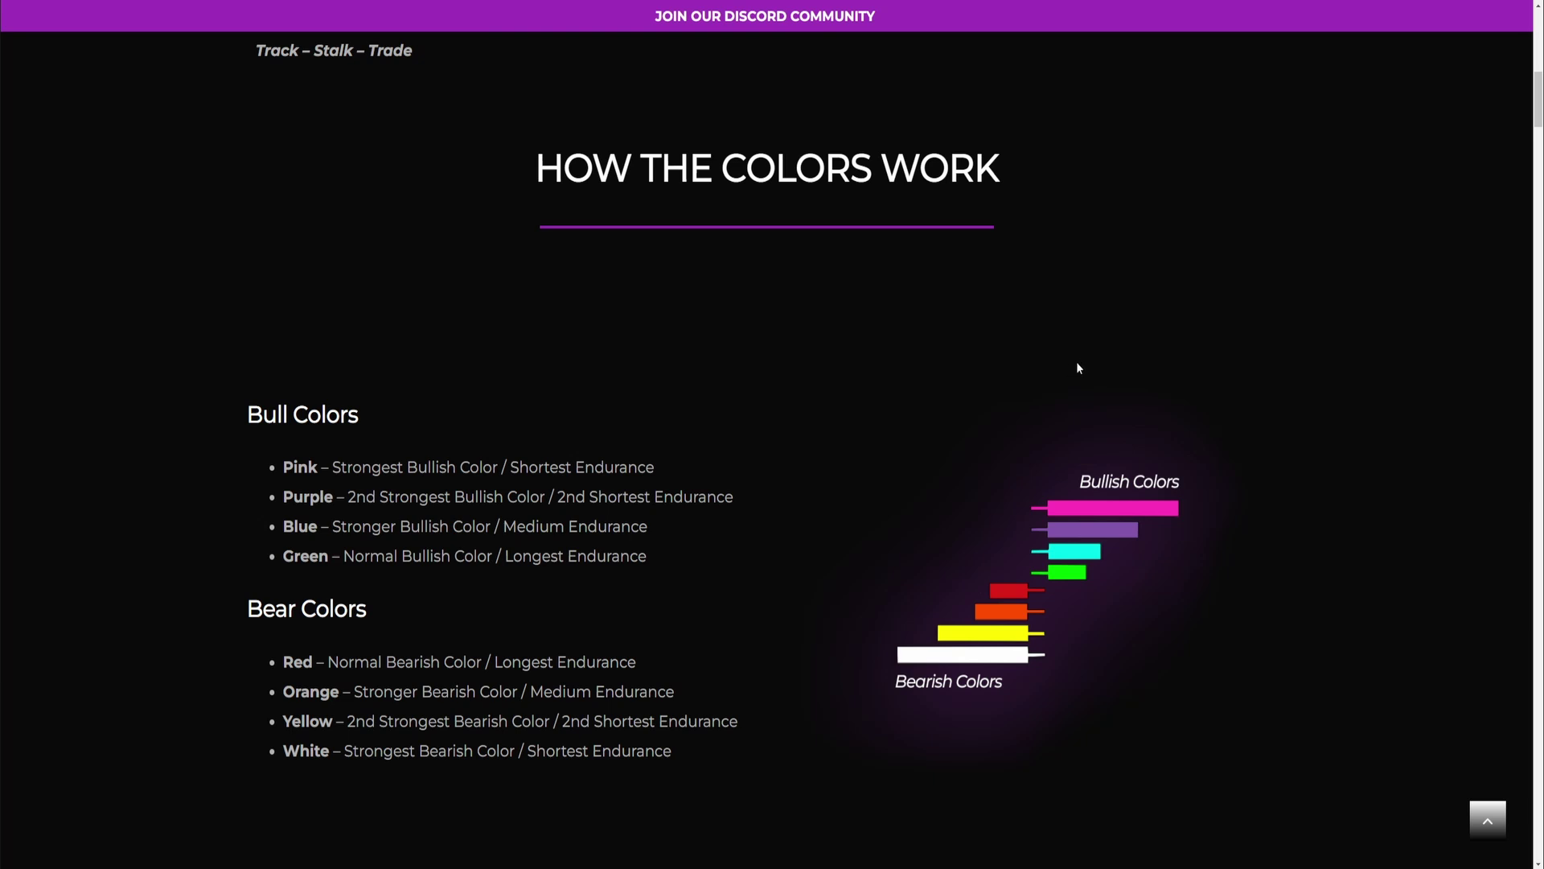
scroll(1055, 531, down, 1)
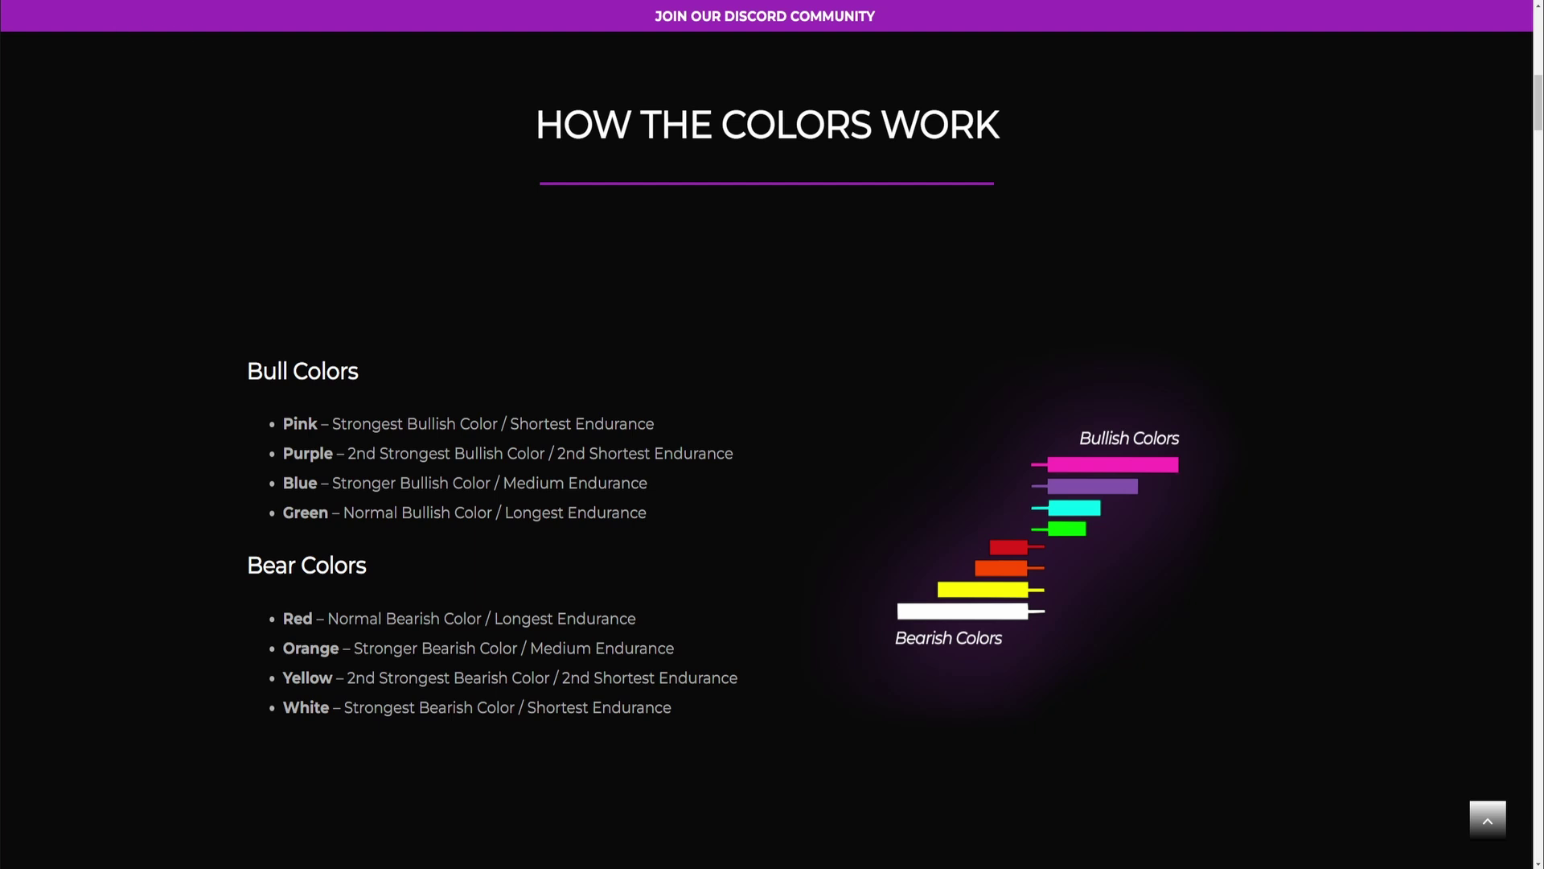
- Capture the Bullish Colors and Bearish Colors diagram from the website, switch back to TradingView and paste it onto the 4h BTCUSD chart
key(super+shift+s)
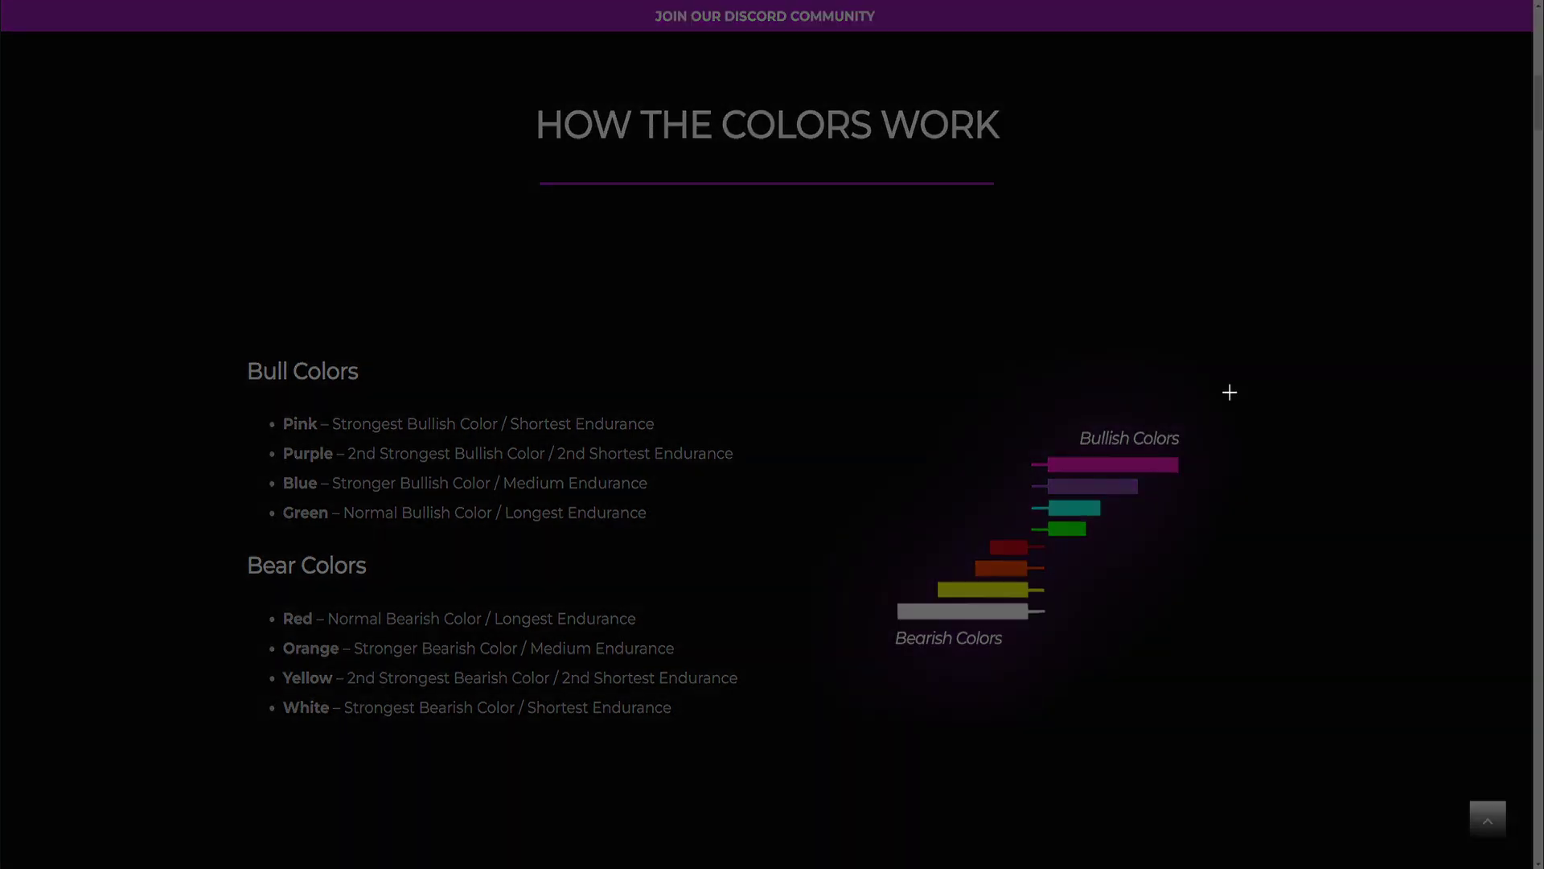
drag(1230, 393, 823, 717)
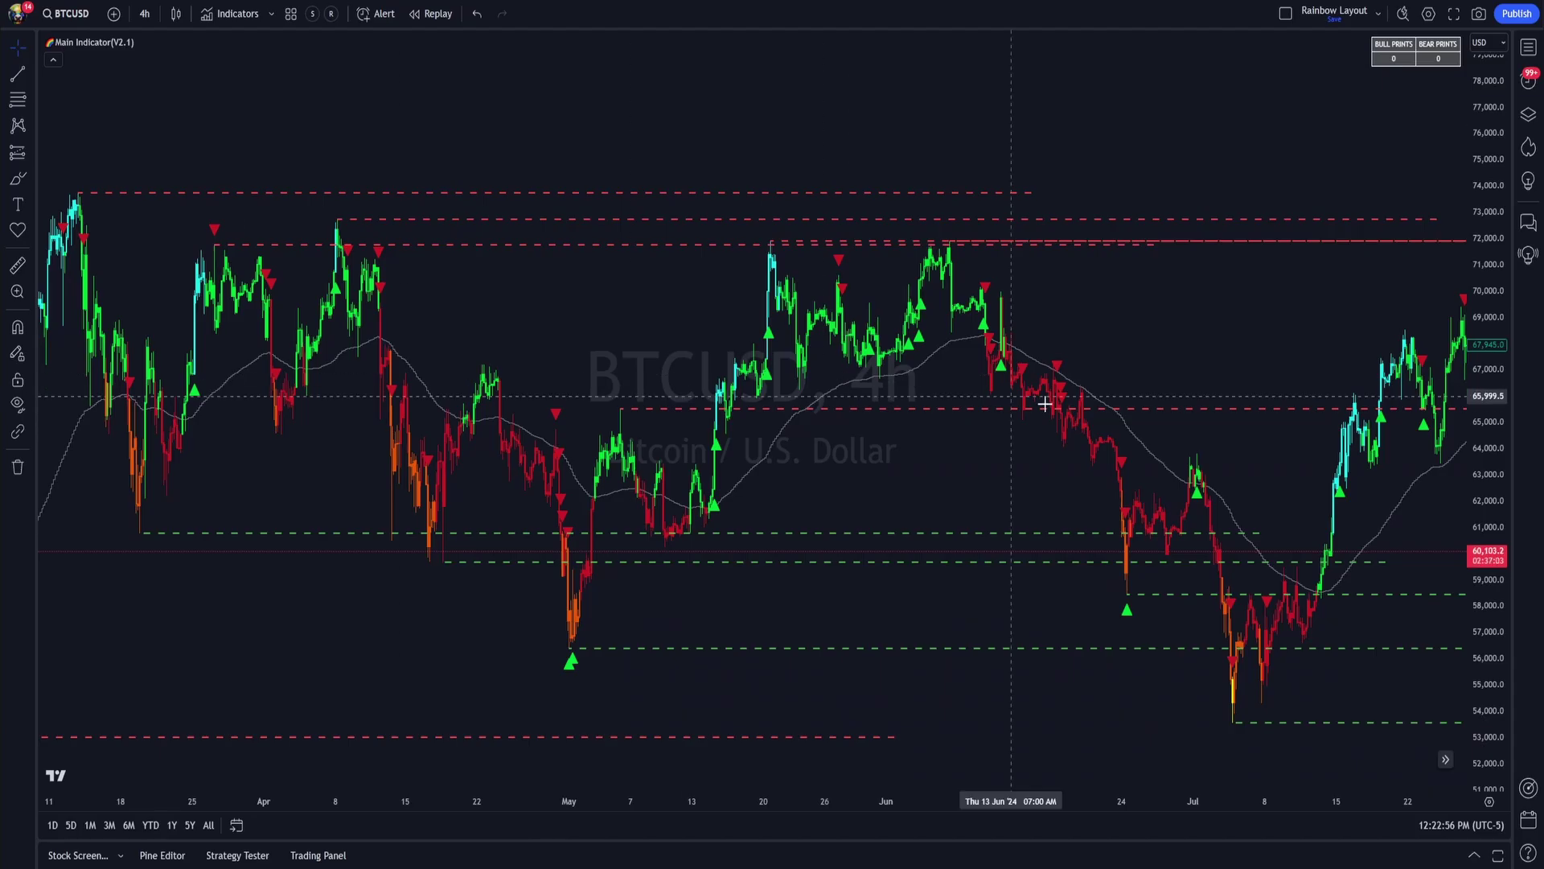
scroll(1172, 493, down, 3)
drag(1503, 346, 1503, 471)
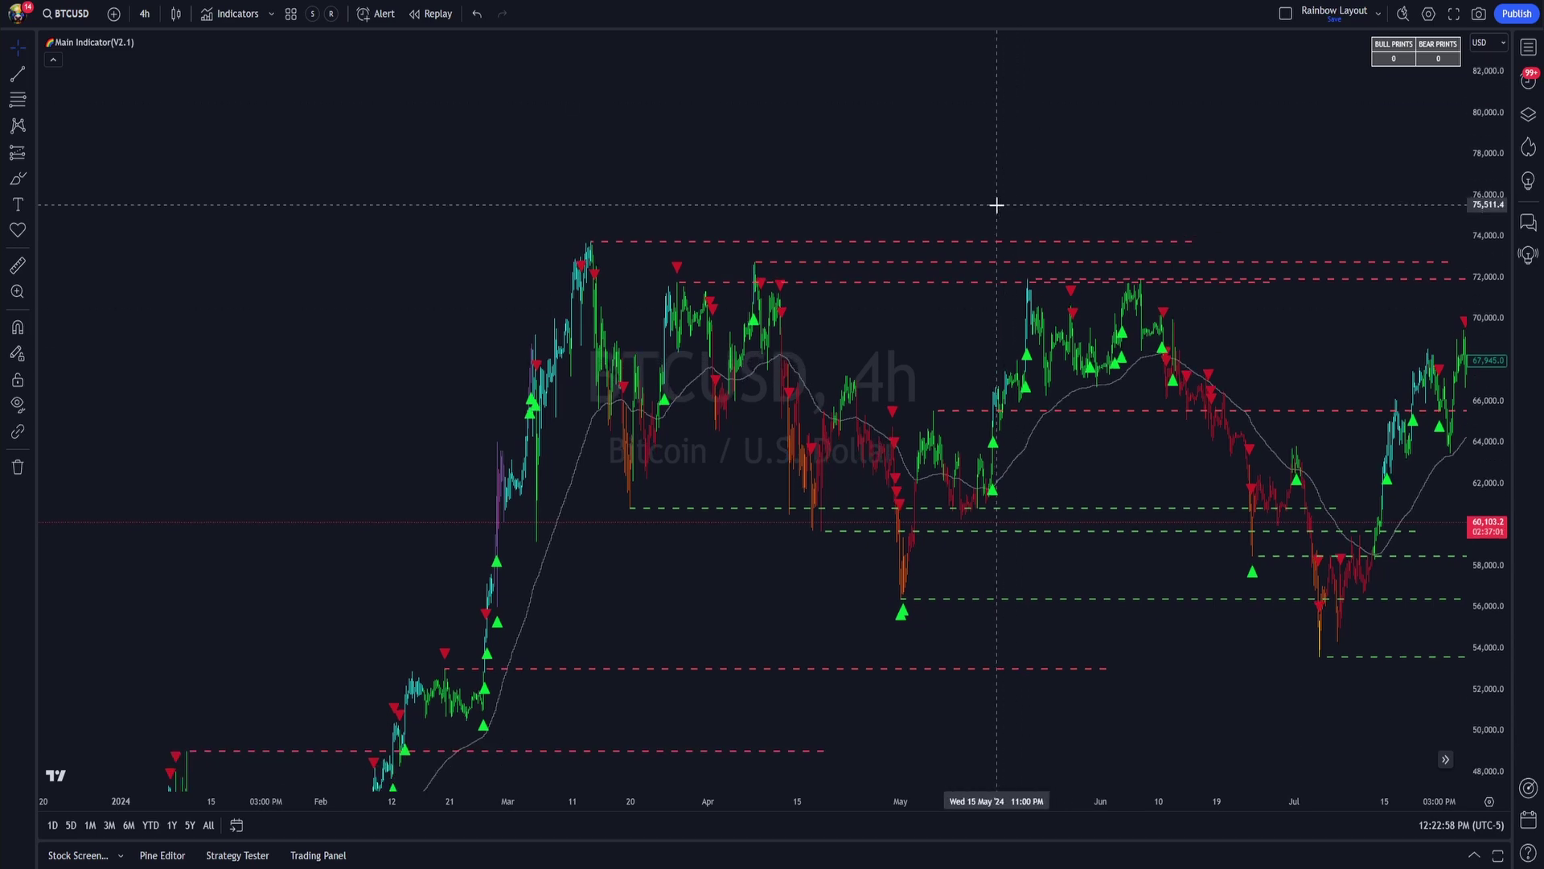
scroll(996, 207, up, 5)
drag(658, 157, 1015, 148)
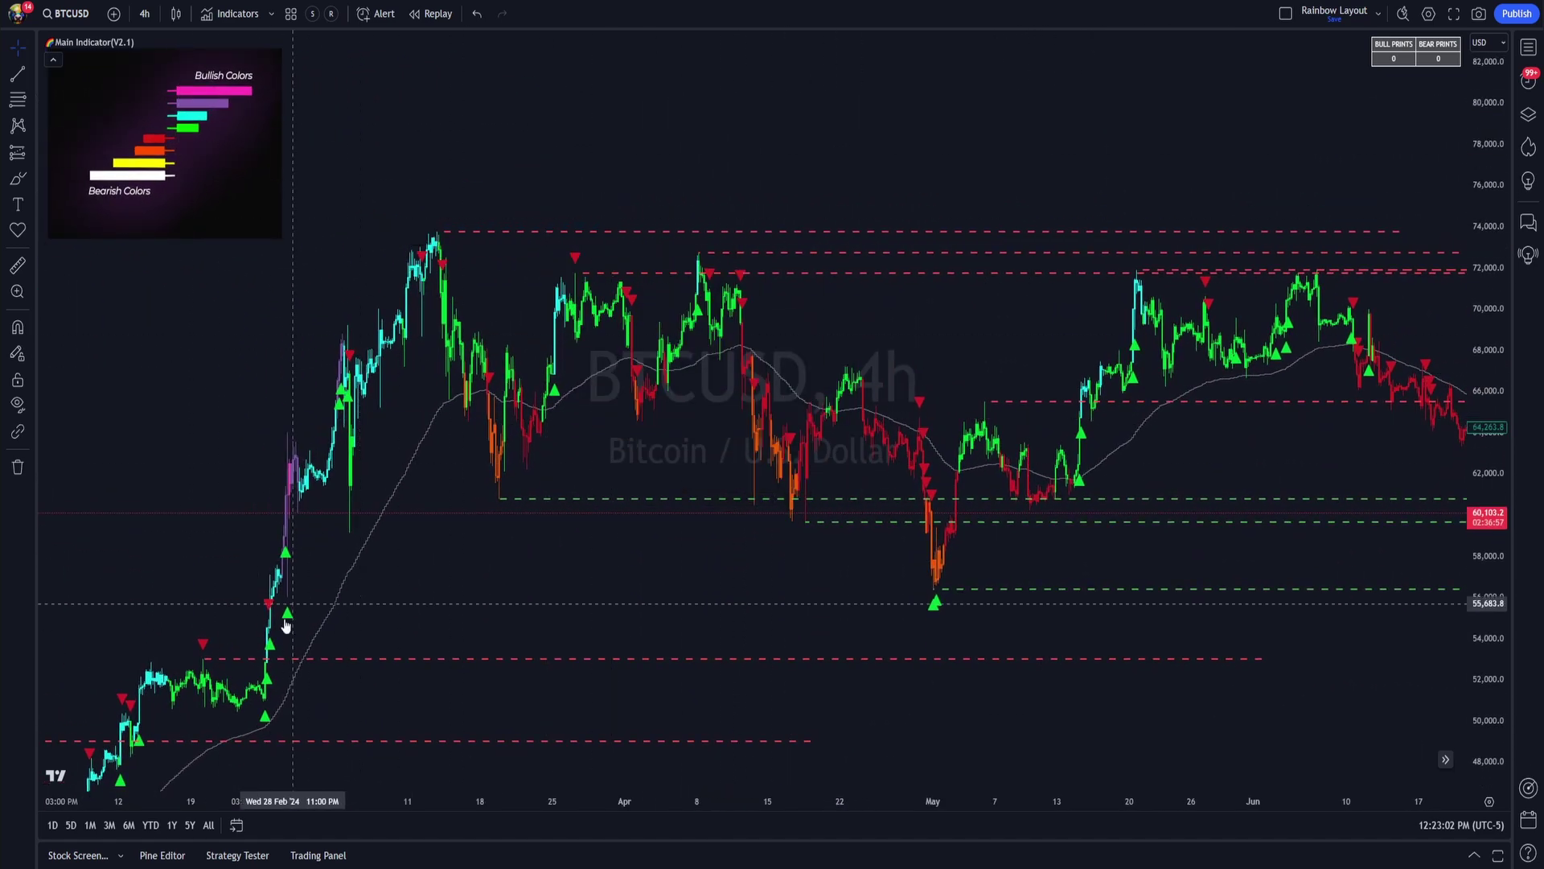
- Examine the 4h candle colors from the February 2024 rally through the early August drop against the color diagram
scroll(286, 612, up, 2)
drag(289, 558, 710, 575)
scroll(315, 675, up, 2)
drag(284, 644, 643, 690)
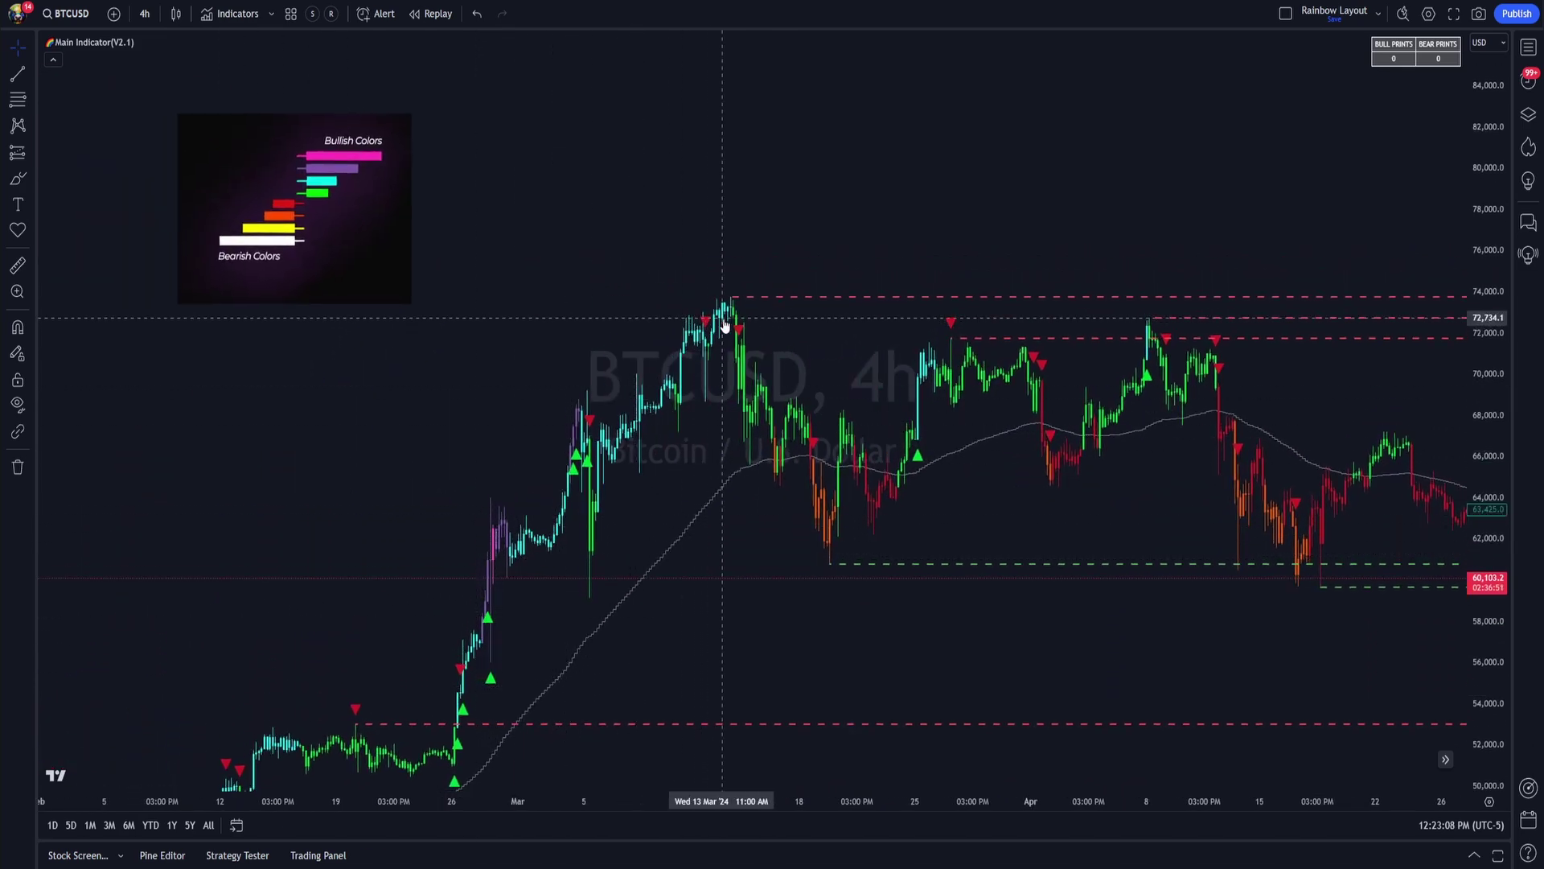
drag(761, 350, 424, 320)
scroll(1169, 518, down, 1)
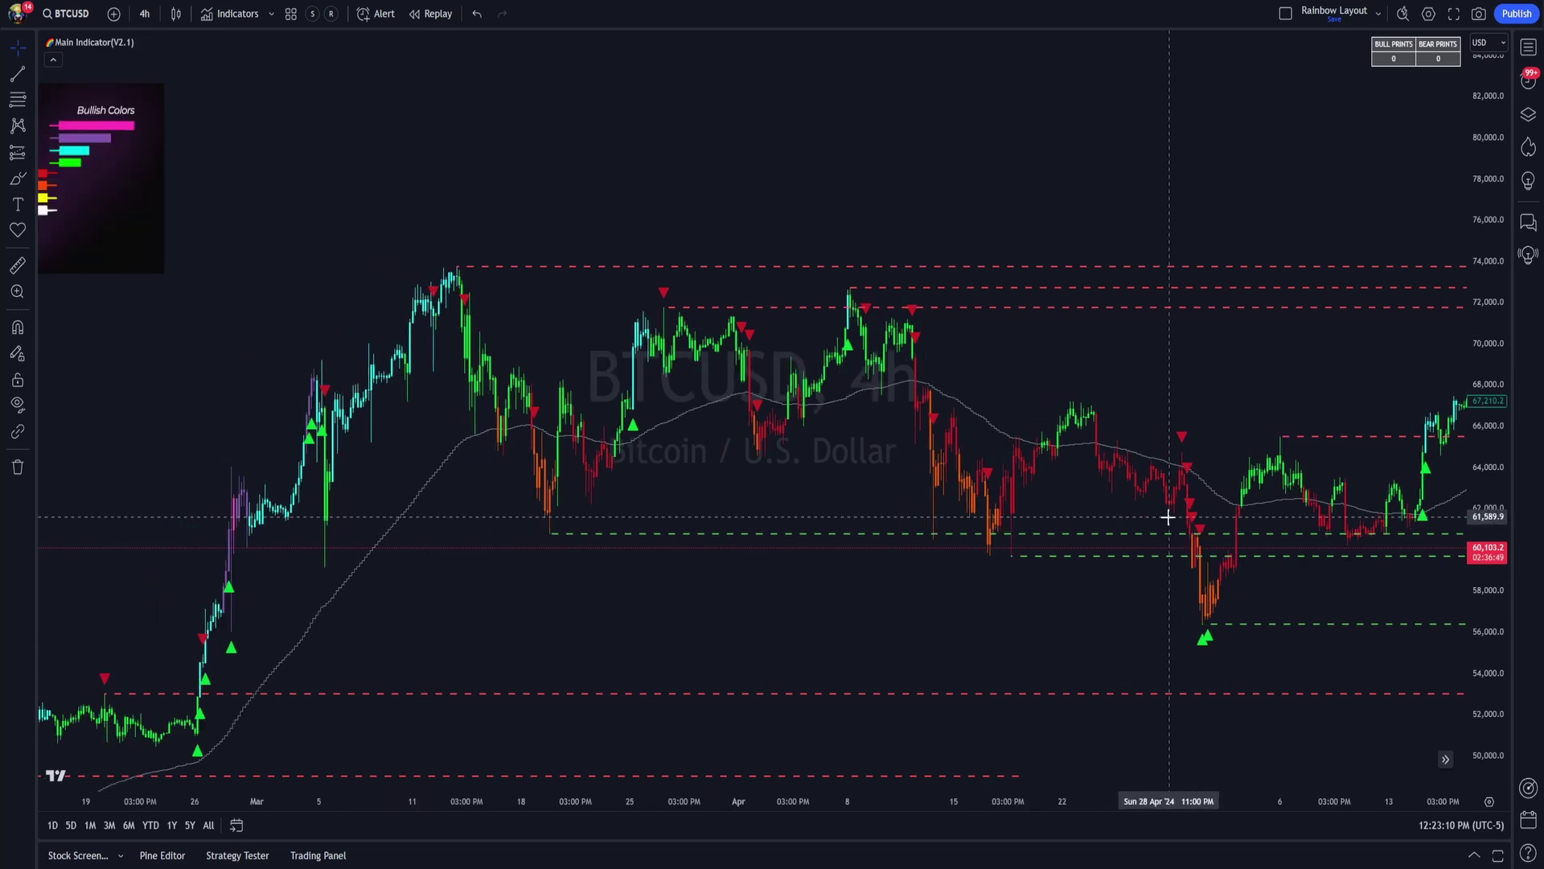
drag(1168, 517, 300, 627)
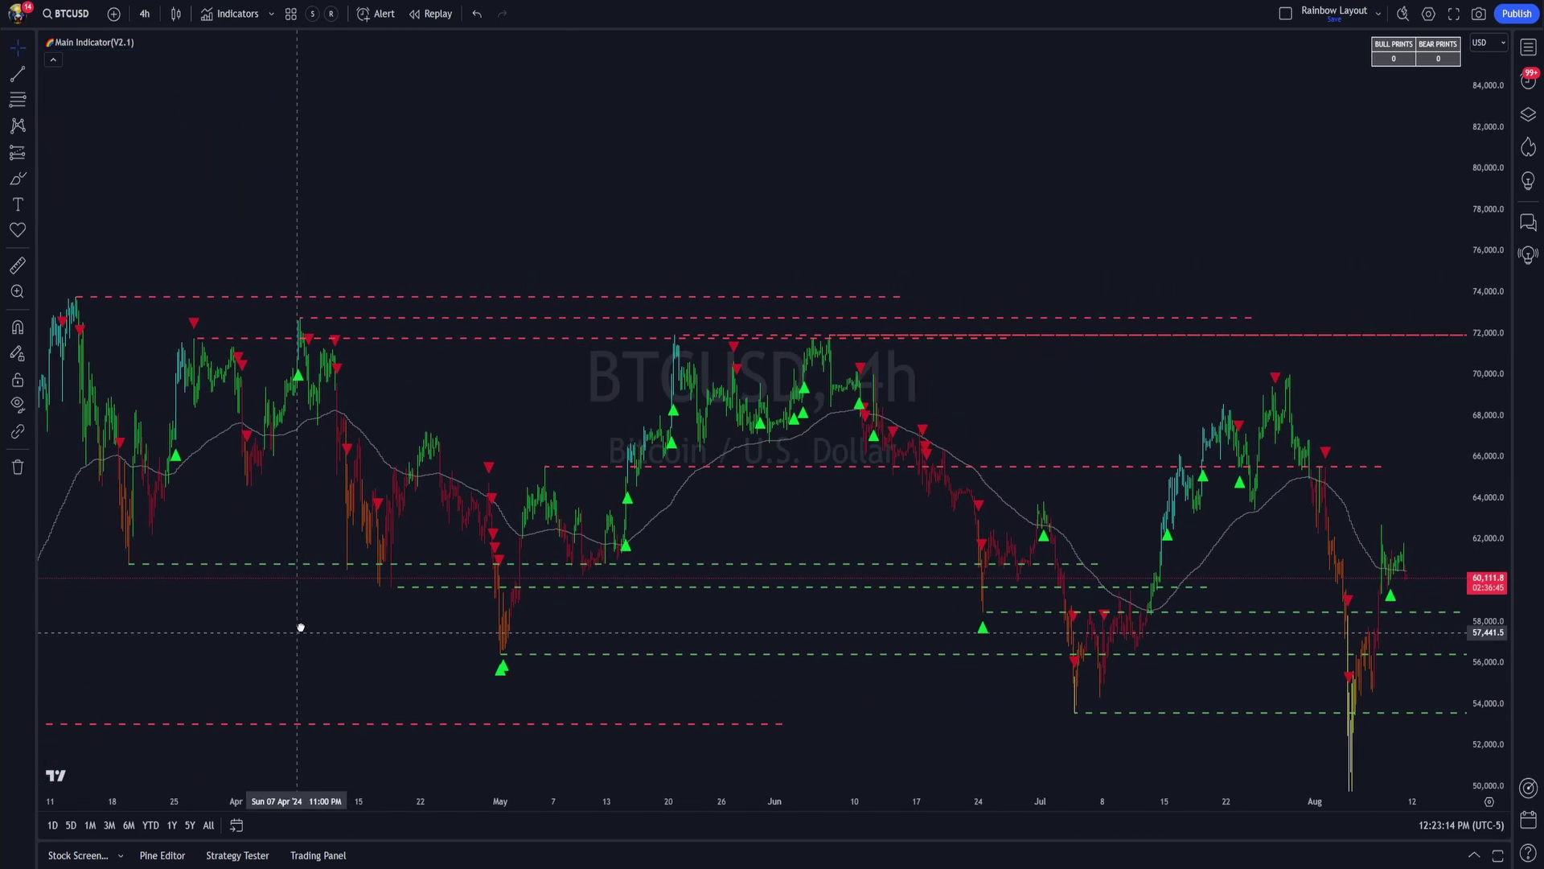
scroll(955, 606, up, 8)
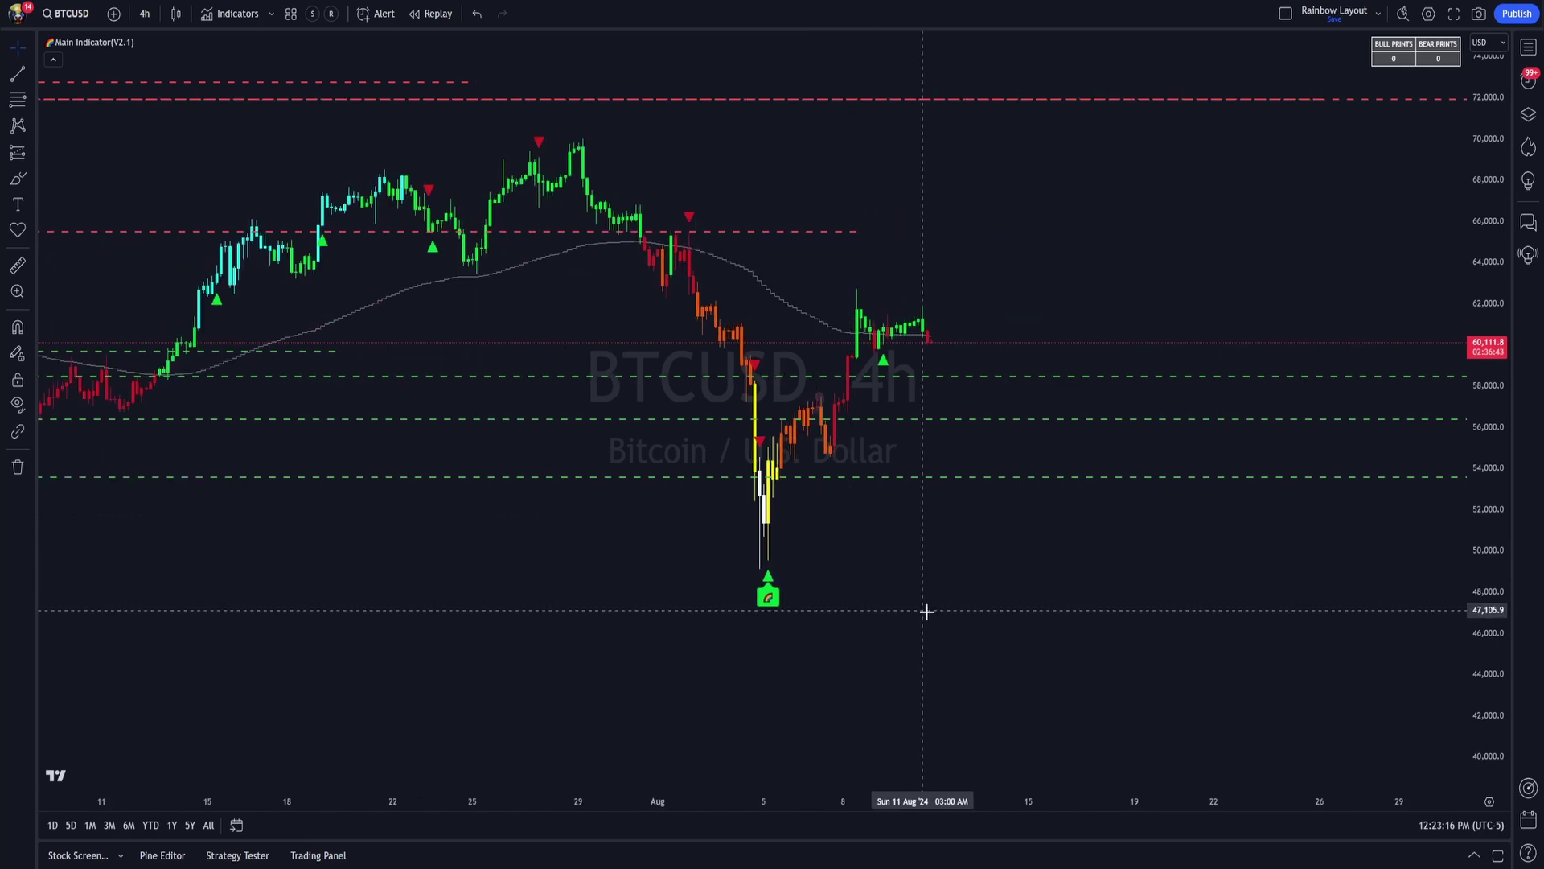
drag(1485, 703, 1469, 504)
scroll(765, 673, up, 4)
drag(765, 673, 1306, 664)
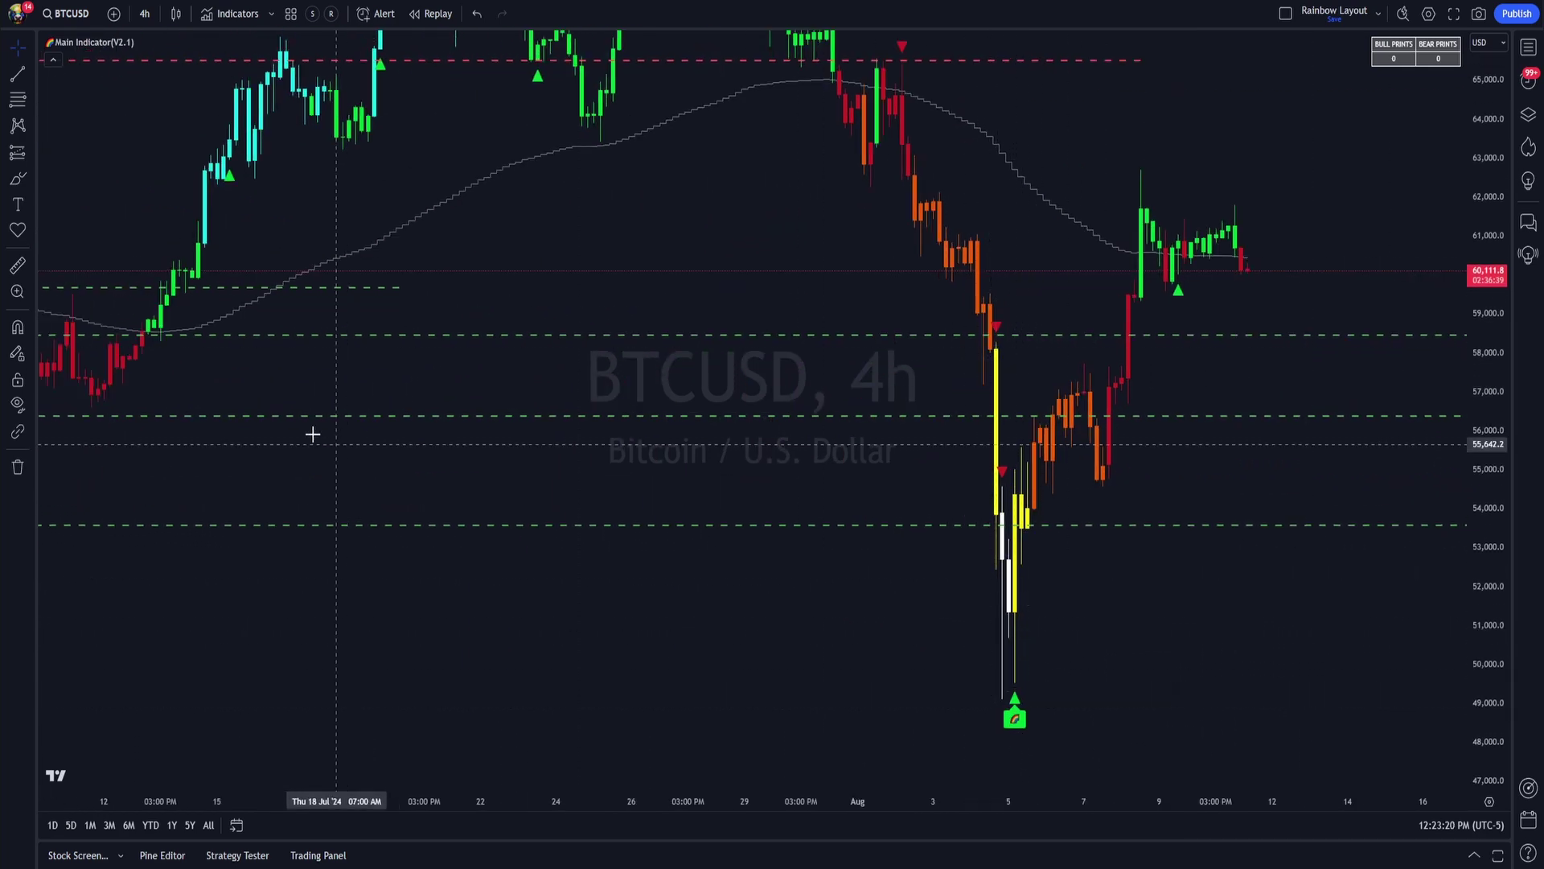
- Measure the rebound from the early August low, about 49,079, up to about 62,707 with a long position drawing, and delete it
click(17, 152)
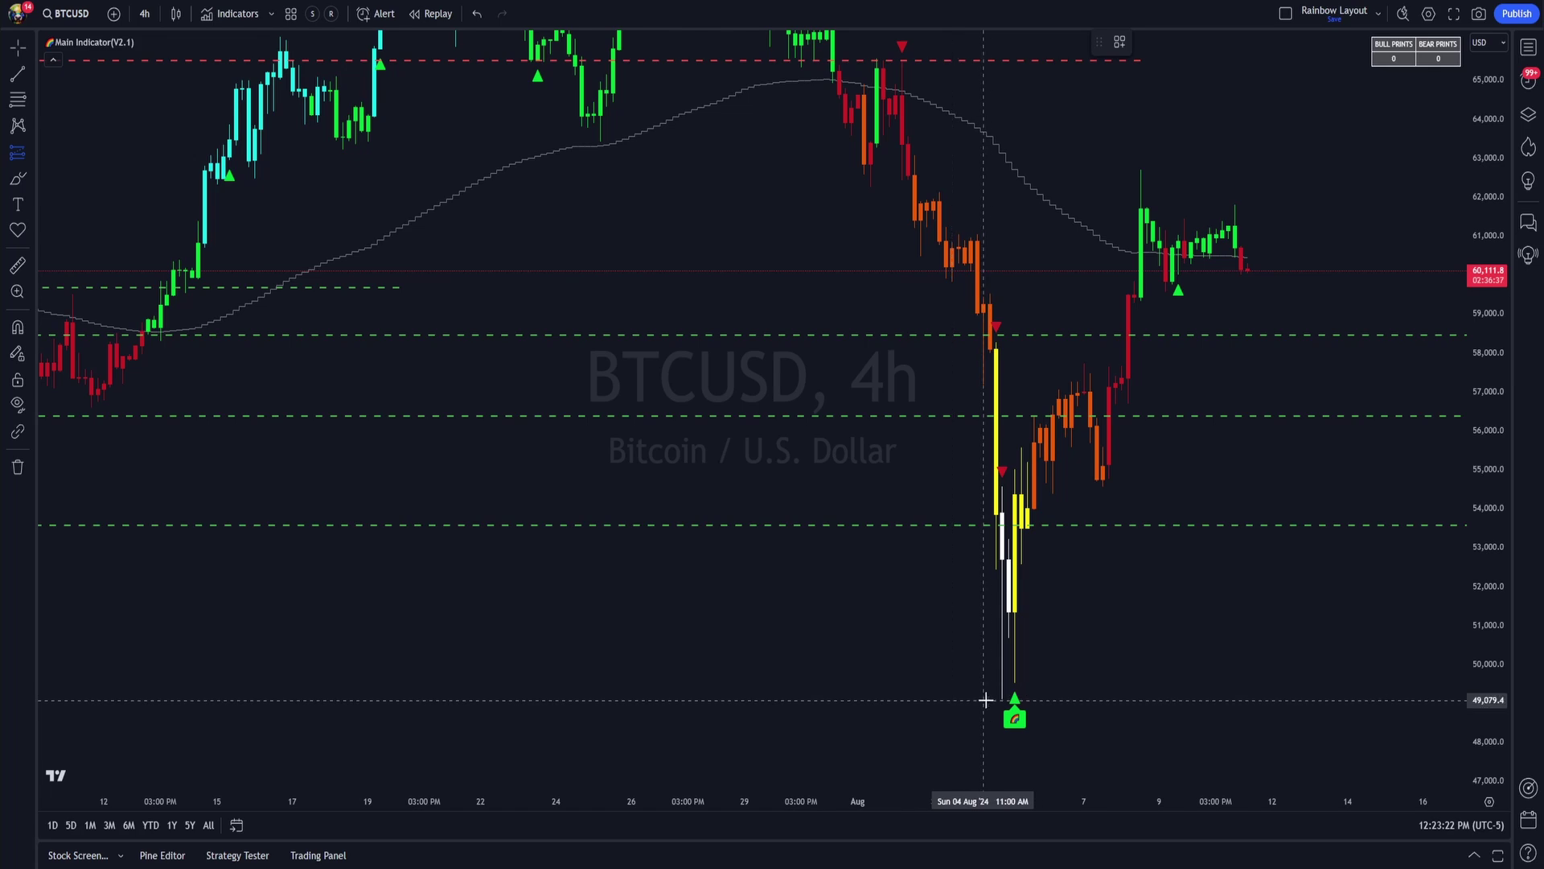
click(986, 700)
drag(990, 534, 1047, 169)
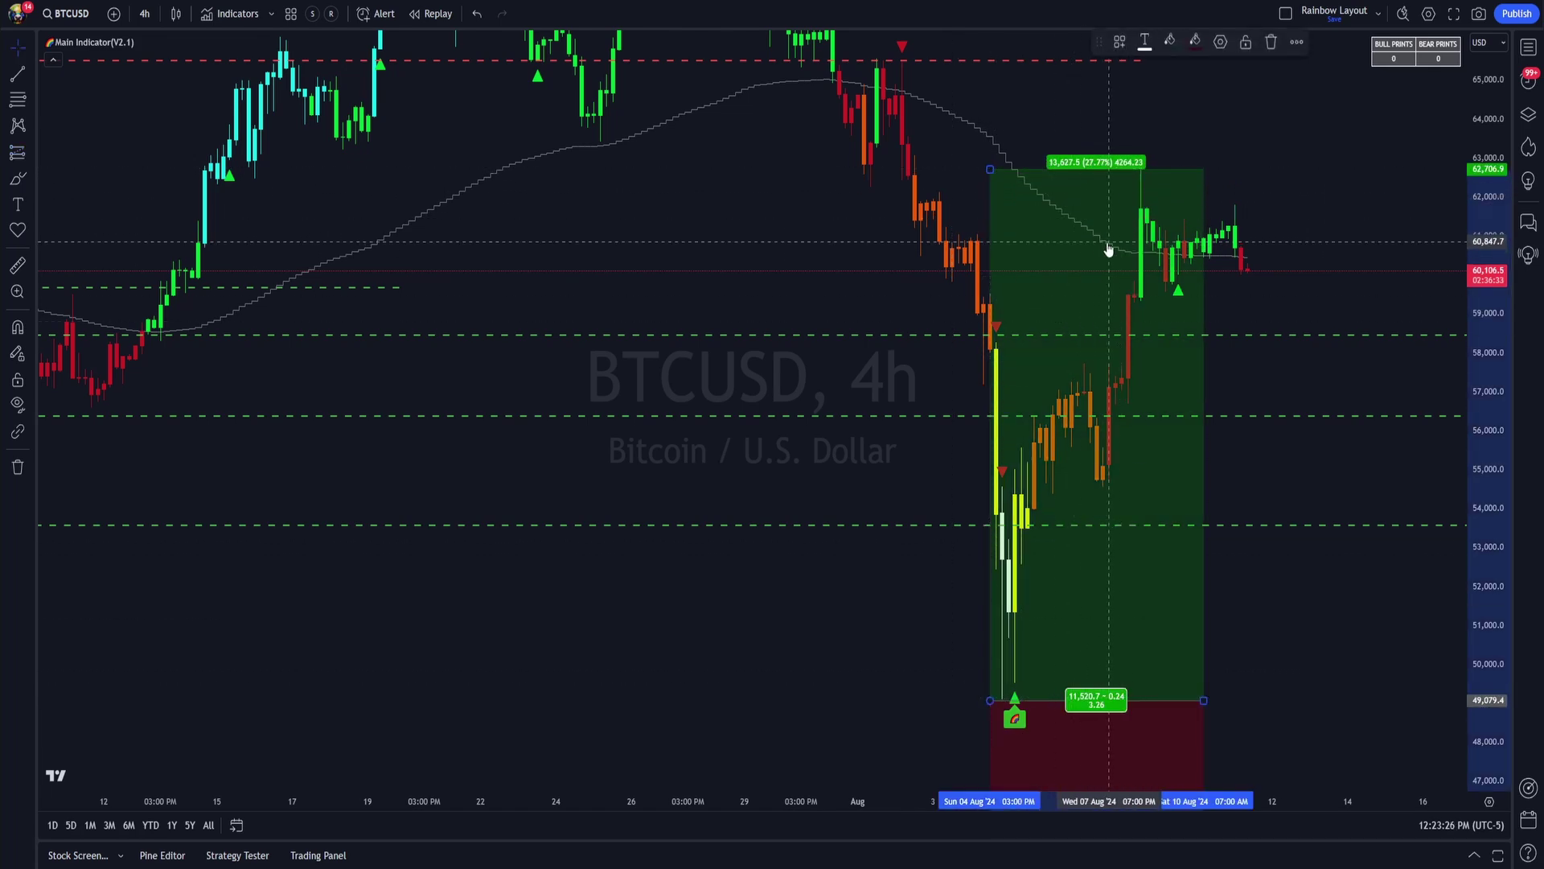
key(Delete)
- Enlarge the Bullish and Bearish Colors diagram and reposition it above the February 2024 candles
scroll(1038, 348, down, 8)
drag(1491, 272, 1497, 498)
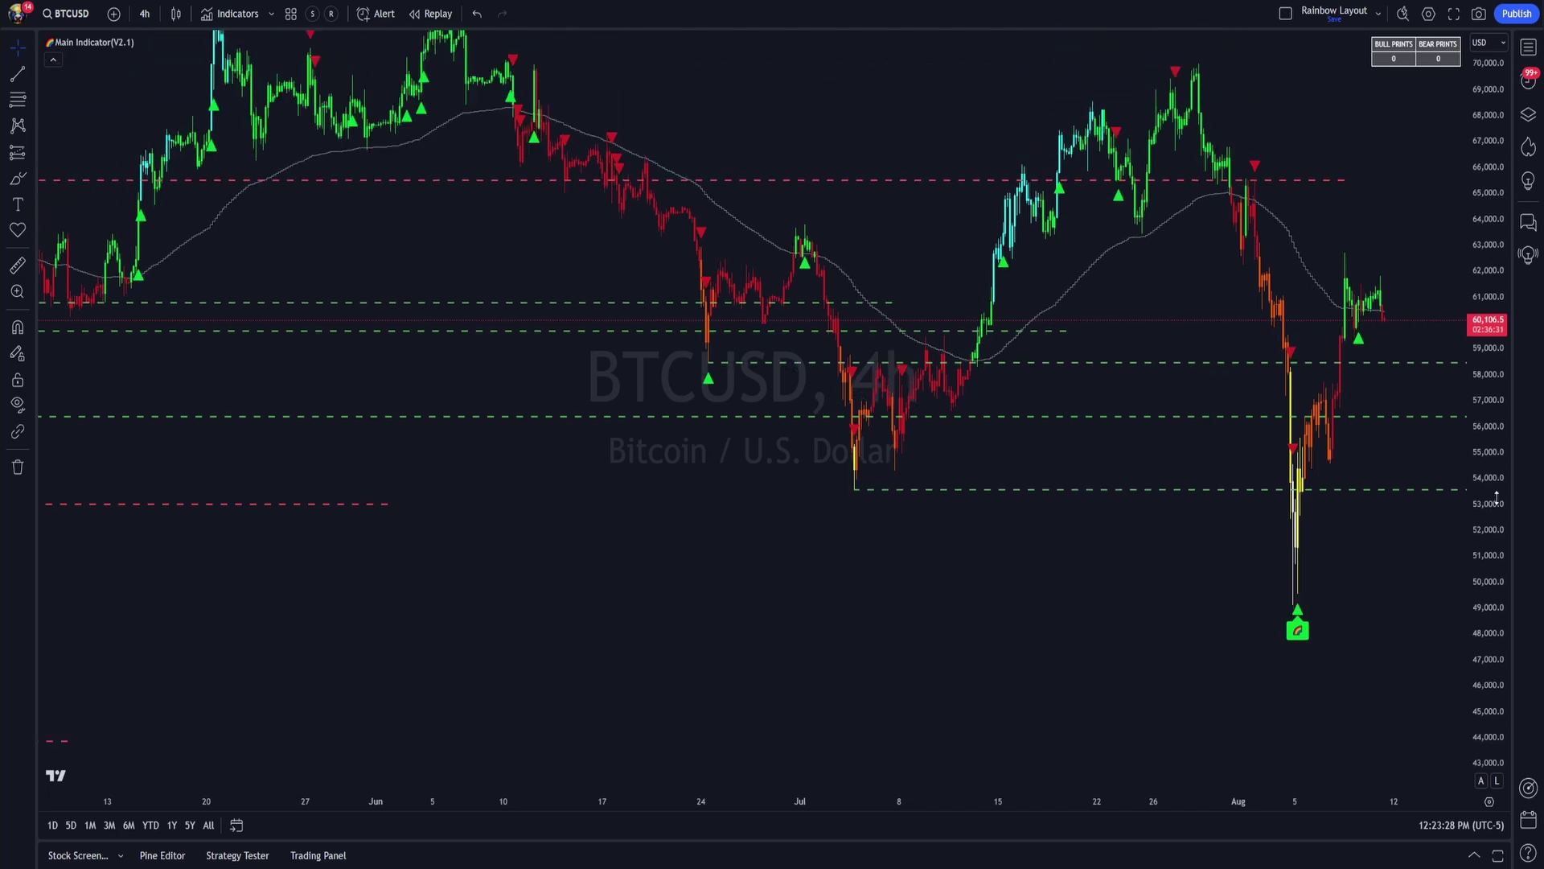
scroll(930, 606, down, 5)
drag(930, 600, 1209, 630)
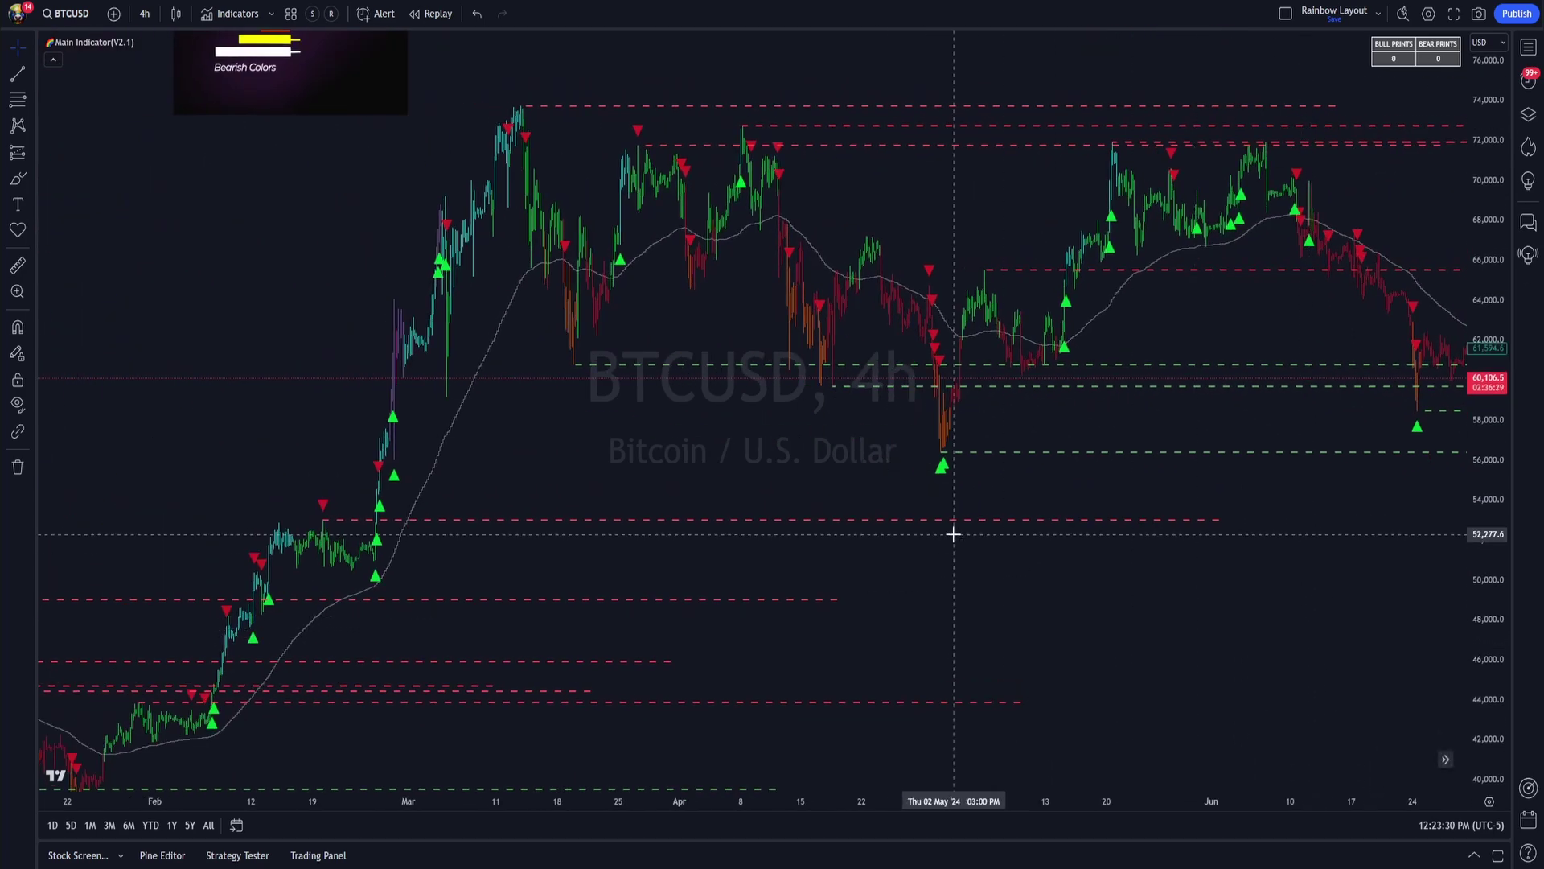
drag(836, 450, 1454, 353)
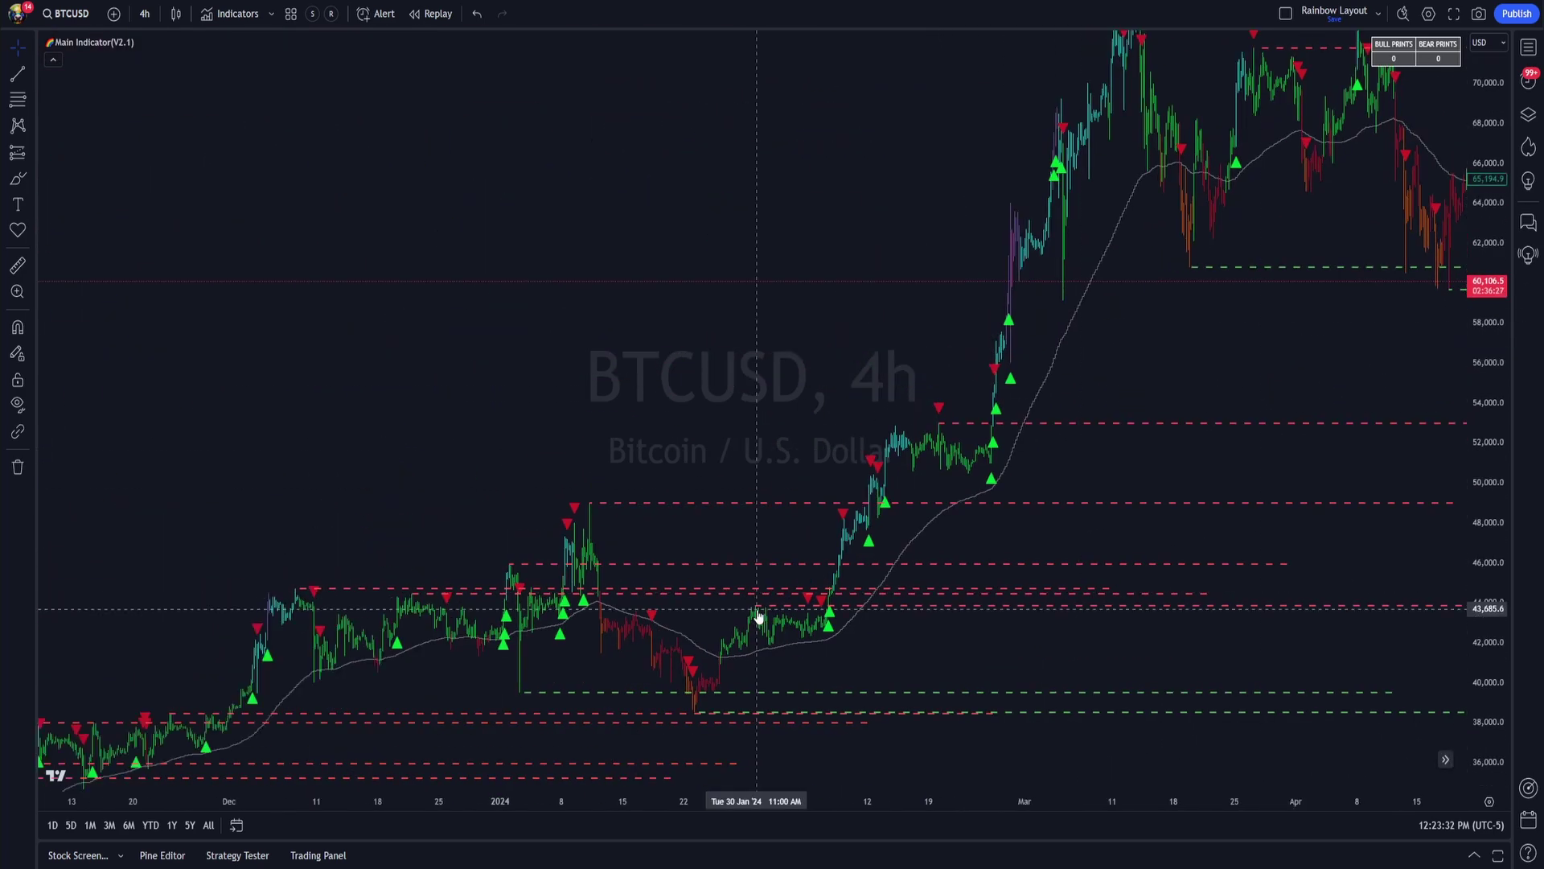
scroll(857, 604, up, 2)
scroll(857, 609, up, 4)
drag(1031, 348, 861, 581)
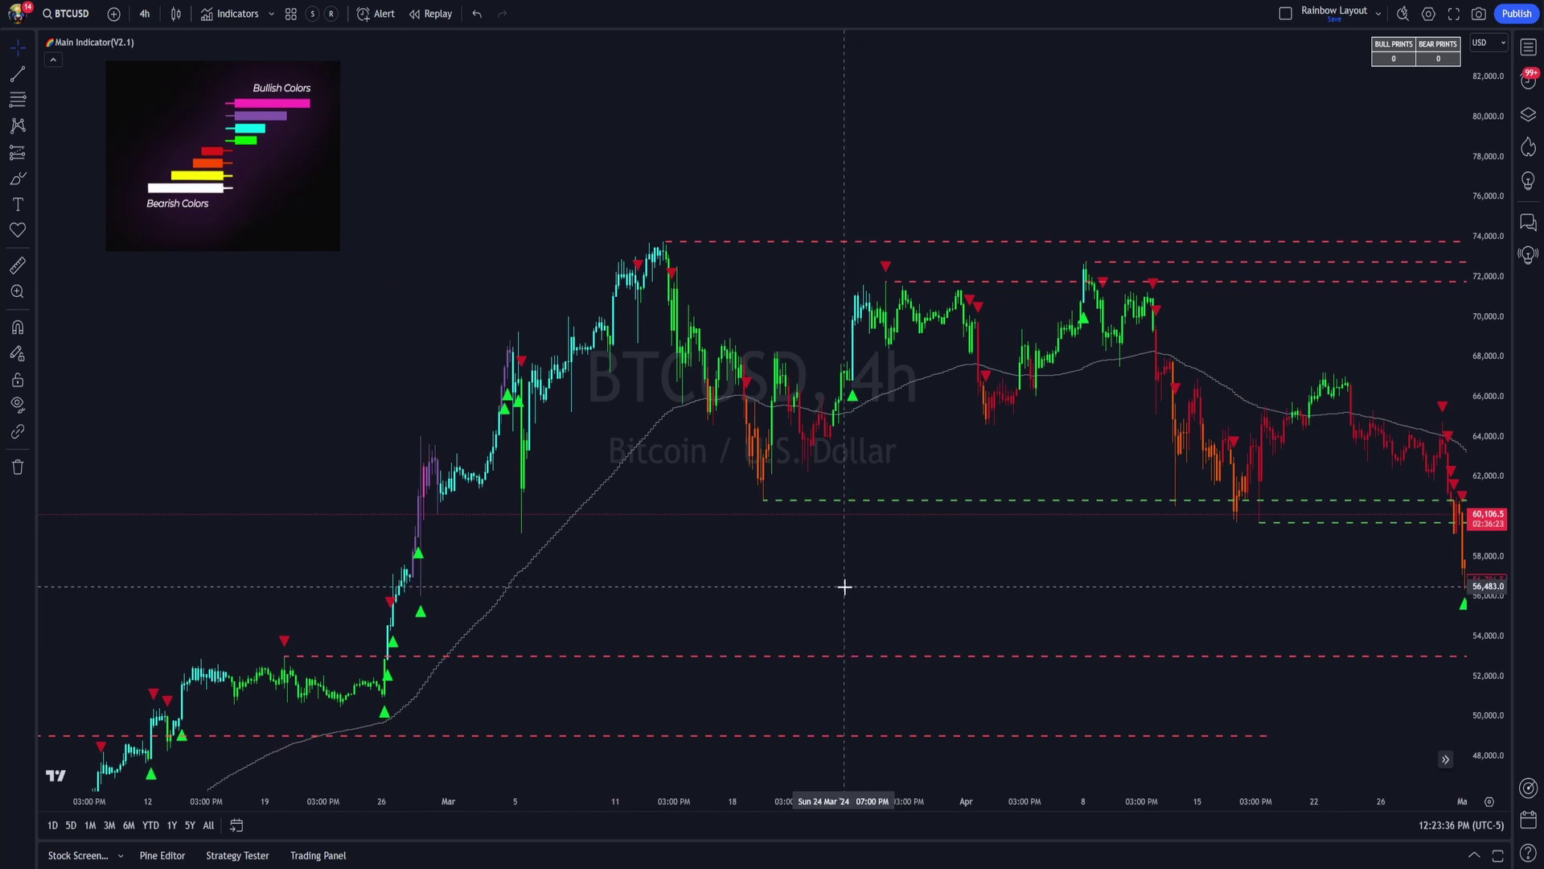
drag(197, 193, 225, 267)
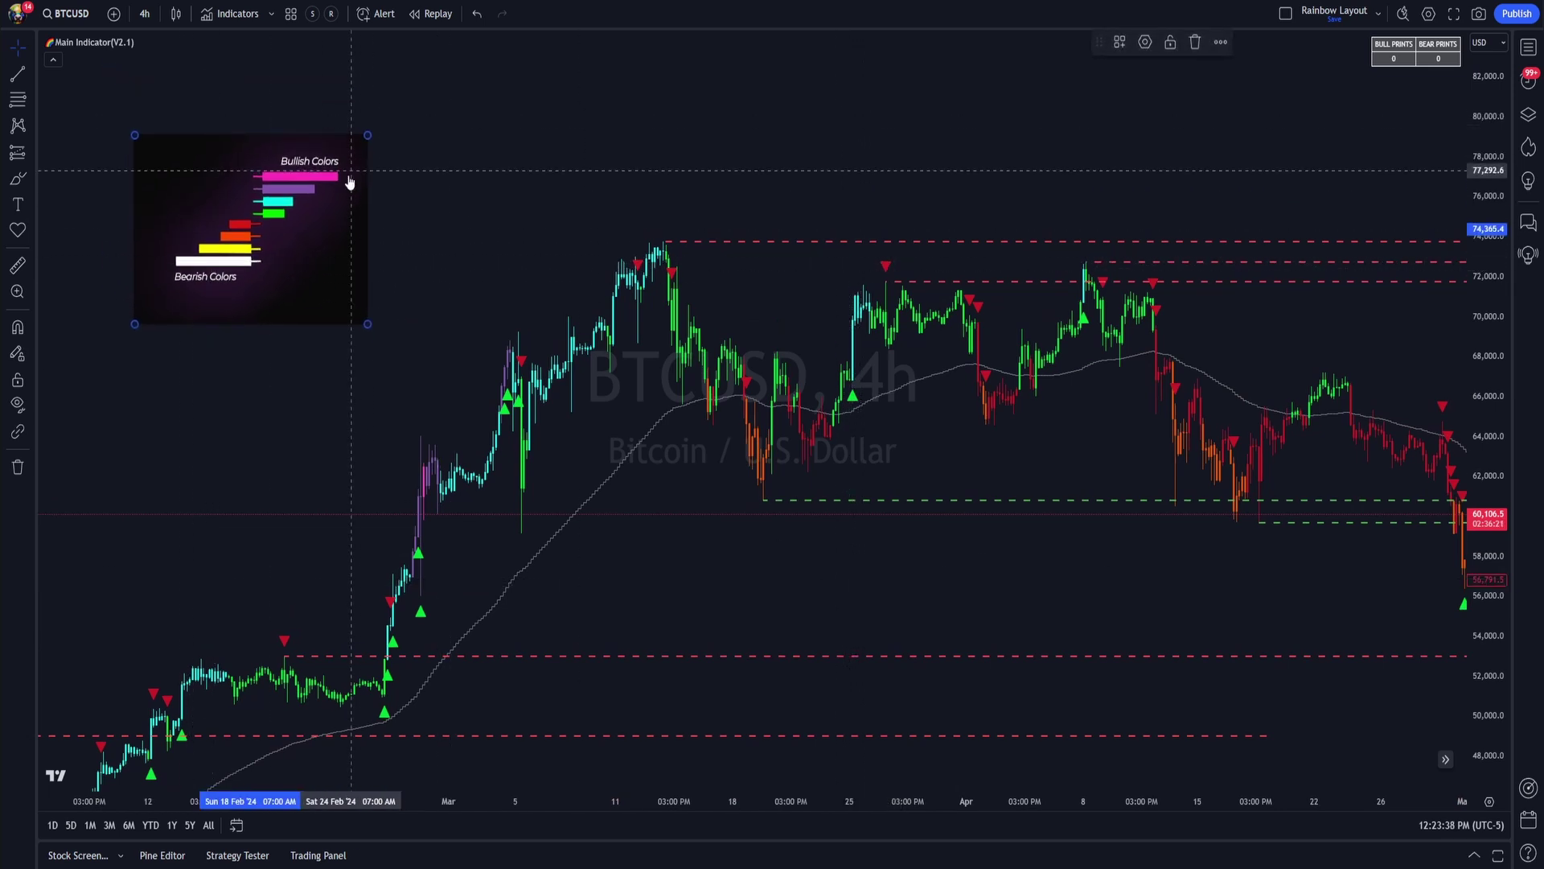
drag(369, 323, 410, 448)
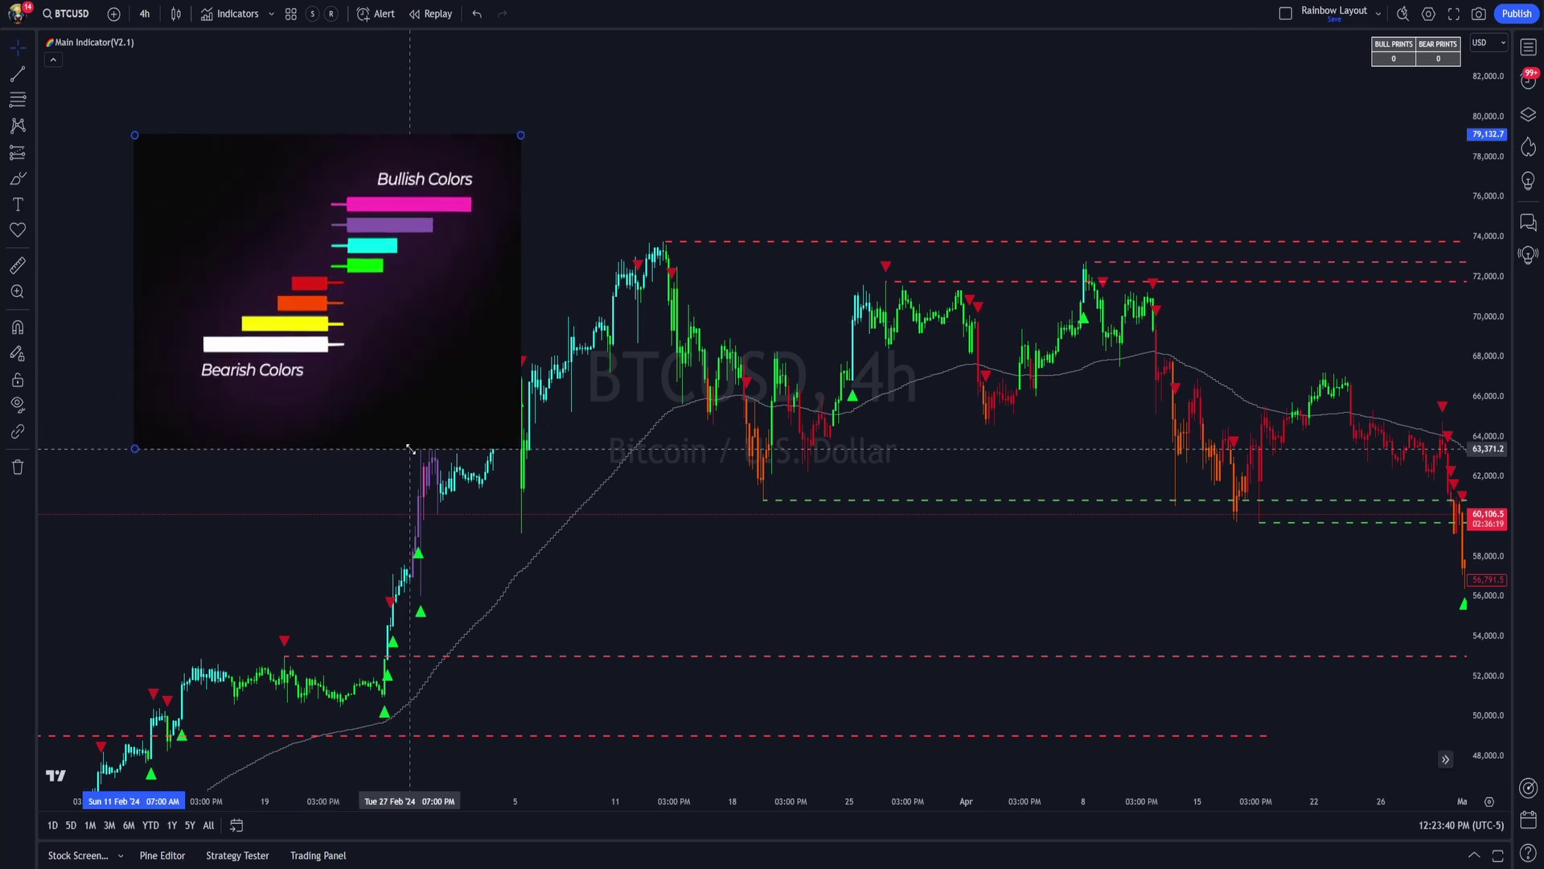
drag(426, 362, 352, 338)
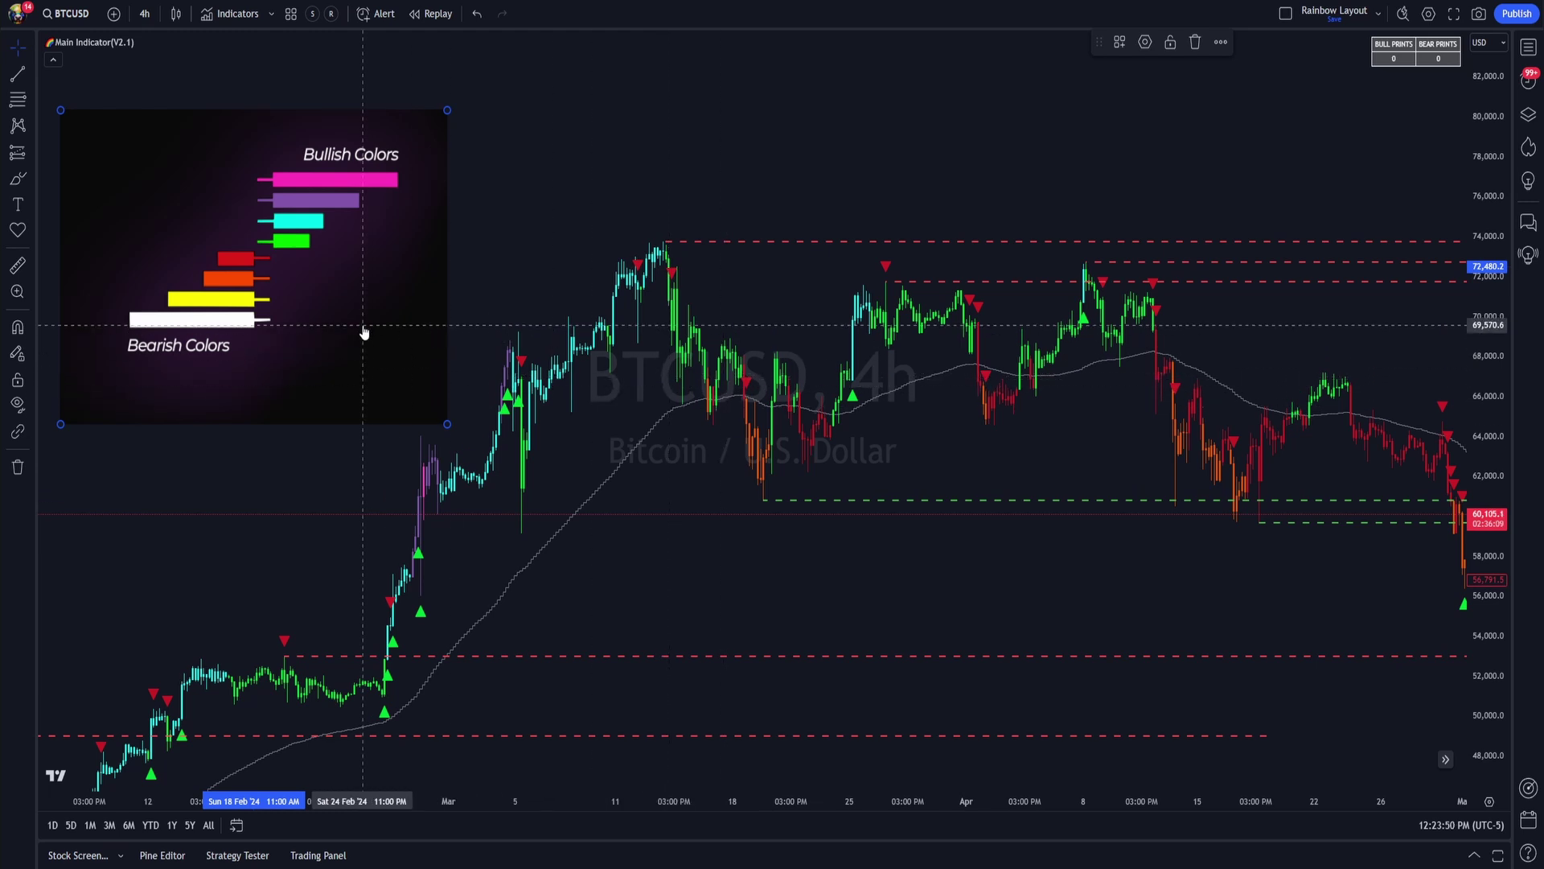
drag(317, 276, 323, 222)
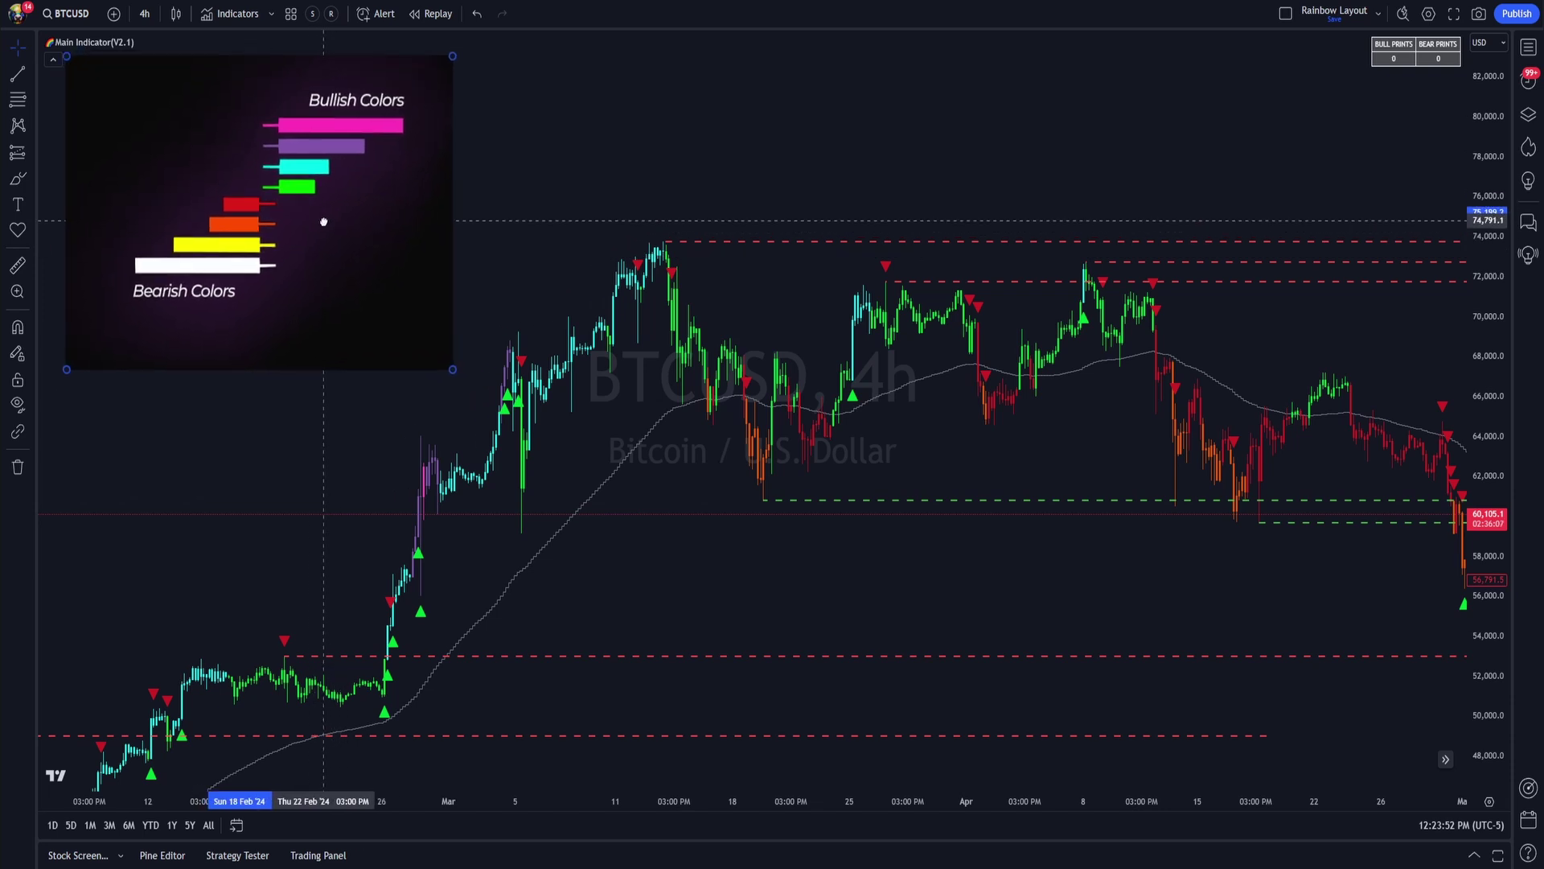
mouse_move(328, 139)
mouse_down()
mouse_move(386, 214)
mouse_move(376, 181)
mouse_up()
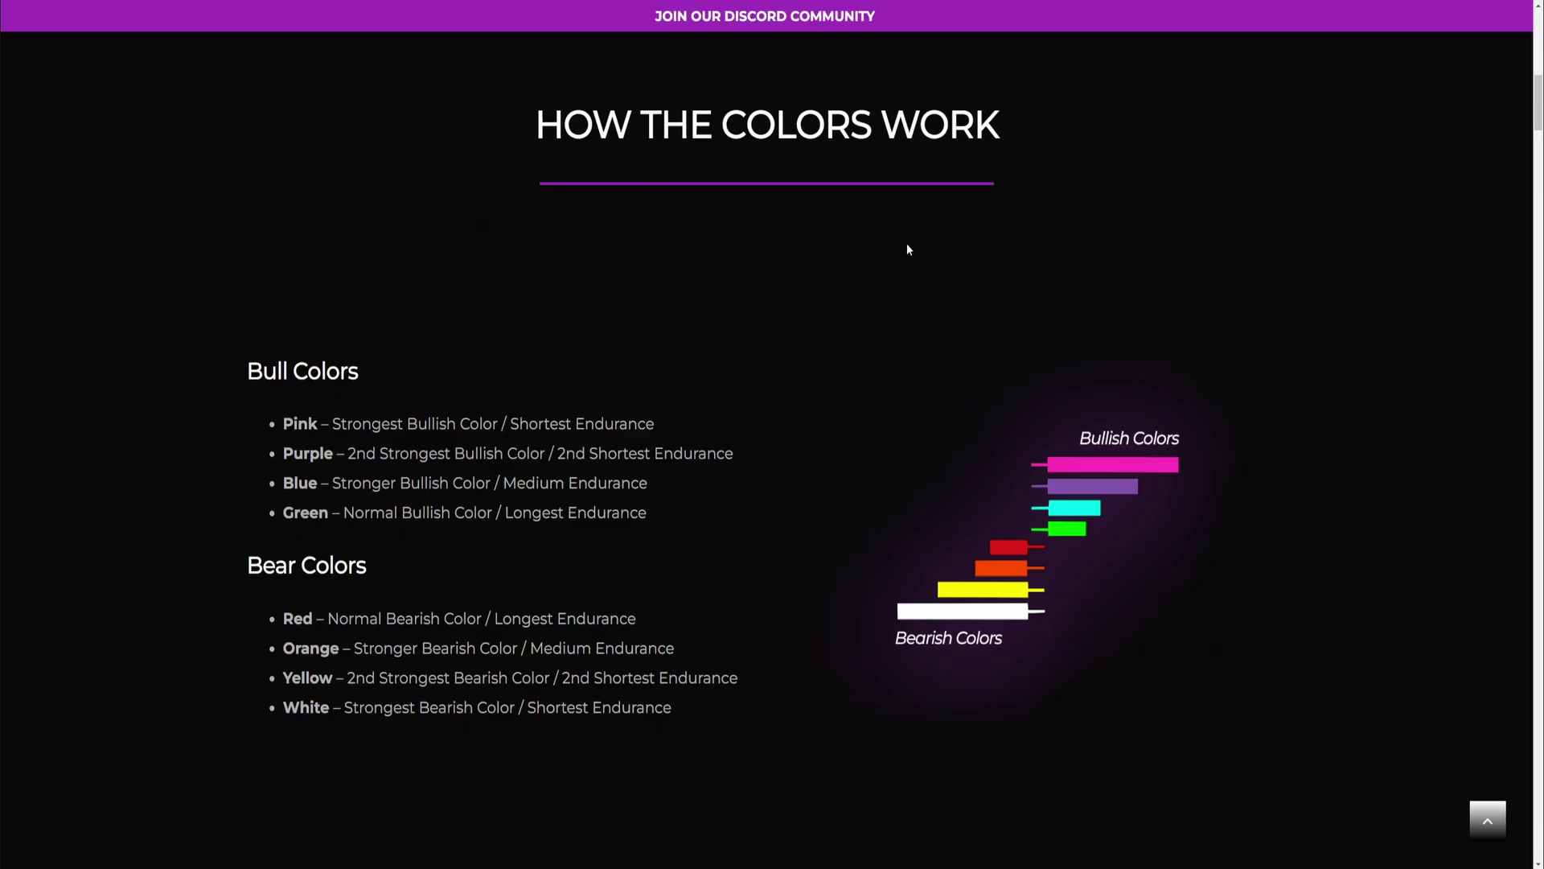
- Switch to the Rainbow Trends Tools website and review the Bull Colors and Bear Colors lists and the available indicators
scroll(841, 555, down, 15)
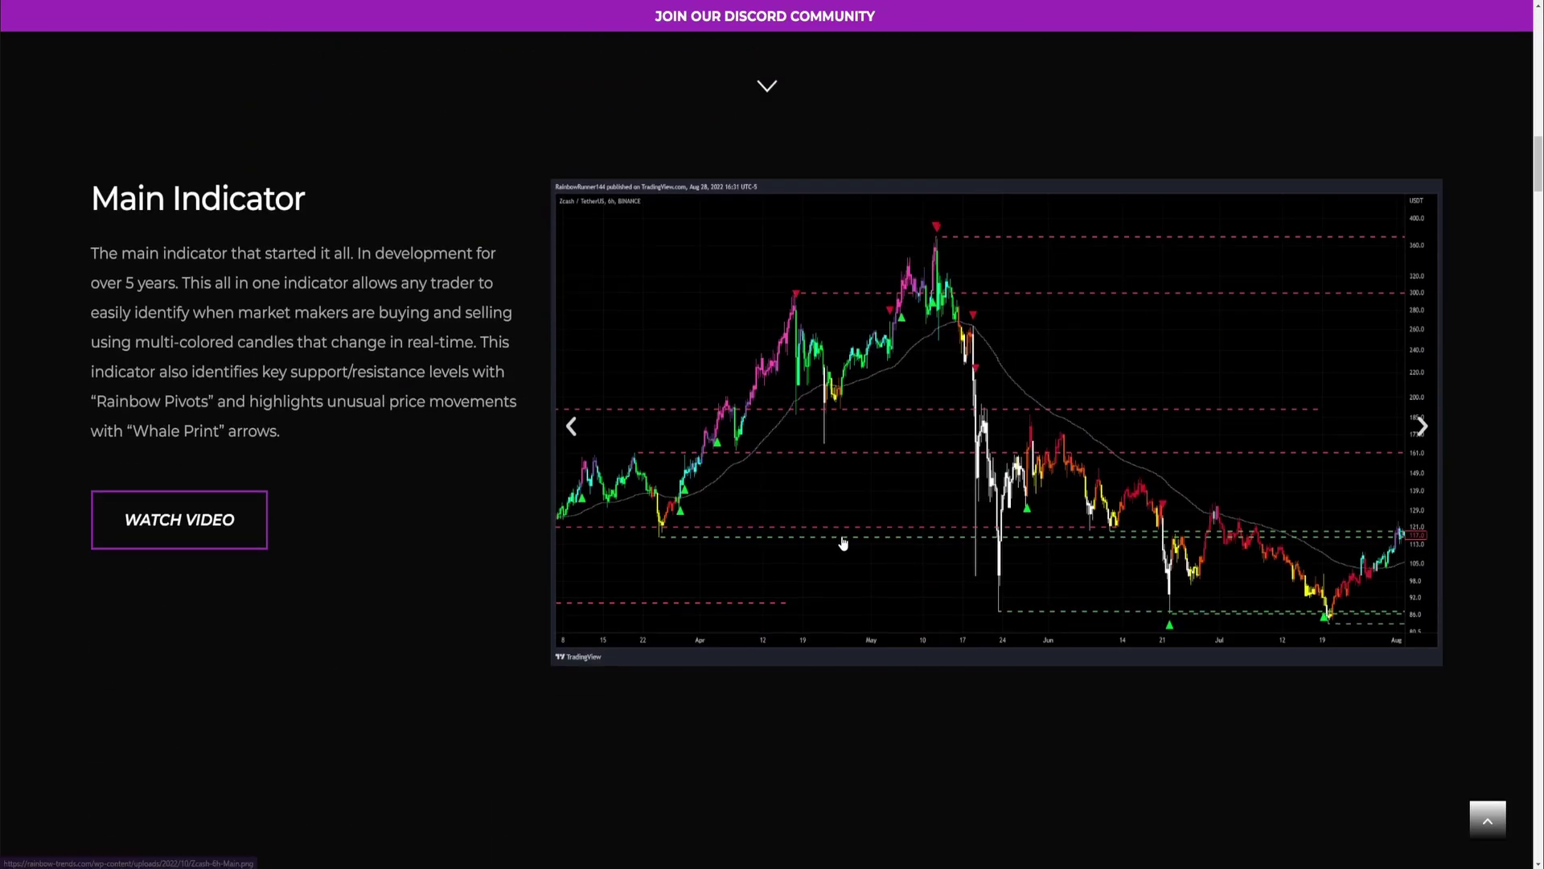
scroll(71, 618, up, 4)
scroll(466, 591, up, 10)
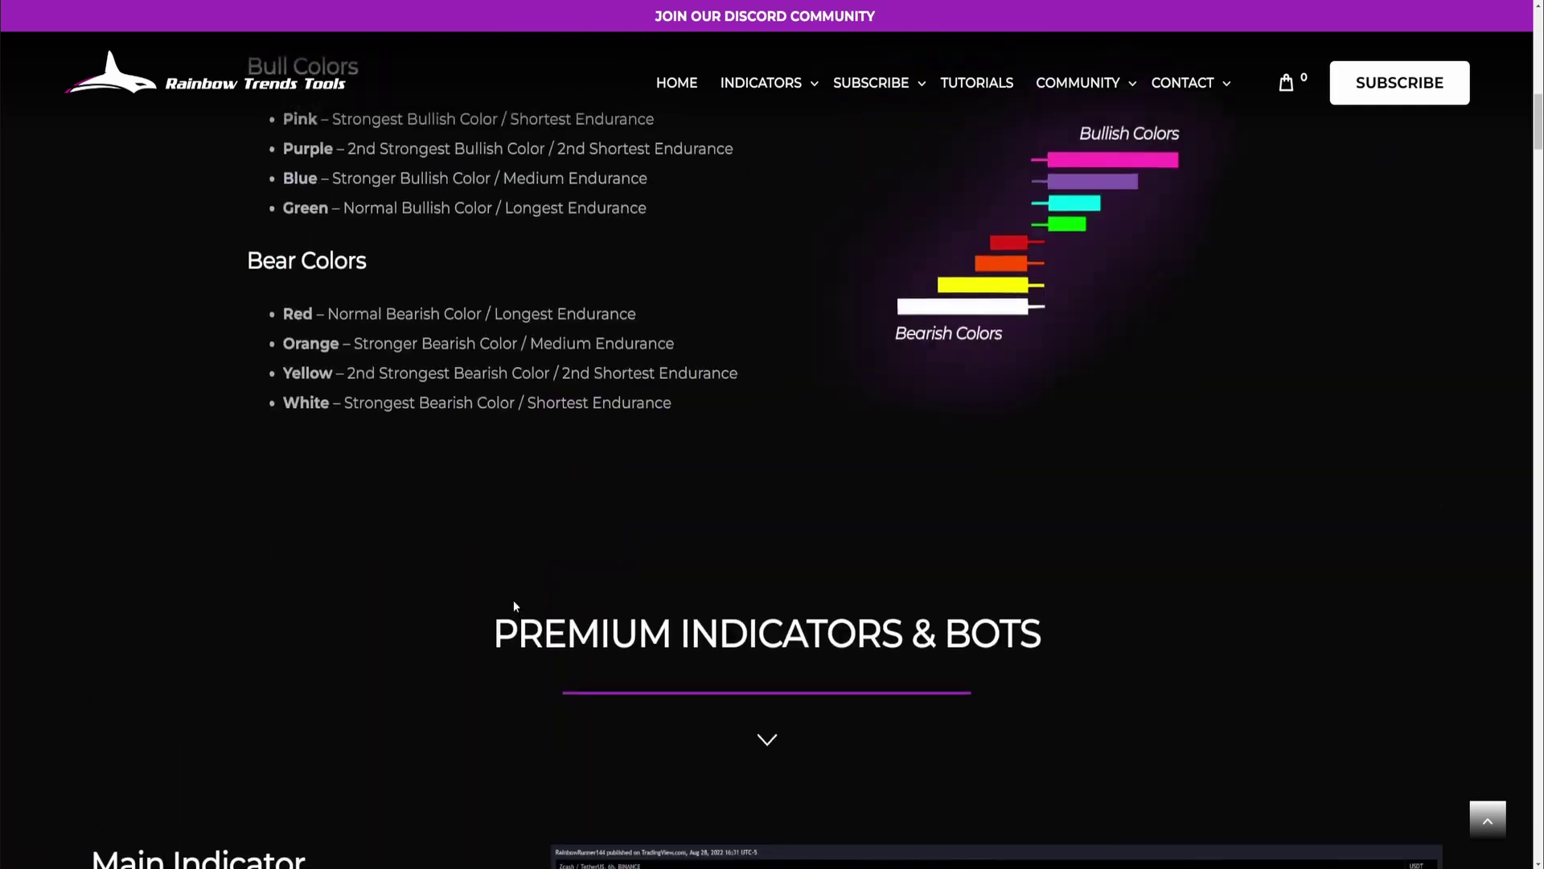
scroll(799, 462, down, 8)
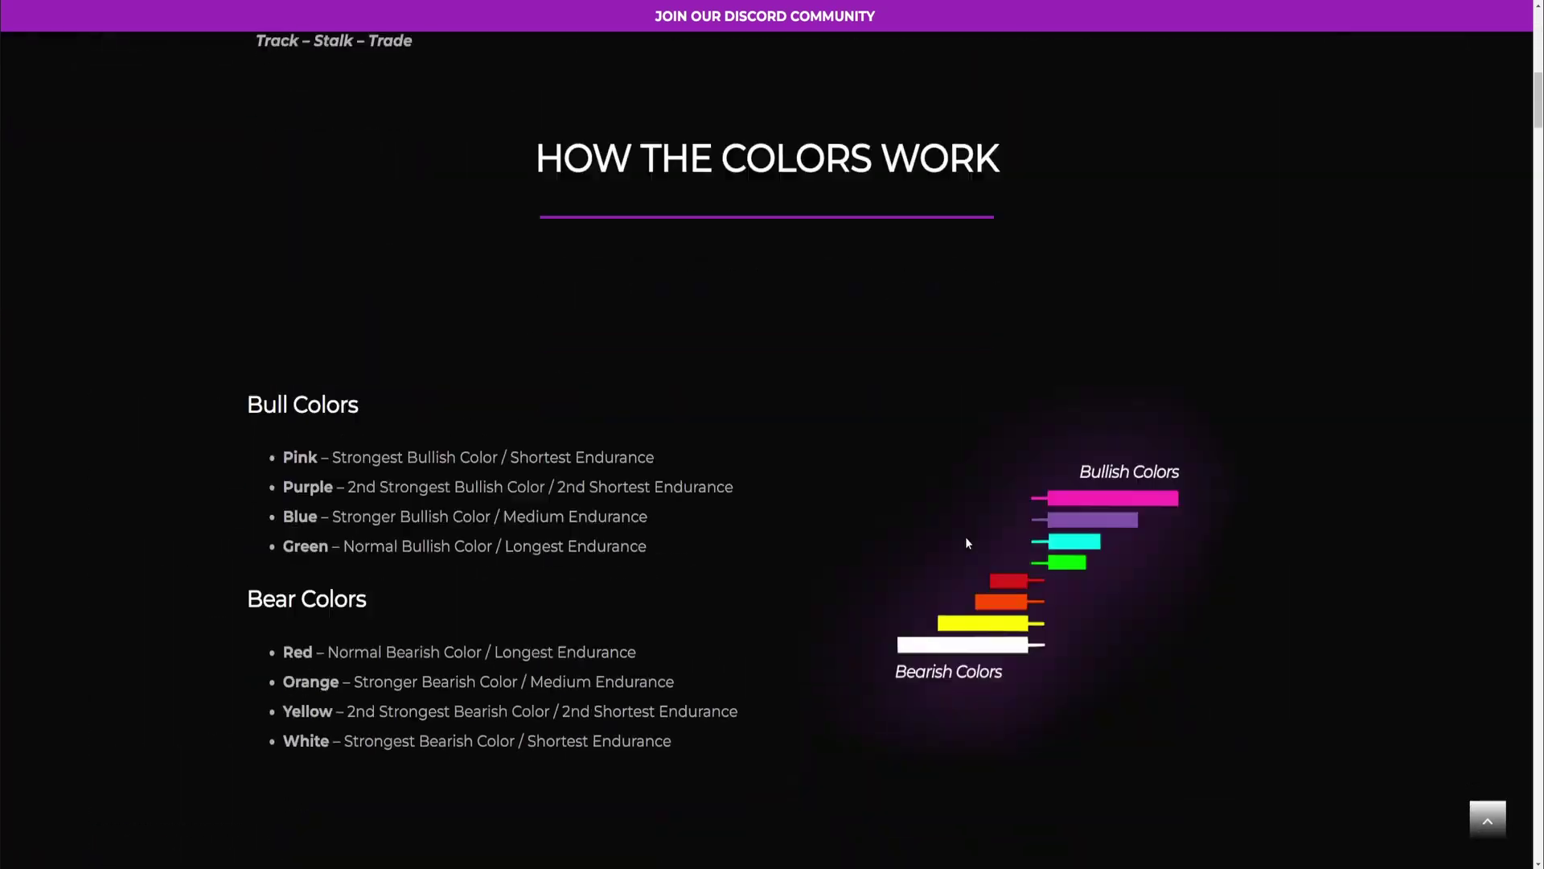
scroll(1023, 617, up, 7)
mouse_move(779, 93)
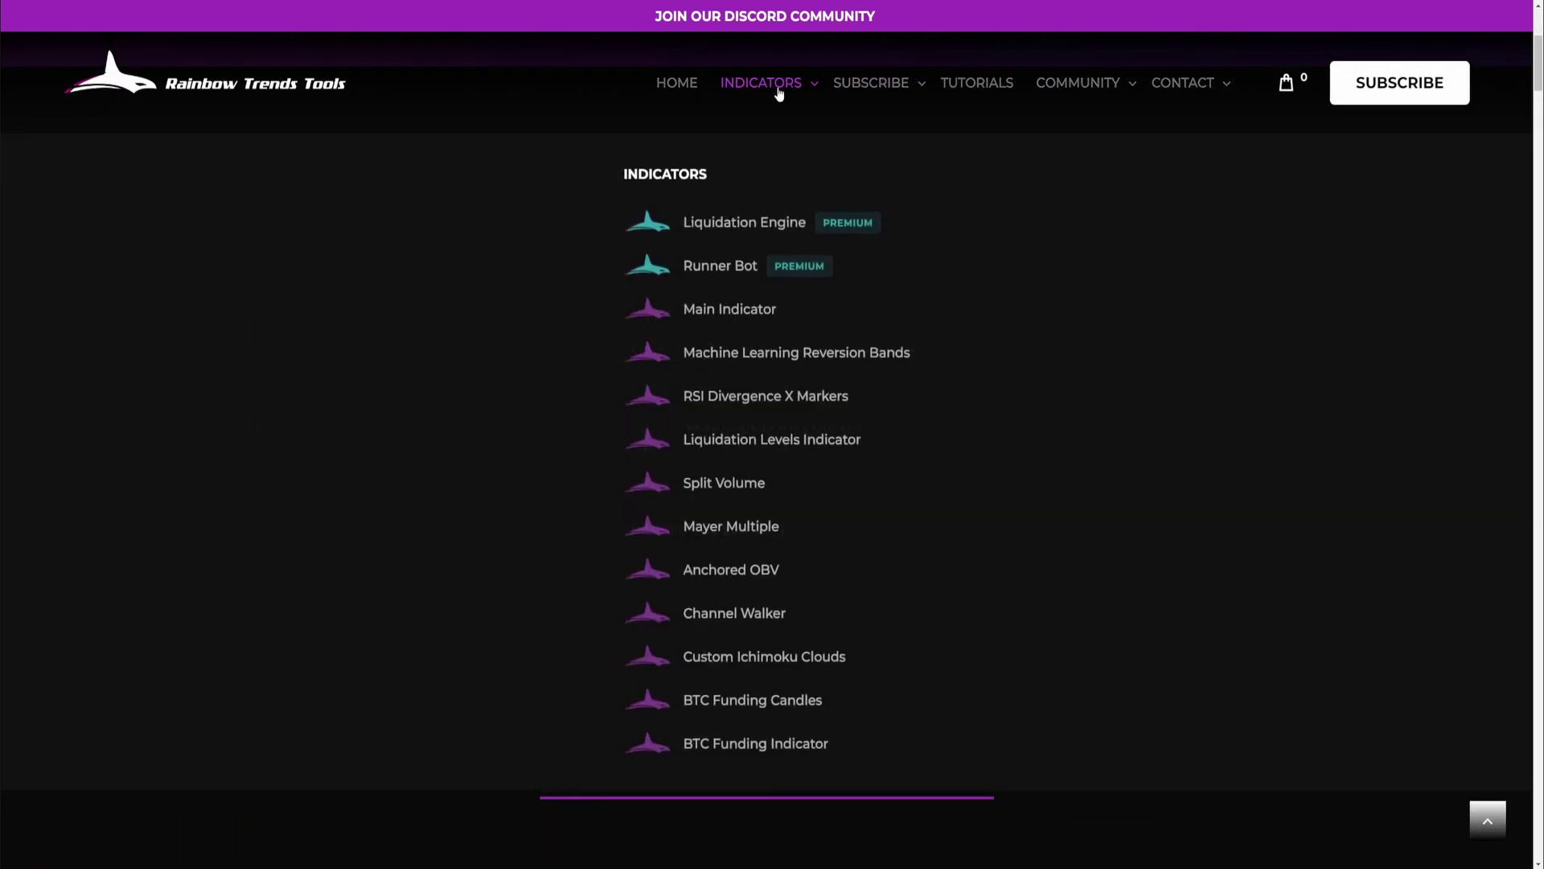
scroll(745, 396, down, 10)
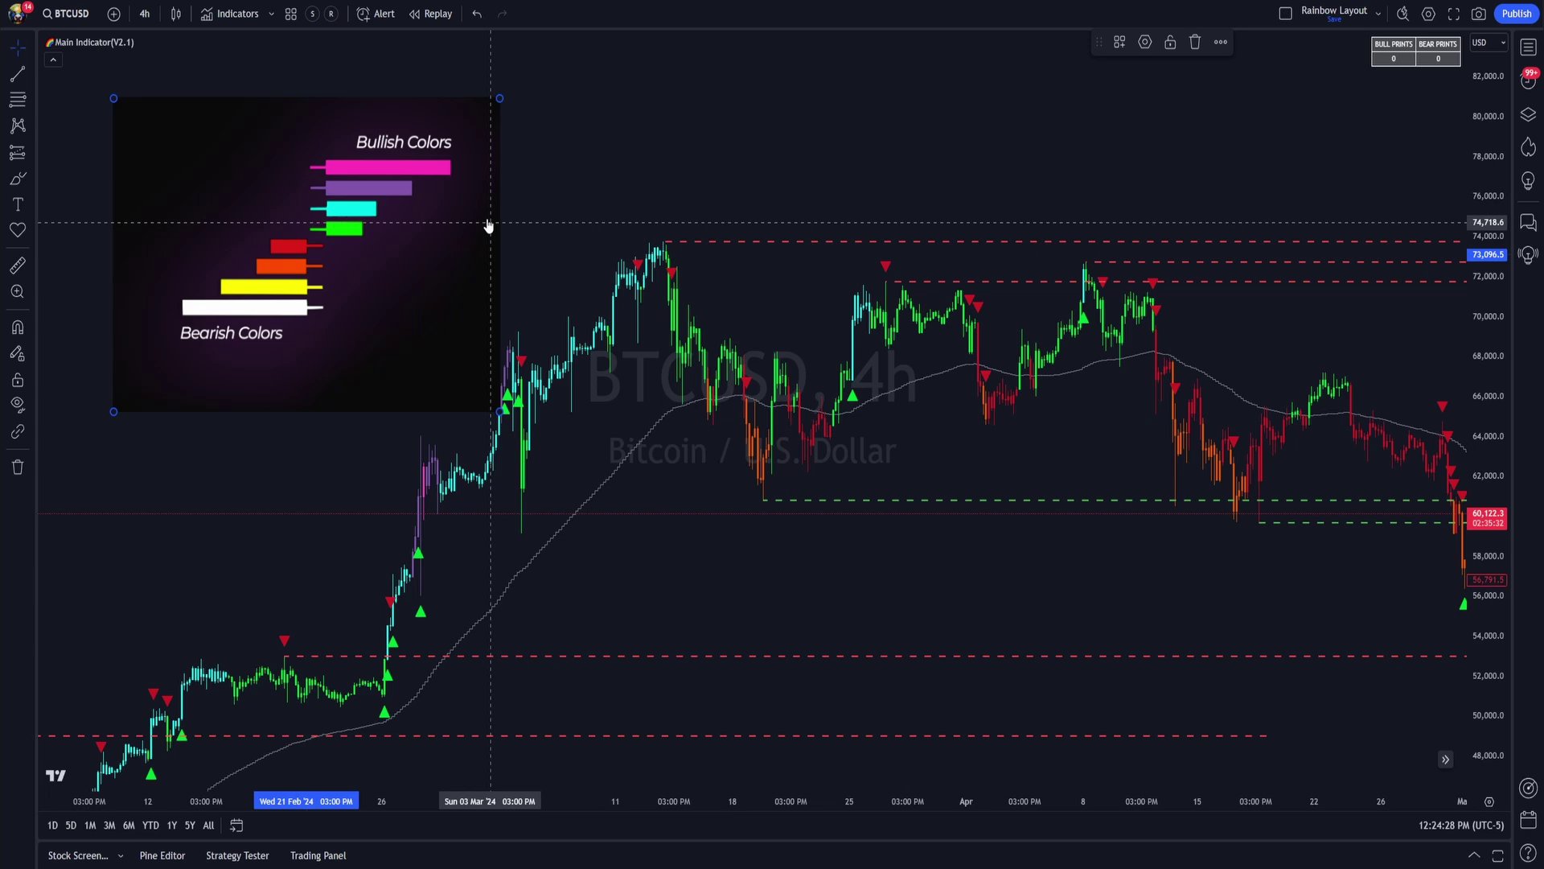
- Return to TradingView, shift the color diagram toward earlier February dates and compare it with the candles through early August
drag(486, 225, 338, 196)
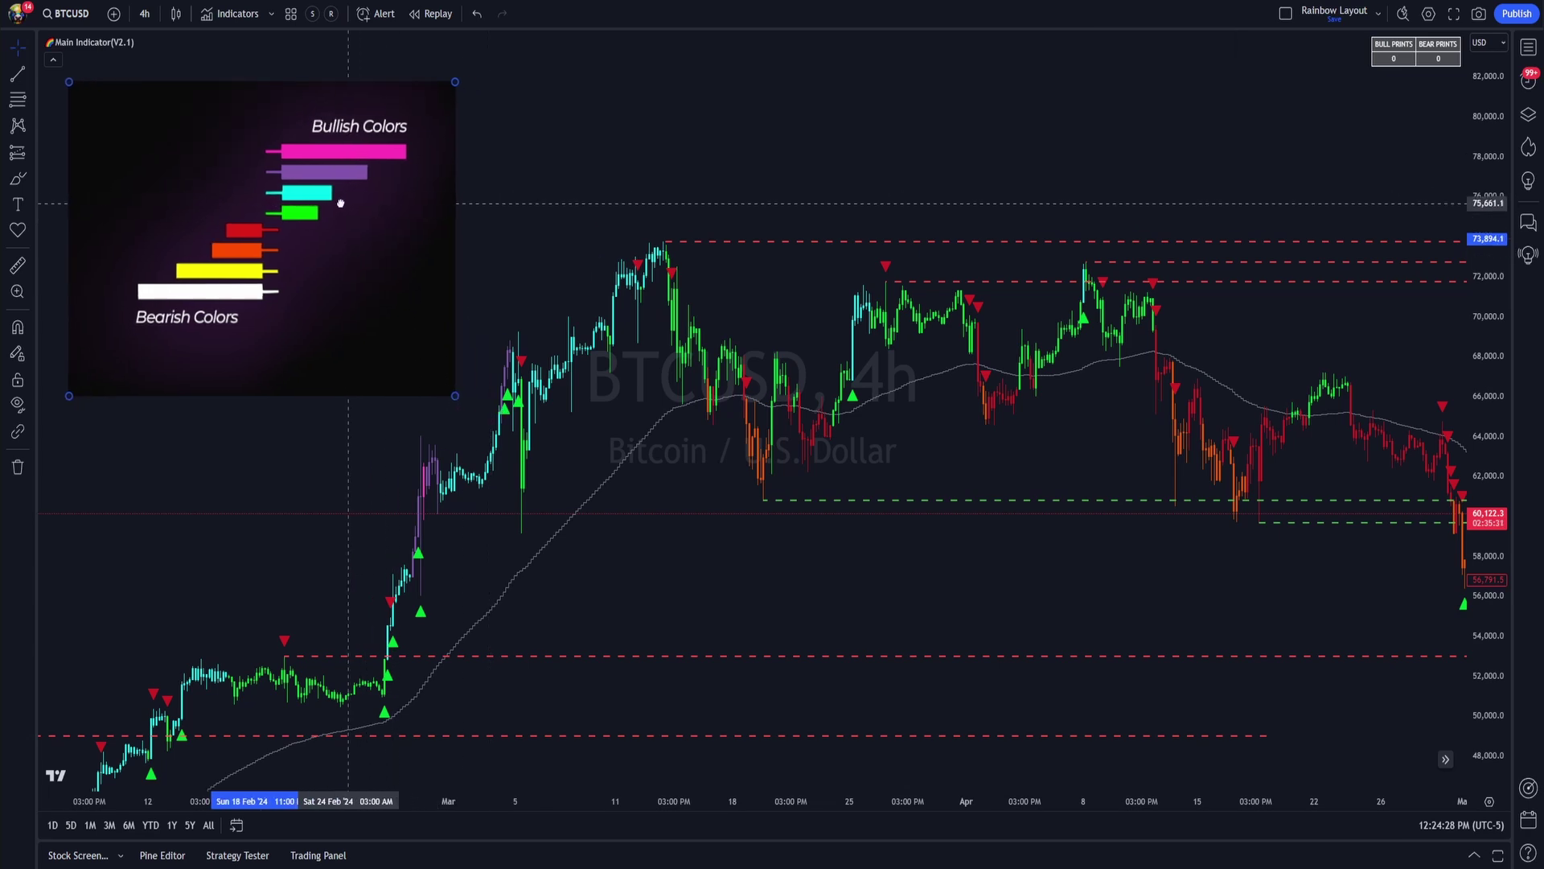
drag(1031, 590, 600, 528)
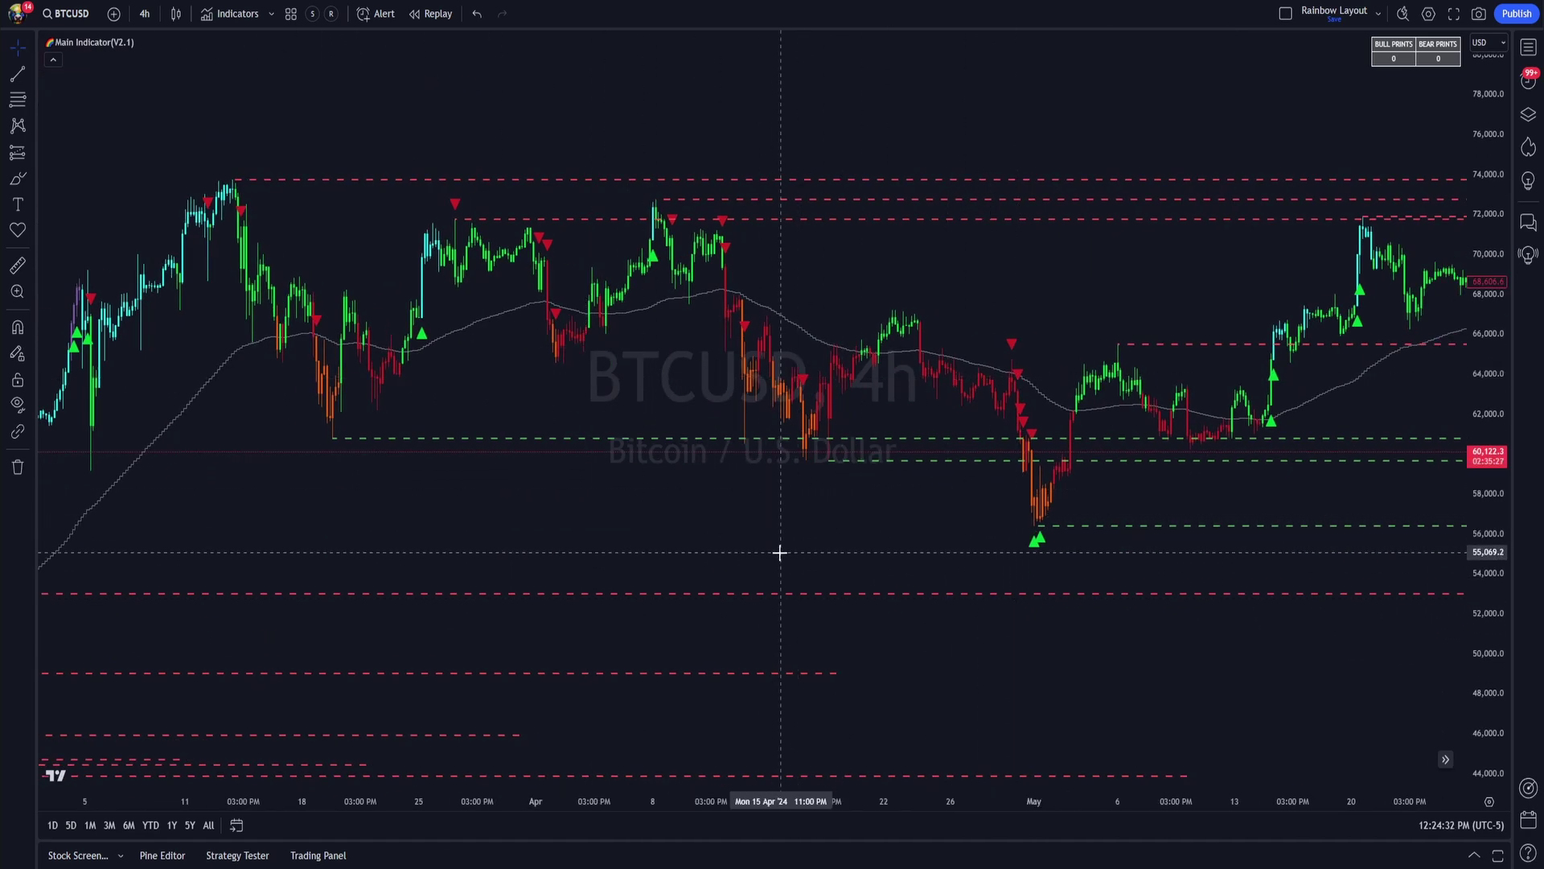
scroll(779, 553, down, 5)
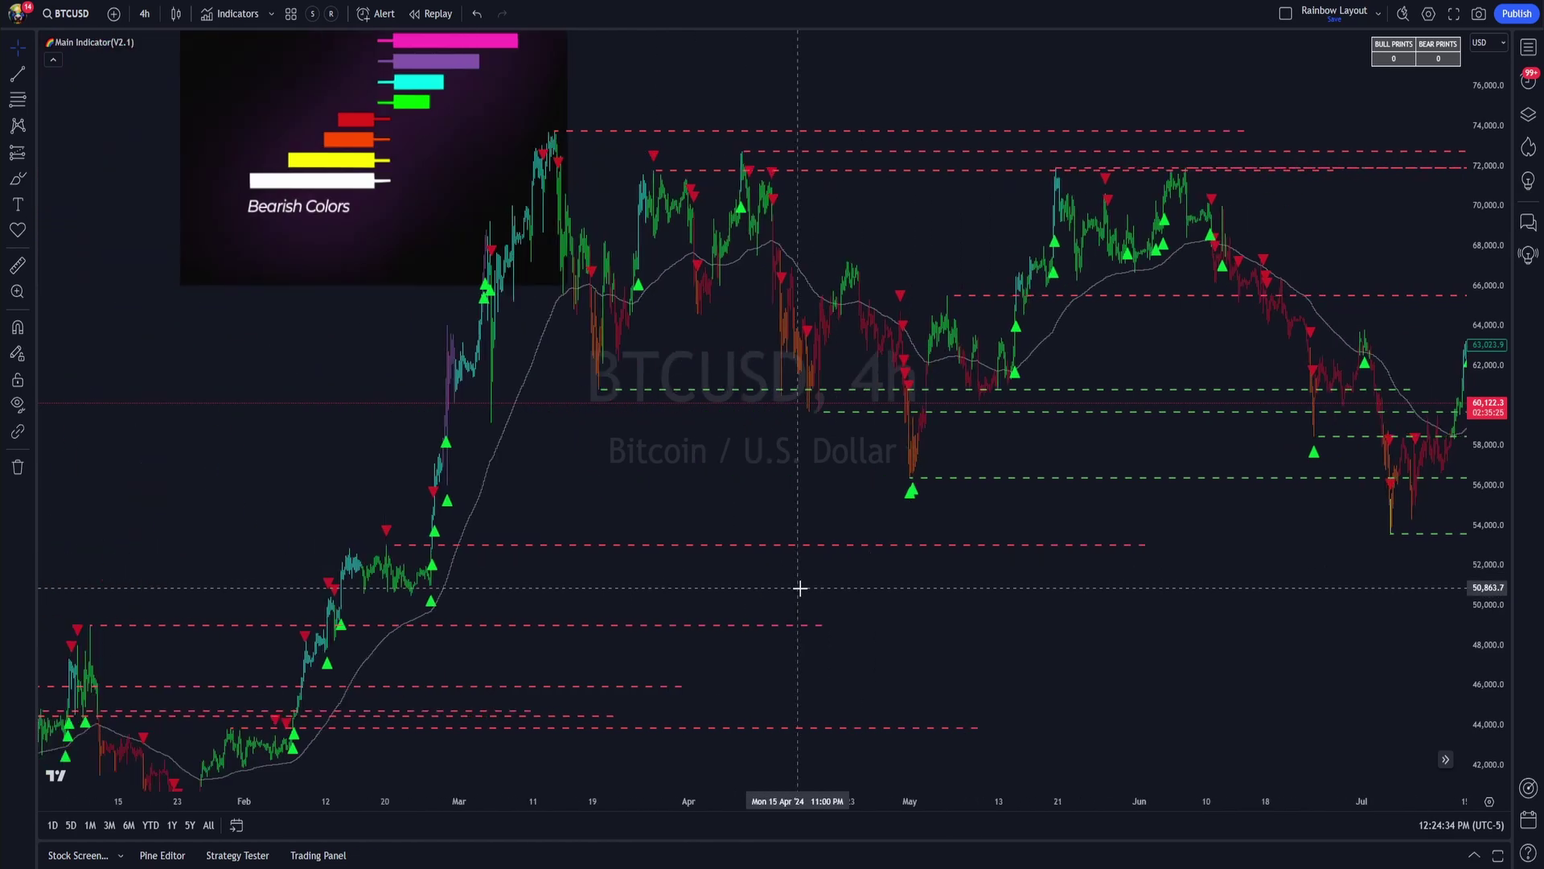
scroll(800, 588, up, 5)
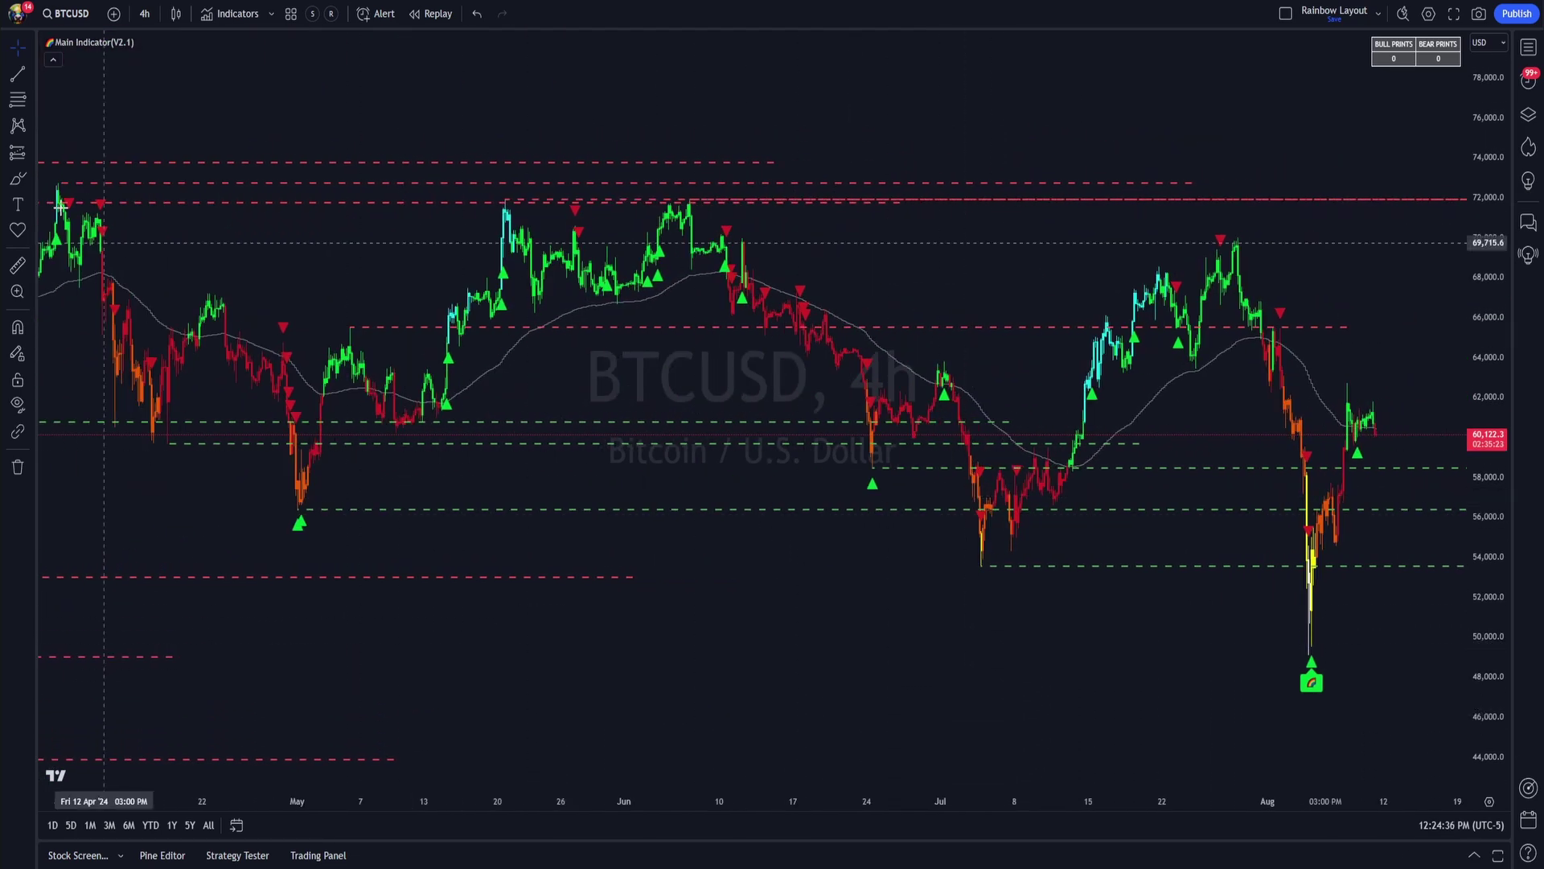
- Draw a circle around the orange candles at the early May low, centered at about 57,788
click(36, 181)
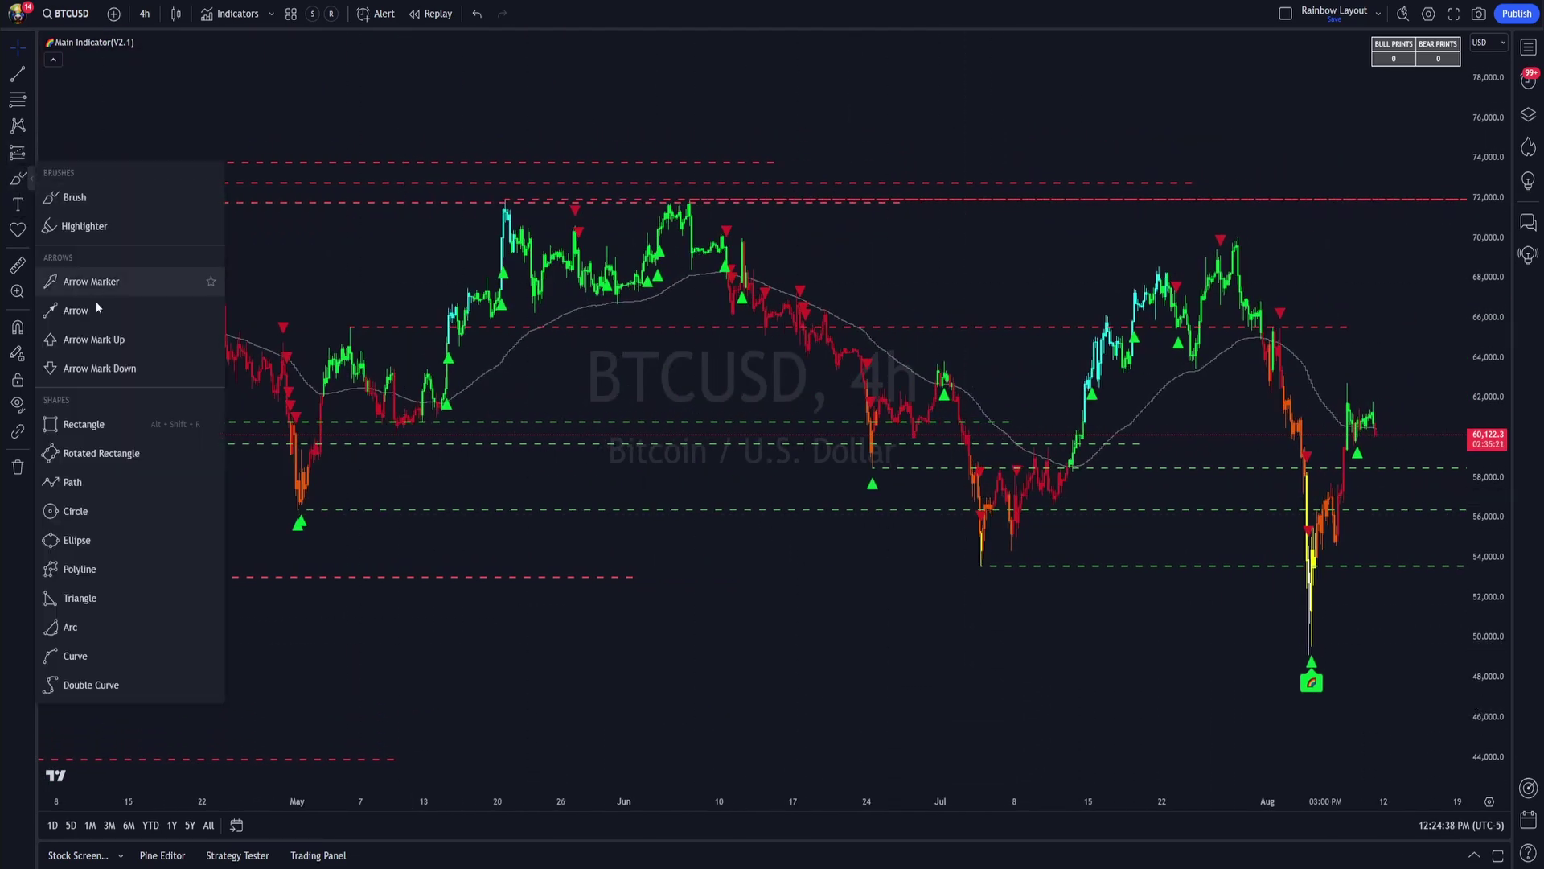
click(76, 512)
click(283, 481)
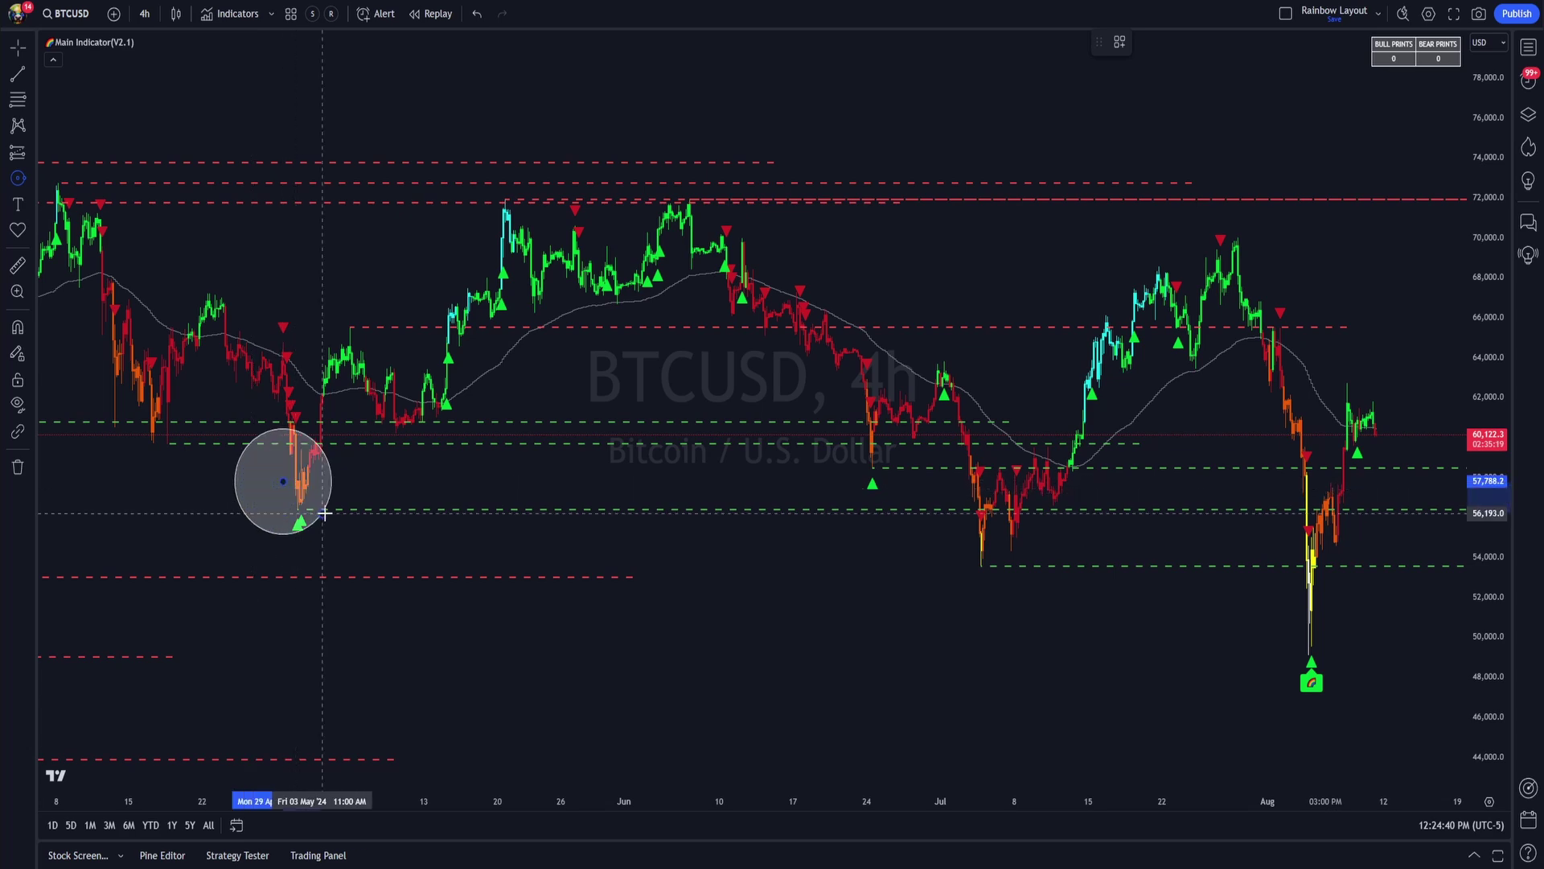
click(330, 481)
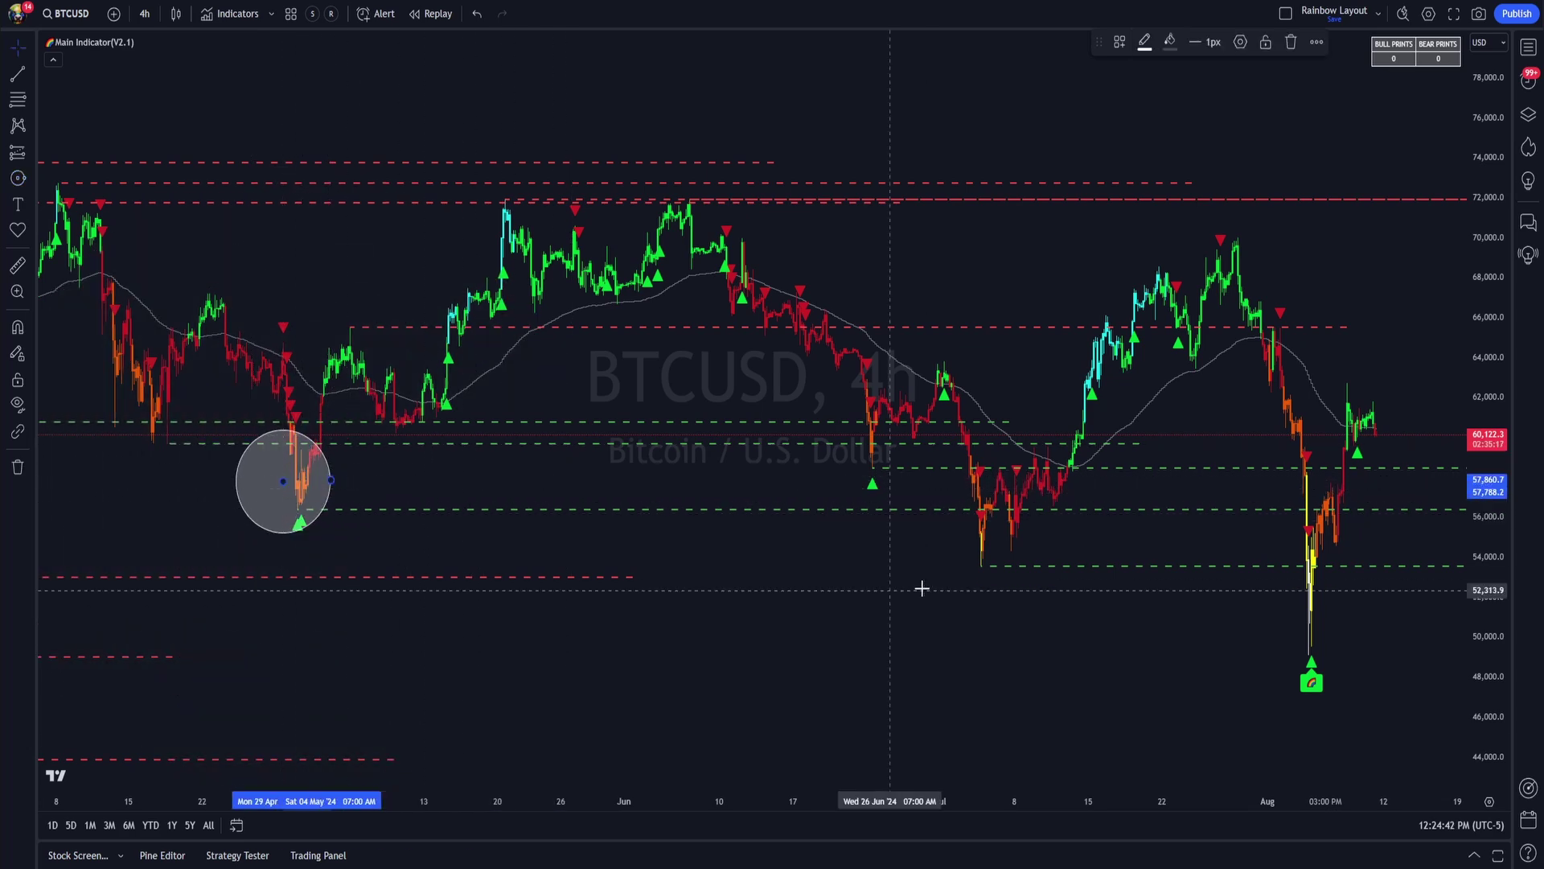
- Draw similar circles around the yellow candles at the early July low and the white candles at the early August low
drag(979, 546, 955, 556)
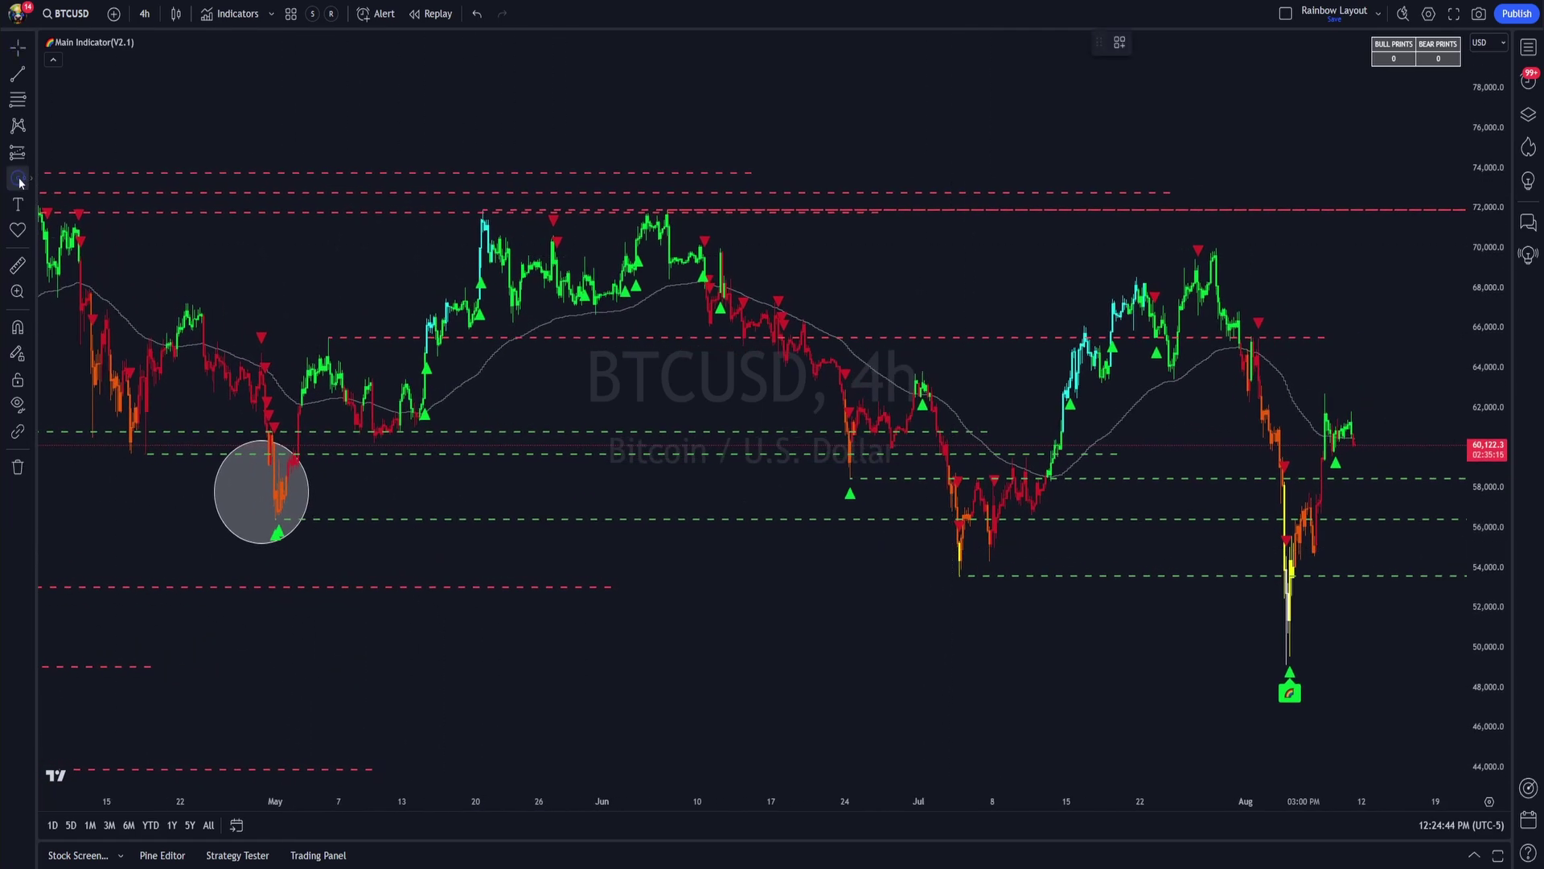
click(959, 537)
click(979, 574)
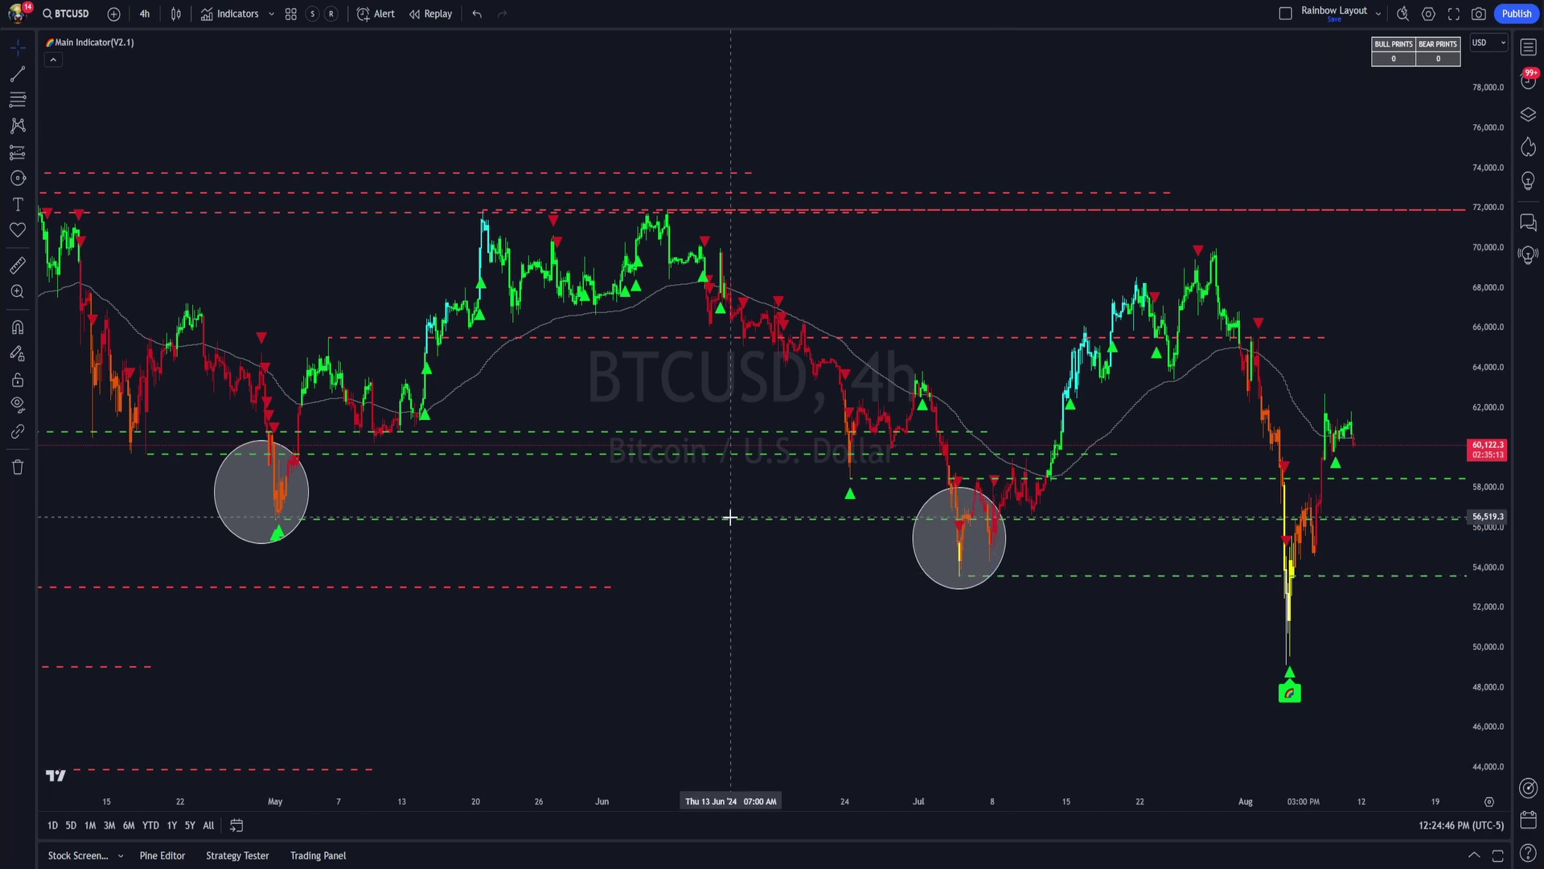
click(17, 178)
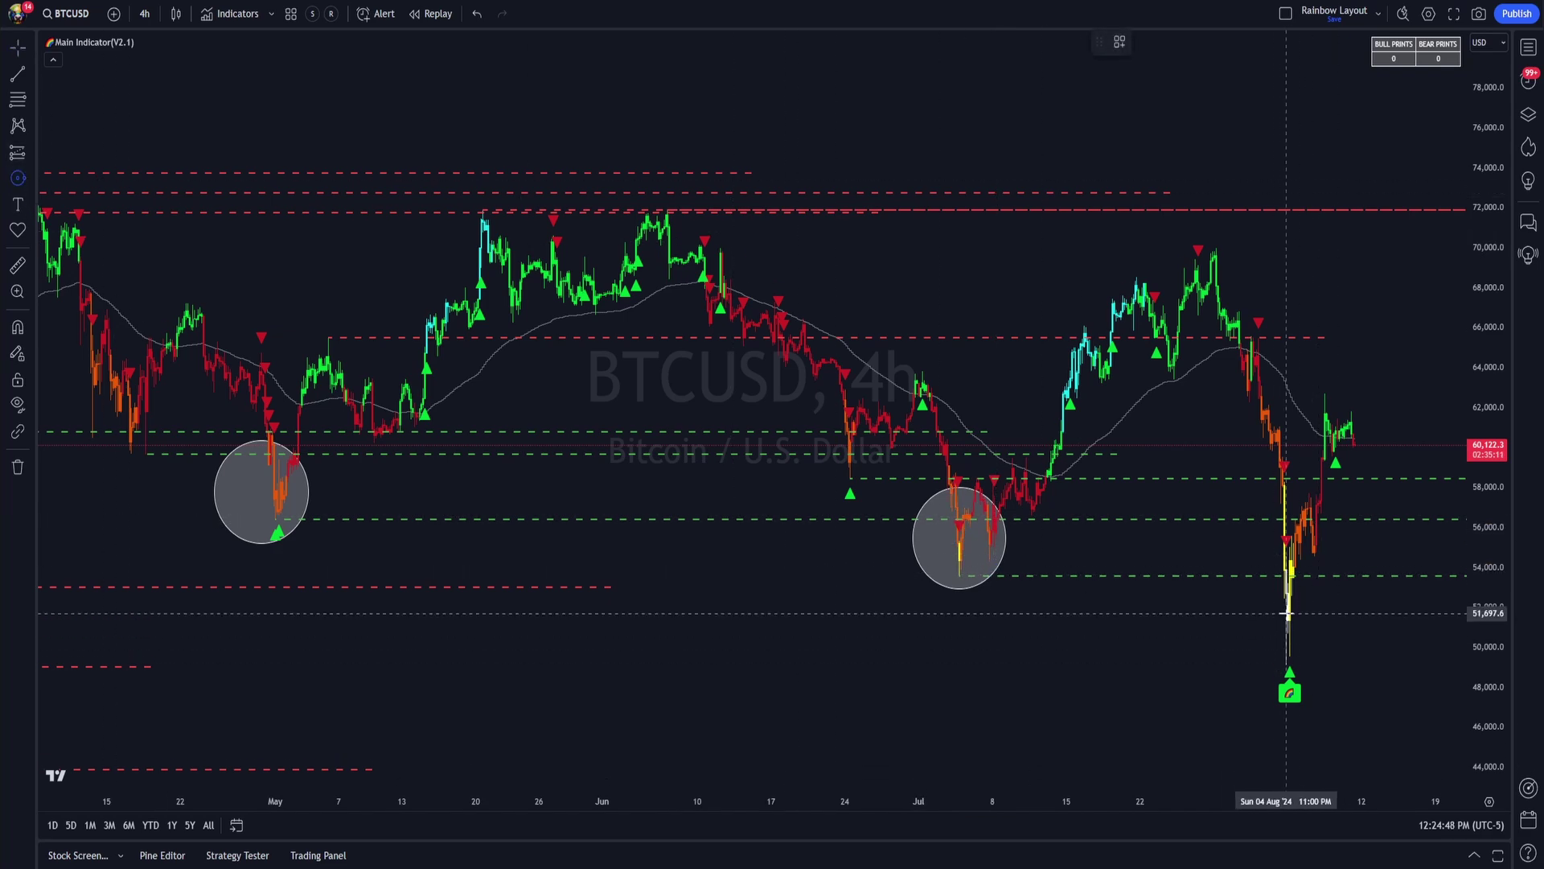
click(1287, 613)
click(1321, 646)
mouse_move(1119, 635)
mouse_down()
mouse_move(1059, 580)
mouse_move(1073, 584)
mouse_up()
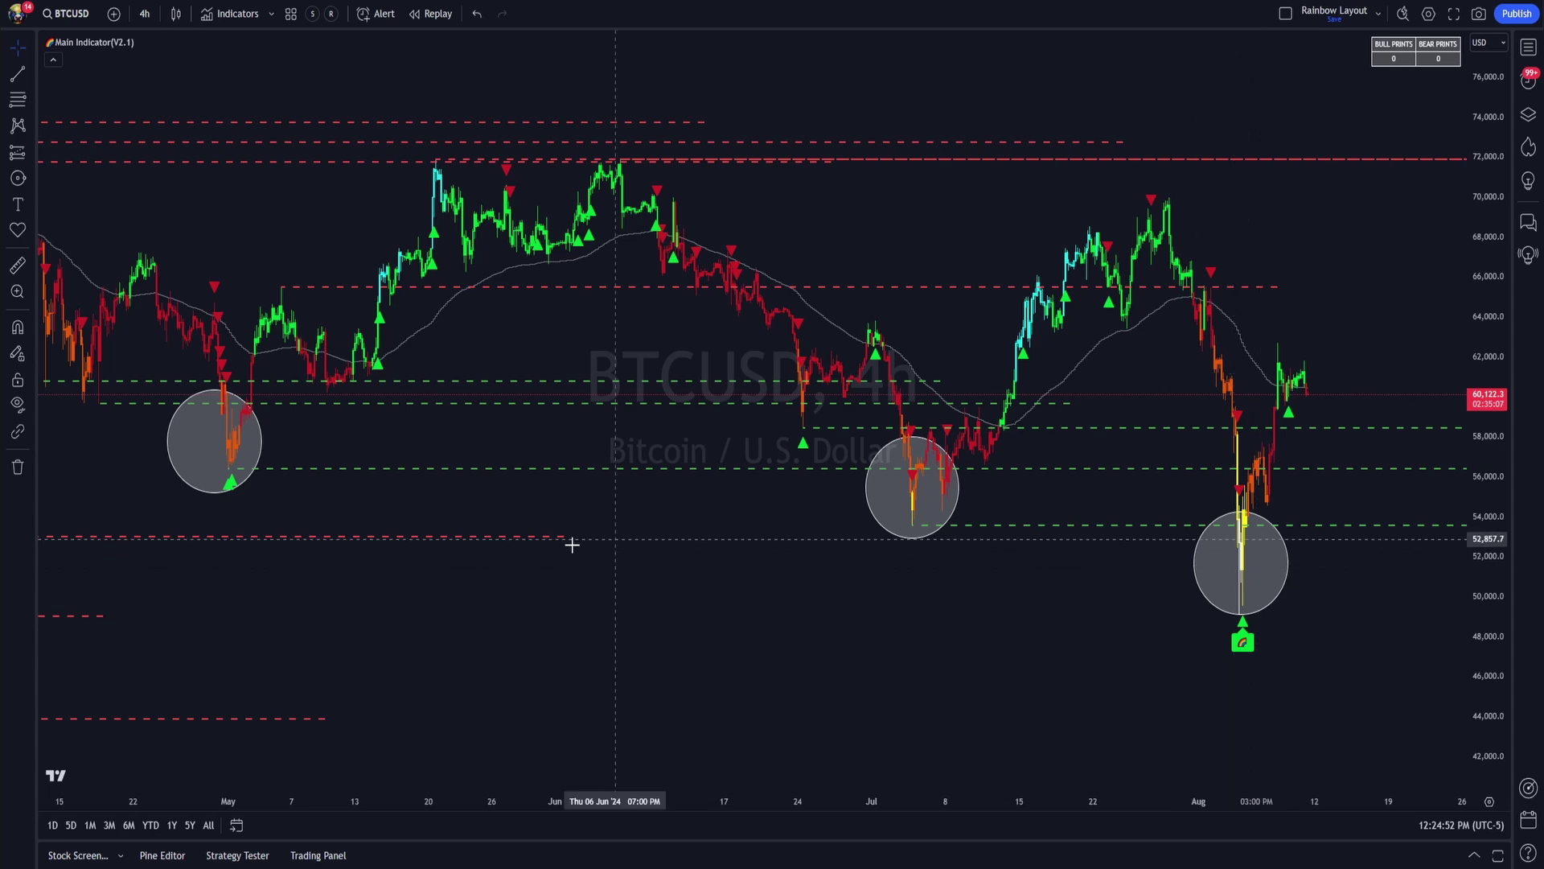
- Delete the three circles marking the May, July and August lows
scroll(572, 541, down, 4)
drag(655, 600, 832, 649)
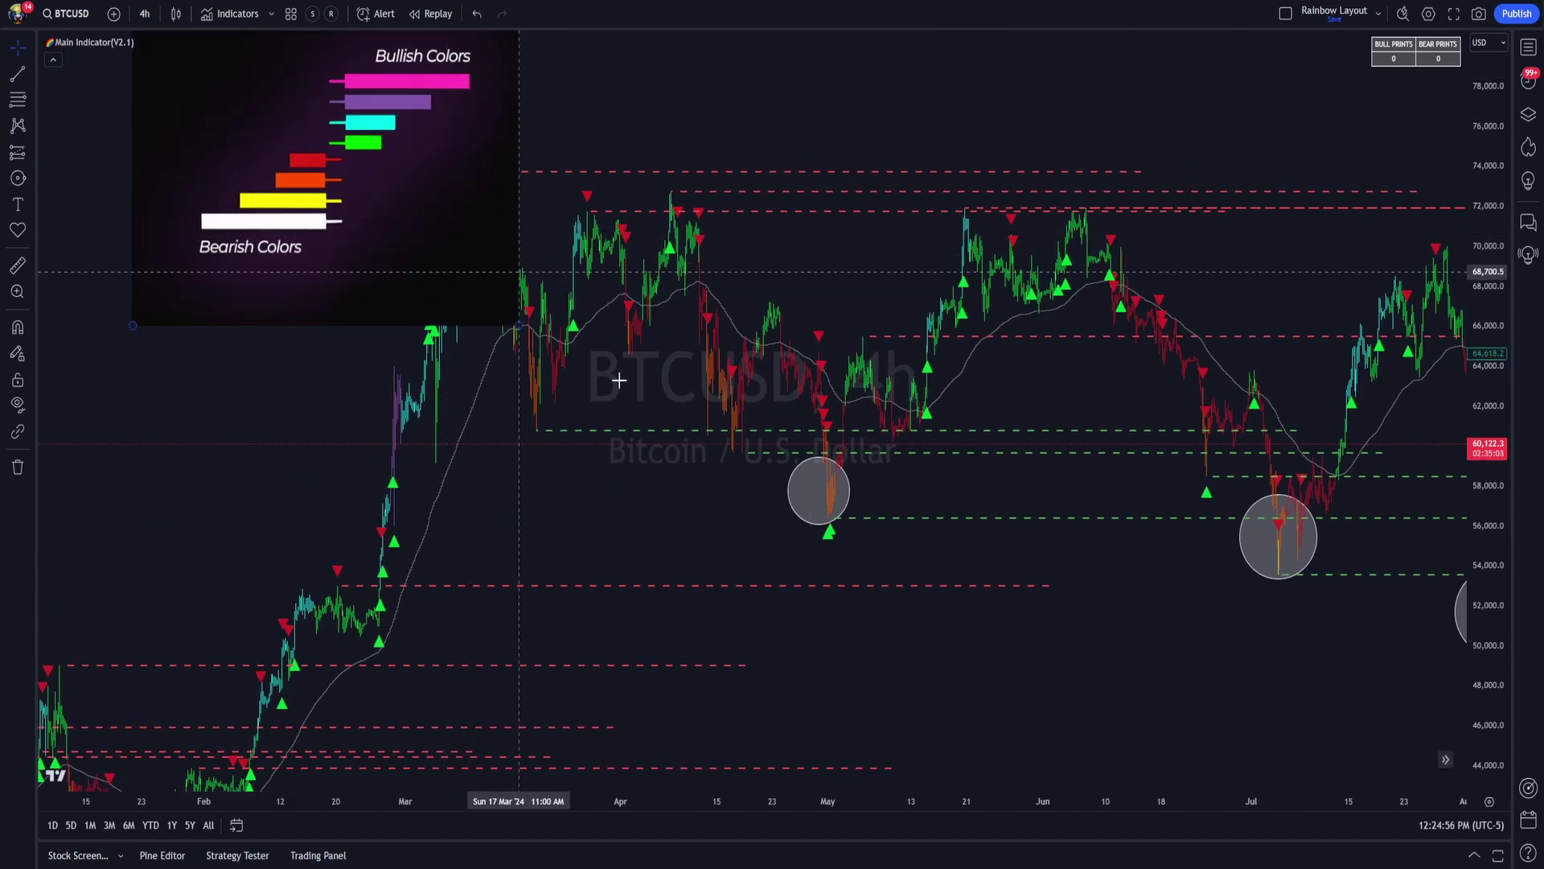
scroll(744, 586, right, 8)
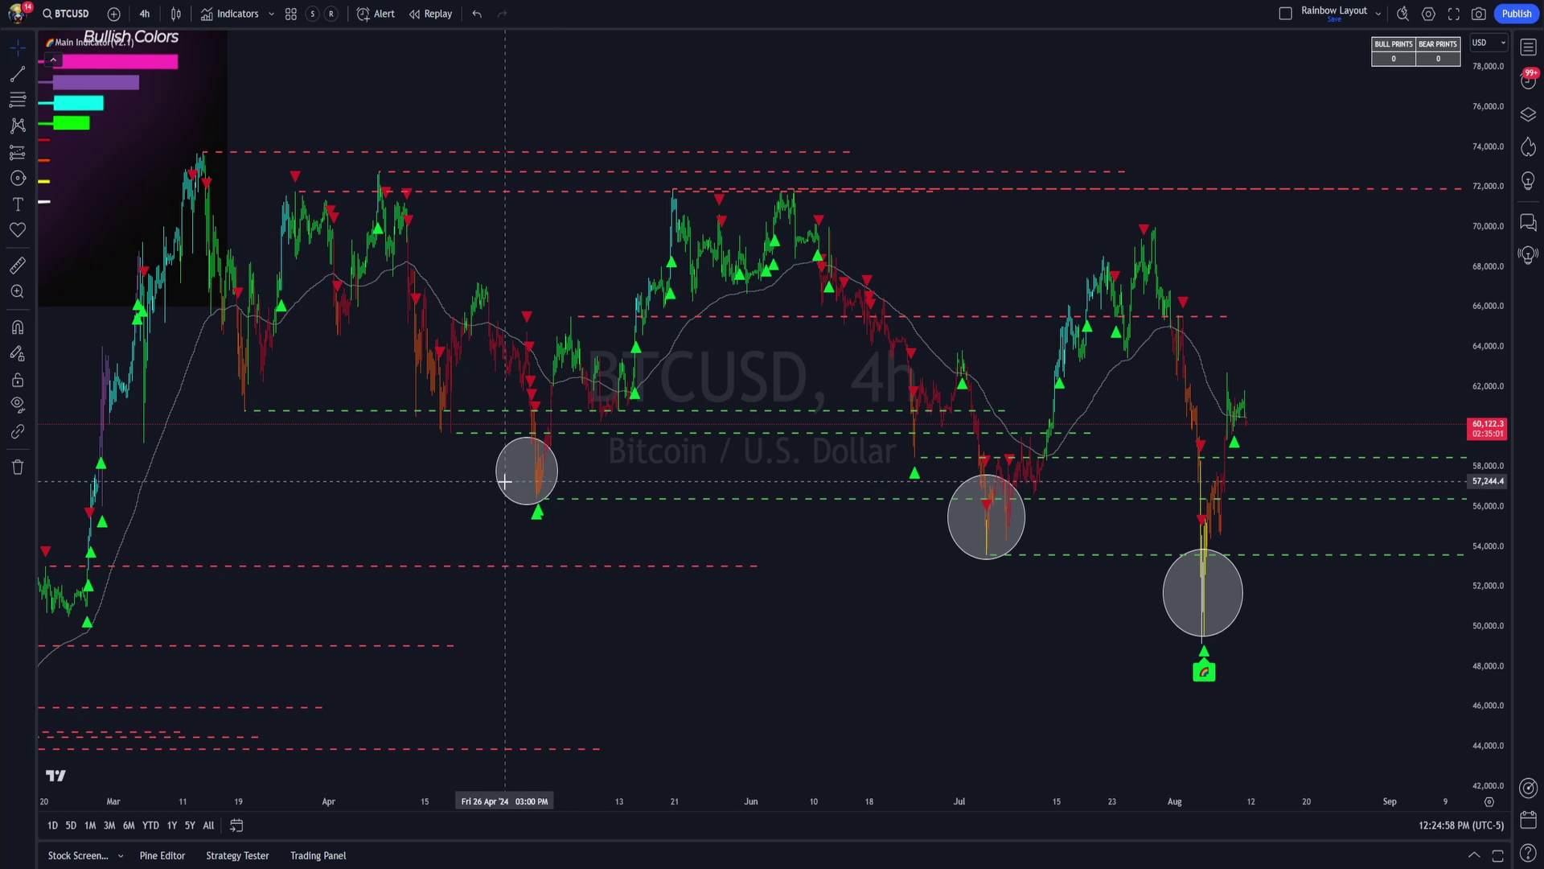
click(498, 486)
key(Delete)
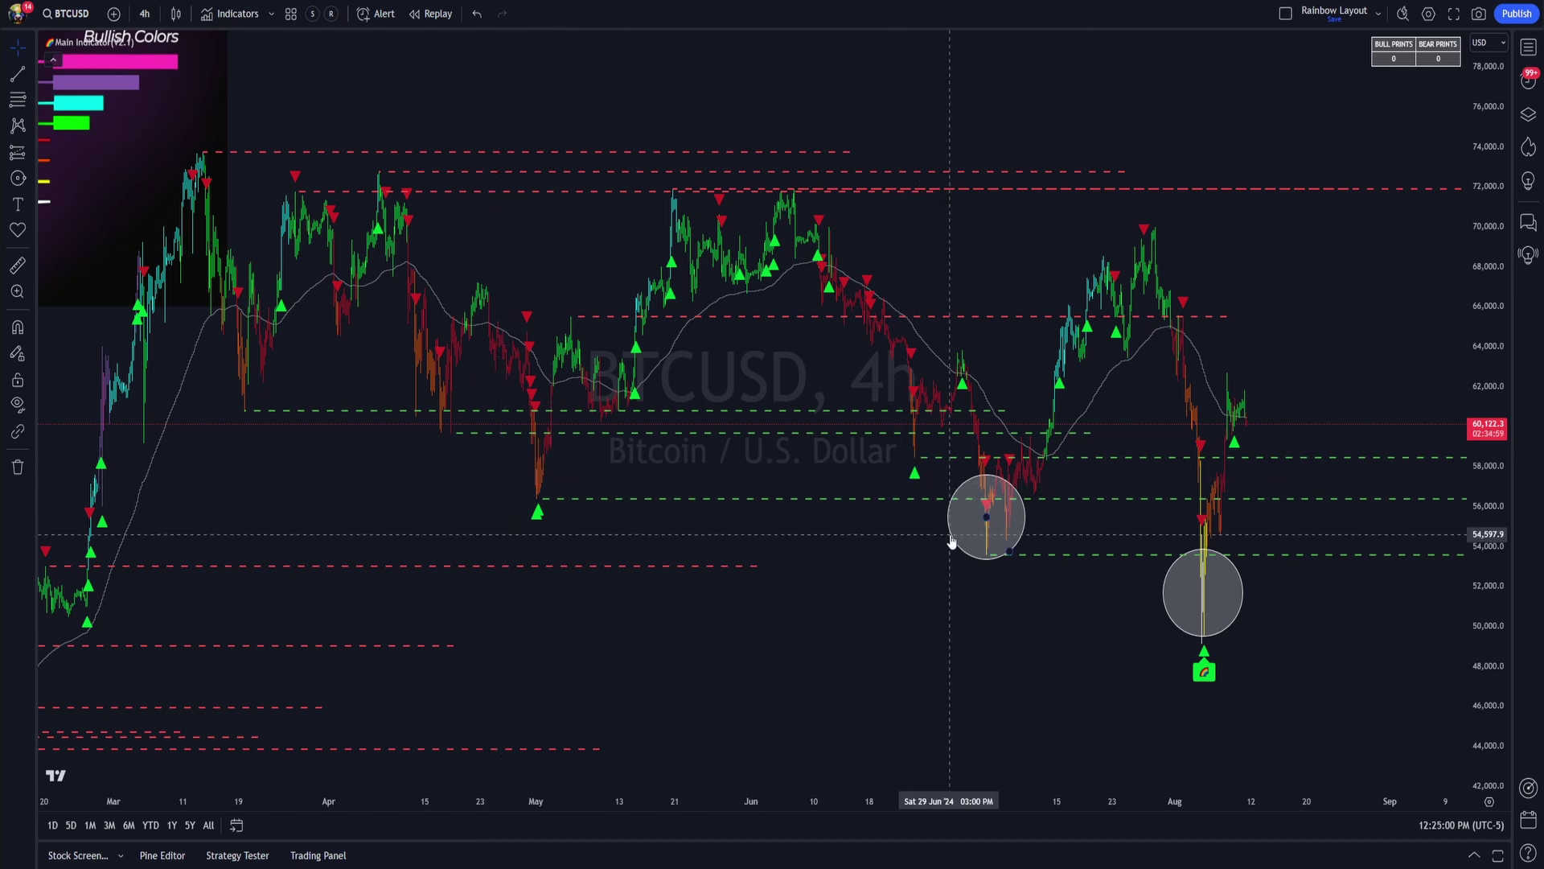
key(Delete)
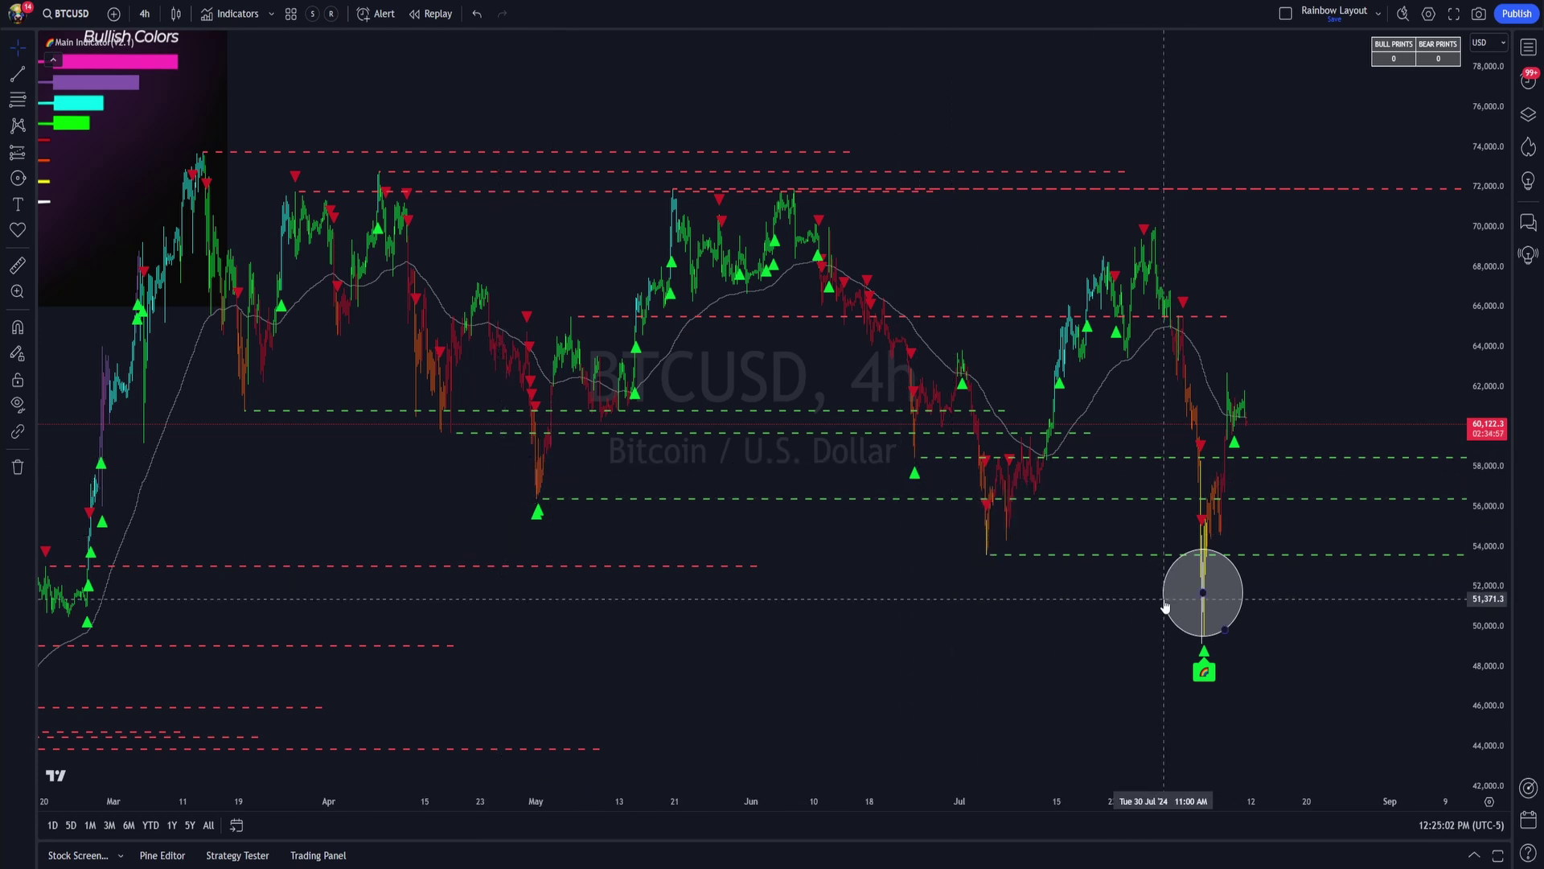
key(Delete)
- Move the color diagram to the chart's upper-left corner and shrink it so it no longer covers the March rally candles
scroll(552, 504, down, 2)
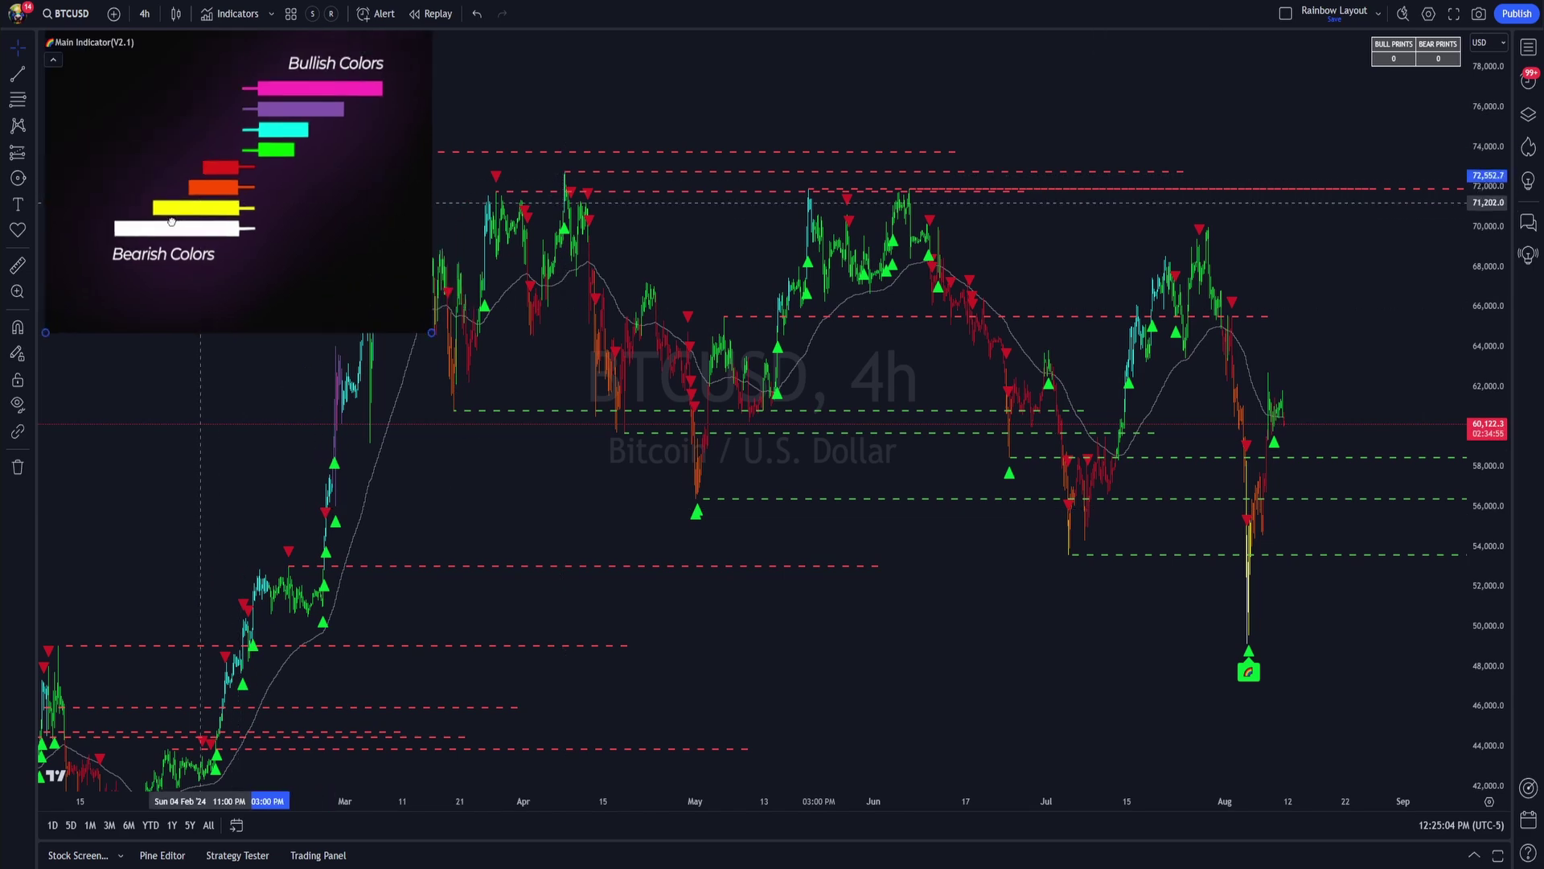
drag(171, 222, 121, 247)
drag(379, 357, 240, 304)
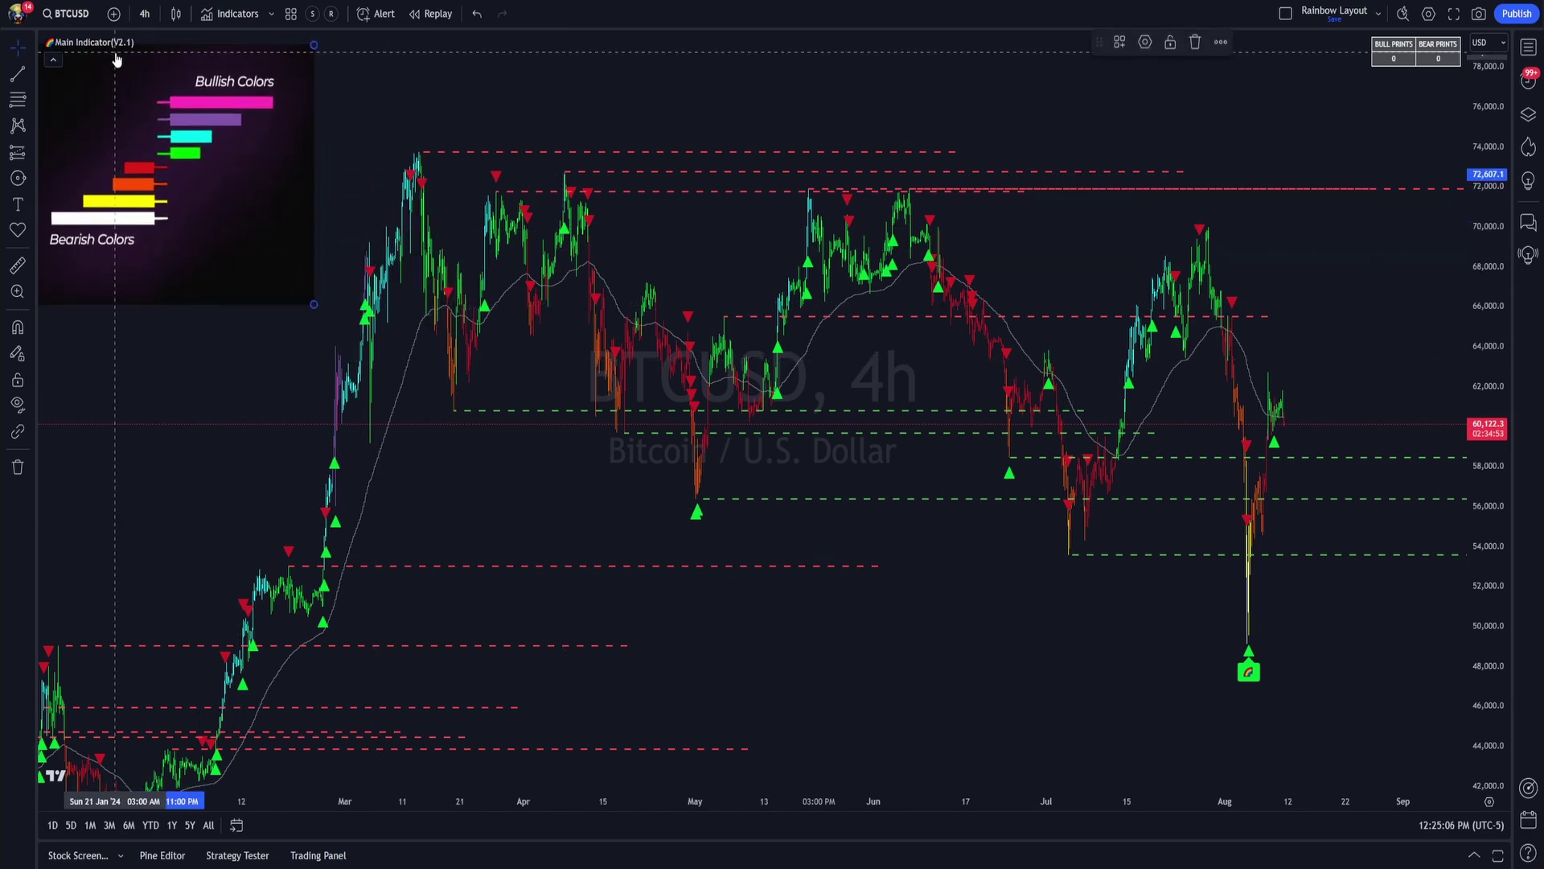
- Open the Main Indicator's input settings, look over the options, and move the dialog aside to uncover the price candles
click(164, 42)
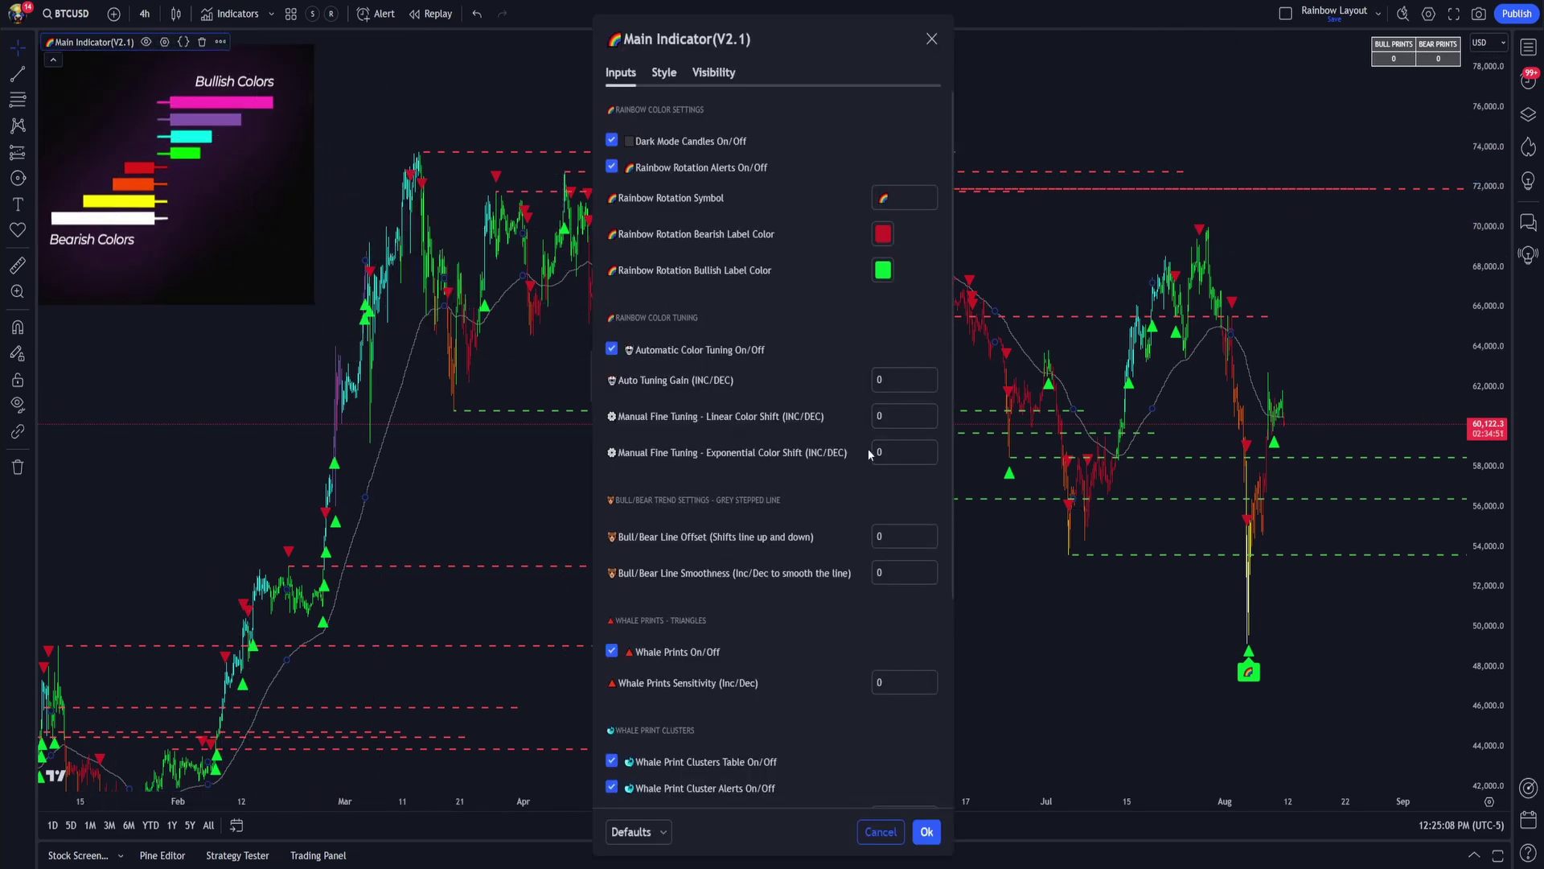
scroll(757, 419, down, 4)
scroll(742, 425, up, 5)
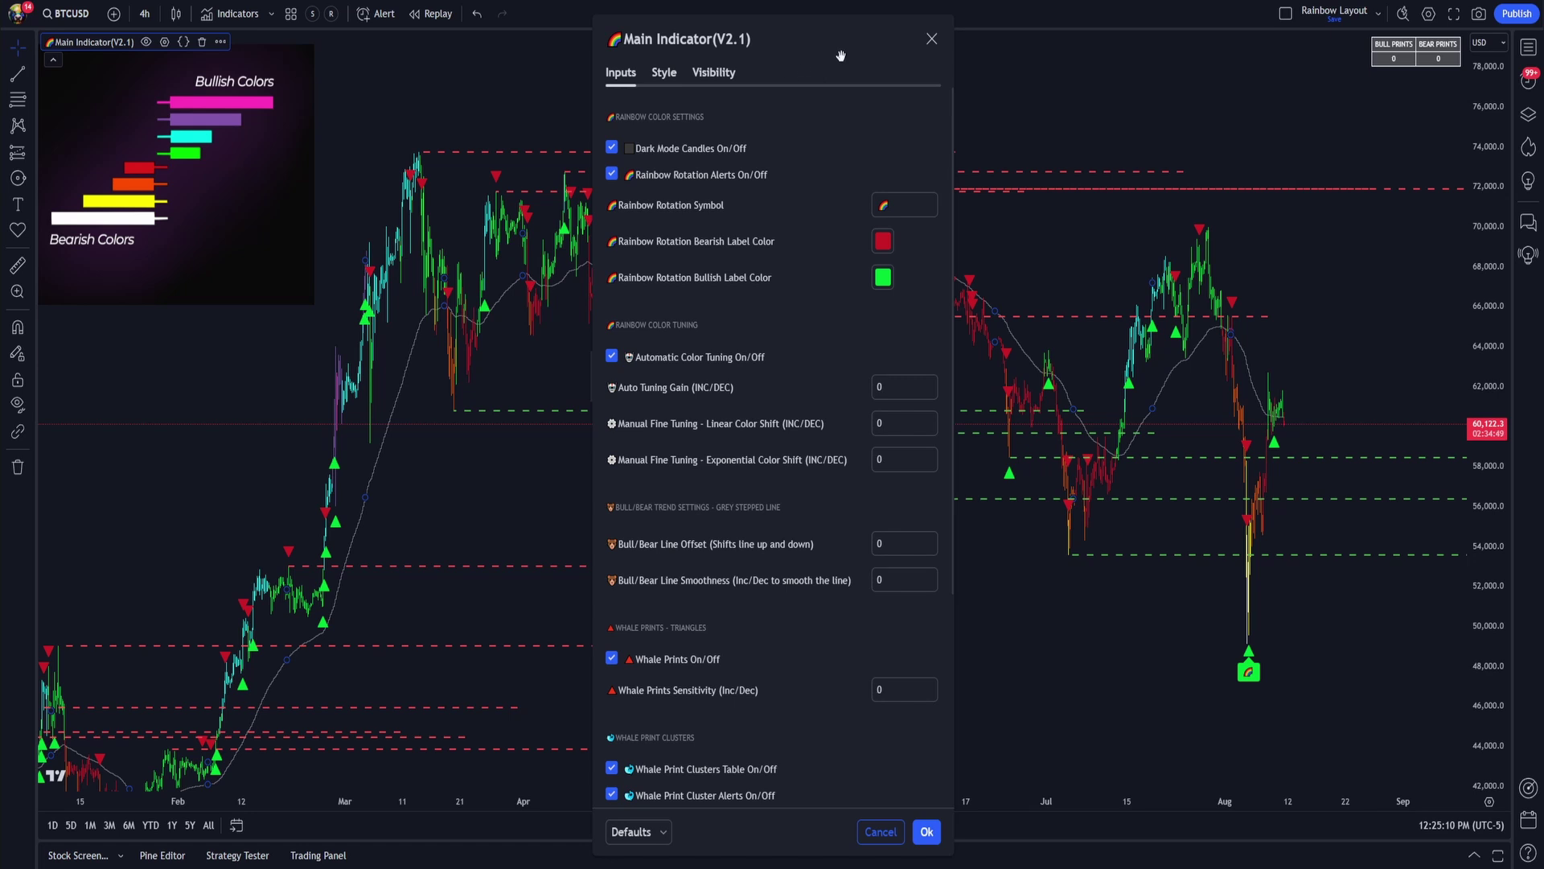
drag(776, 46, 1249, 58)
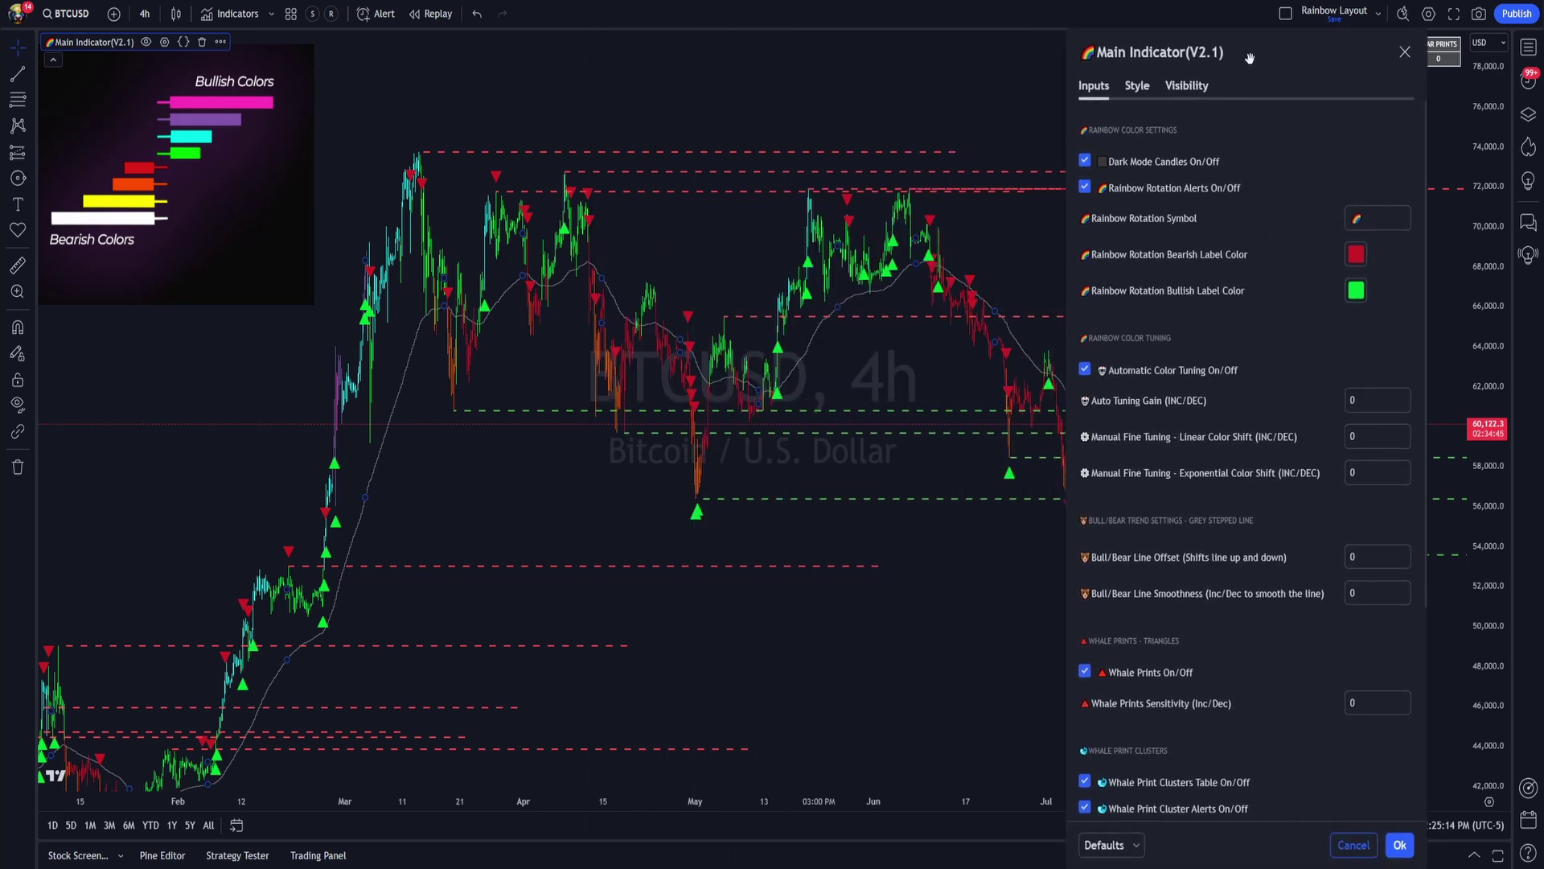
drag(1249, 58, 1271, 56)
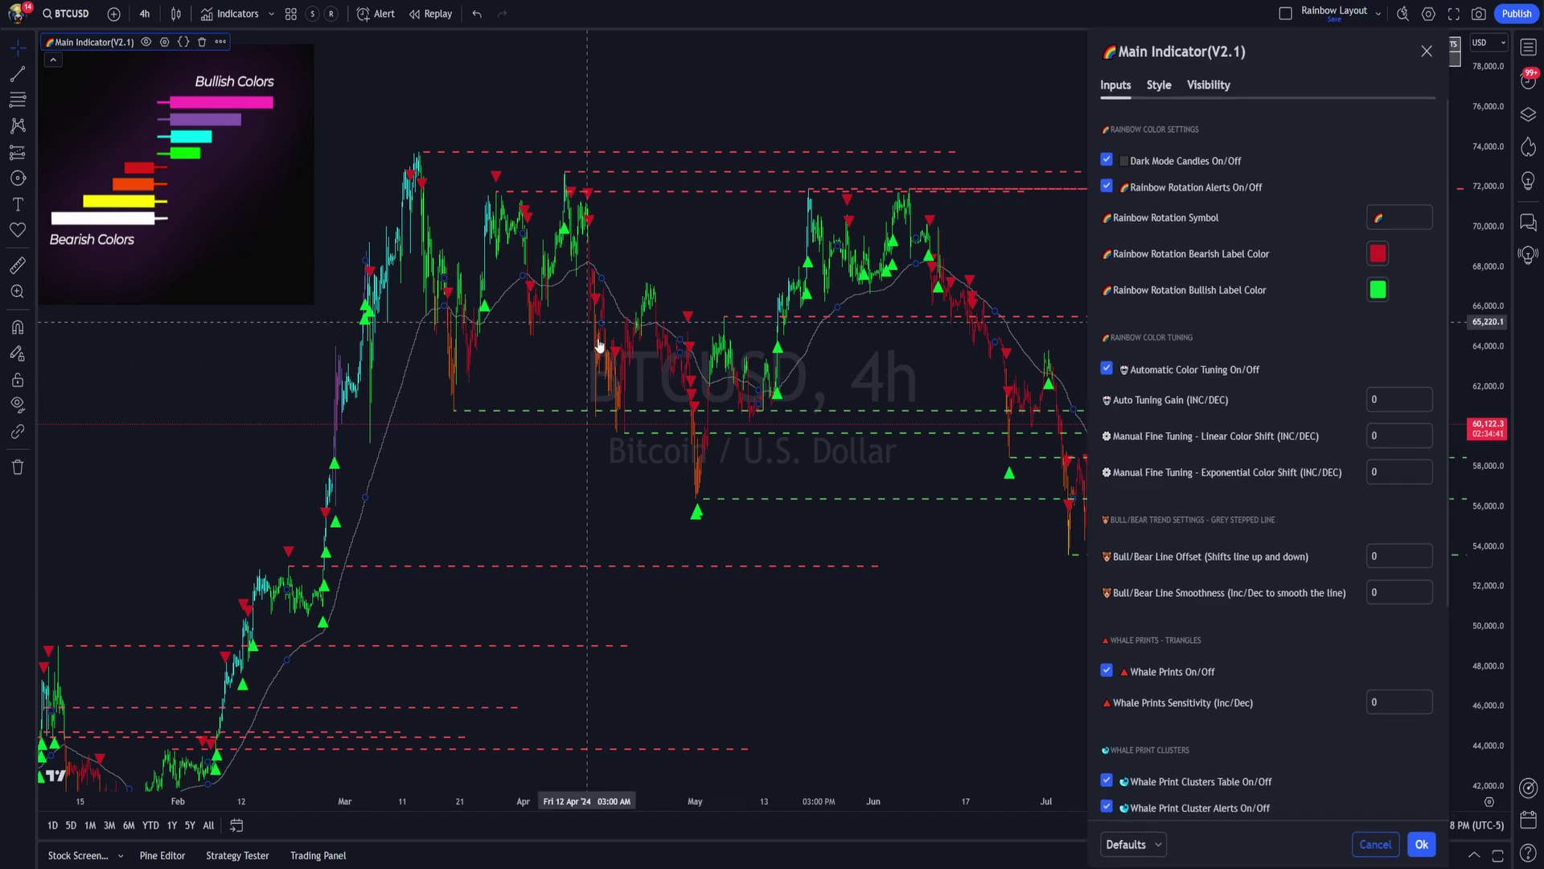
- Switch the Main Indicator's Dark Mode Candles off and back on while comparing the late June to August candles
scroll(679, 431, up, 5)
drag(779, 521, 253, 492)
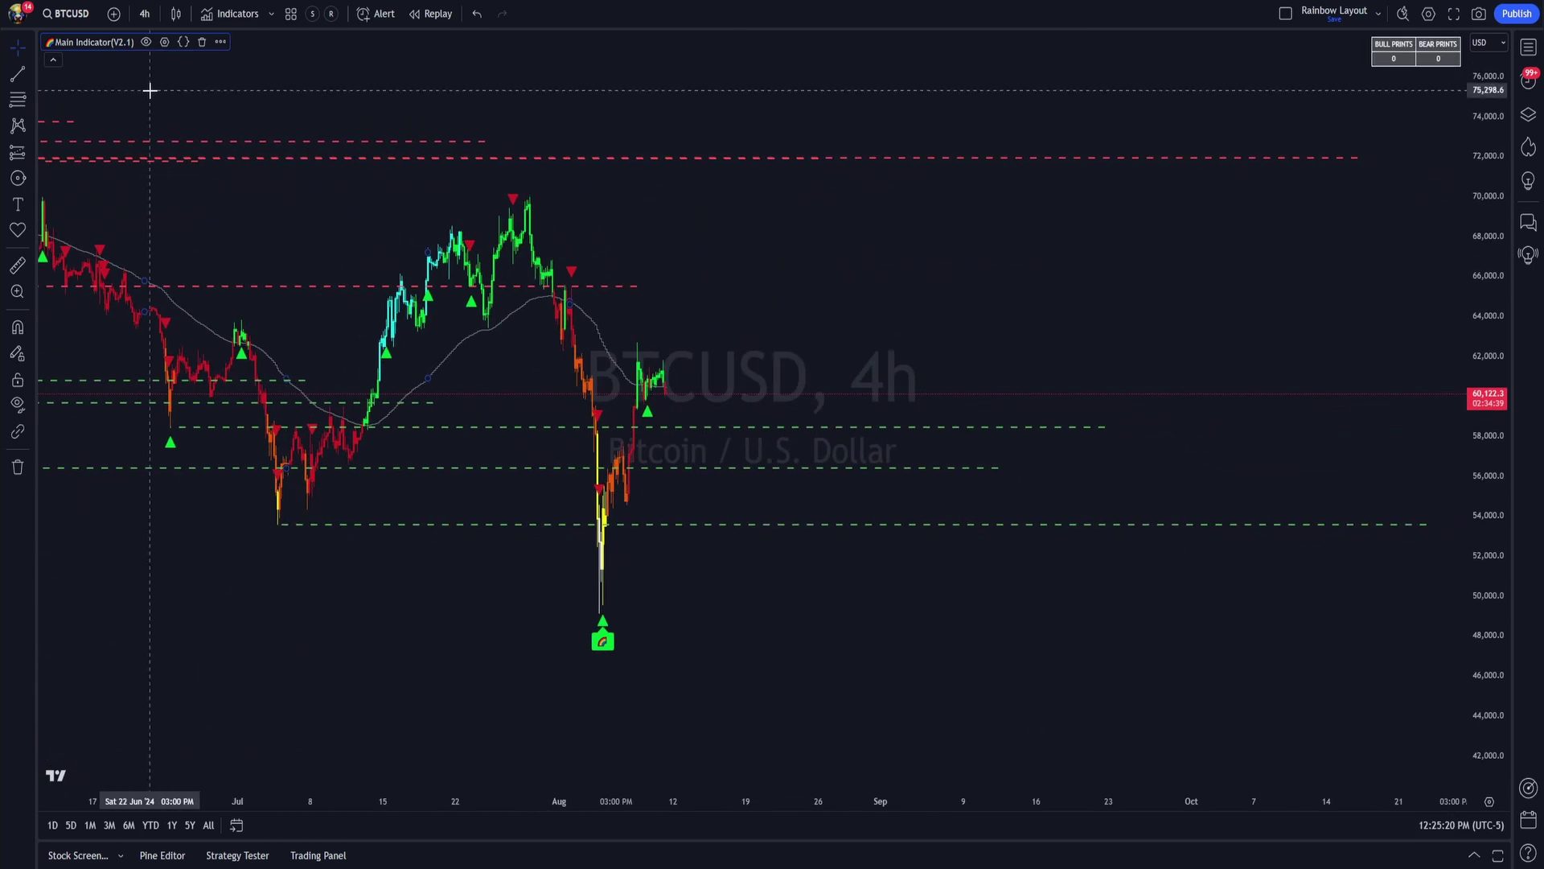
click(164, 42)
drag(725, 41, 1087, 41)
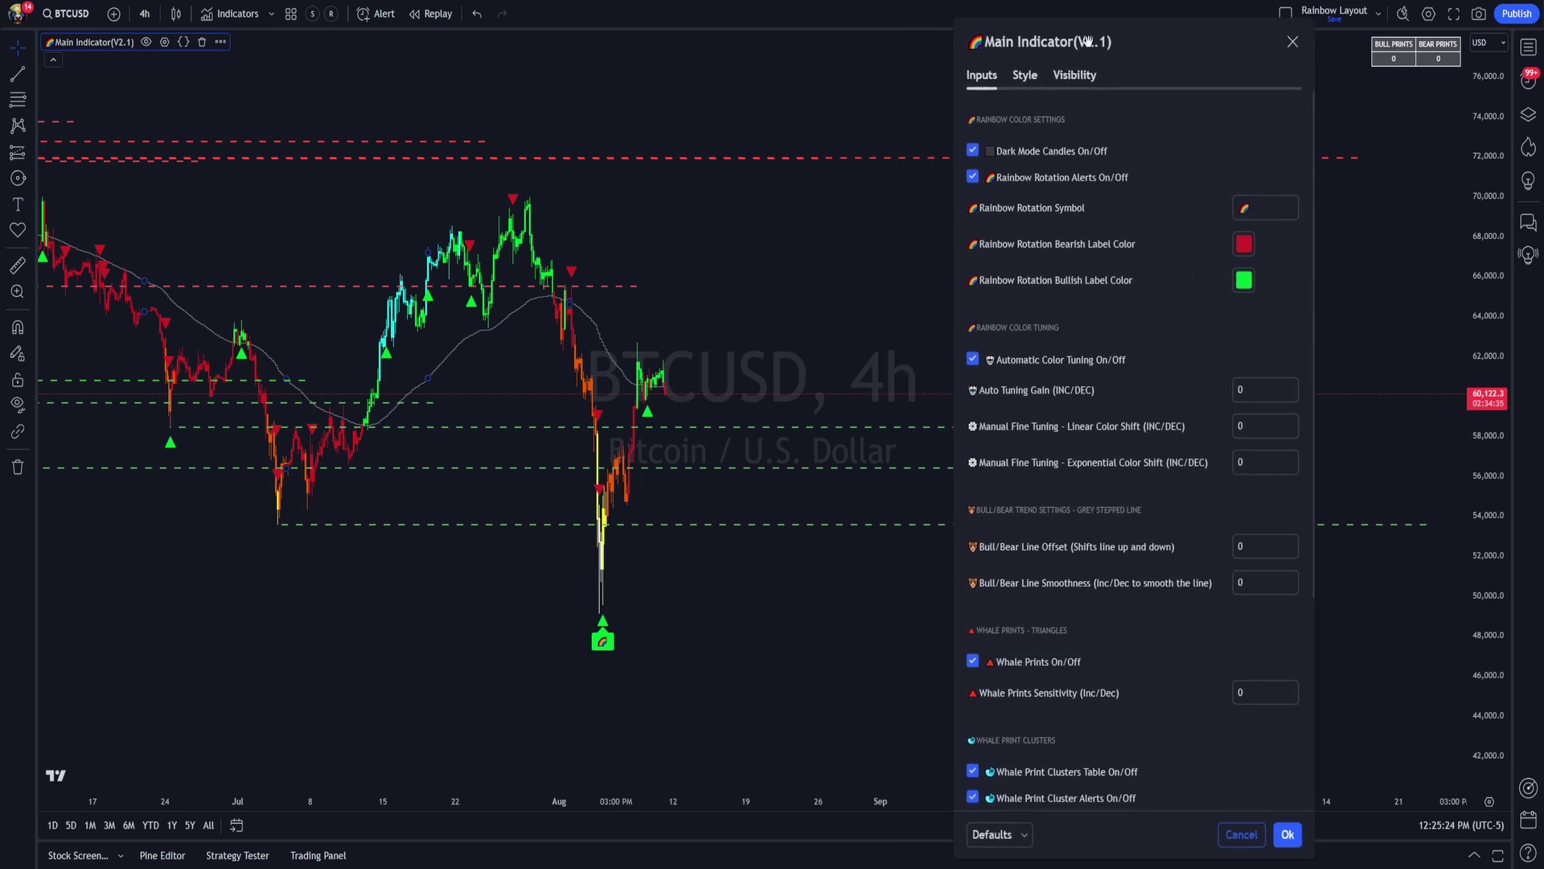
drag(1088, 41, 1136, 47)
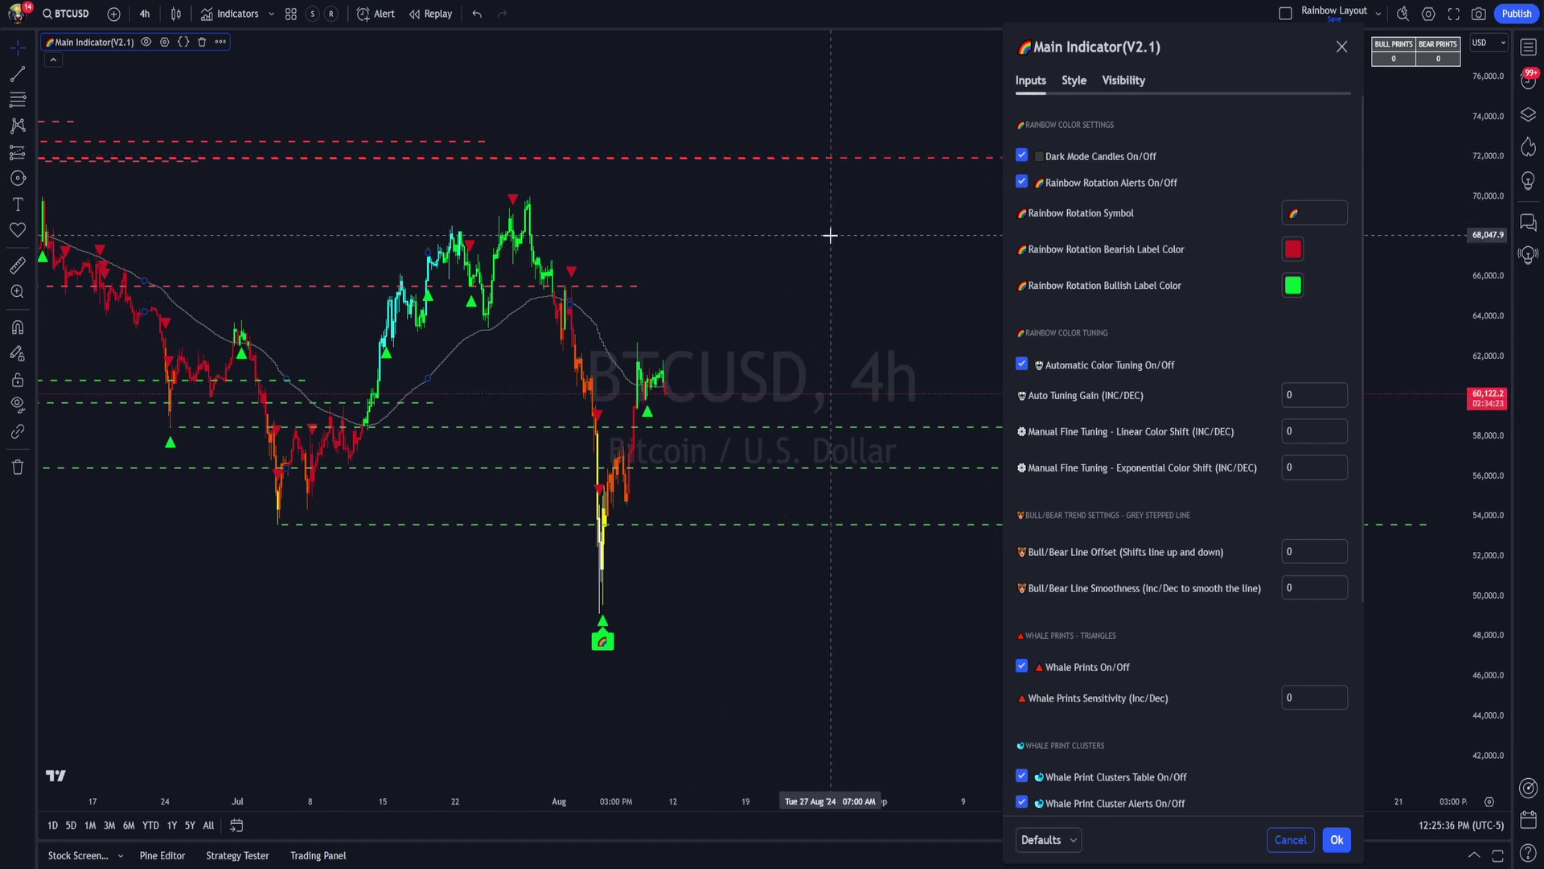
click(1021, 156)
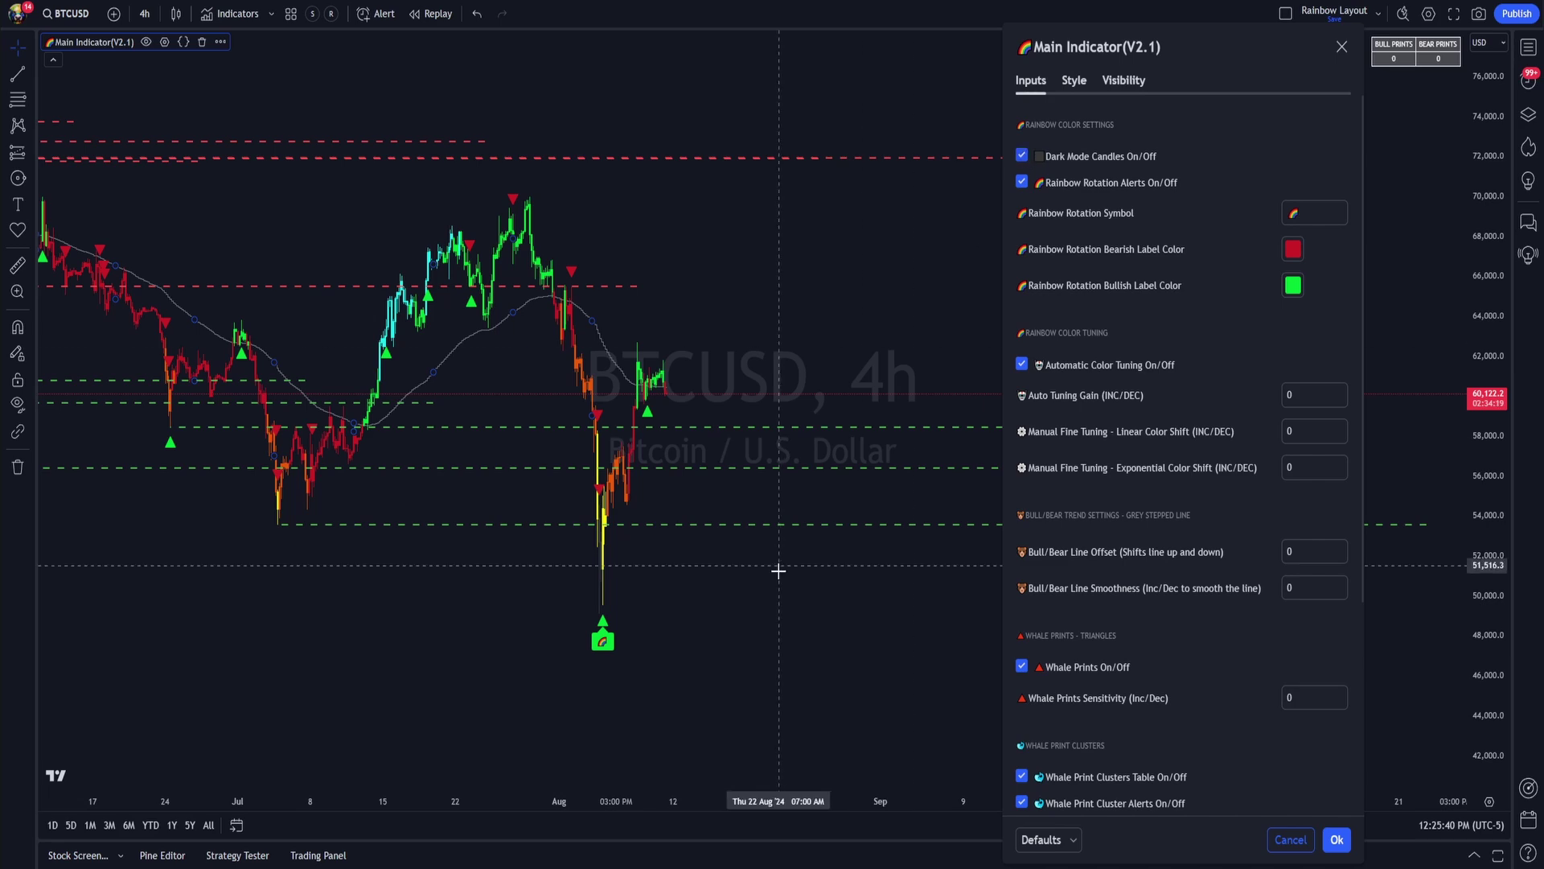
click(1336, 839)
- Enlarge the early August candles on the chart and reopen the Main Indicator's input settings
scroll(981, 666, up, 8)
drag(839, 656, 544, 658)
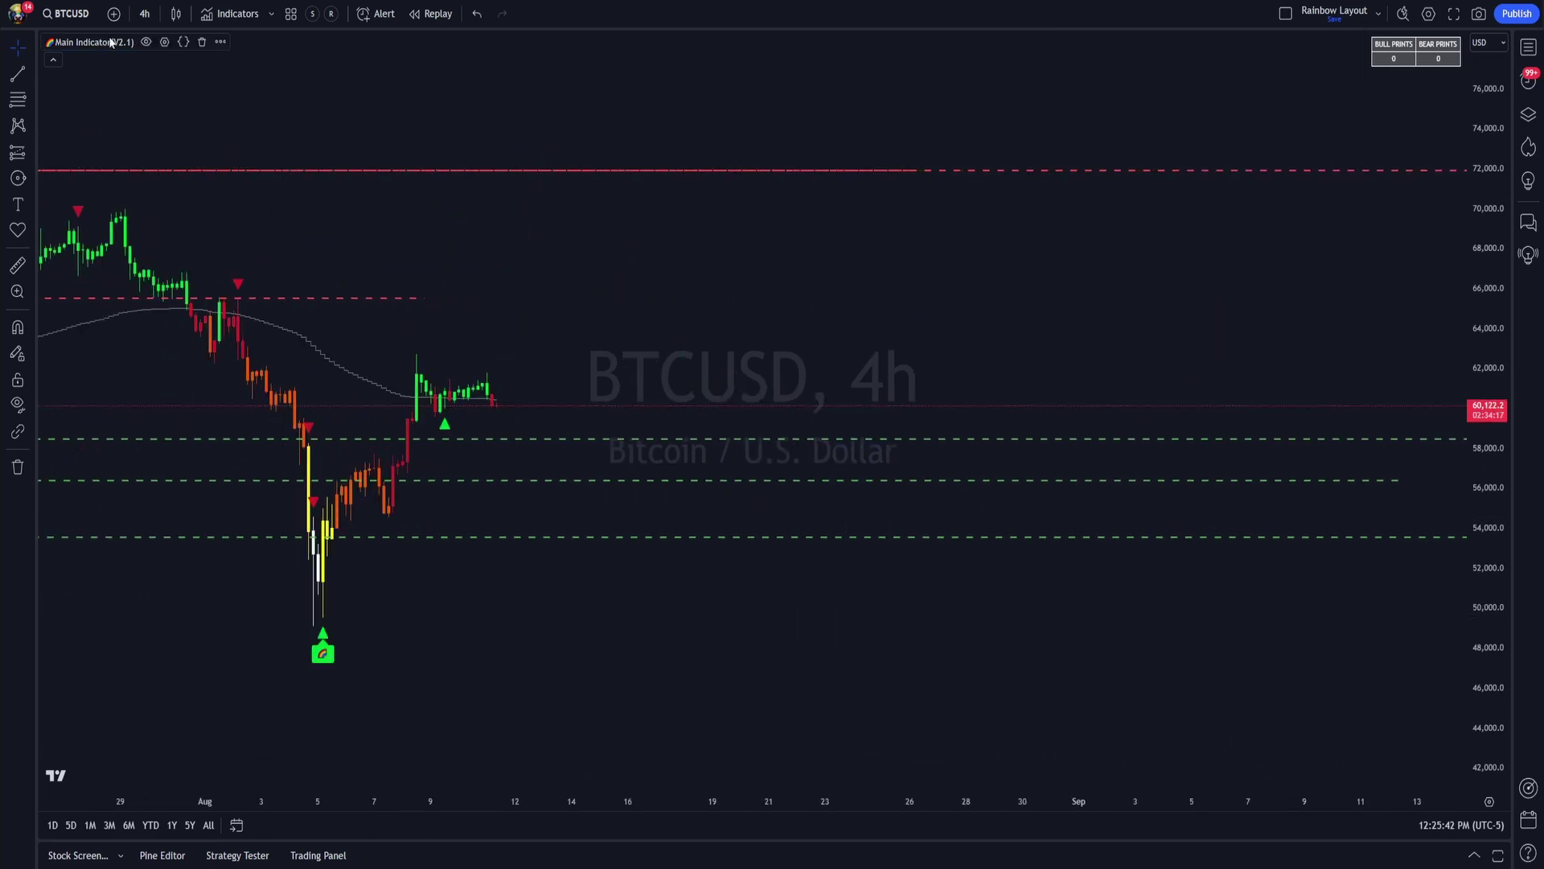
click(164, 42)
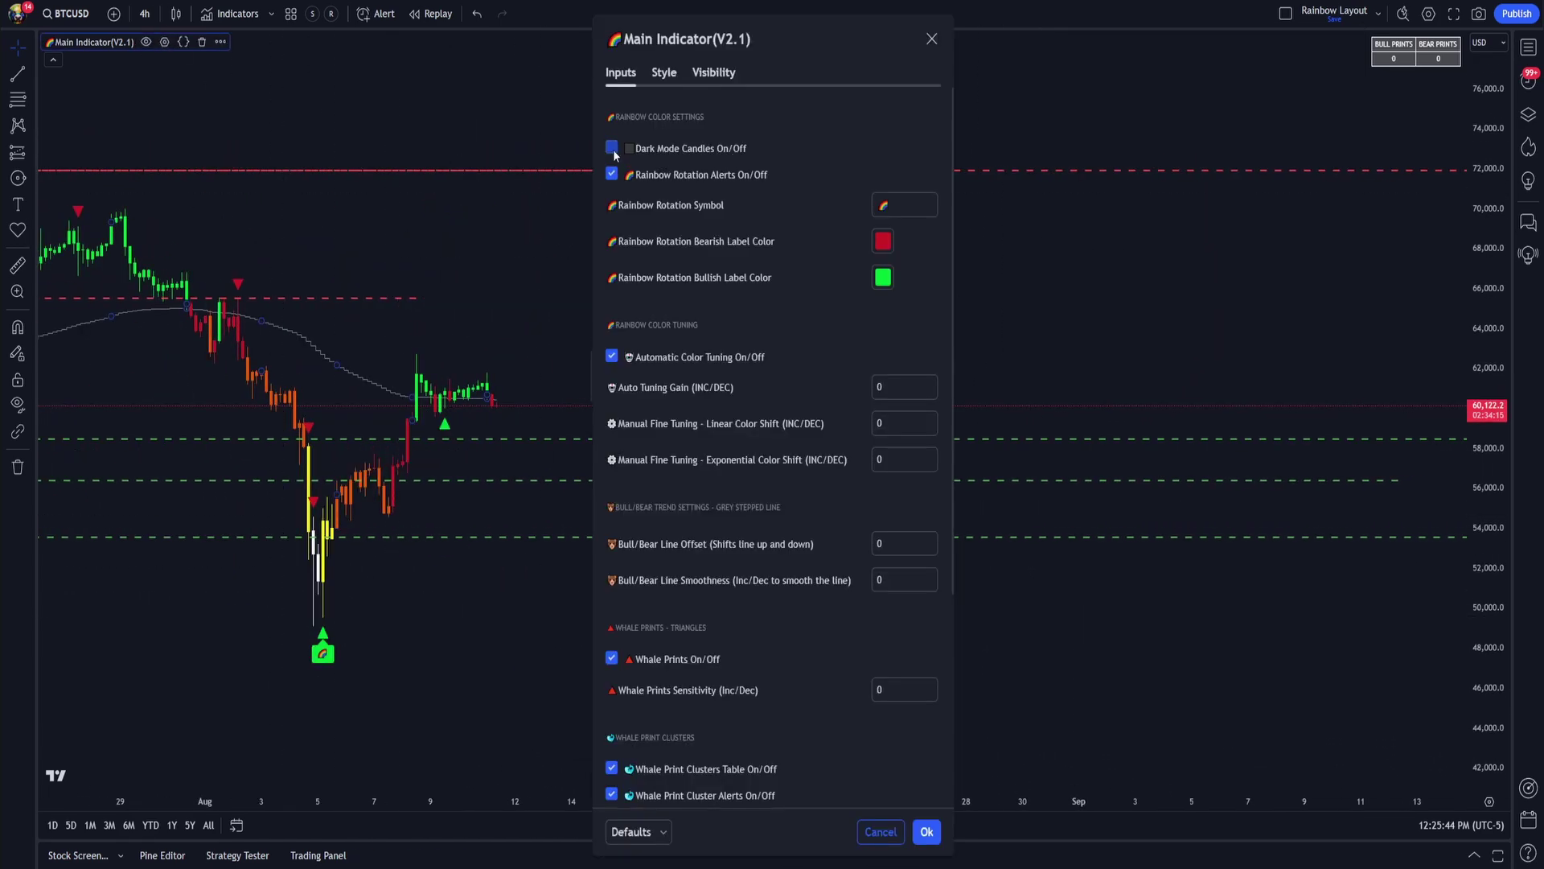
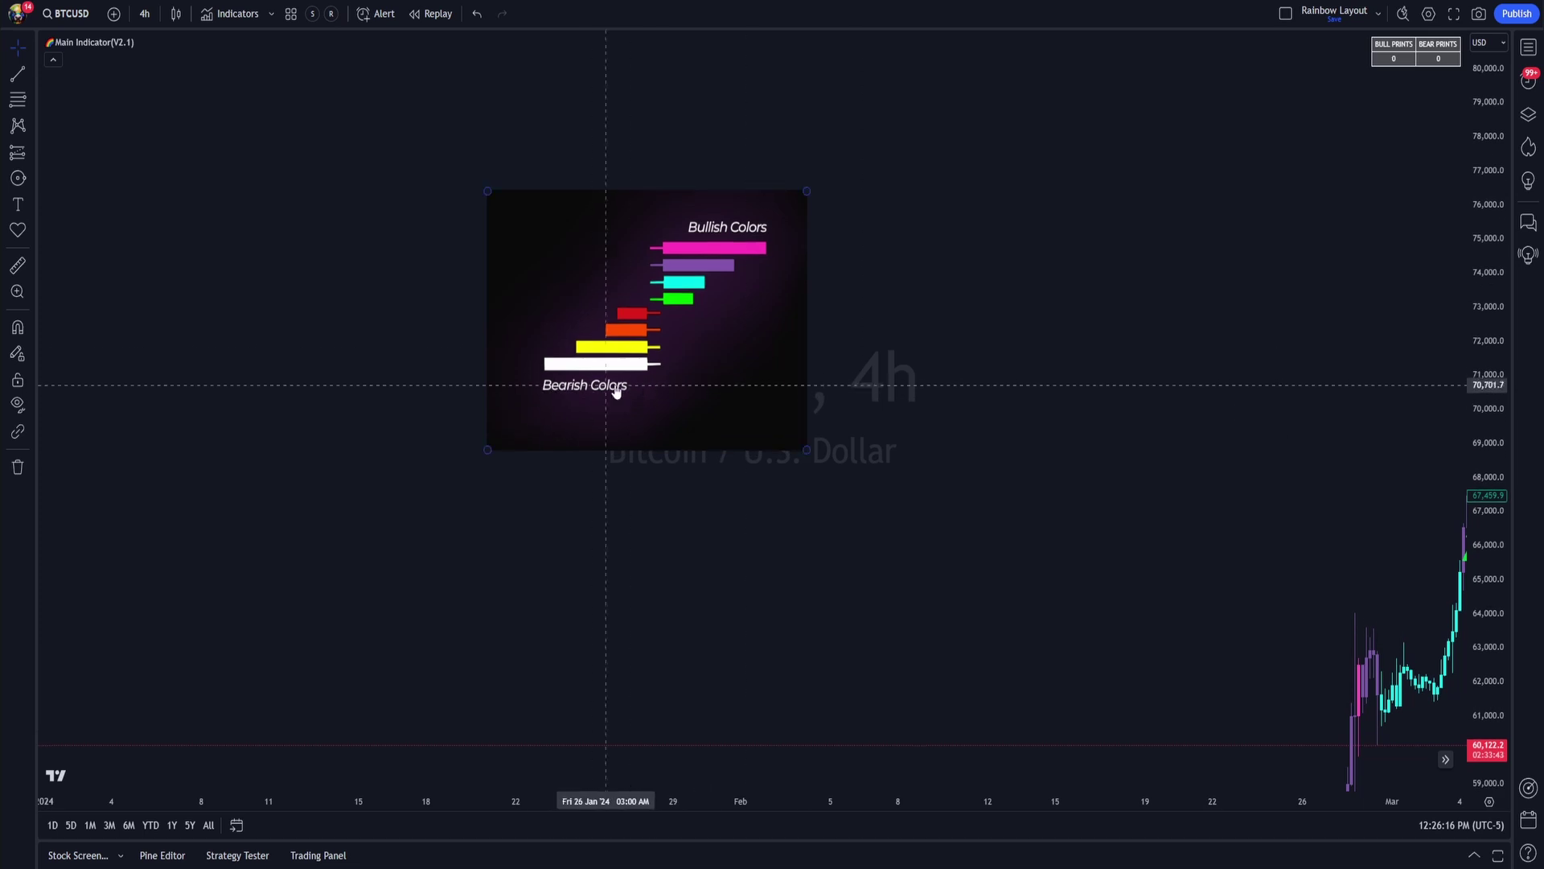
- Start a new BTCUSD alert from the alerts list and move its dialog clear of the latest candles
click(630, 374)
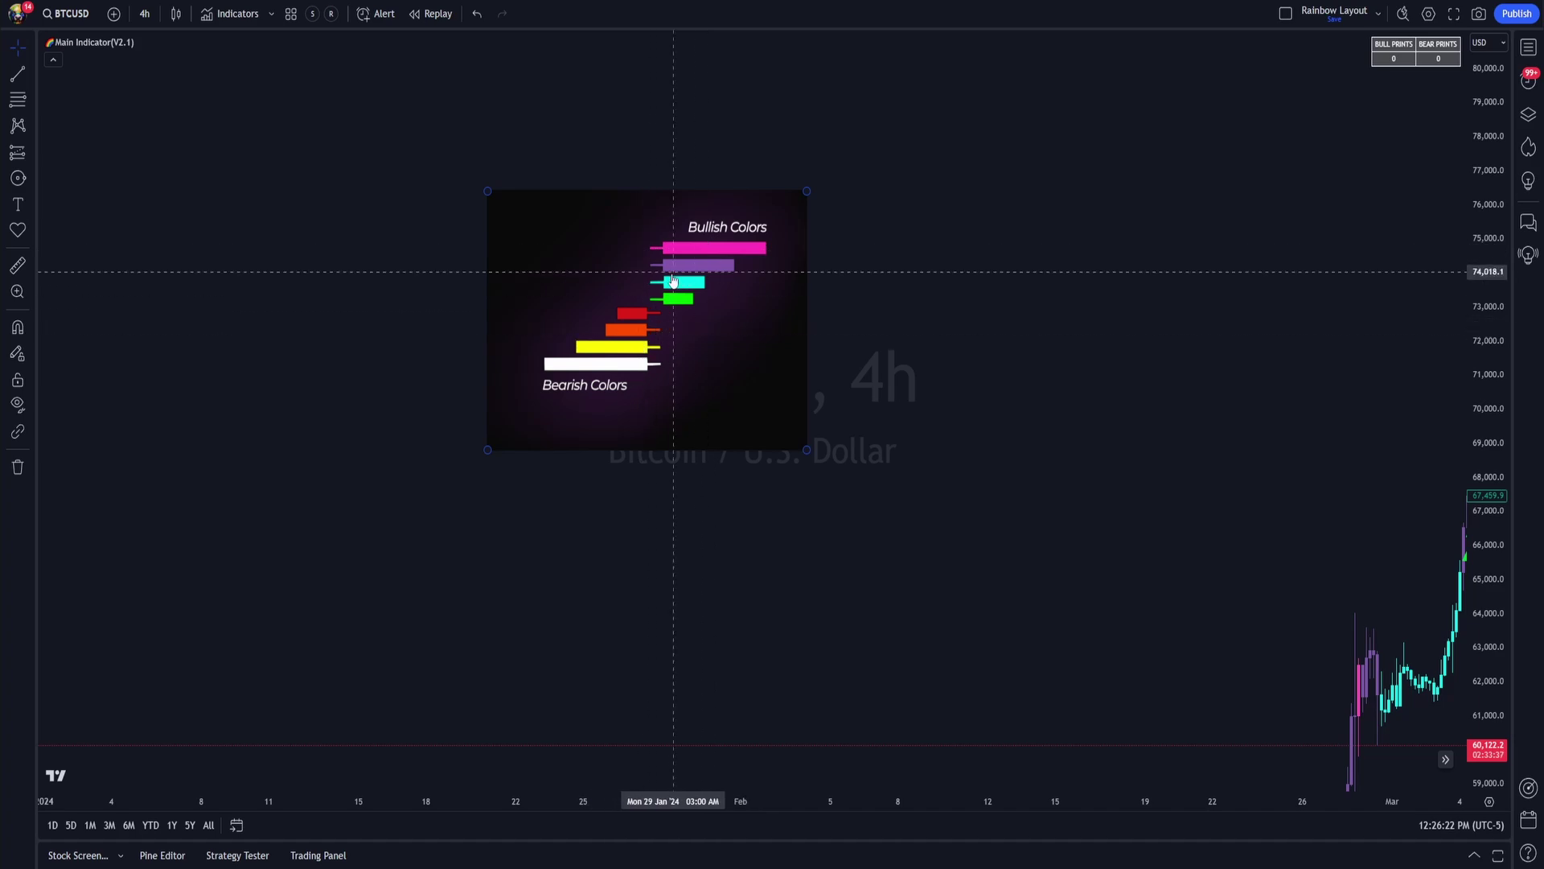
drag(1149, 552, 456, 399)
drag(1206, 616, 442, 542)
scroll(763, 542, right, 15)
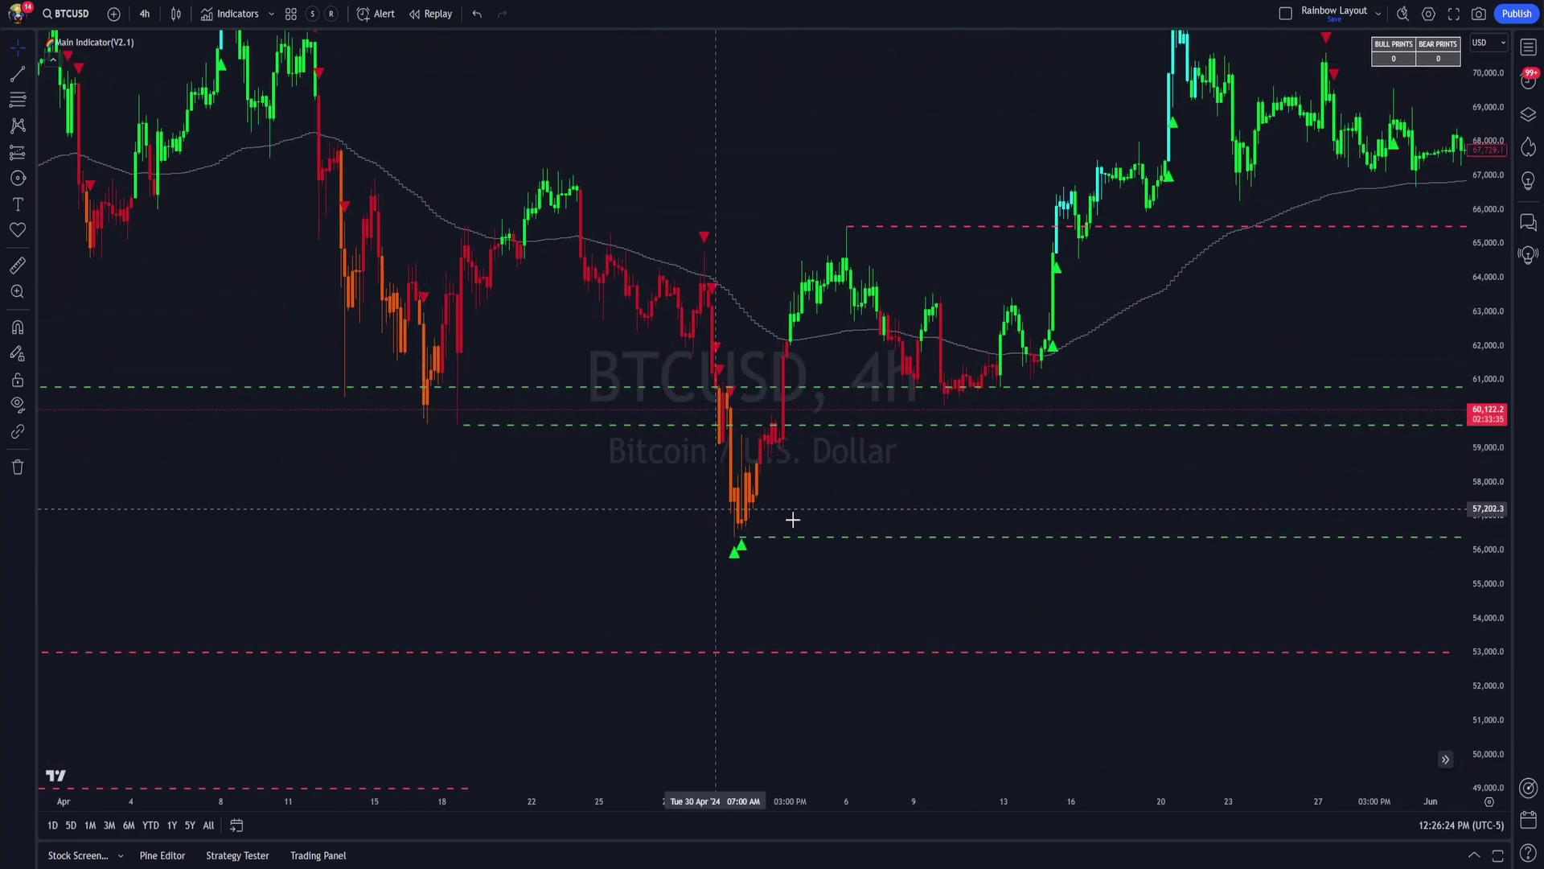
scroll(1117, 651, right, 15)
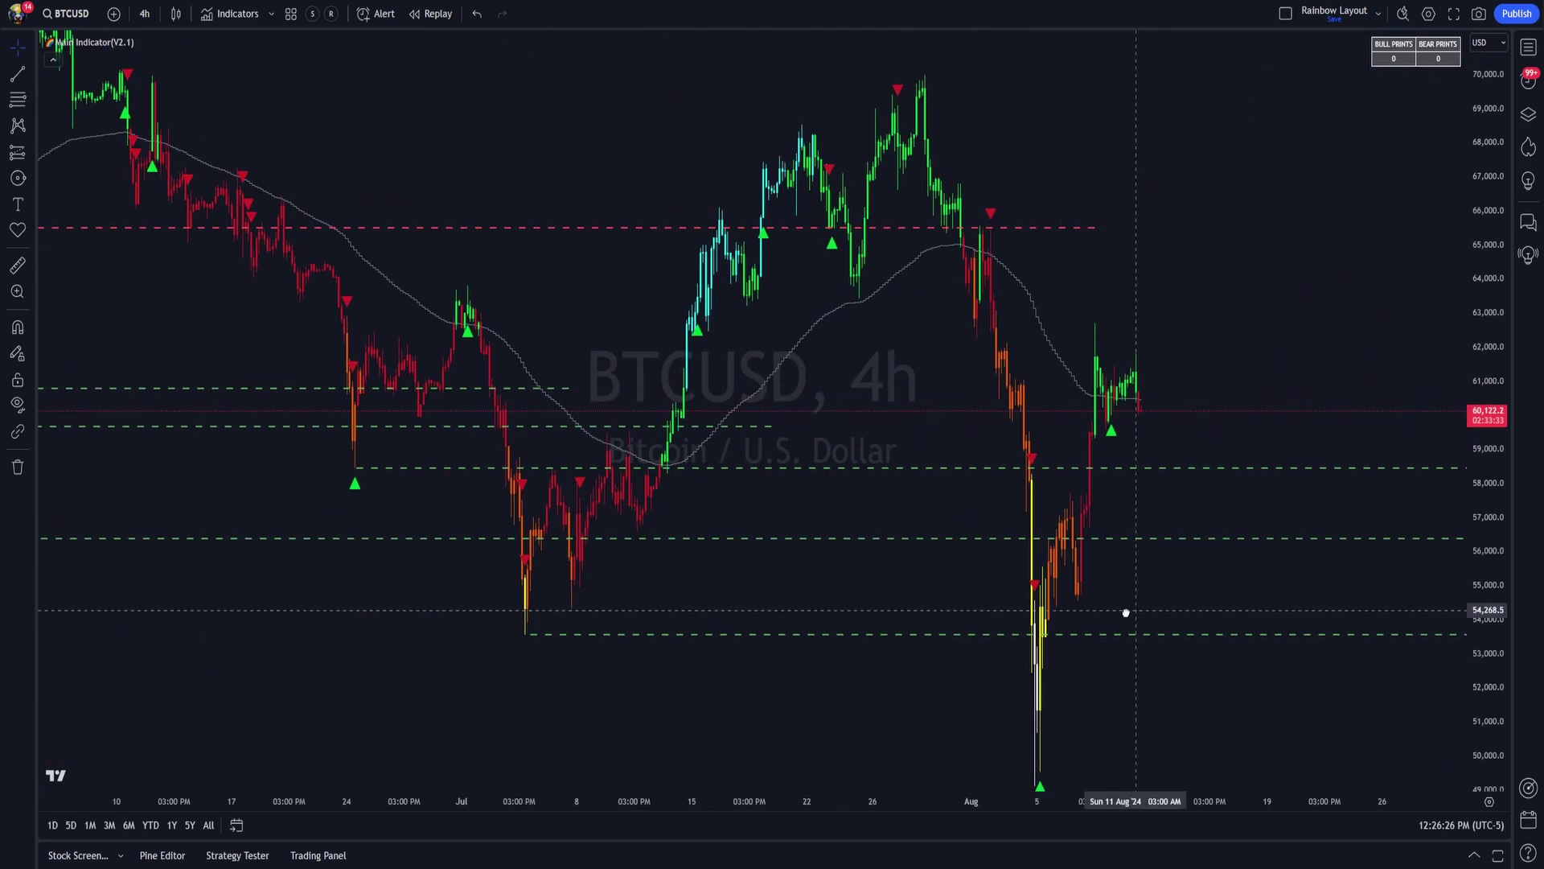
click(1529, 81)
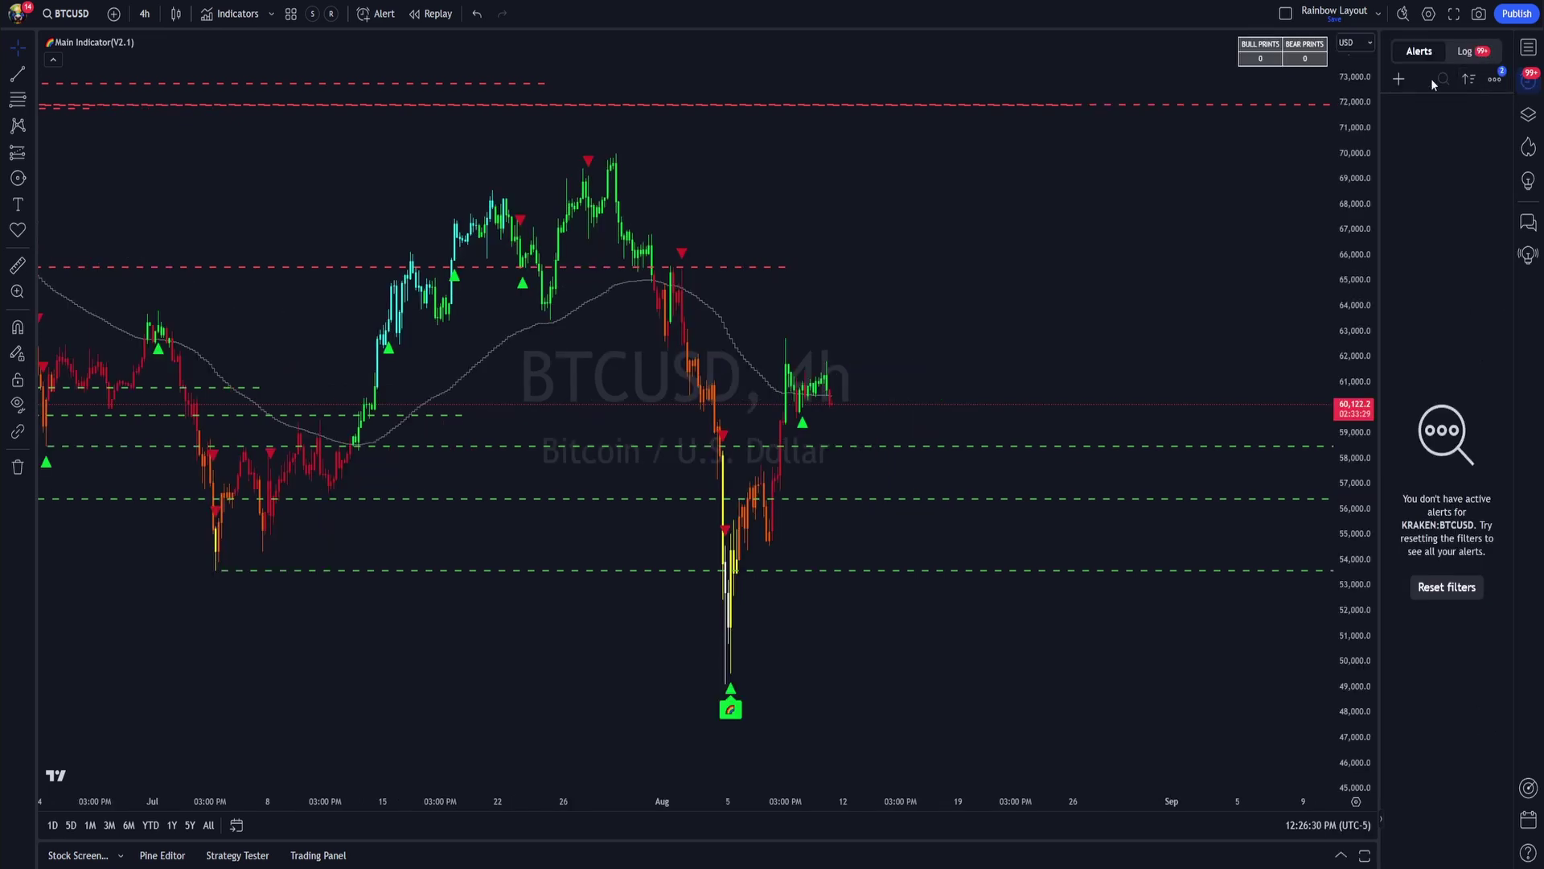
click(1401, 79)
drag(804, 196, 1153, 142)
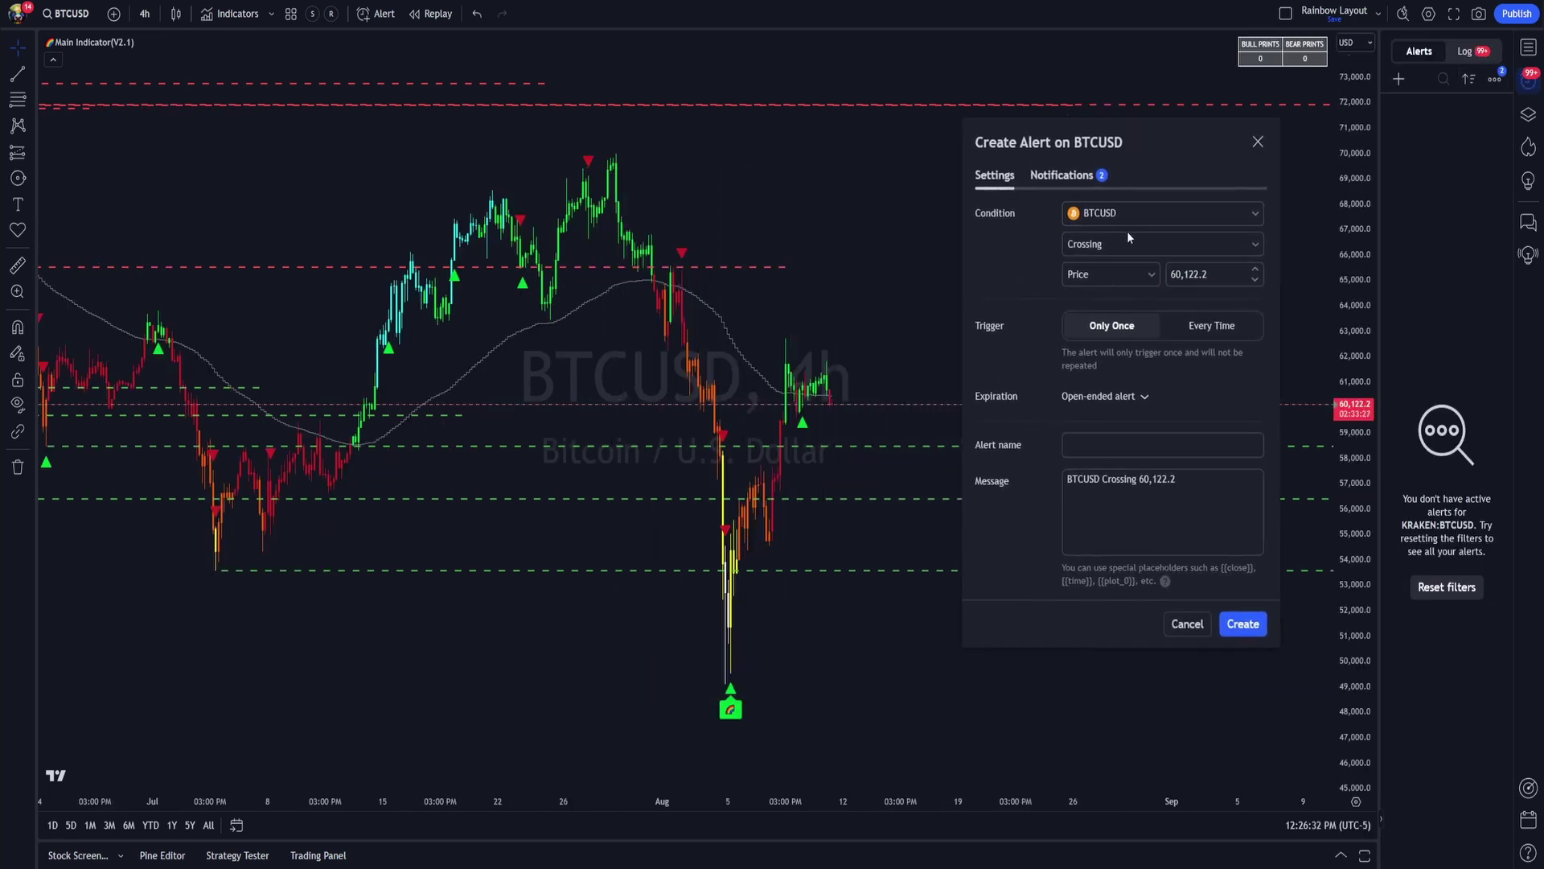
- Set the alert condition to Main Indicator(V2.1) with the bearish-or-bullish Rainbow Color Rotation Alert, triggering Once Per Bar Close
click(1098, 212)
click(1115, 266)
click(1142, 252)
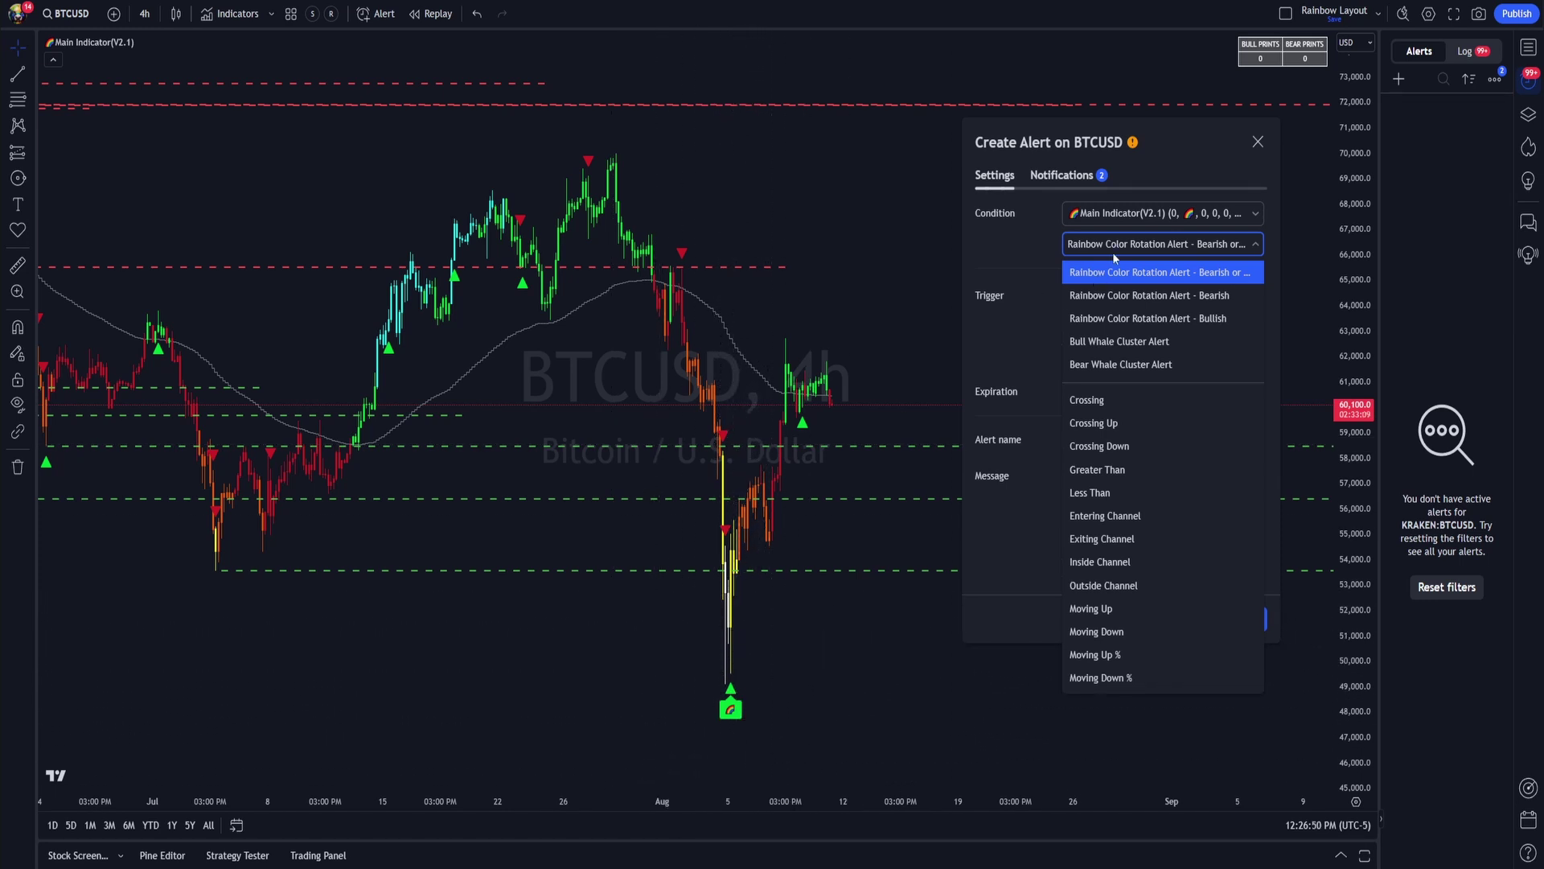
click(1036, 299)
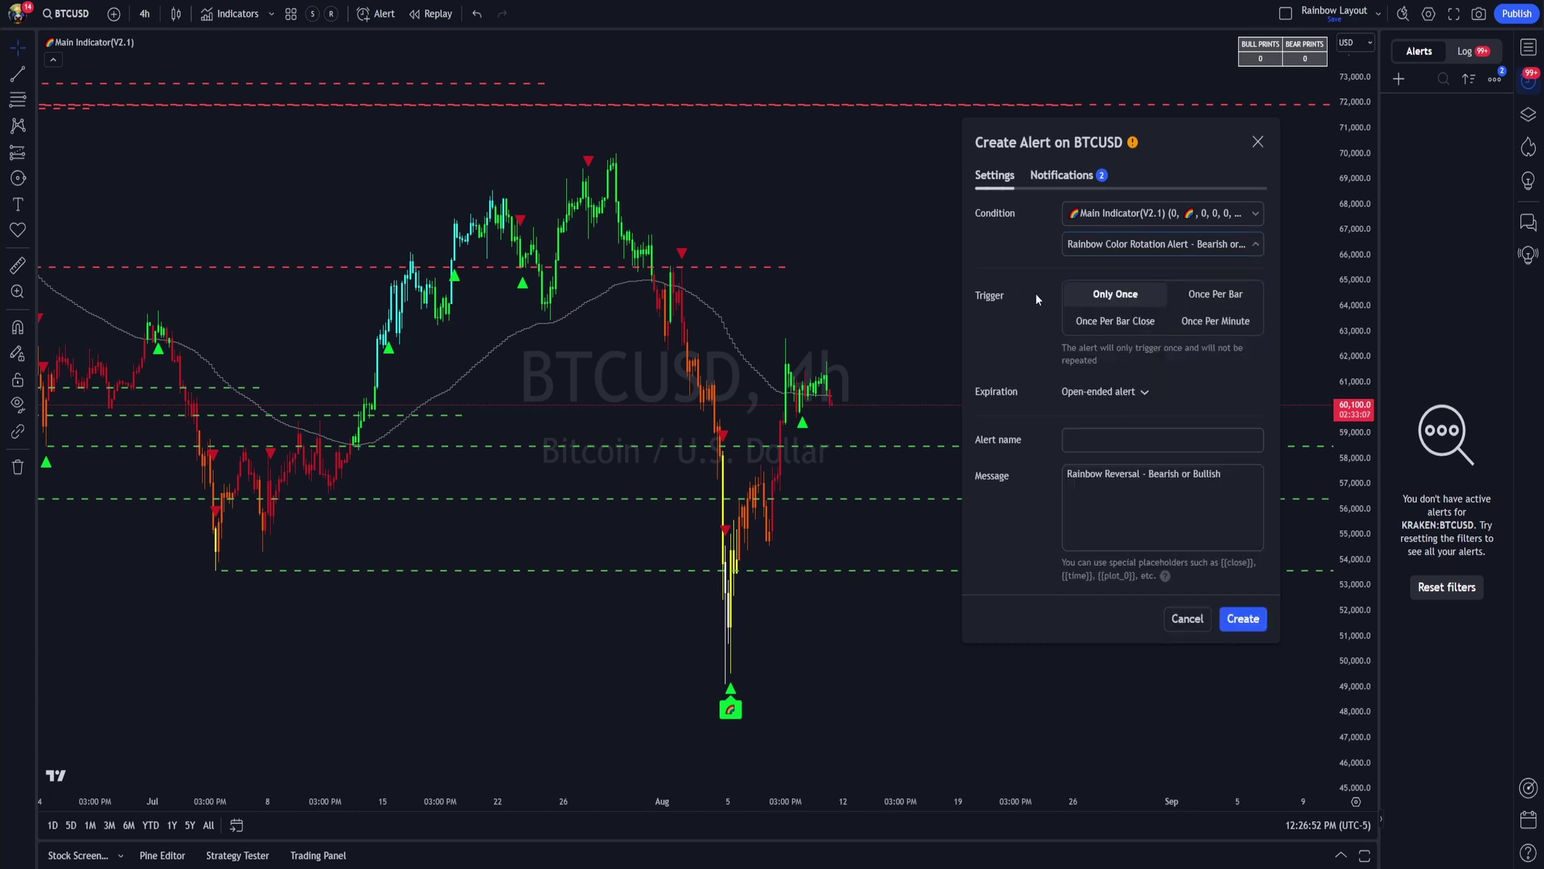
click(1126, 321)
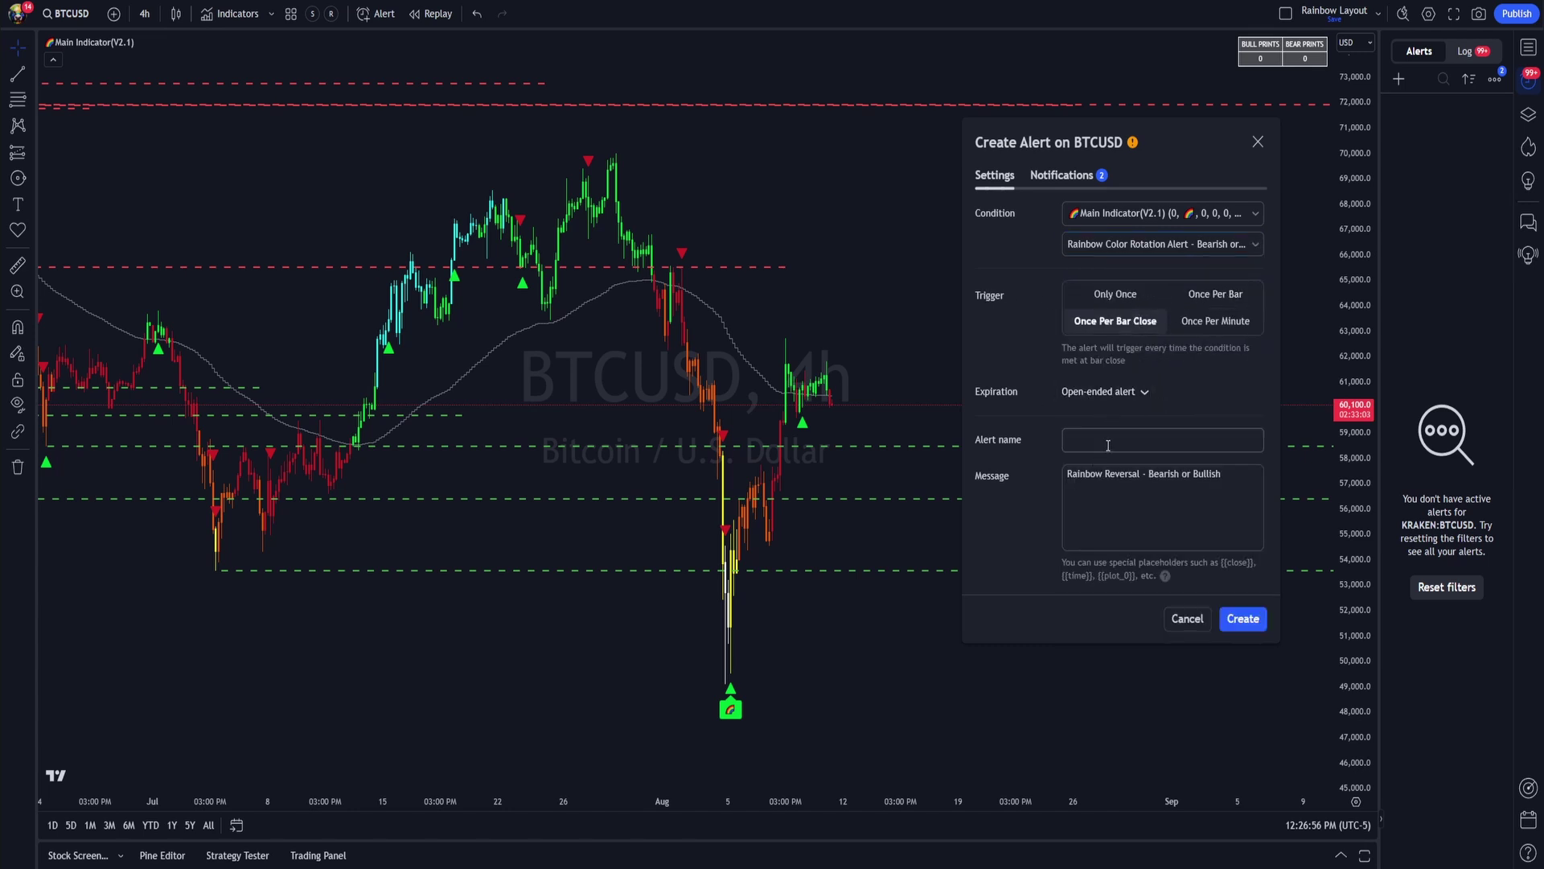
- Name the alert "Rainbow Reversal - Bitcoin" and create it
click(1109, 444)
text(Rainbow T)
text(eversal - Bitcoin)
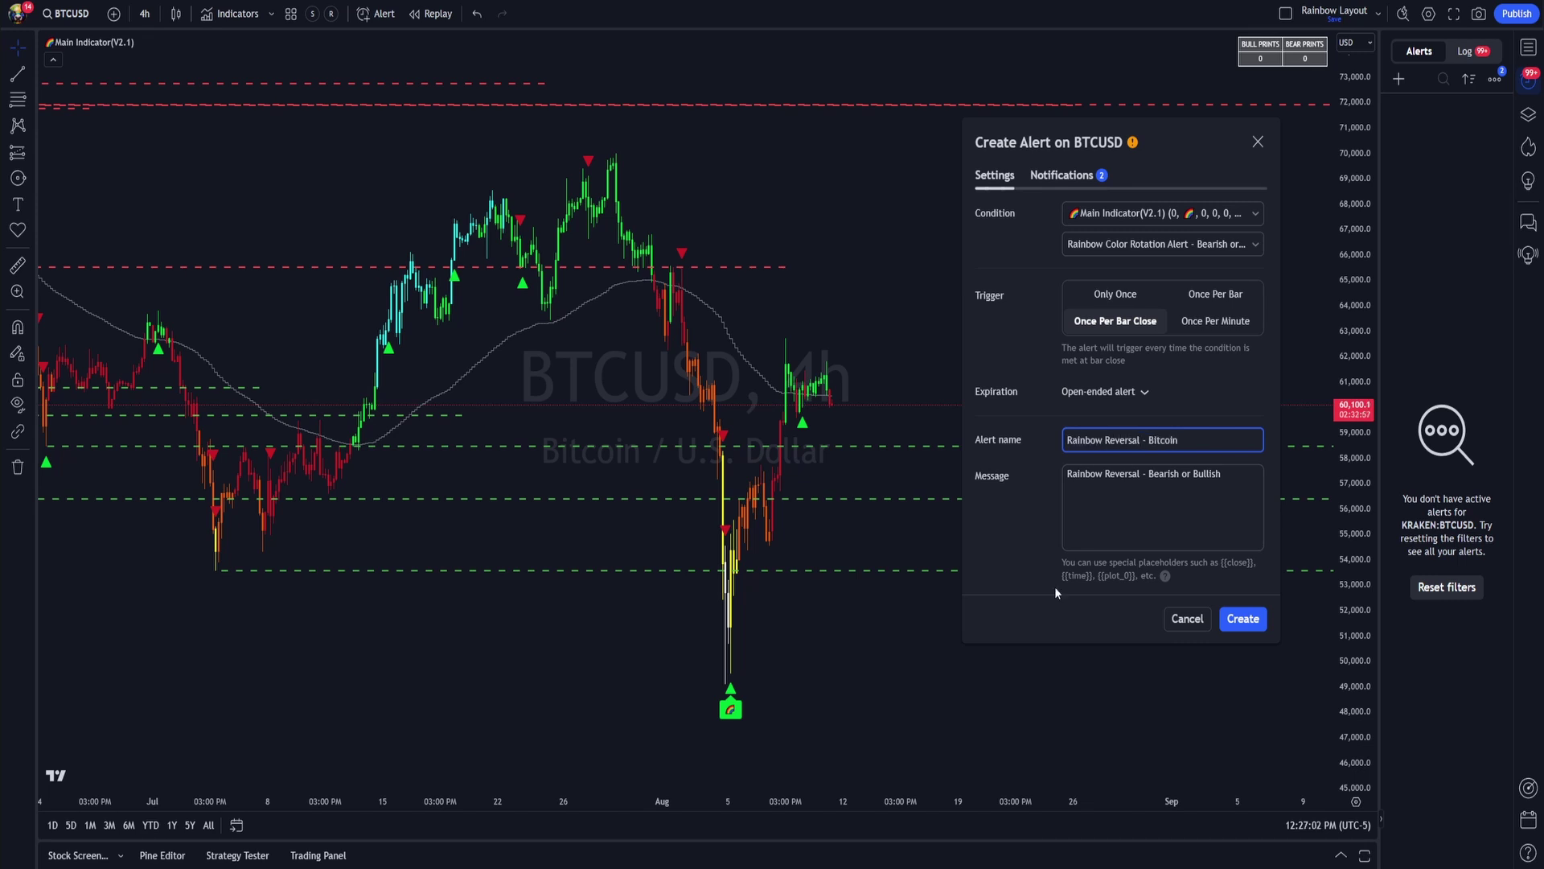
click(1243, 619)
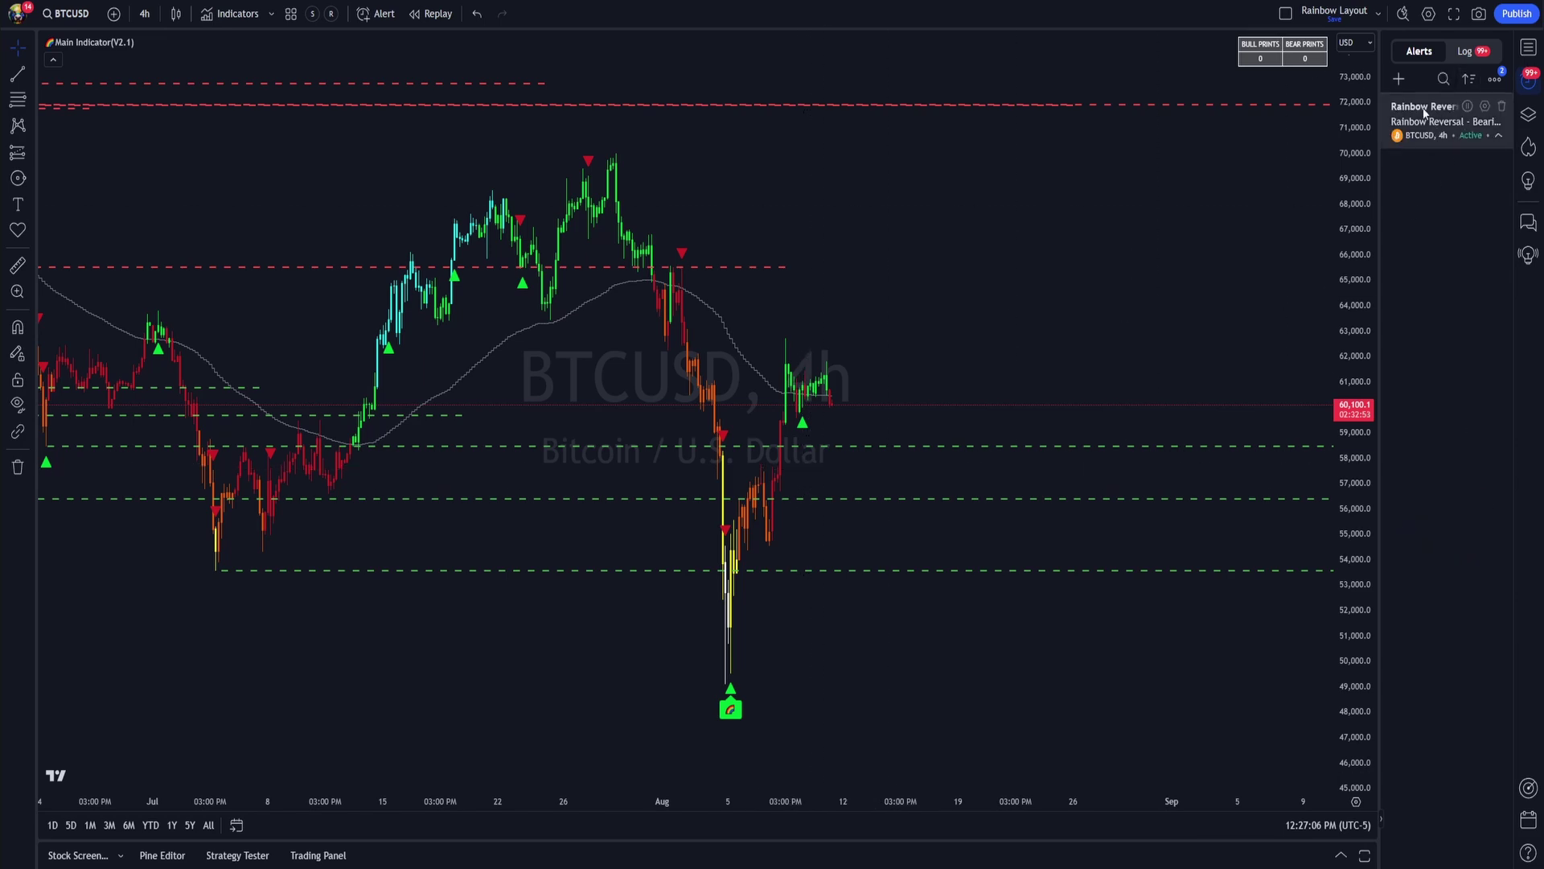
- Examine the rainbow rotation label at the early August low and the candle color changes of the preceding months
scroll(996, 365, down, 6)
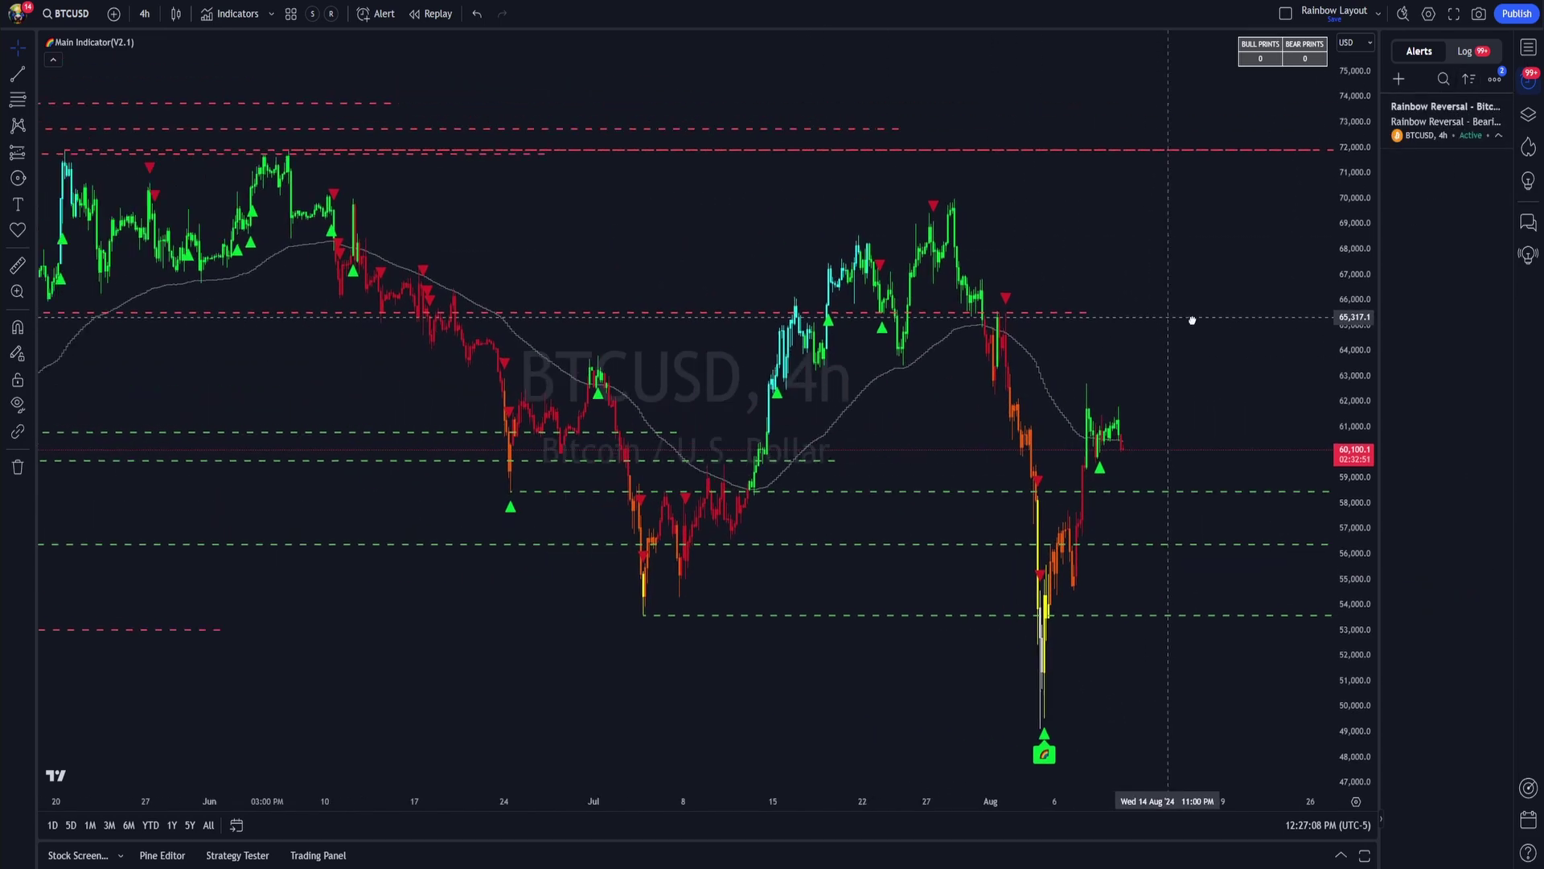
scroll(1168, 325, down, 3)
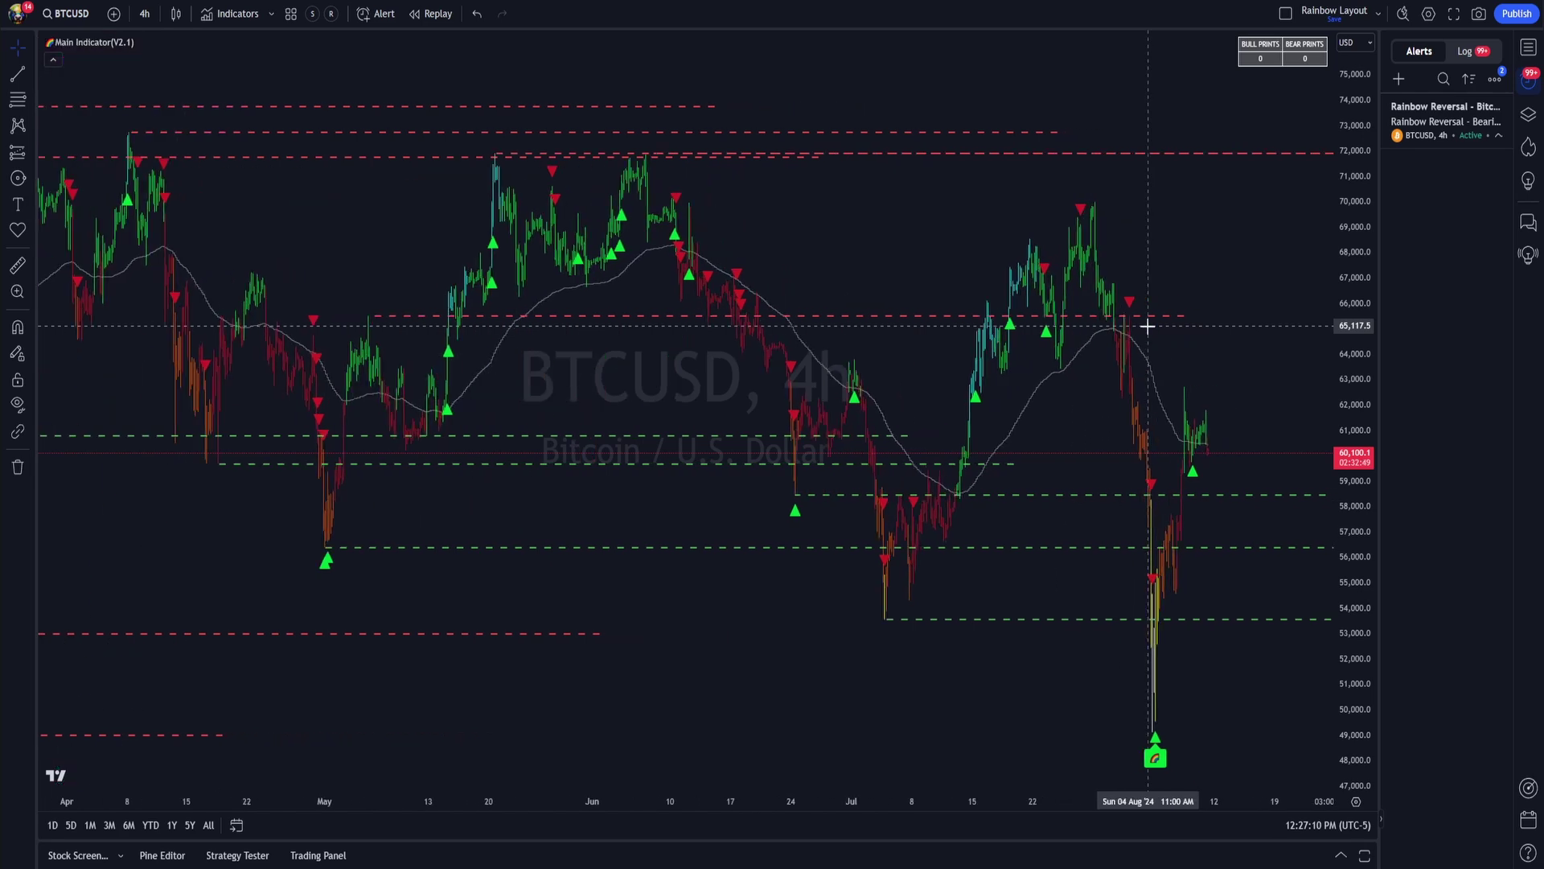
scroll(1034, 328, up, 3)
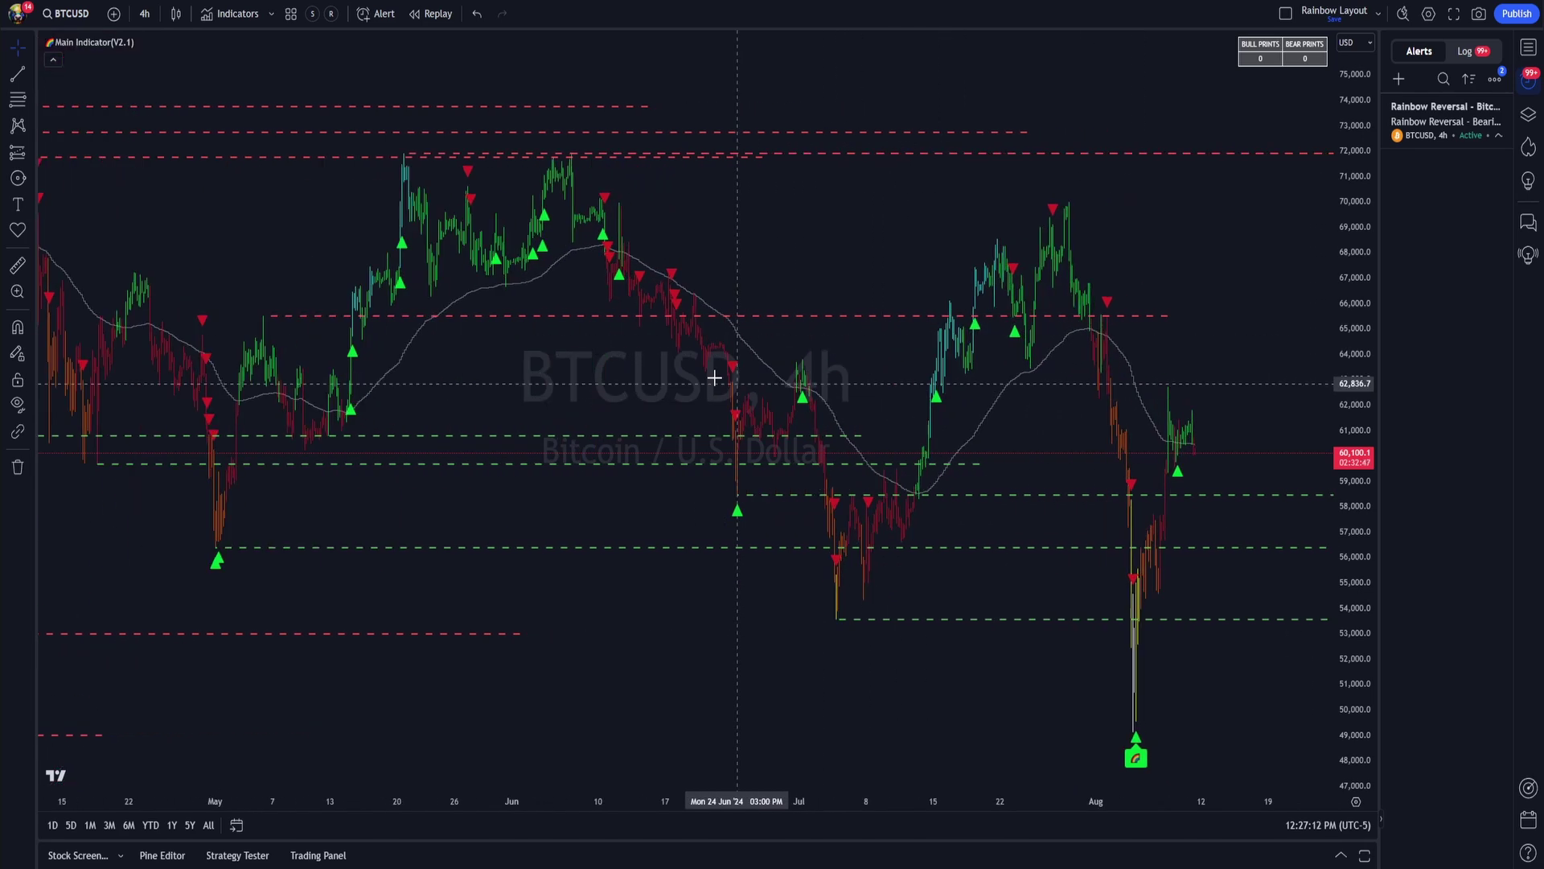
scroll(1105, 611, up, 9)
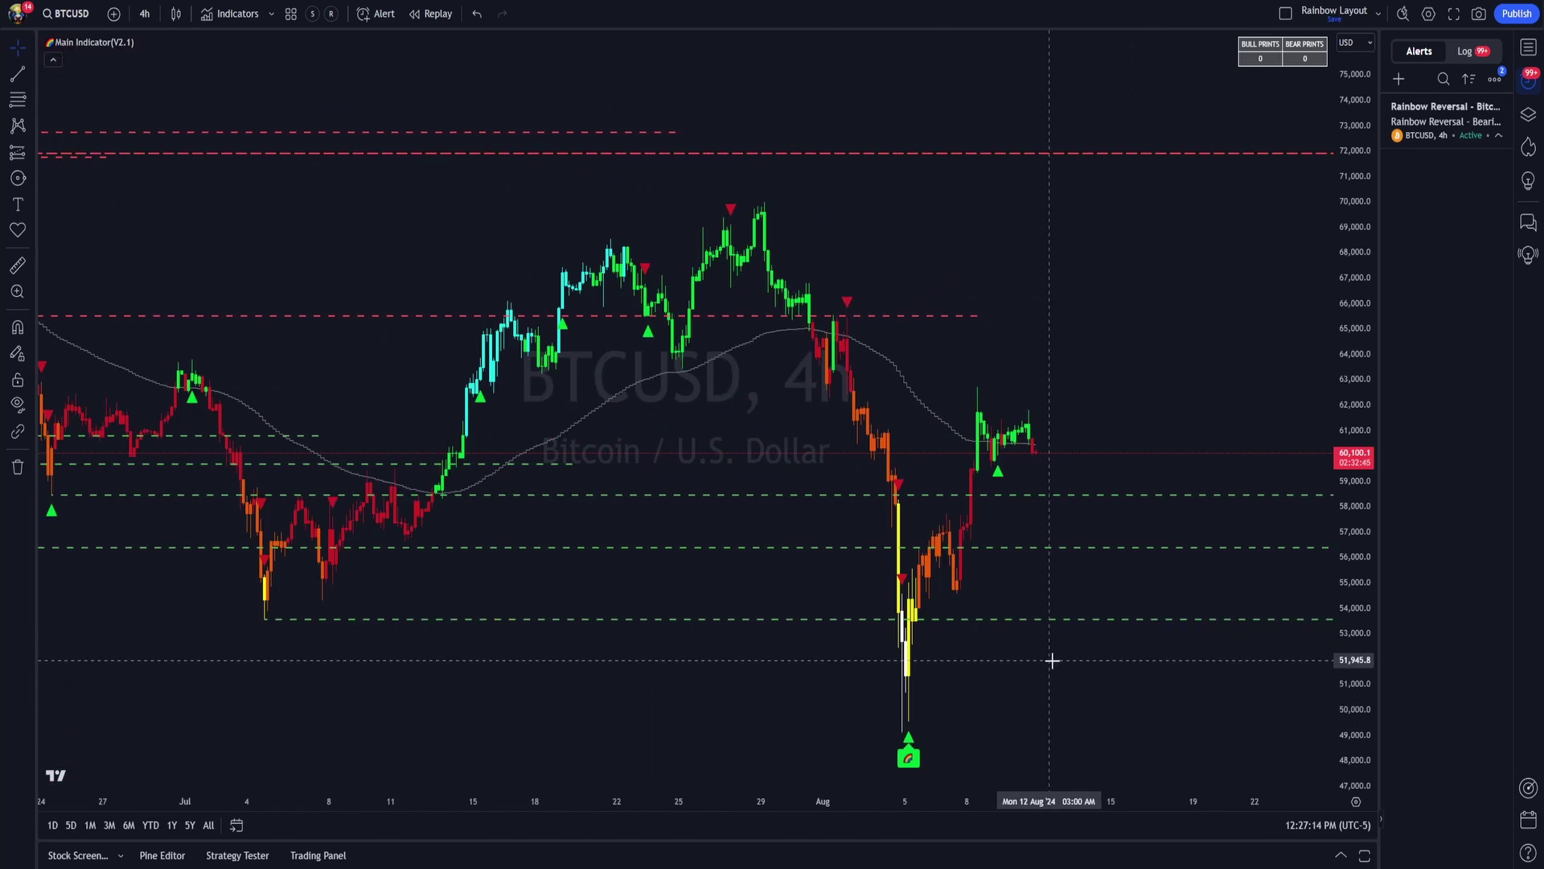
drag(1070, 653, 1037, 570)
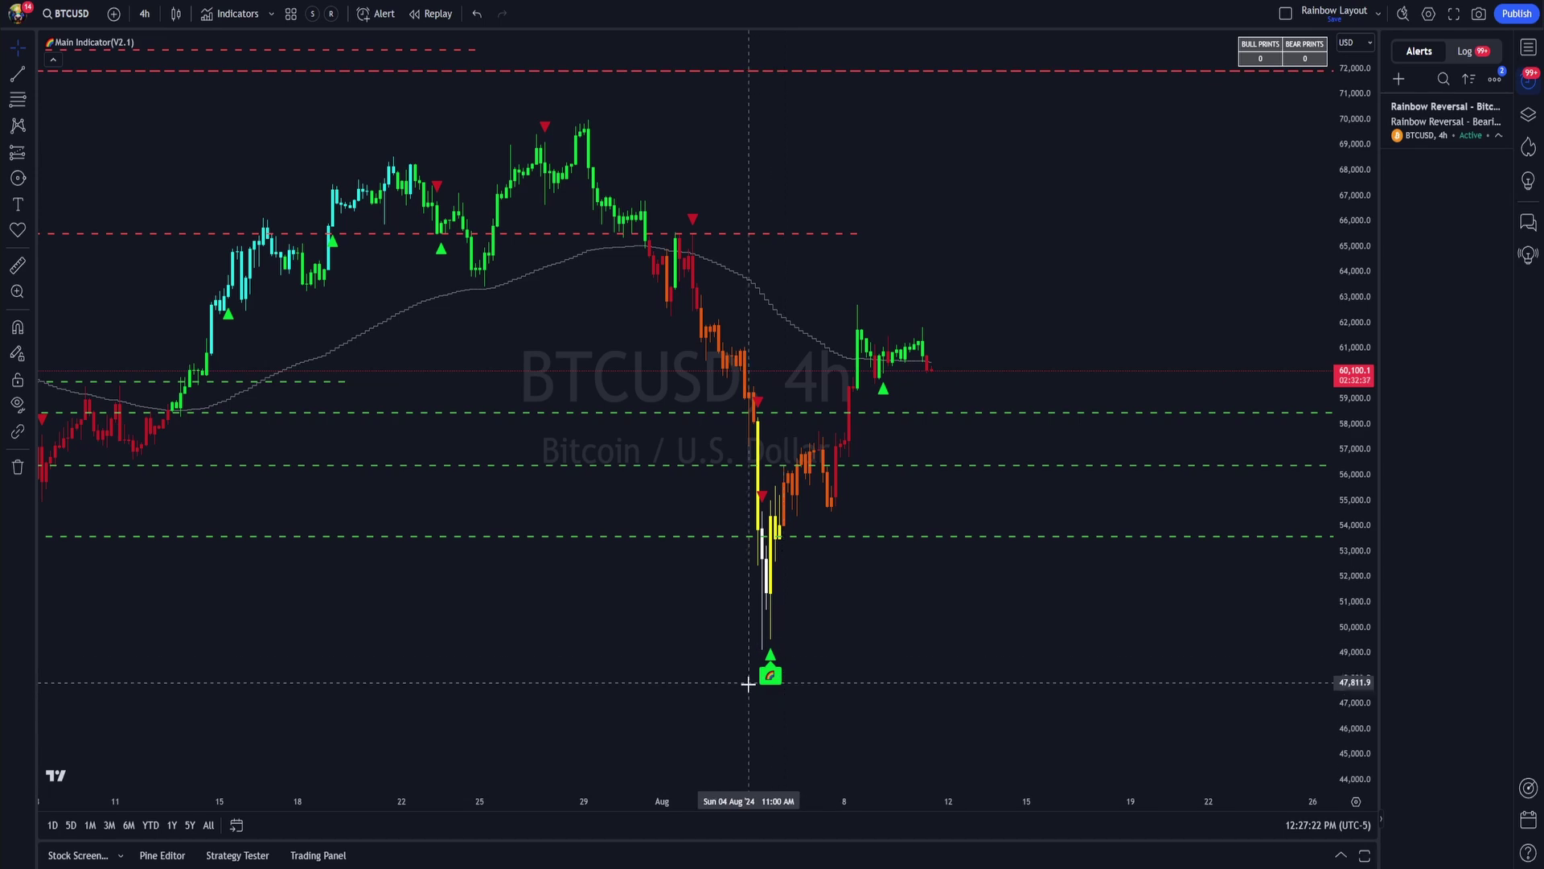
scroll(762, 636, down, 8)
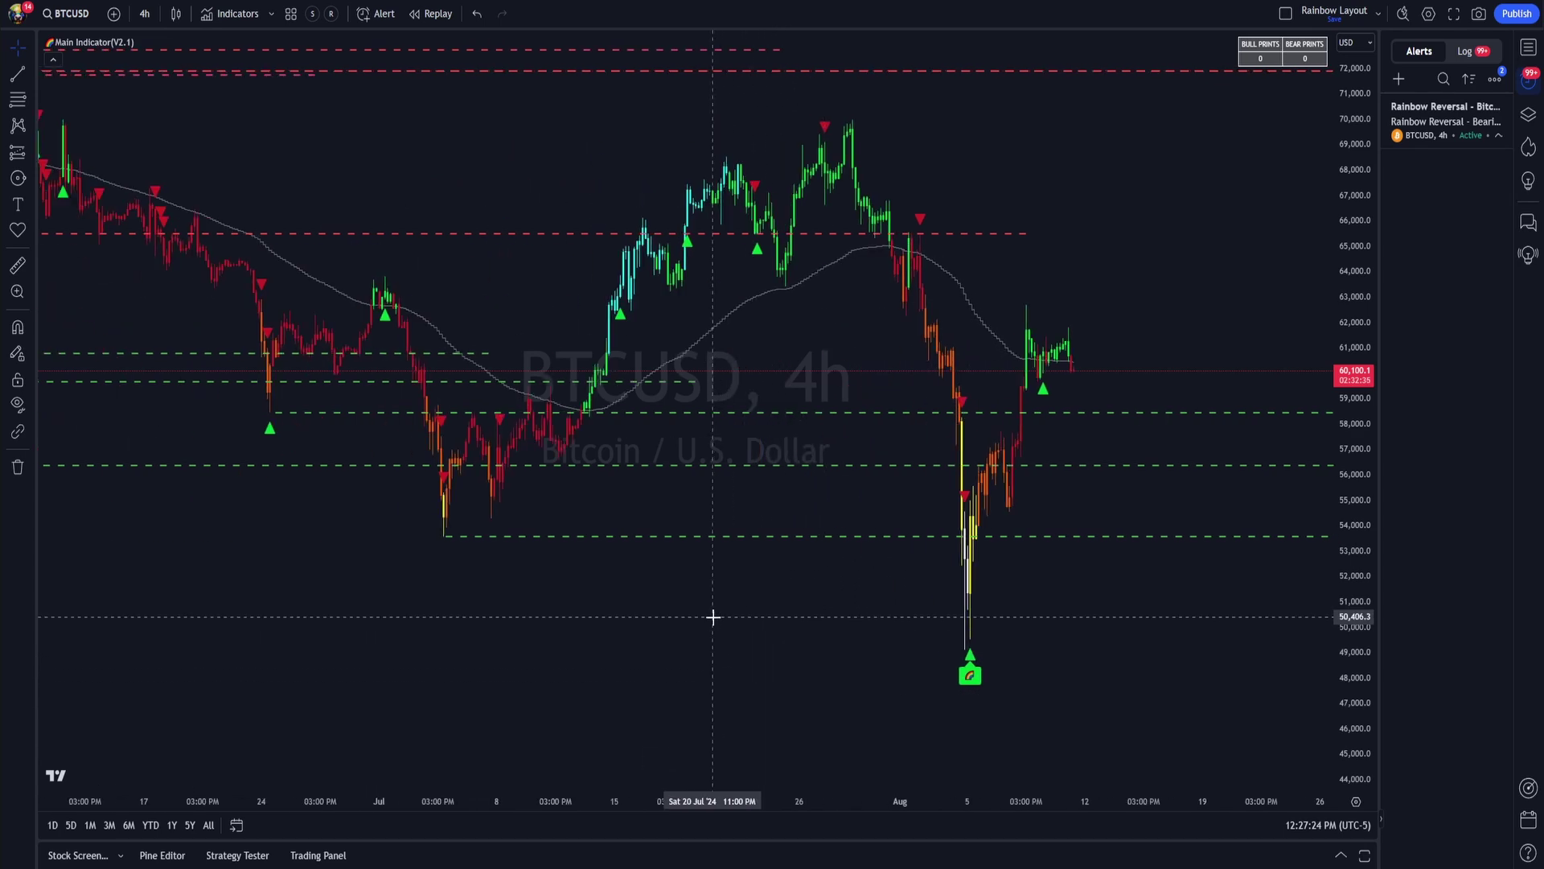
drag(716, 638, 1068, 743)
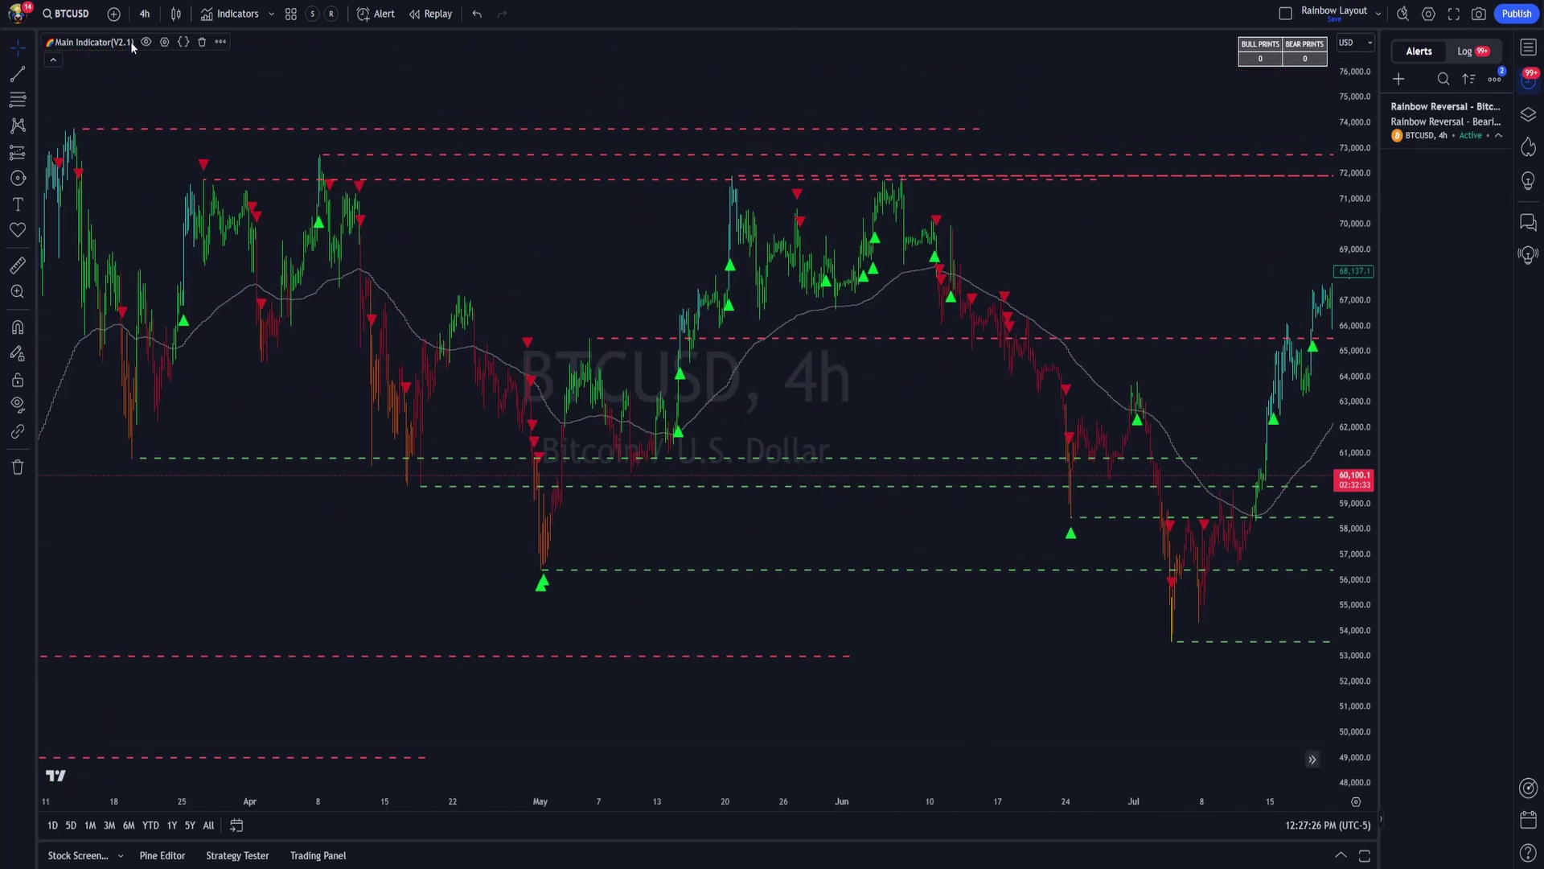
- Switch the Main Indicator's Rainbow Rotation Alerts off and back on while comparing the early August low
click(164, 42)
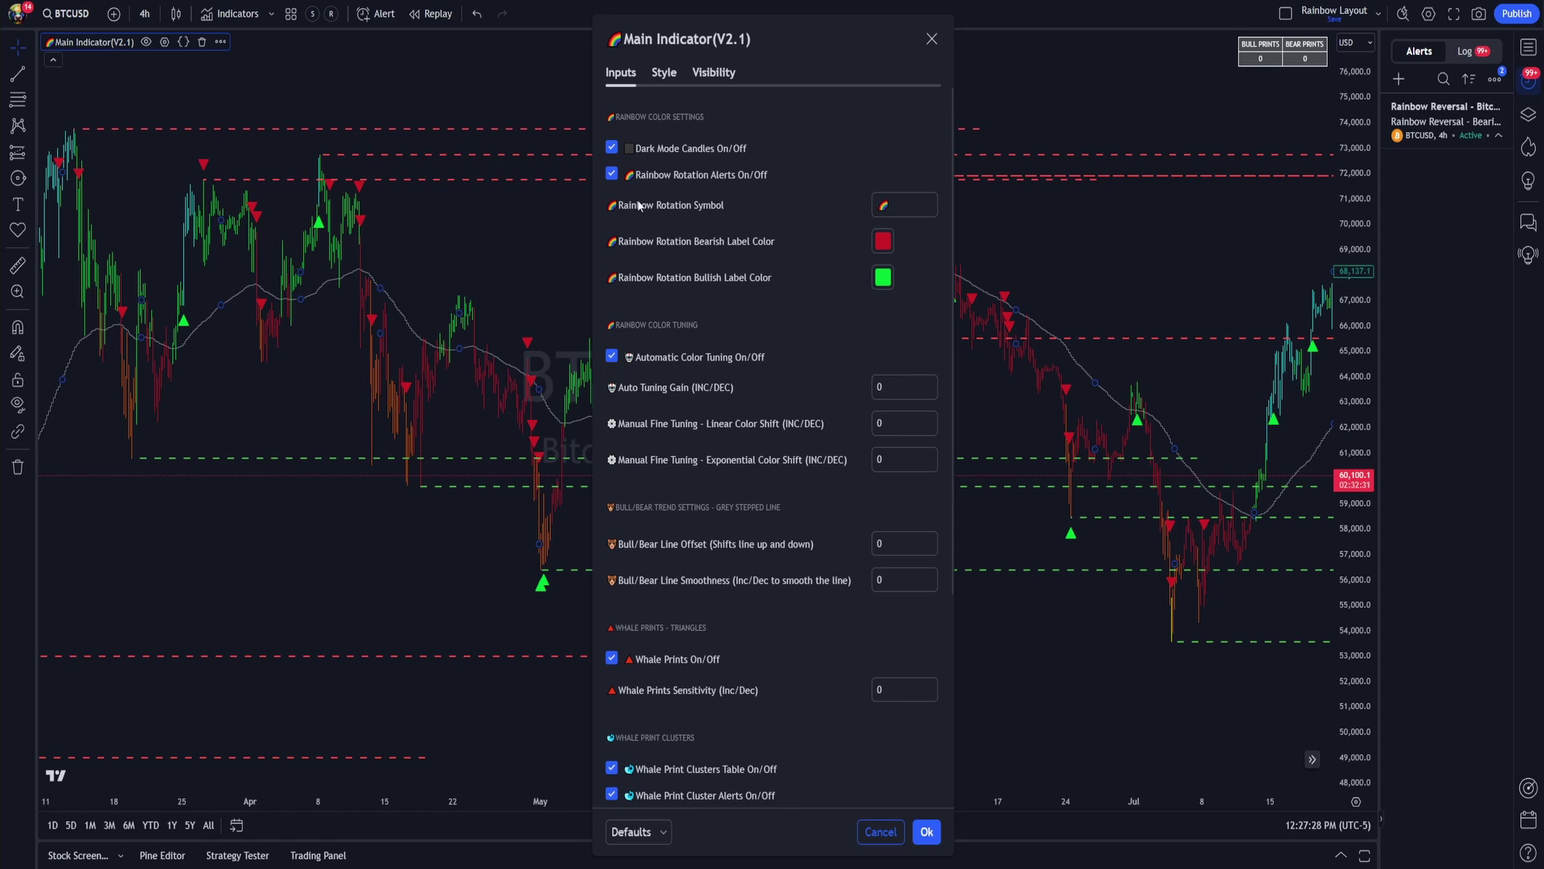
click(640, 177)
drag(1245, 410, 803, 360)
click(164, 42)
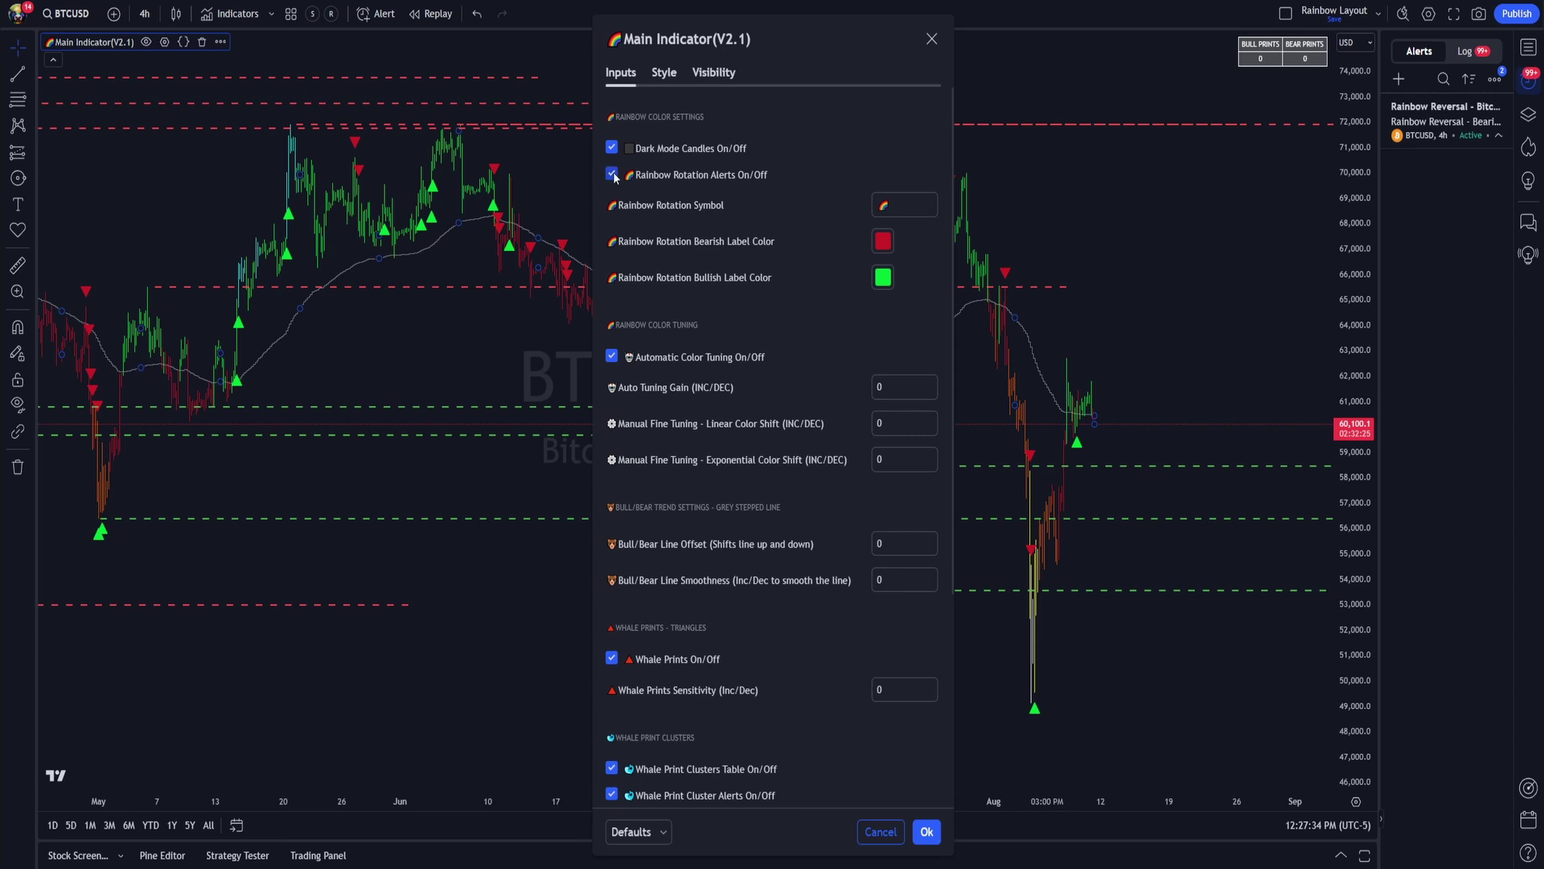
- Try custom texts such as "sadf" as the Rainbow Rotation Symbol, and clear the field
click(872, 209)
text(sadf)
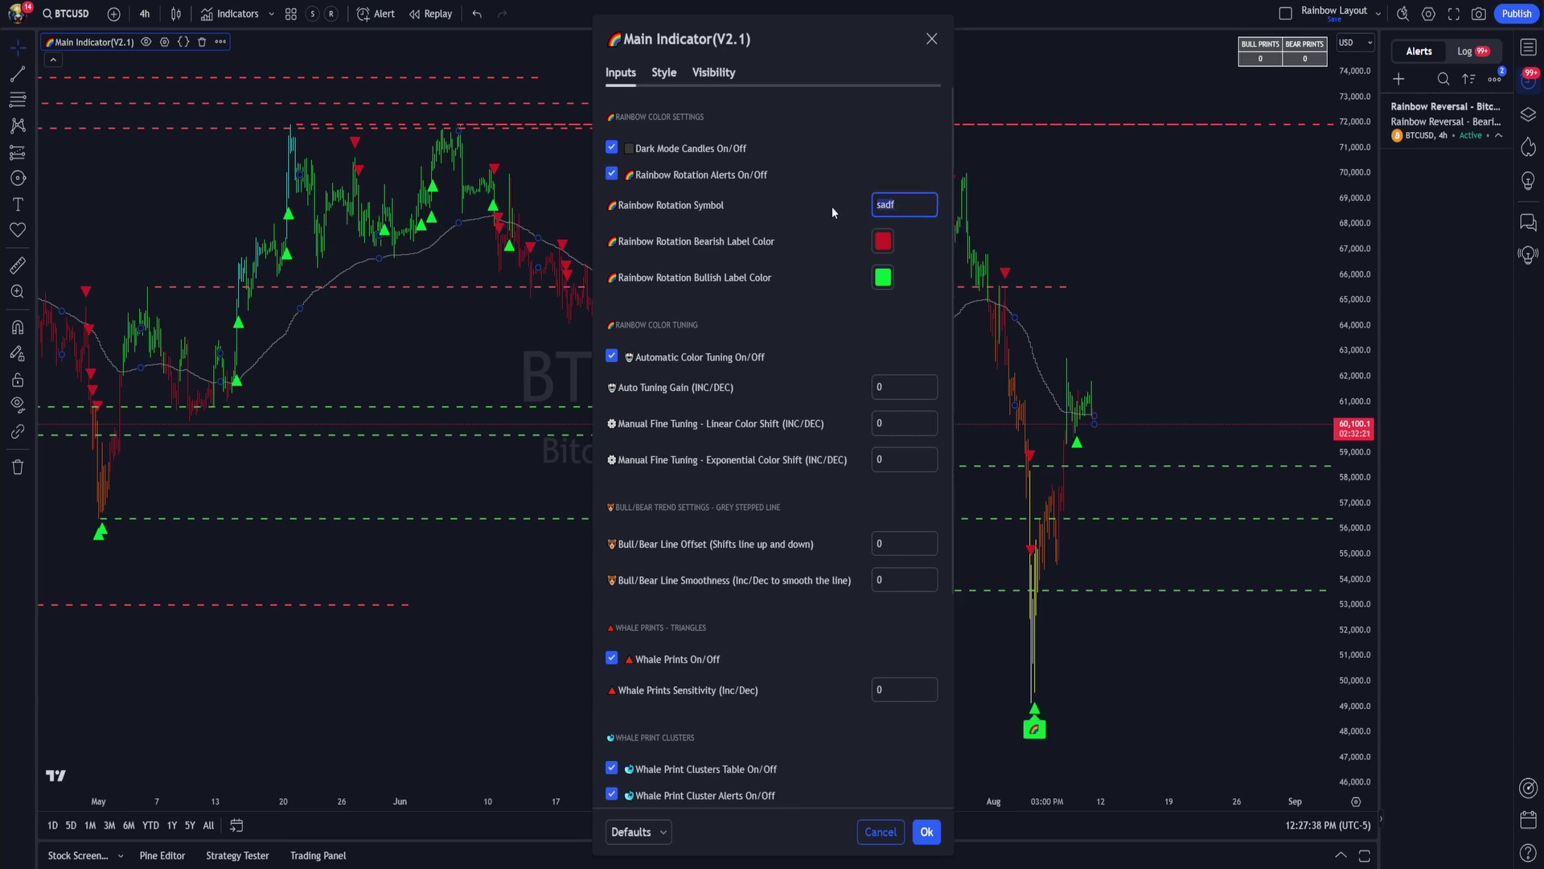
key(BackSpace)
key(BackSpace)
key(BackSpace)
key(BackSpace)
text(rainbow)
key(BackSpace)
key(BackSpace)
key(BackSpace)
key(BackSpace)
key(BackSpace)
key(BackSpace)
text(oation)
click(807, 271)
drag(913, 206, 833, 214)
key(BackSpace)
click(816, 286)
- Set the Rainbow Rotation Symbol to "rotation" and the Rainbow Rotation Bullish Label Color to orange
click(884, 241)
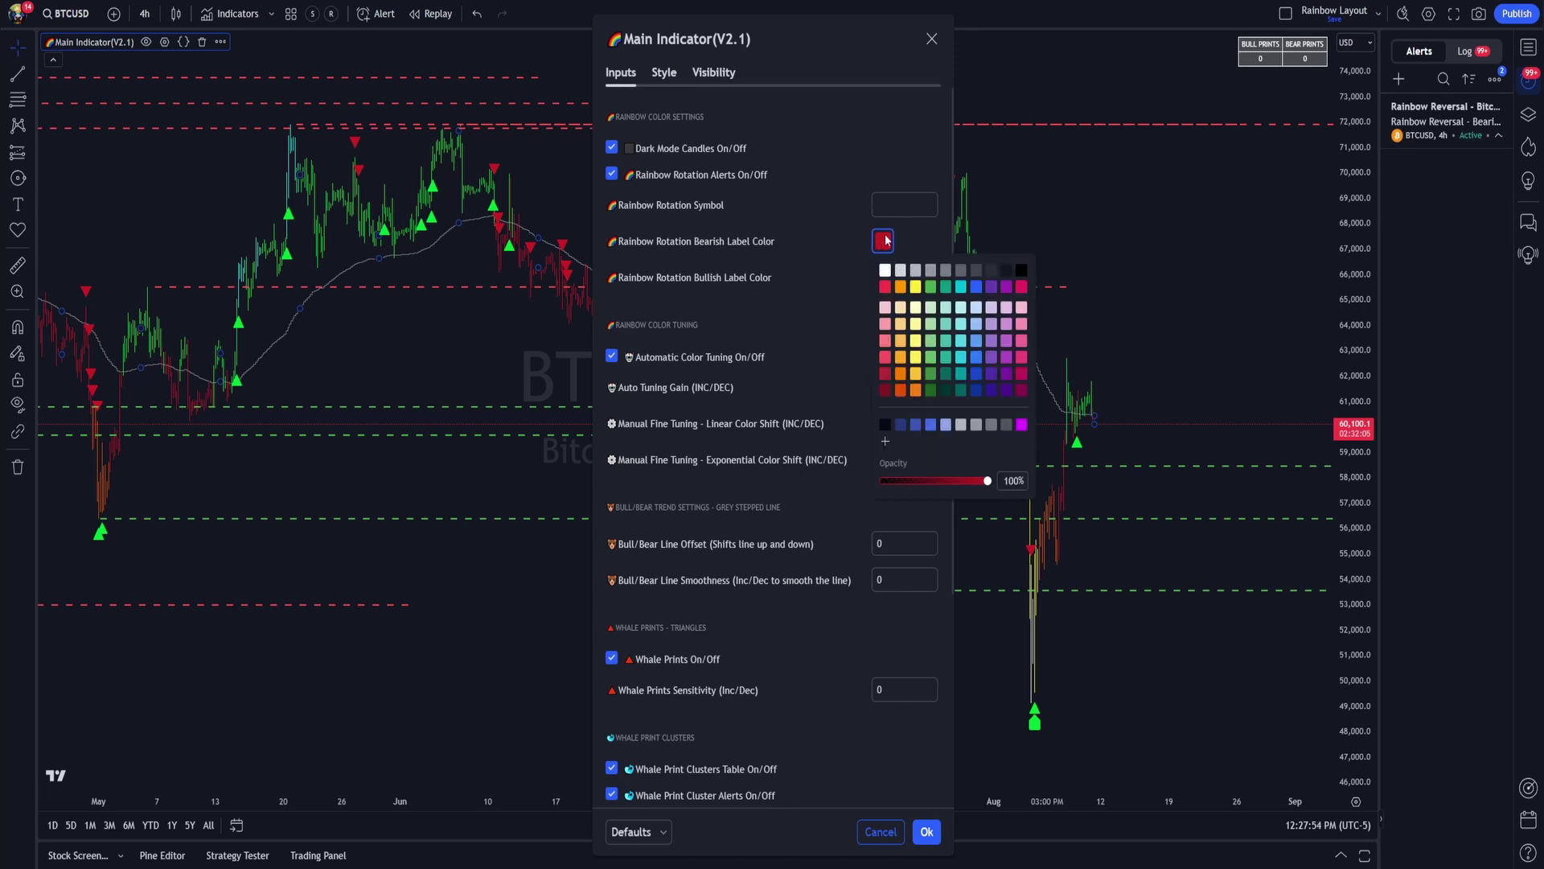
click(884, 241)
click(889, 204)
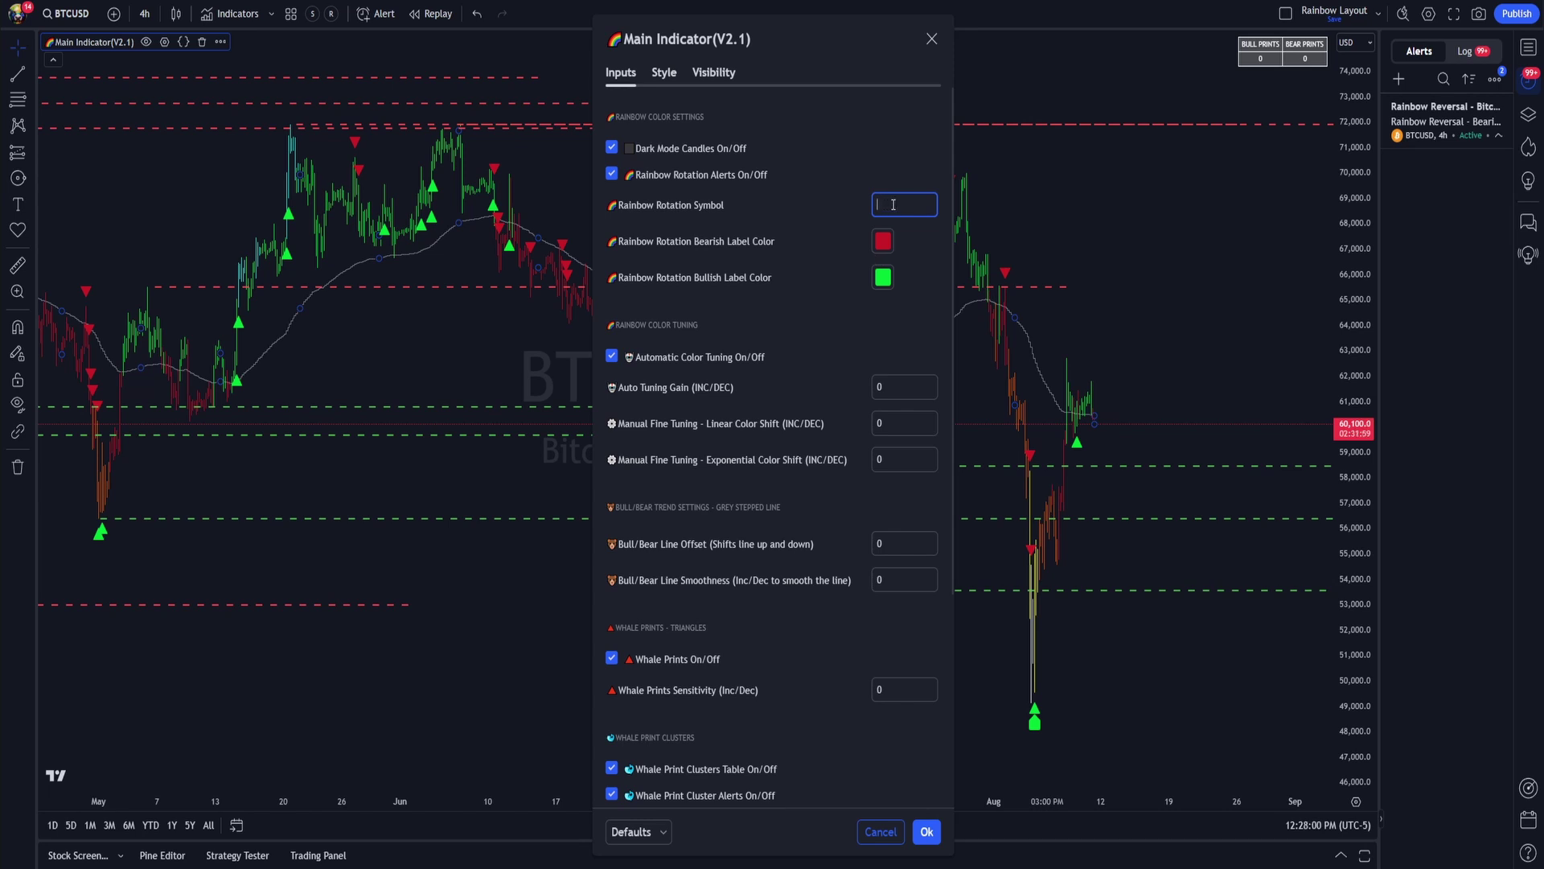
text(rotation)
click(1024, 240)
click(883, 278)
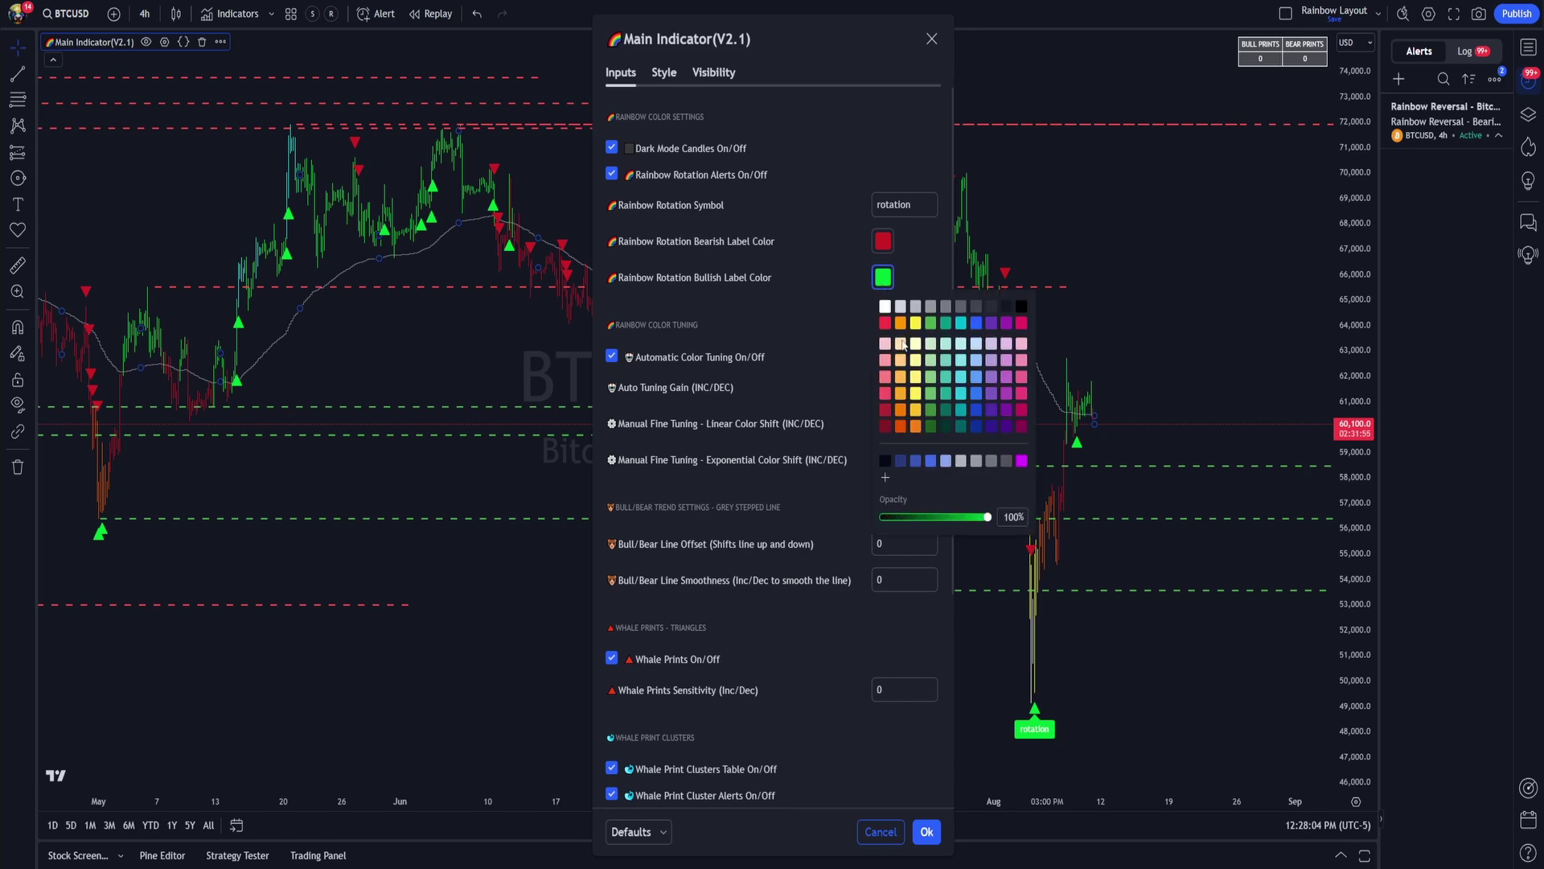
click(916, 426)
click(881, 217)
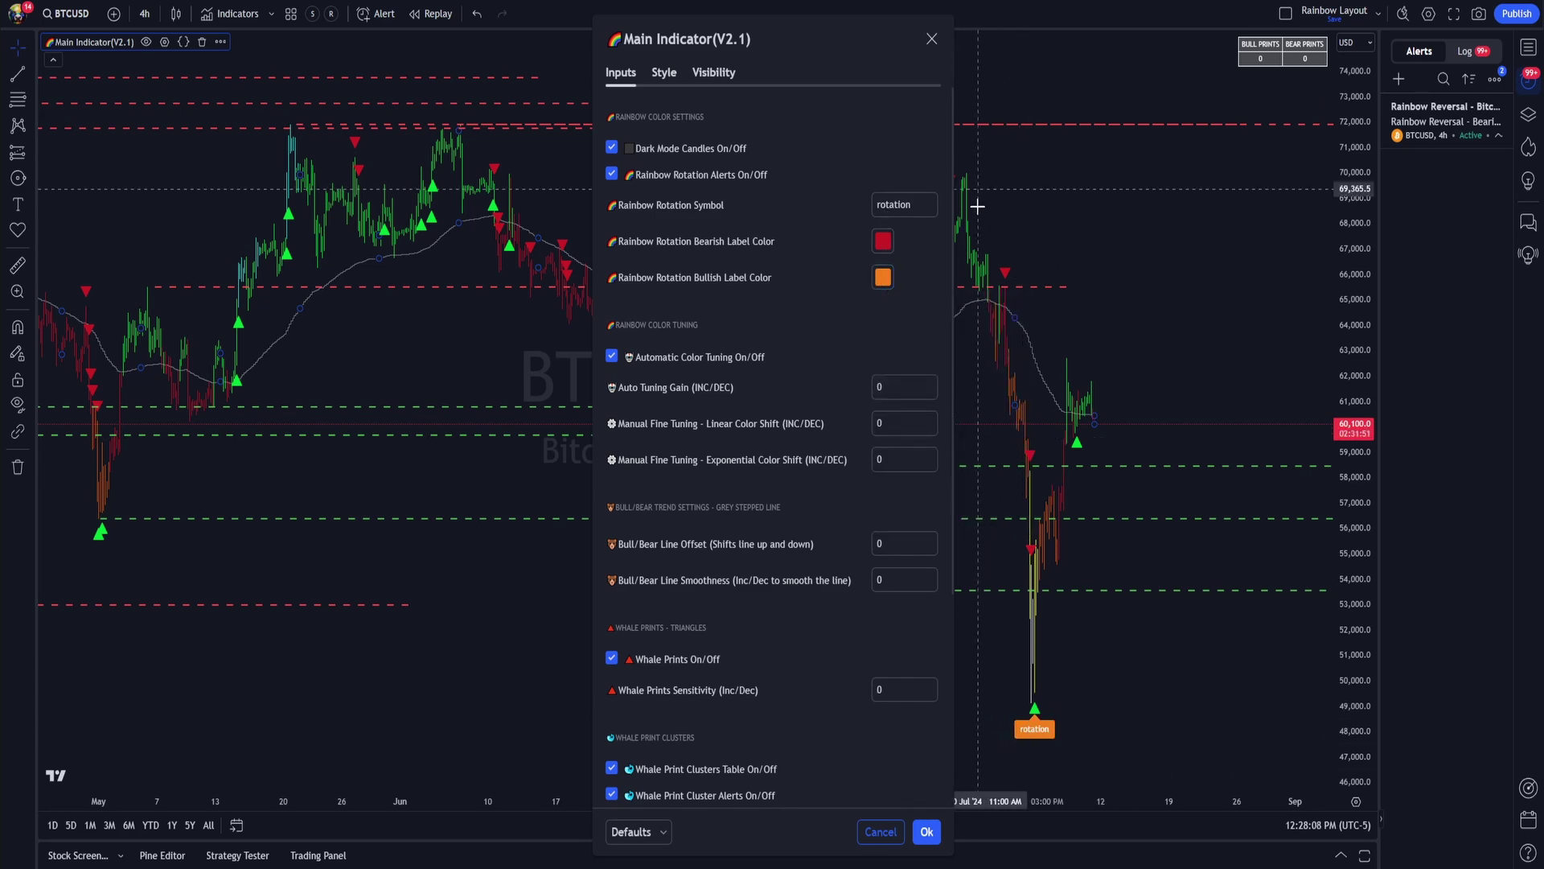
- Look over the bearish label color choices and inspect the rotation label beneath the early August low
drag(1031, 203, 1200, 273)
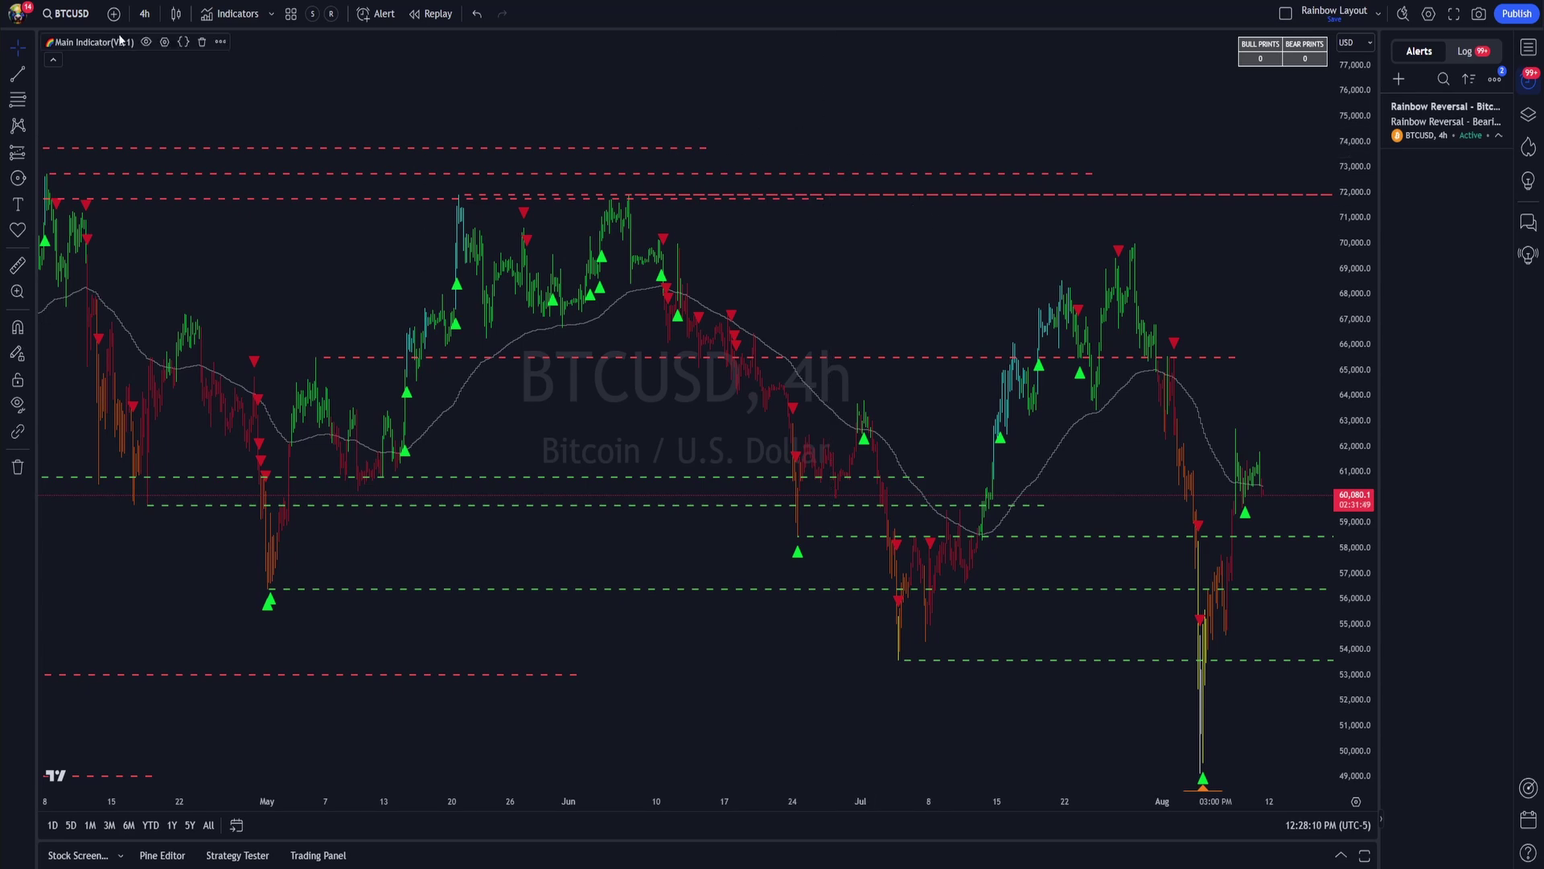
click(164, 41)
click(888, 246)
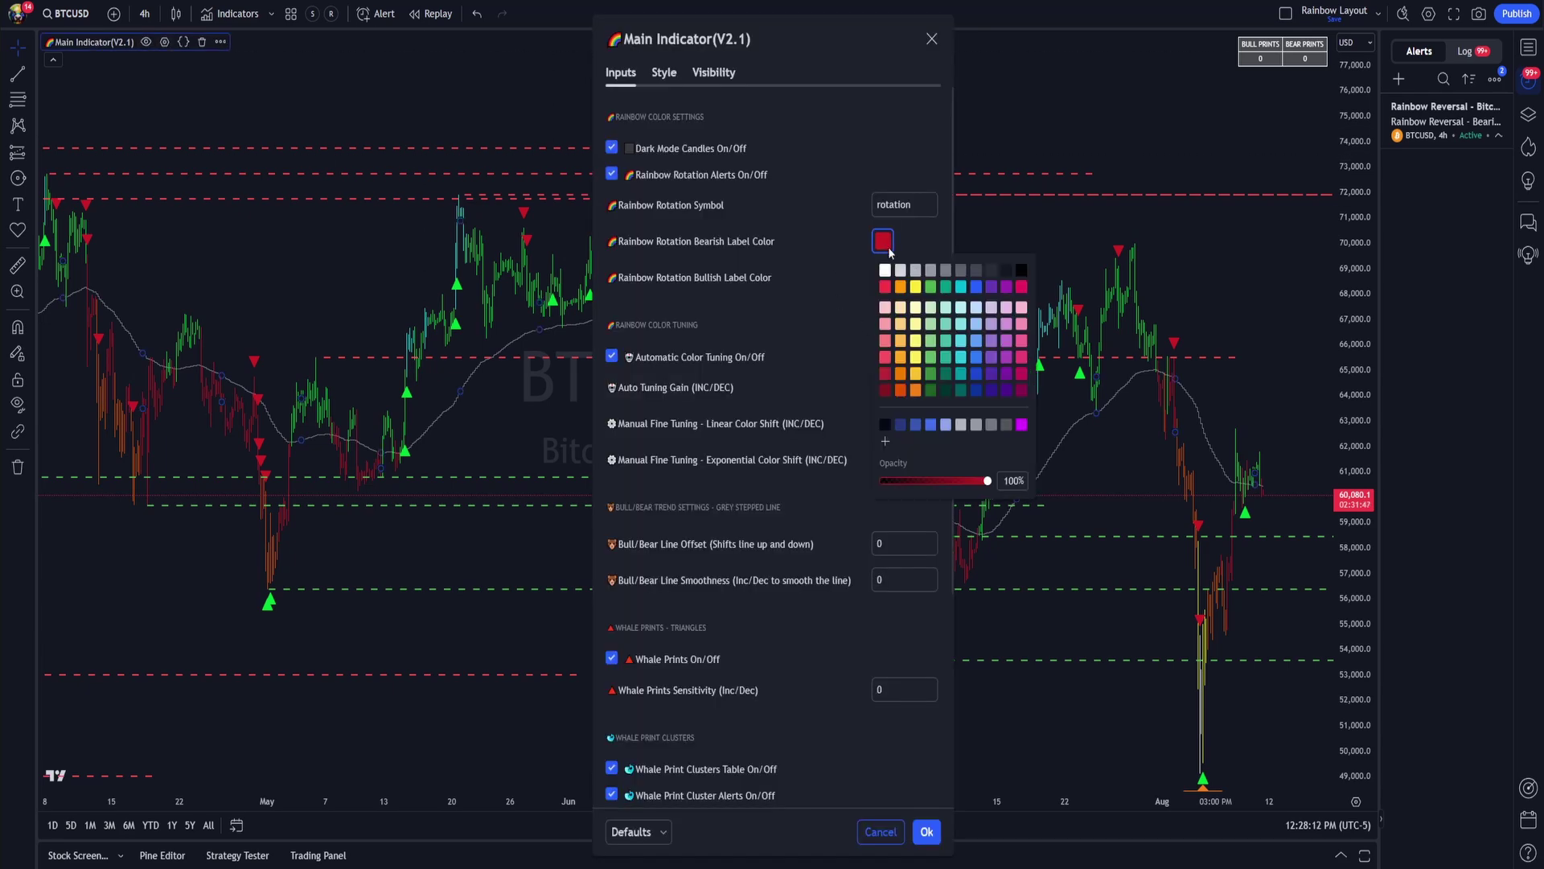
click(817, 285)
drag(911, 204, 898, 204)
drag(1130, 662, 1045, 506)
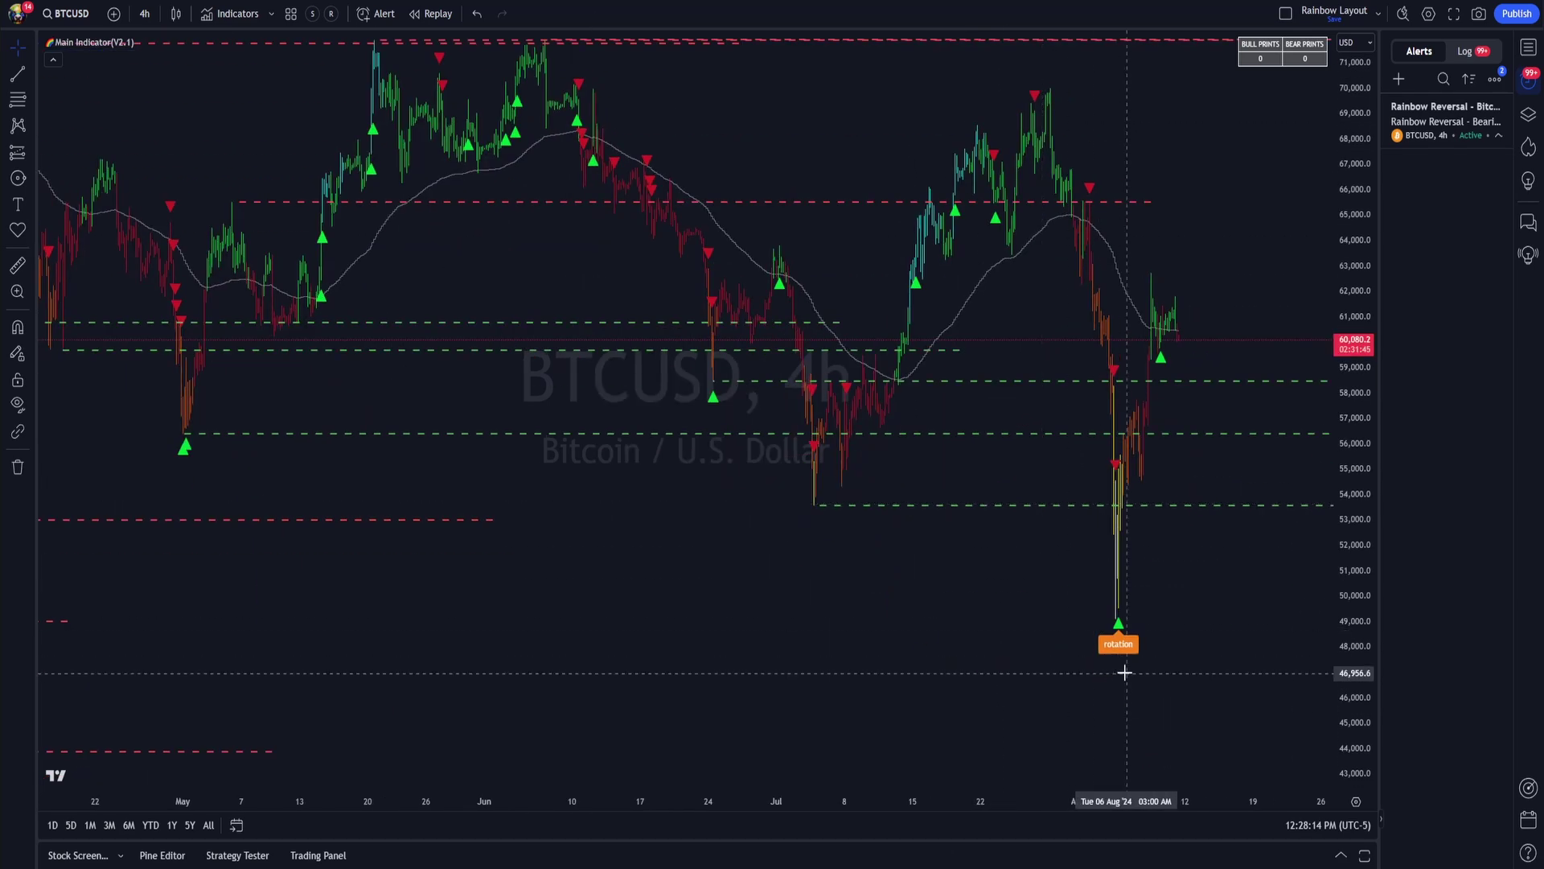
- Reset the Main Indicator's settings to their defaults and move the dialog away from the recent candles
click(164, 42)
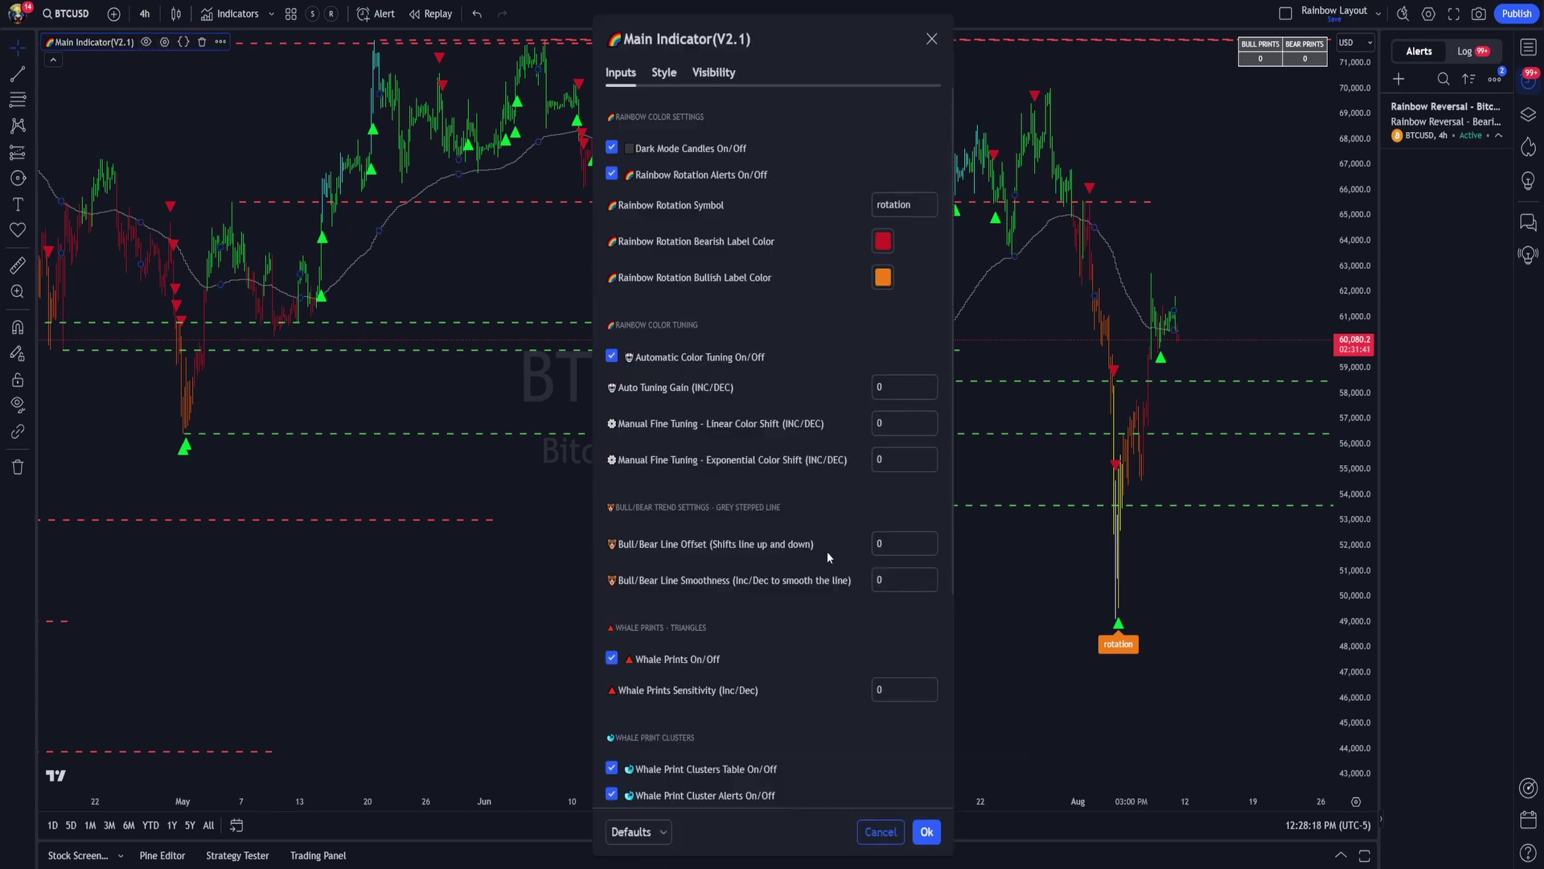
scroll(828, 557, down, 4)
click(653, 832)
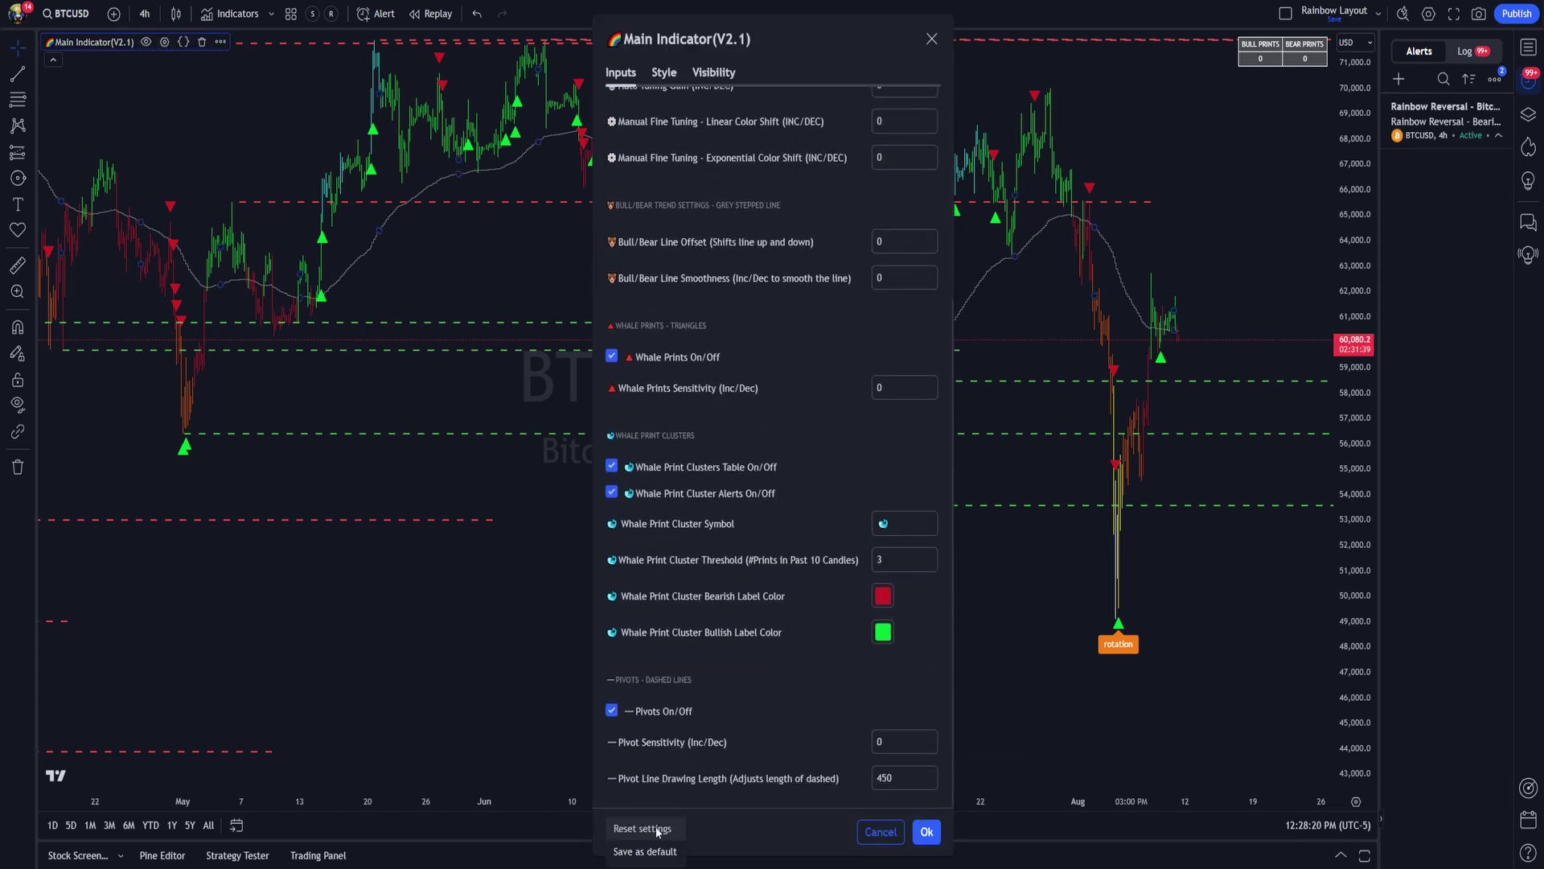
click(656, 835)
scroll(835, 529, up, 4)
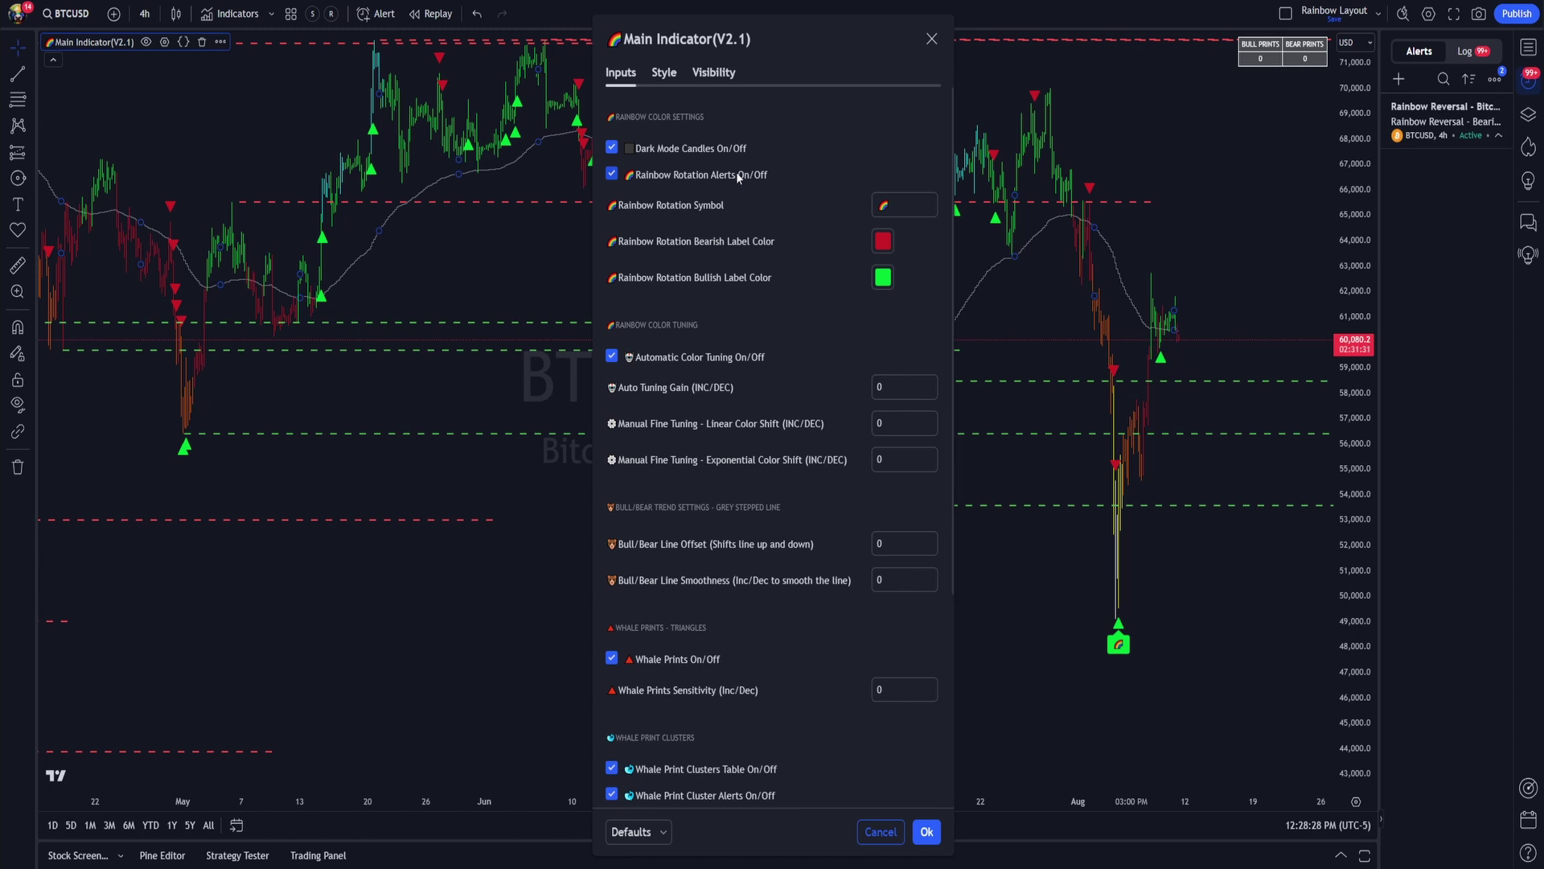
drag(763, 55, 512, 67)
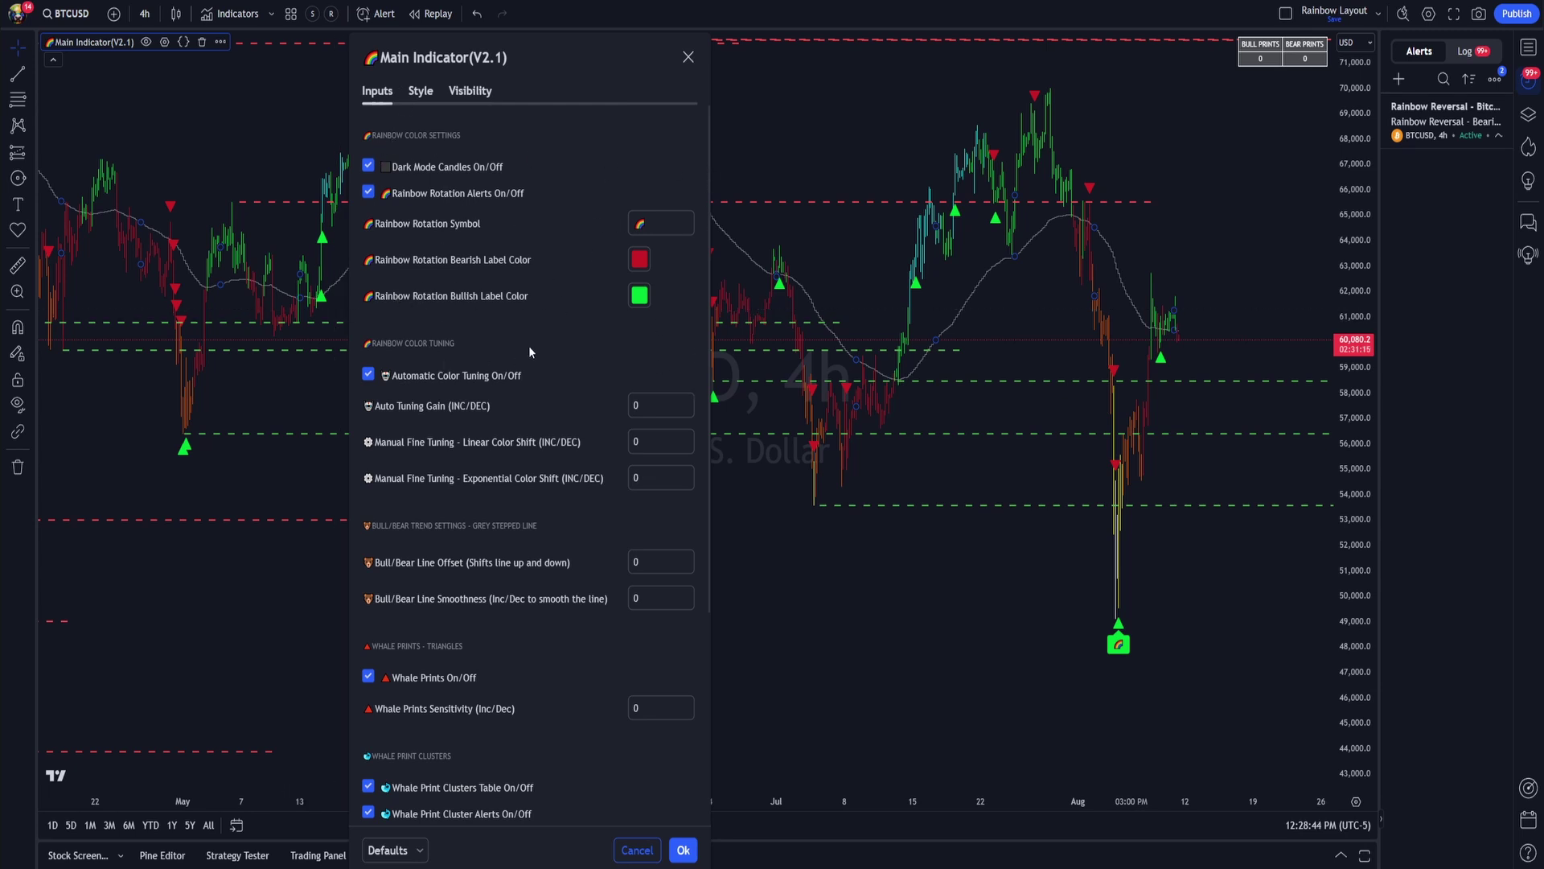
click(368, 375)
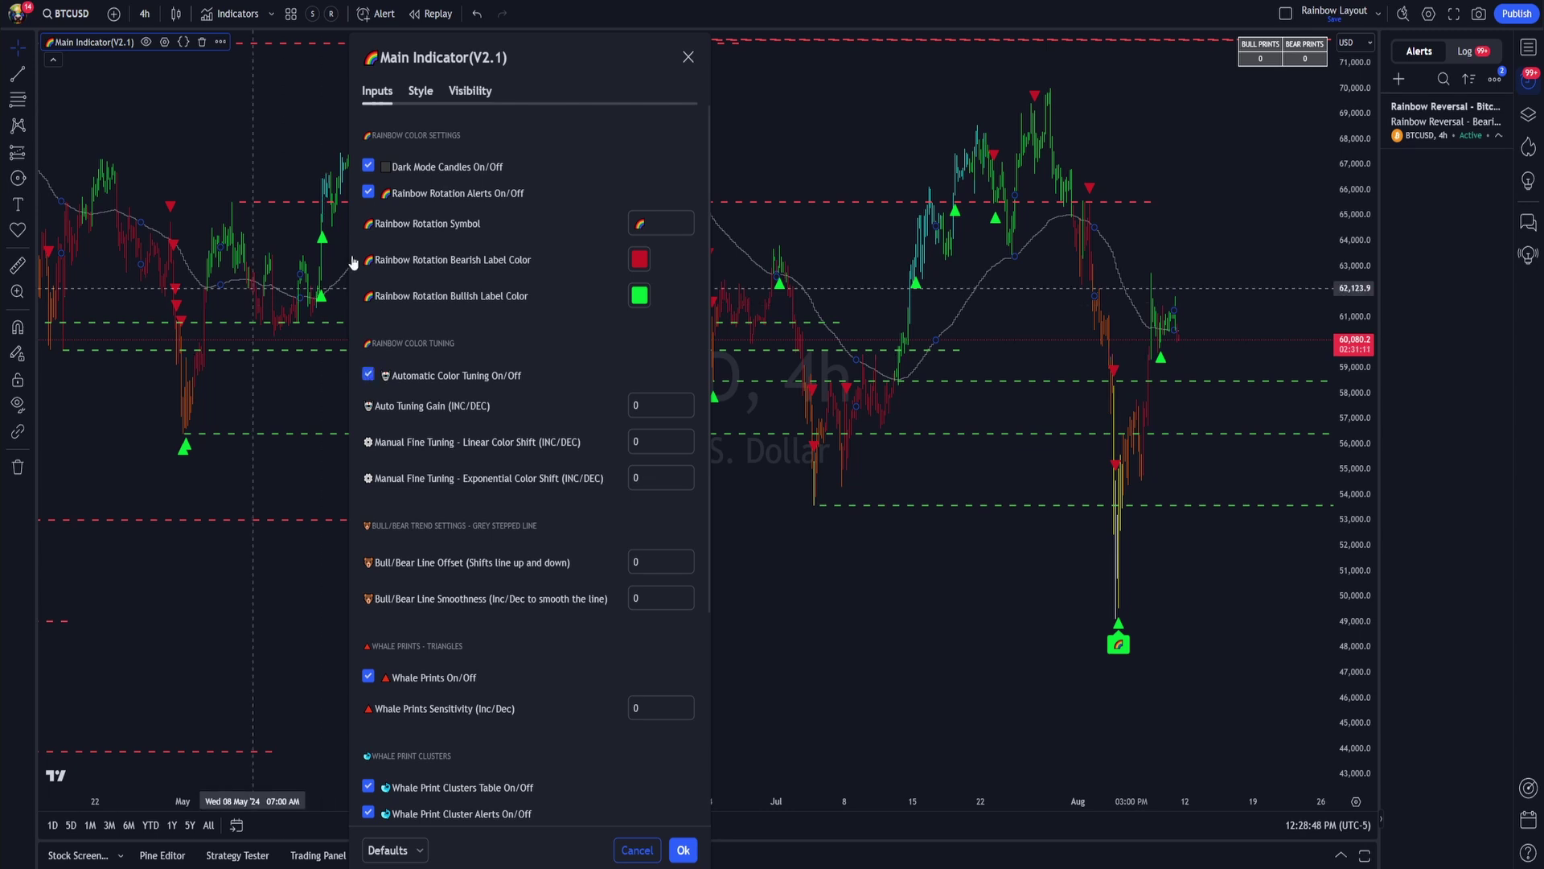
- Change the chart interval to 1 hour, followed by 15 minutes, and rescale the chart around the early August candles
click(147, 15)
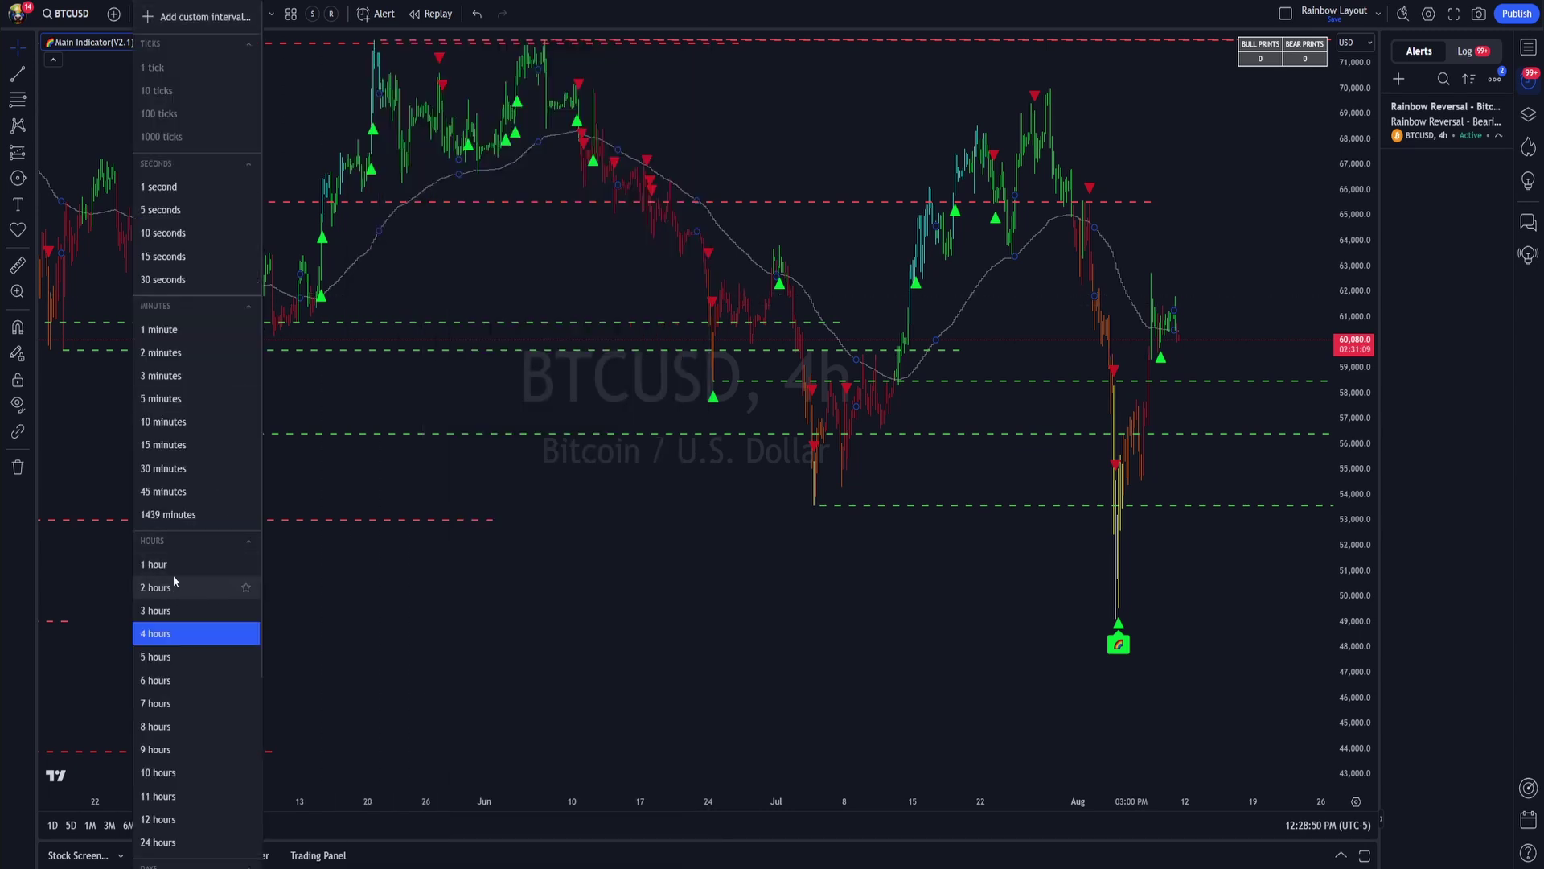
click(172, 566)
click(145, 13)
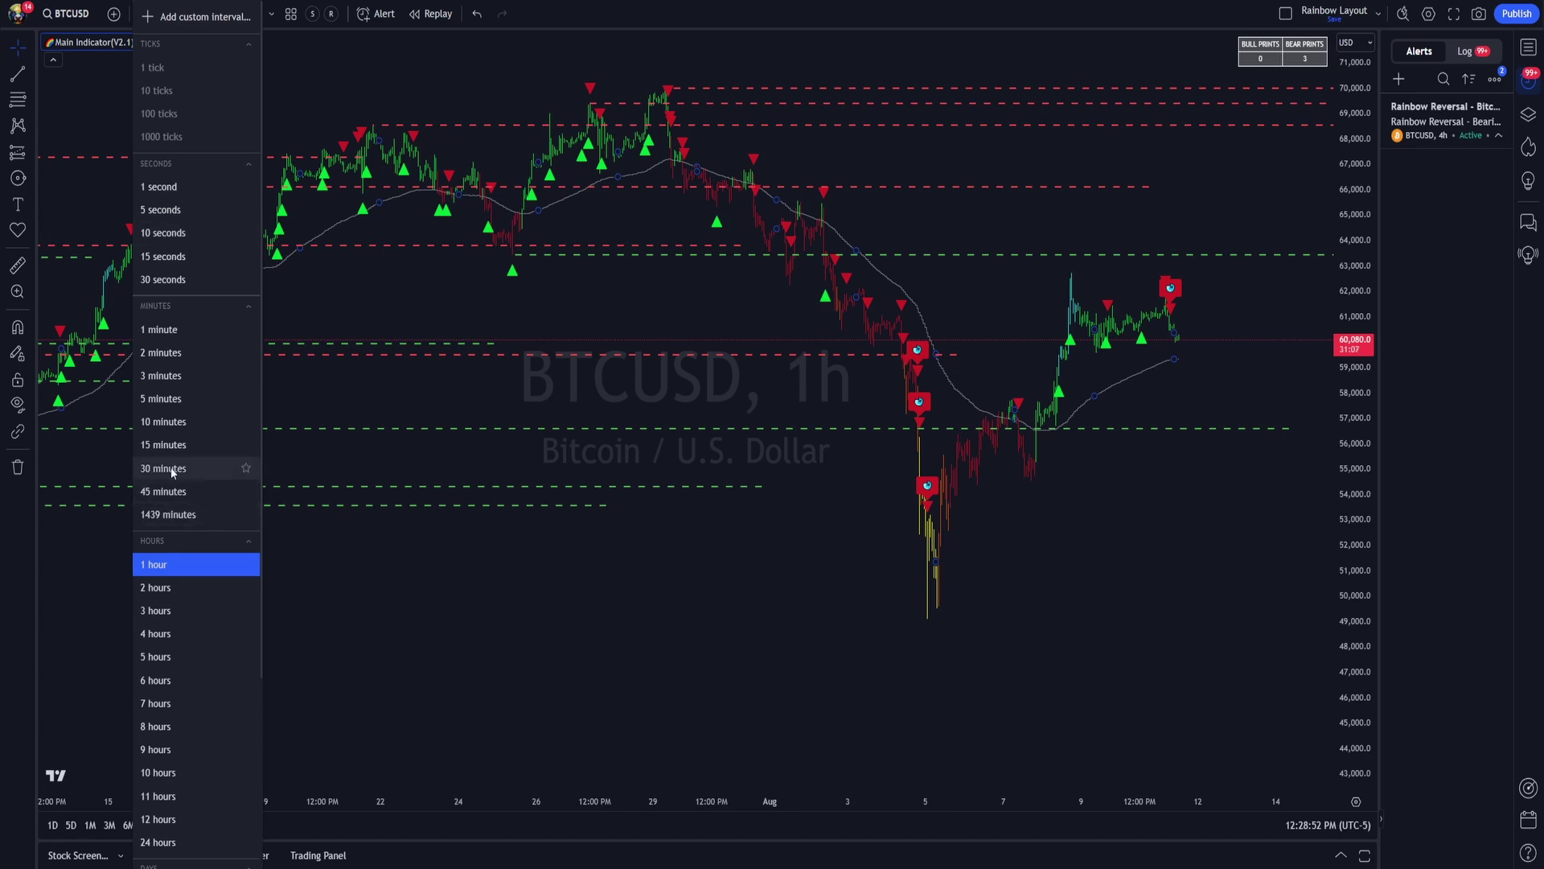
click(157, 445)
scroll(1005, 515, down, 4)
drag(1354, 563, 1354, 314)
scroll(1089, 493, up, 5)
drag(781, 626, 1207, 615)
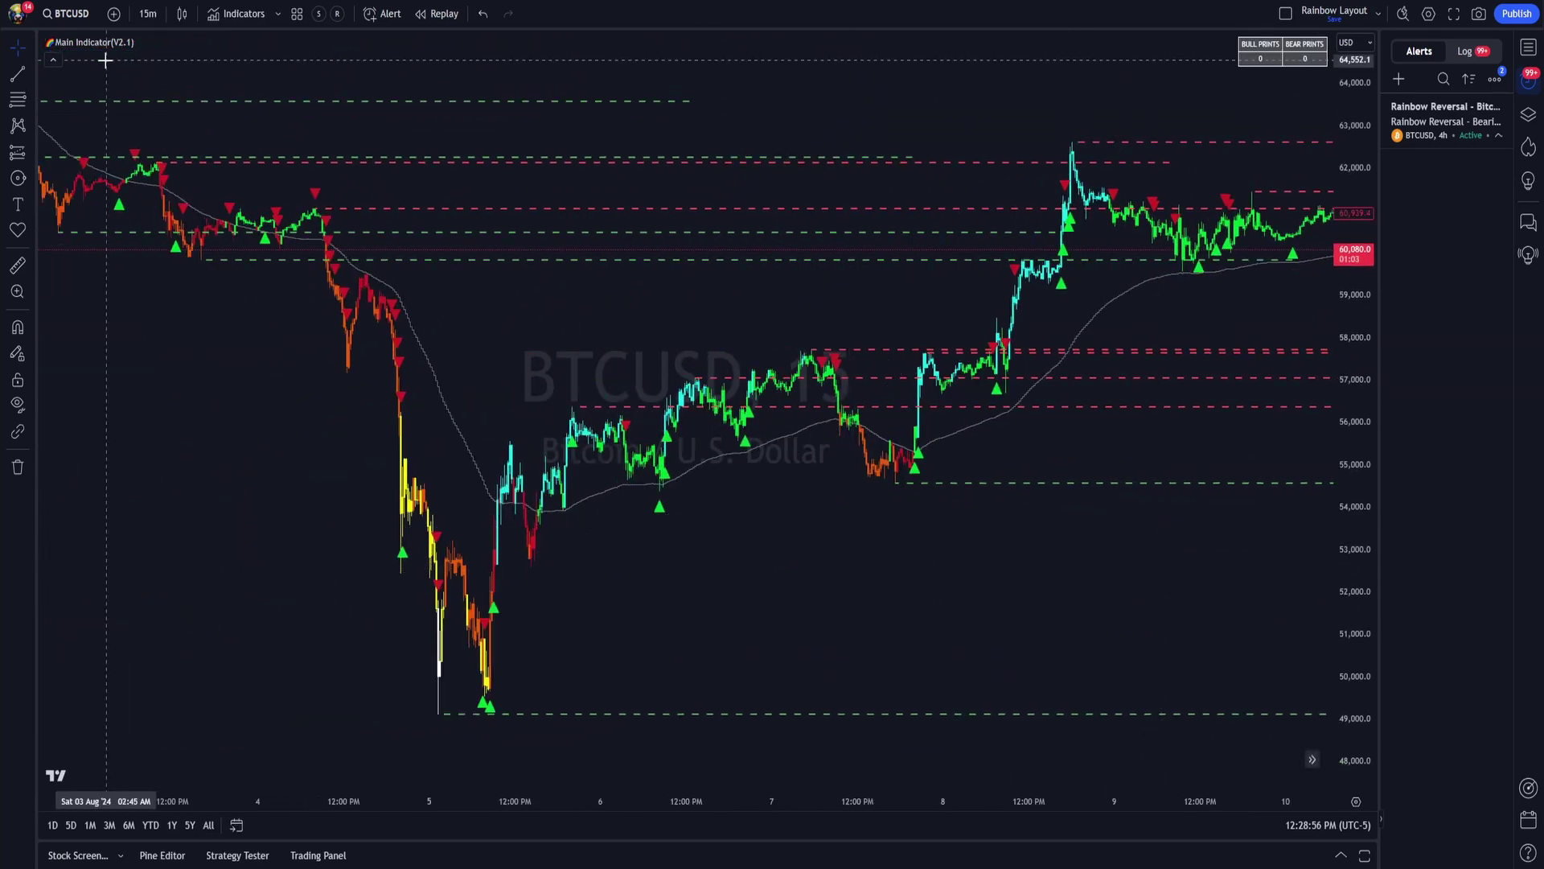
- Open the Main Indicator settings, toggle Automatic Color Tuning to compare the candle colors, leave it on, and move the dialog off the early August candles
click(164, 41)
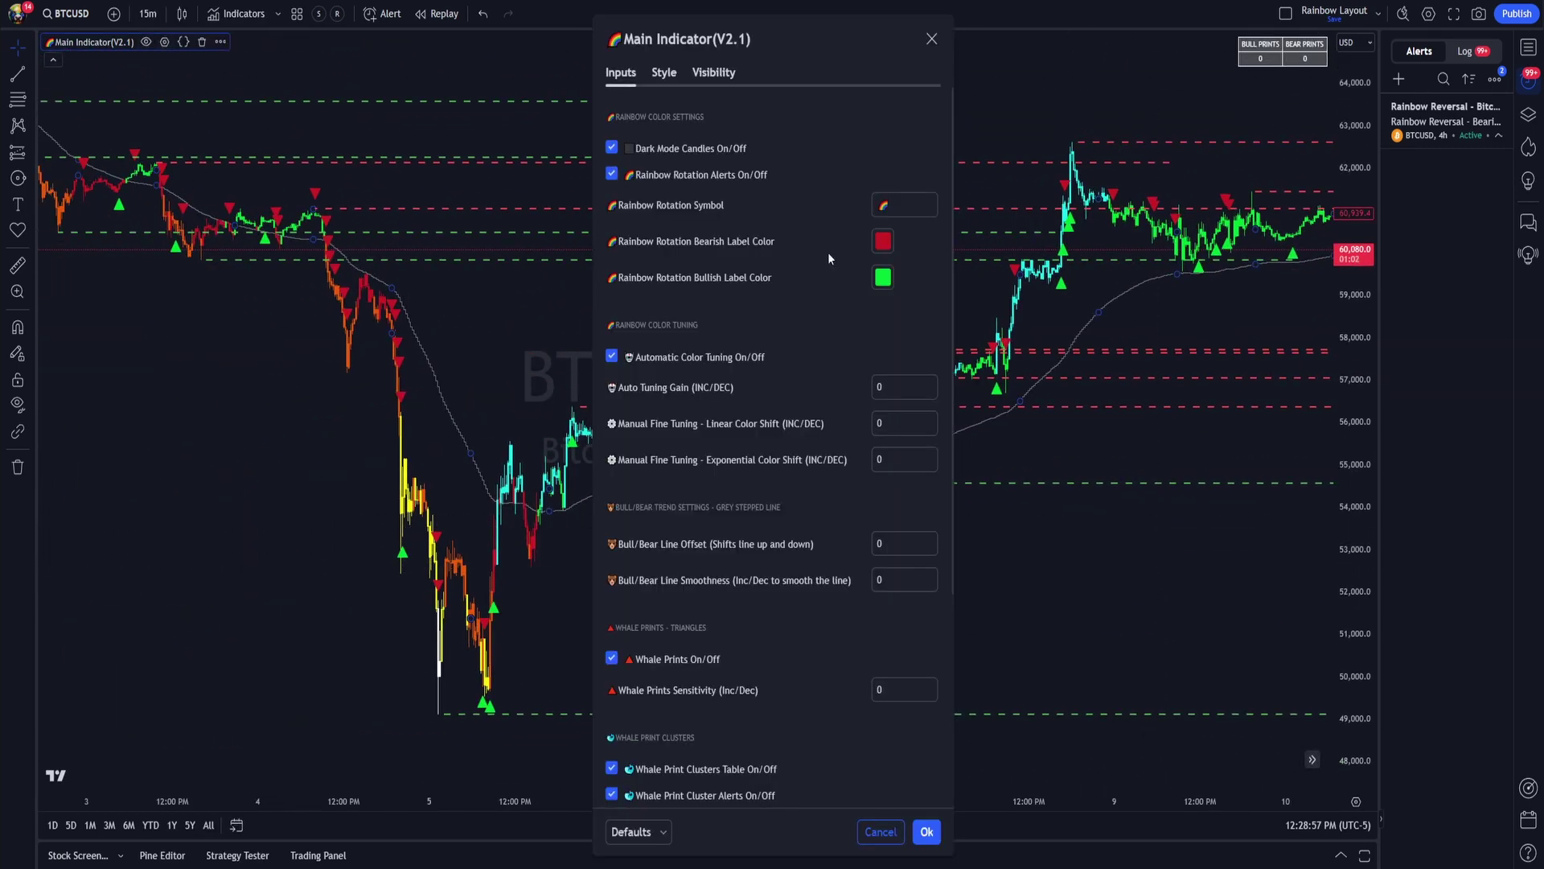
click(647, 358)
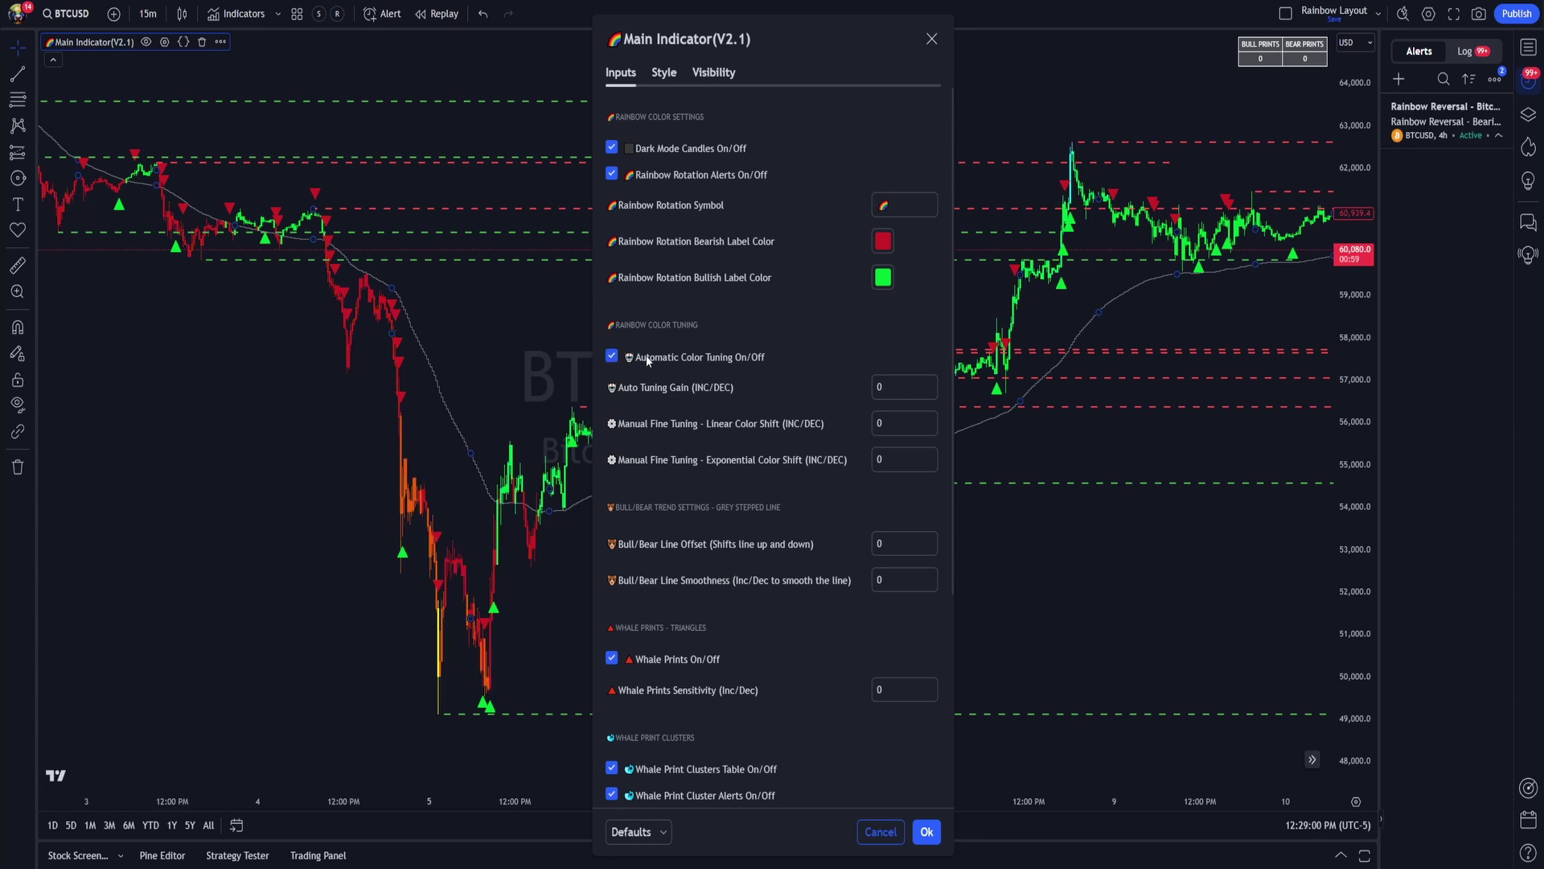
click(645, 360)
click(659, 359)
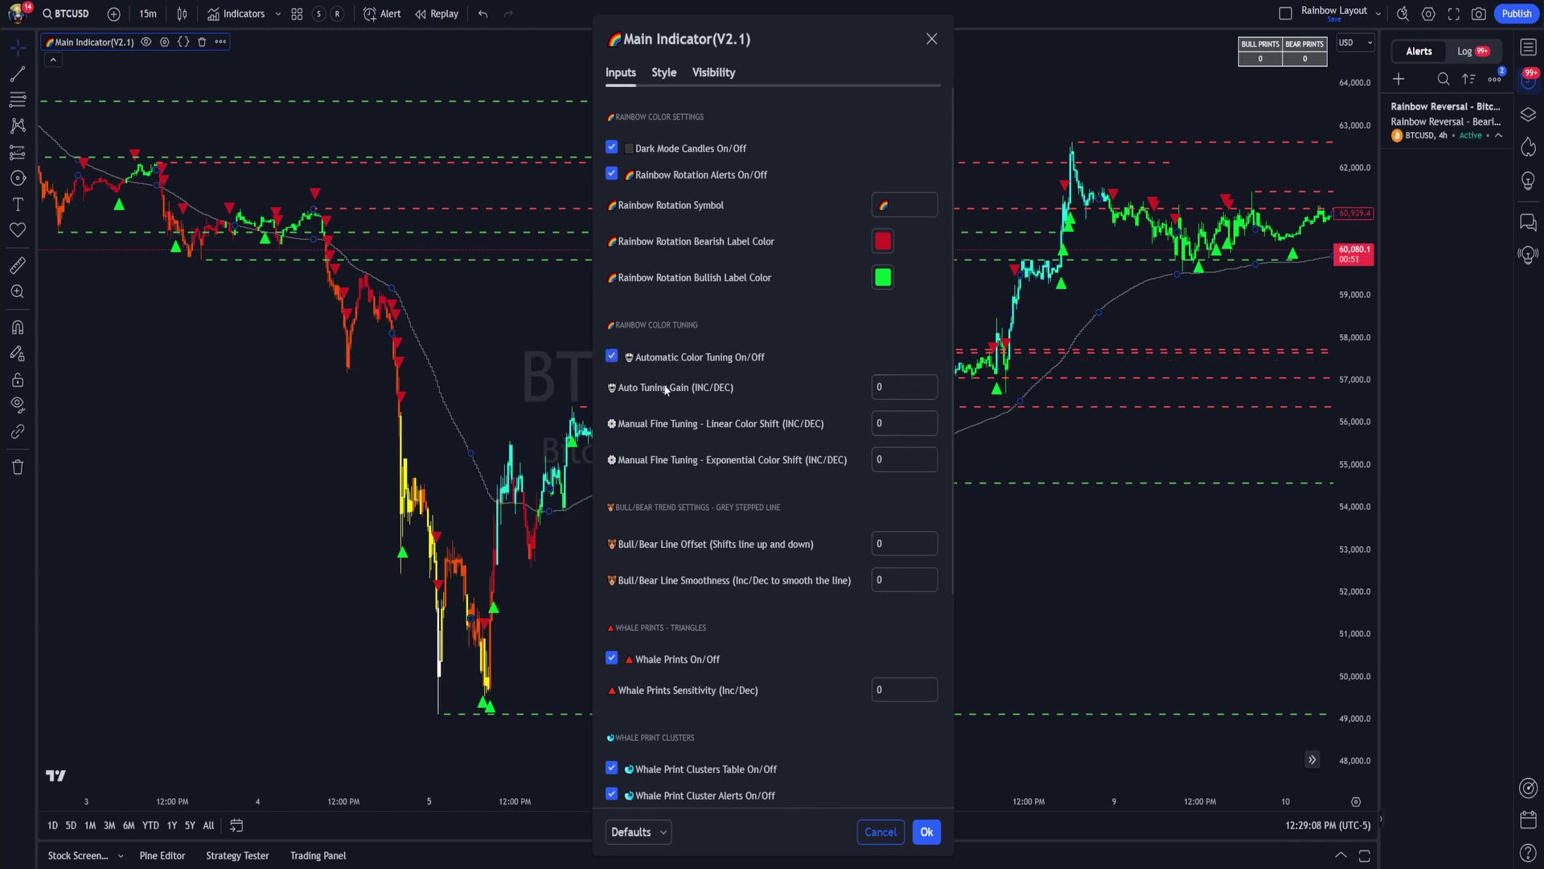
drag(744, 47, 1067, 51)
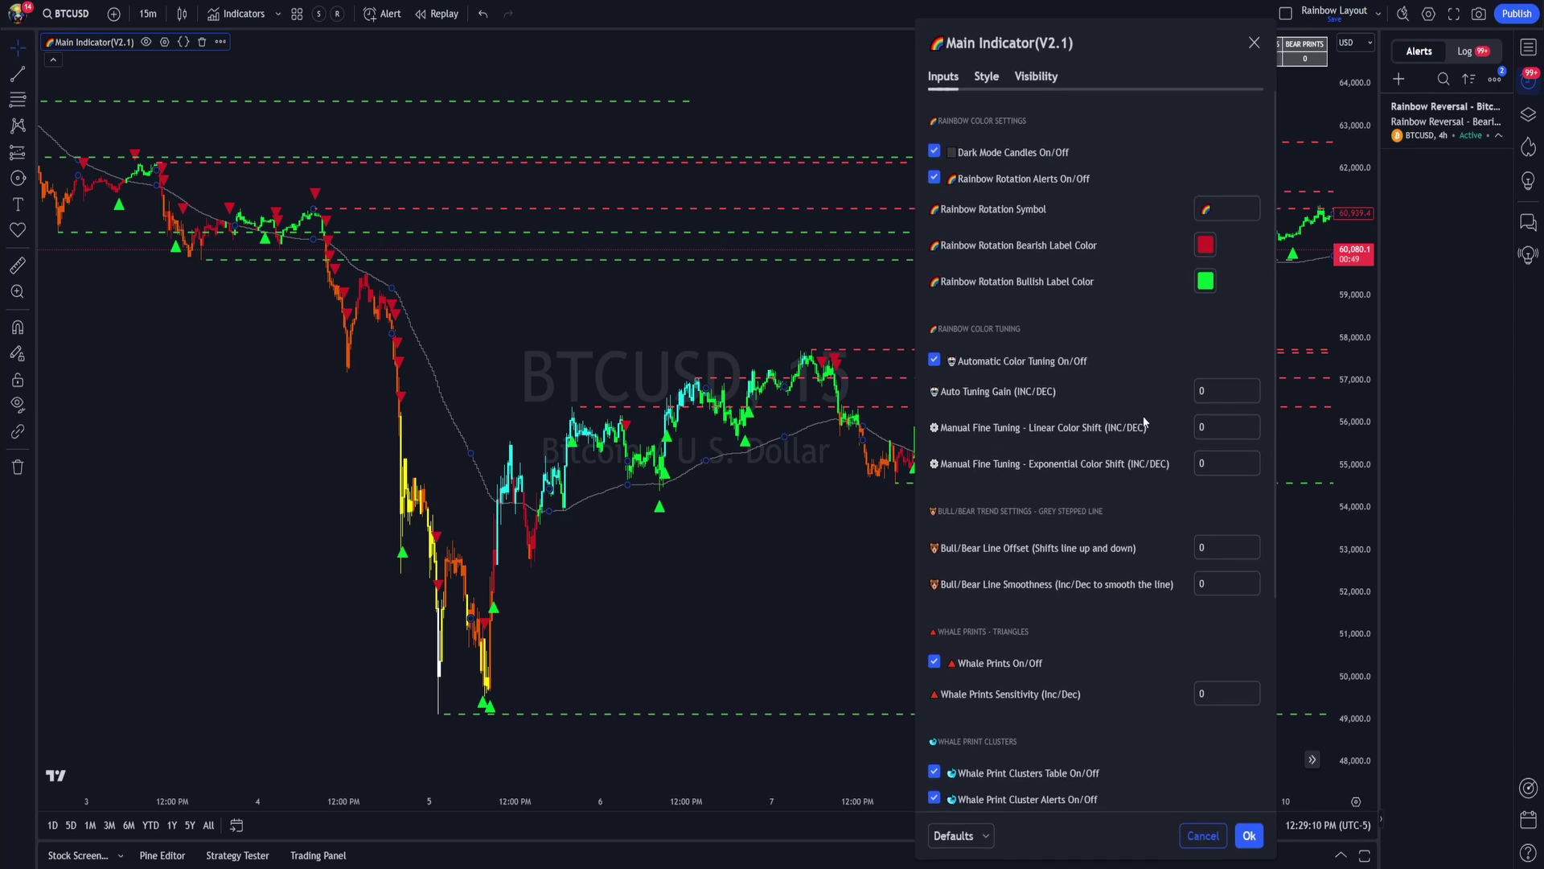
- Vary the Auto Tuning Gain between 1.4 and -1.1, toggle Automatic Color Tuning twice, and return the gain to 0
click(1209, 390)
scroll(1210, 390, up, 15)
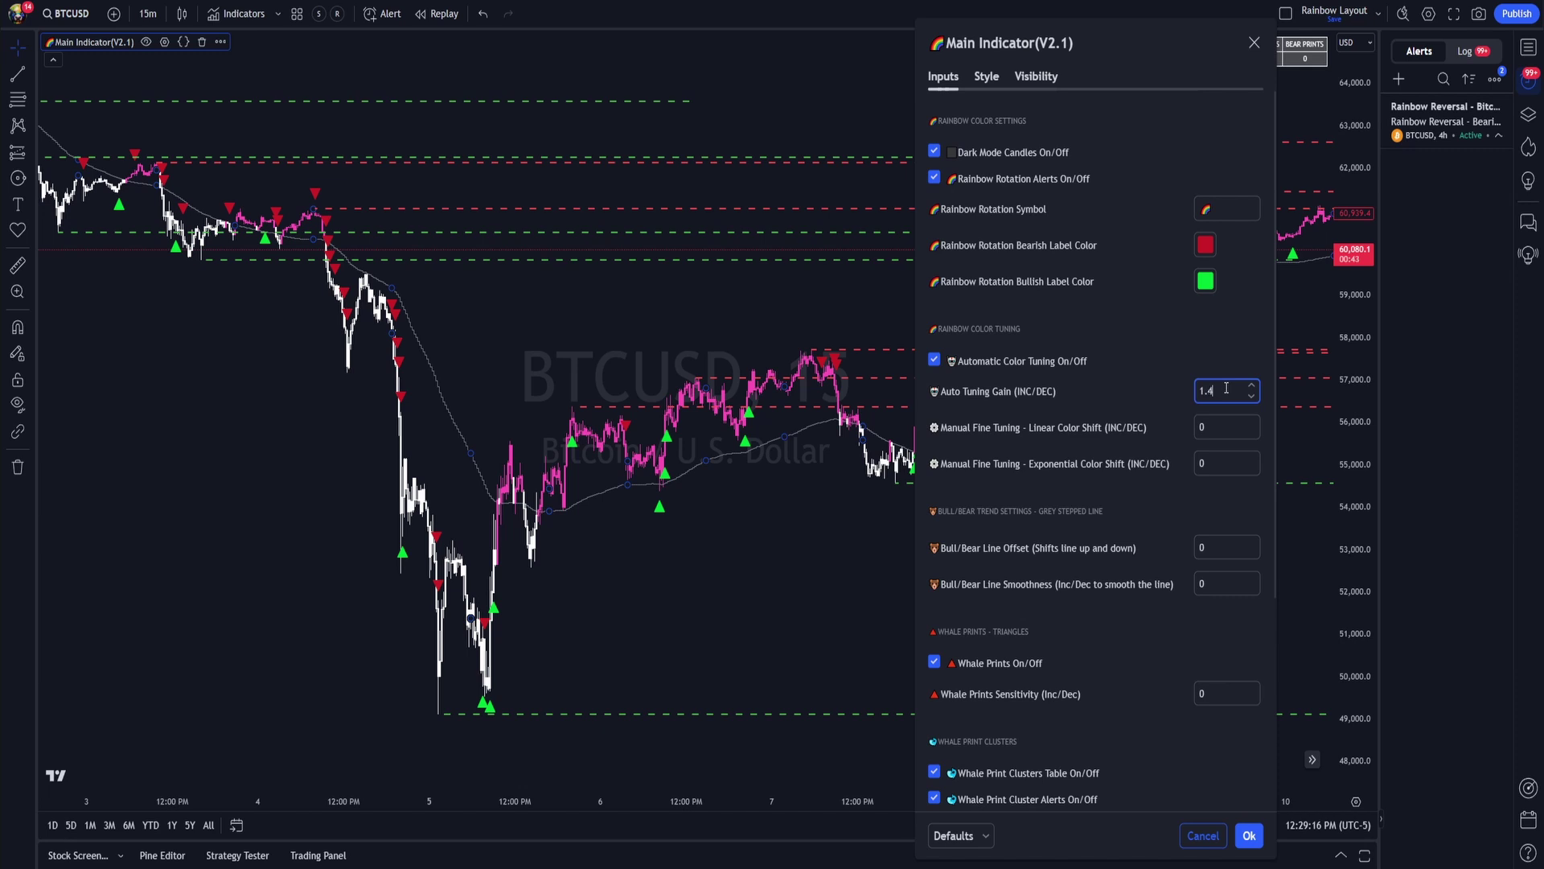
scroll(1227, 388, down, 15)
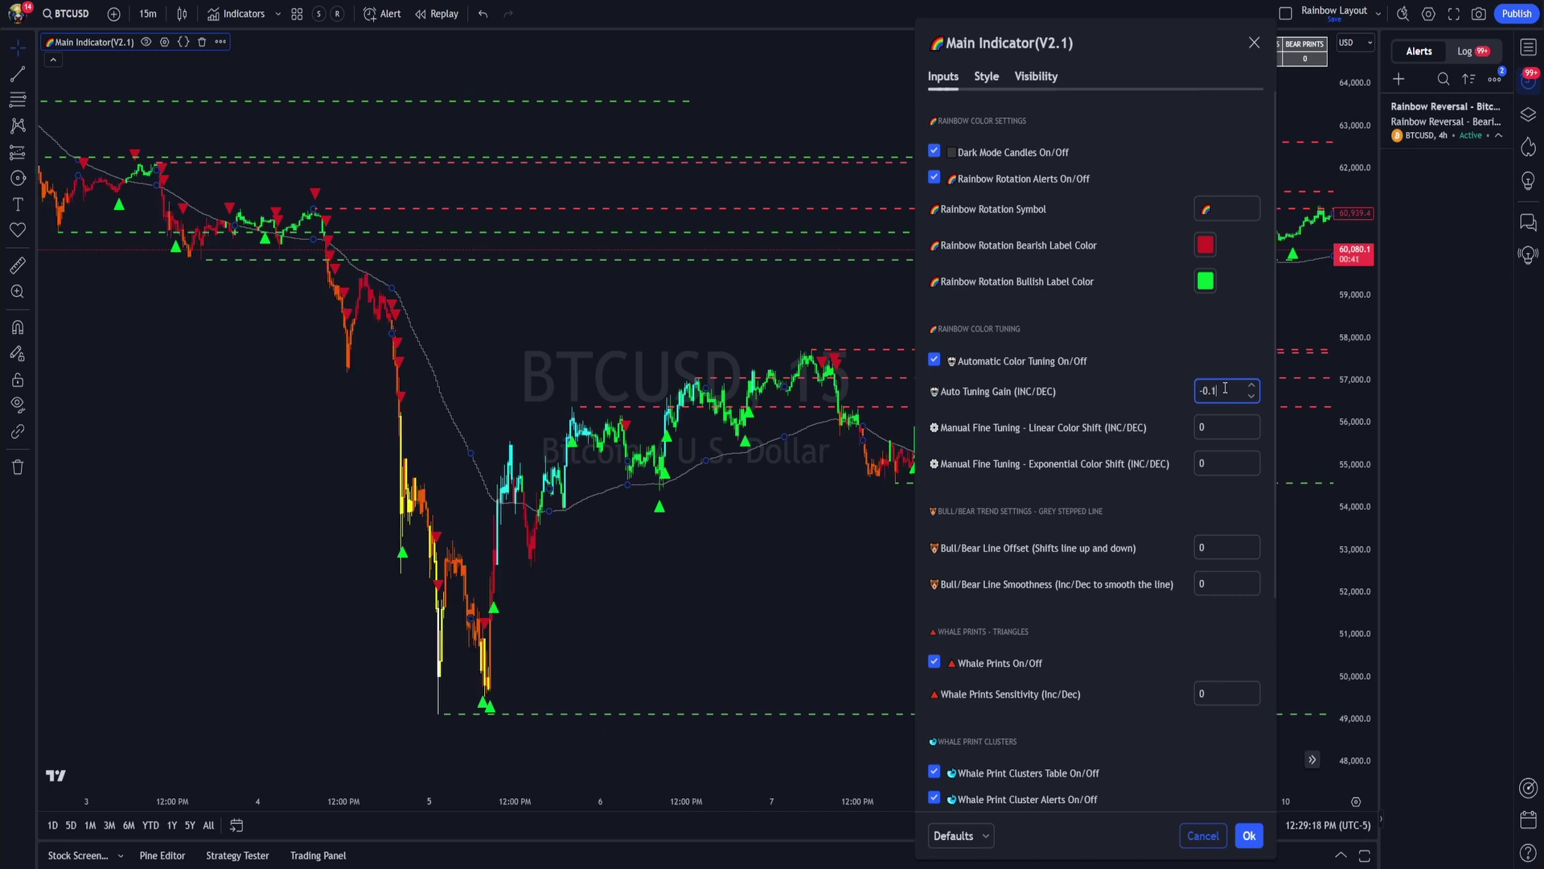
scroll(1222, 388, down, 2)
click(973, 365)
click(973, 365)
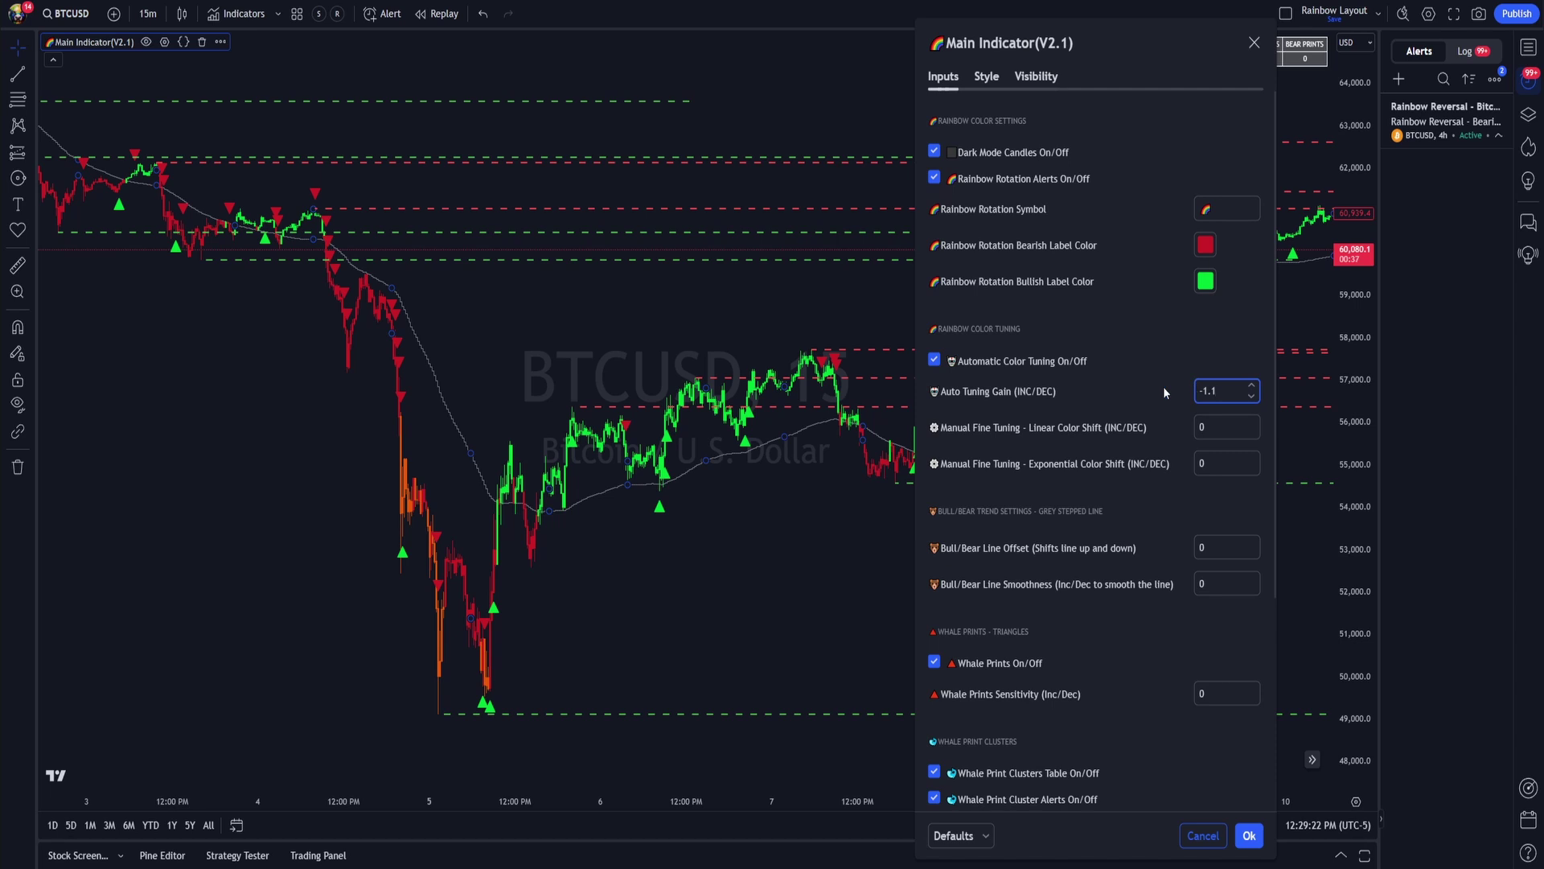
double_click(1197, 391)
click(1077, 391)
- Try Manual Fine Tuning - Linear Color Shift values of -5.25 and -0.75
click(1213, 427)
scroll(1214, 429, up, 1)
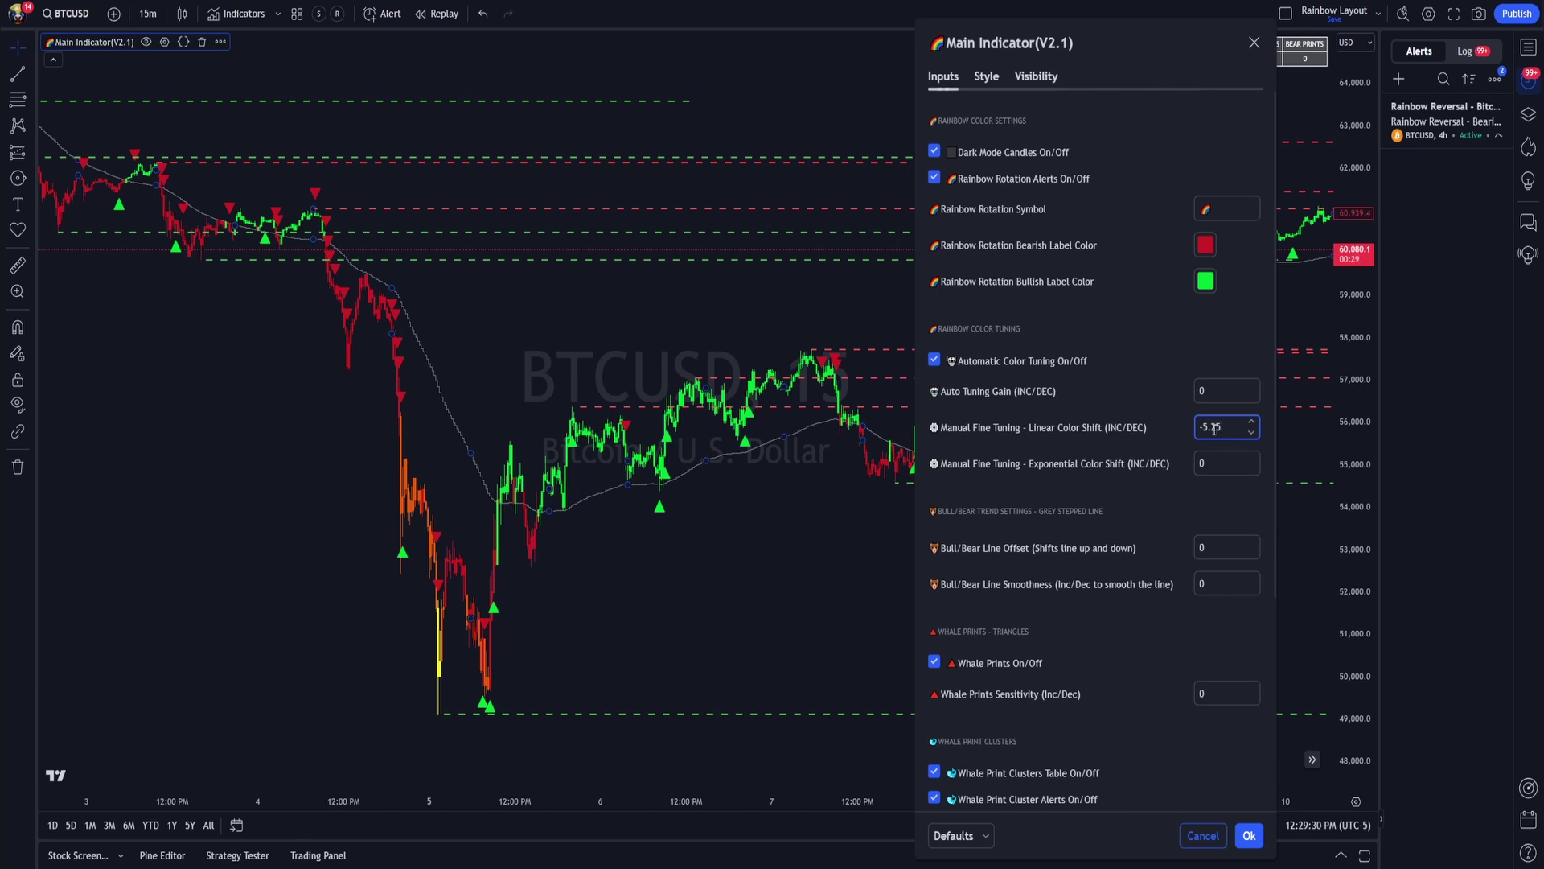
scroll(1213, 429, up, 19)
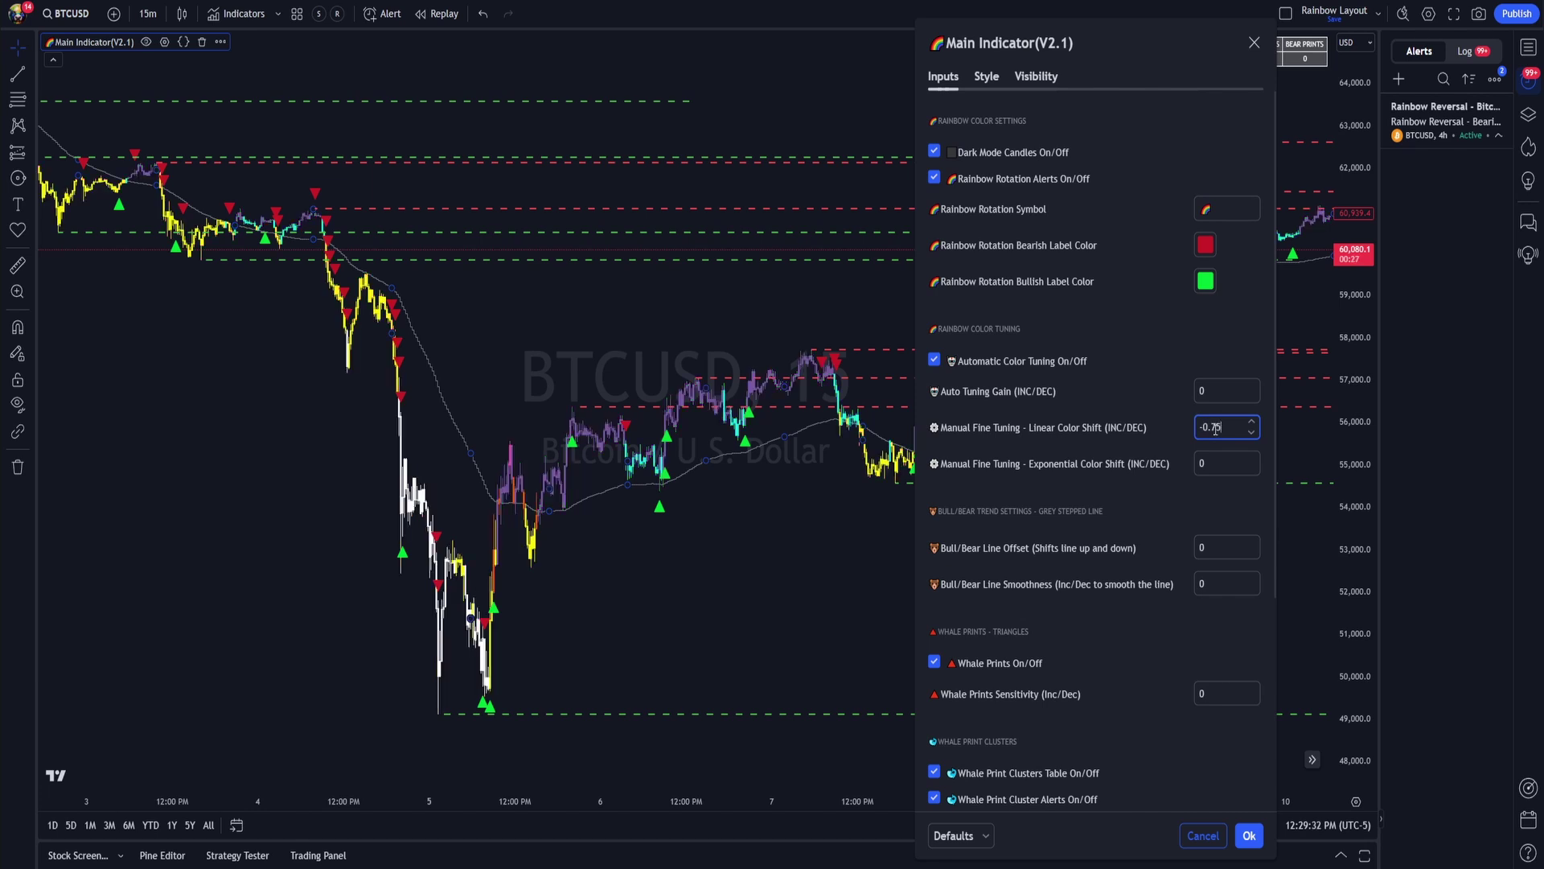
- Raise the Manual Fine Tuning - Exponential Color Shift to 2.5 and on to 7.75
click(1217, 463)
scroll(1217, 464, up, 2)
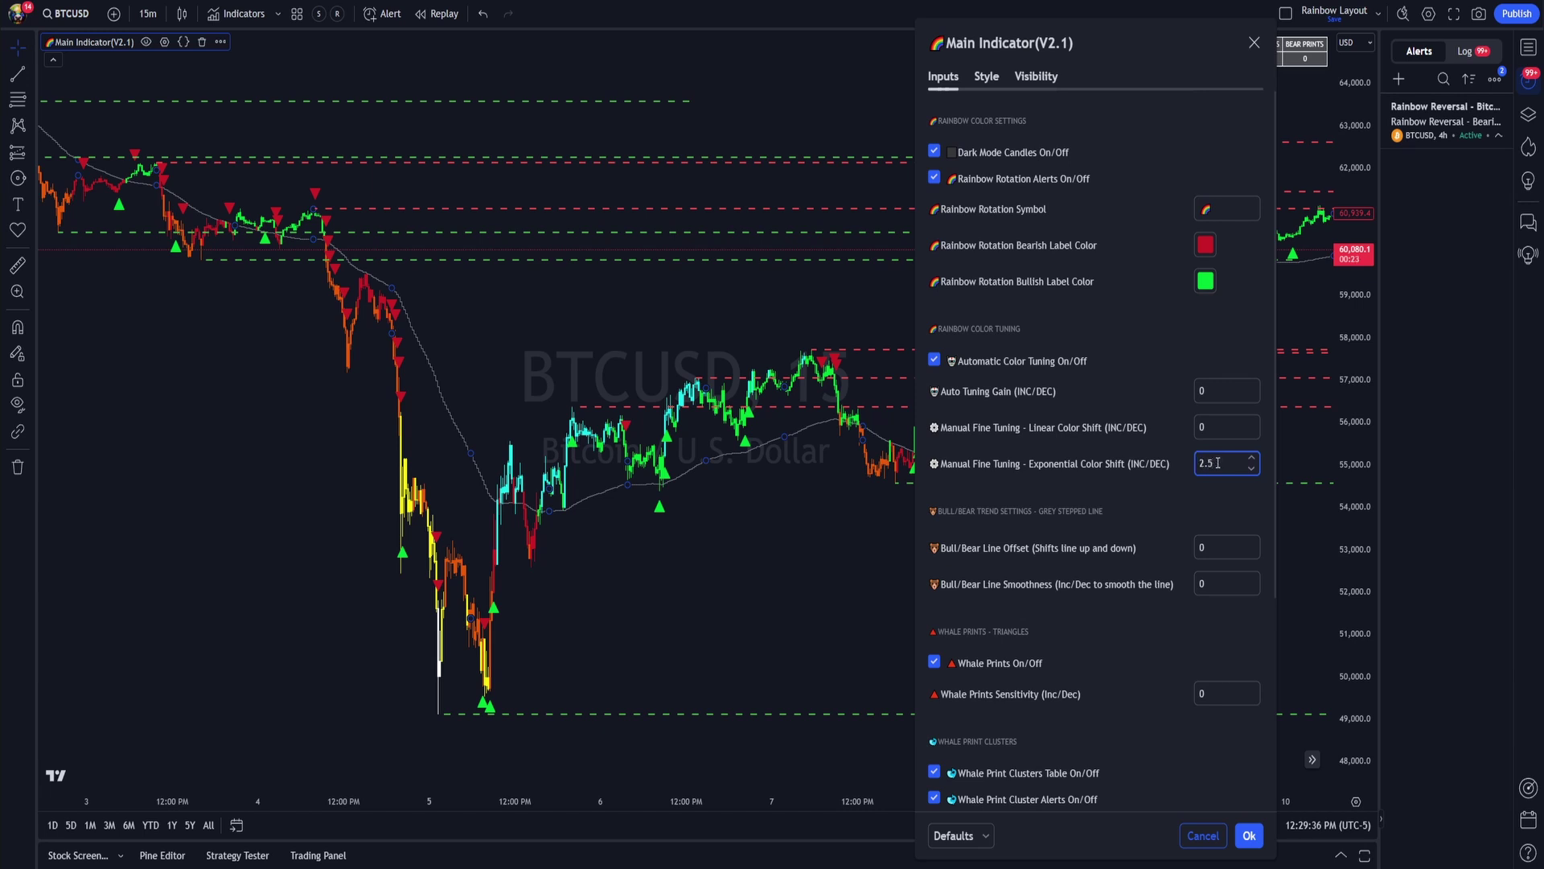
key(BackSpace)
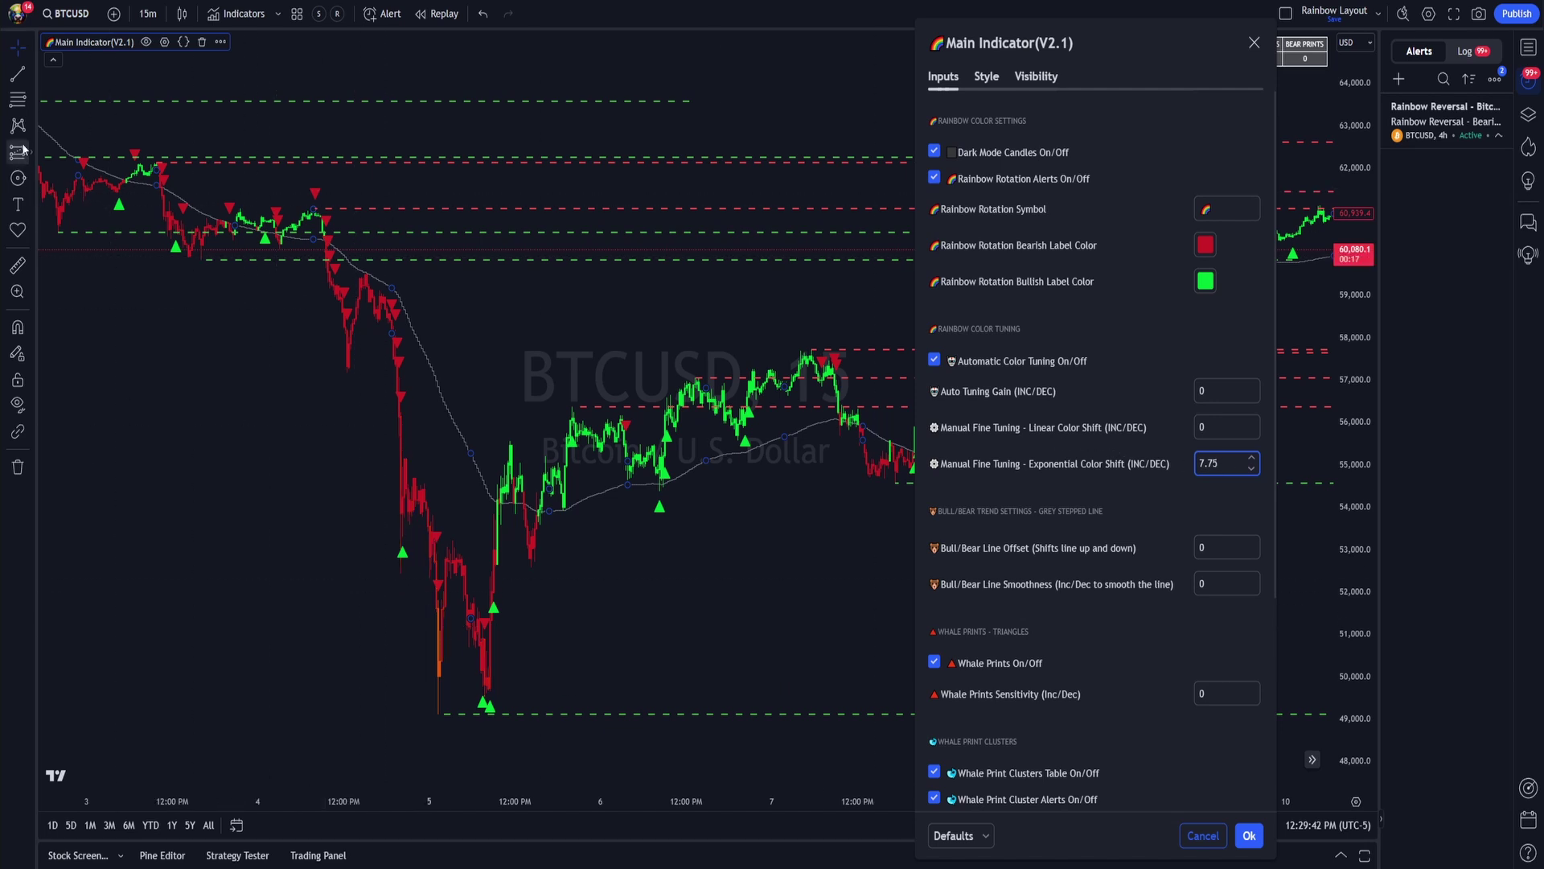
- Brush five stacked horizontal strokes and a downward arrow on the chart beside the early August price drop
click(28, 74)
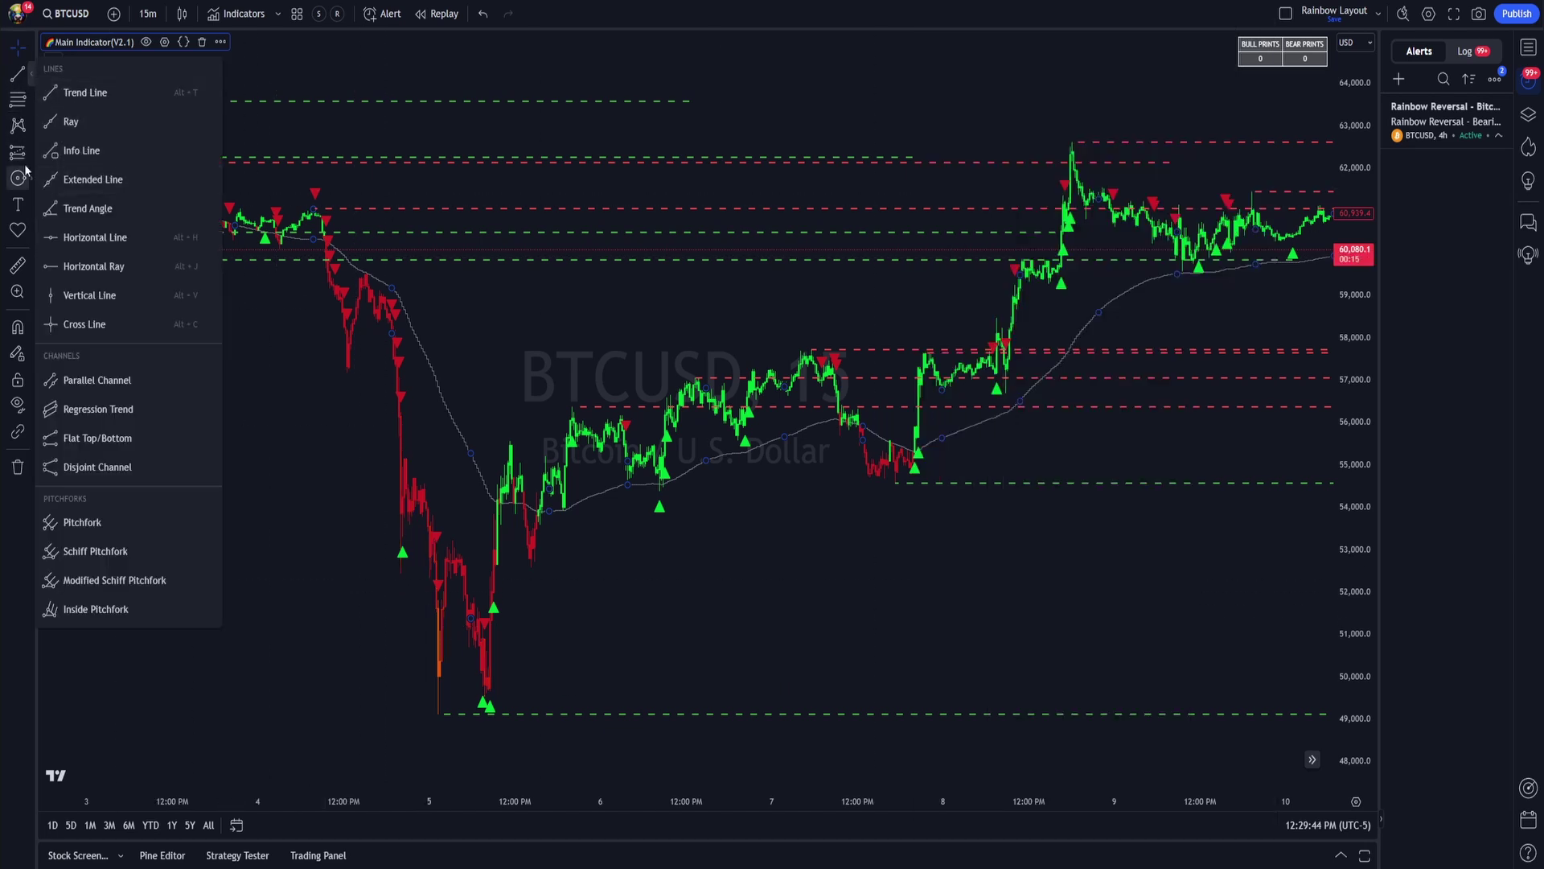
click(30, 110)
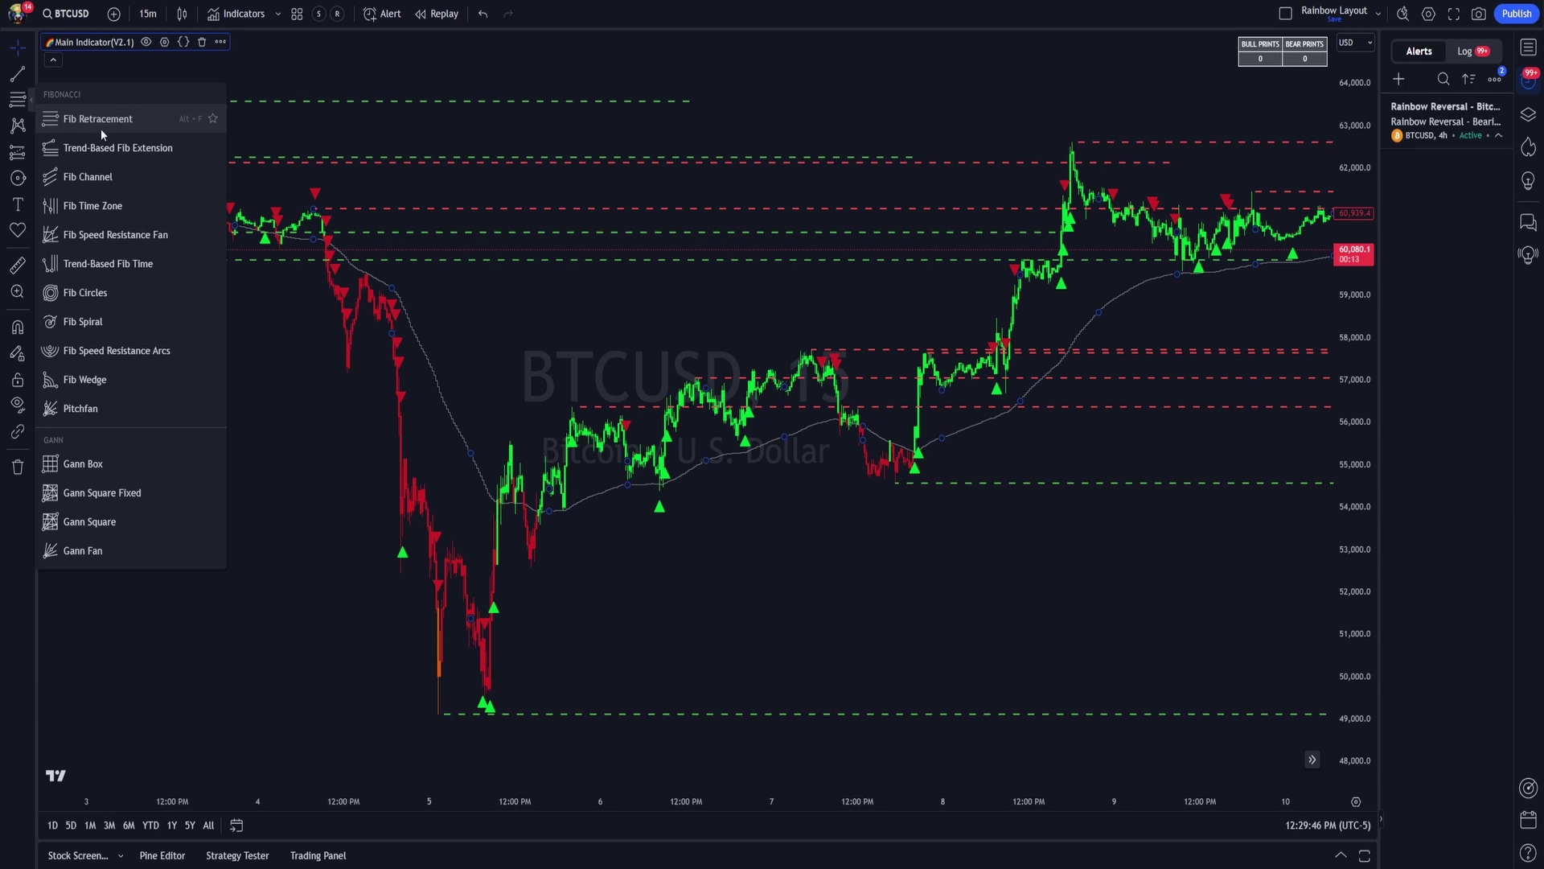
click(30, 127)
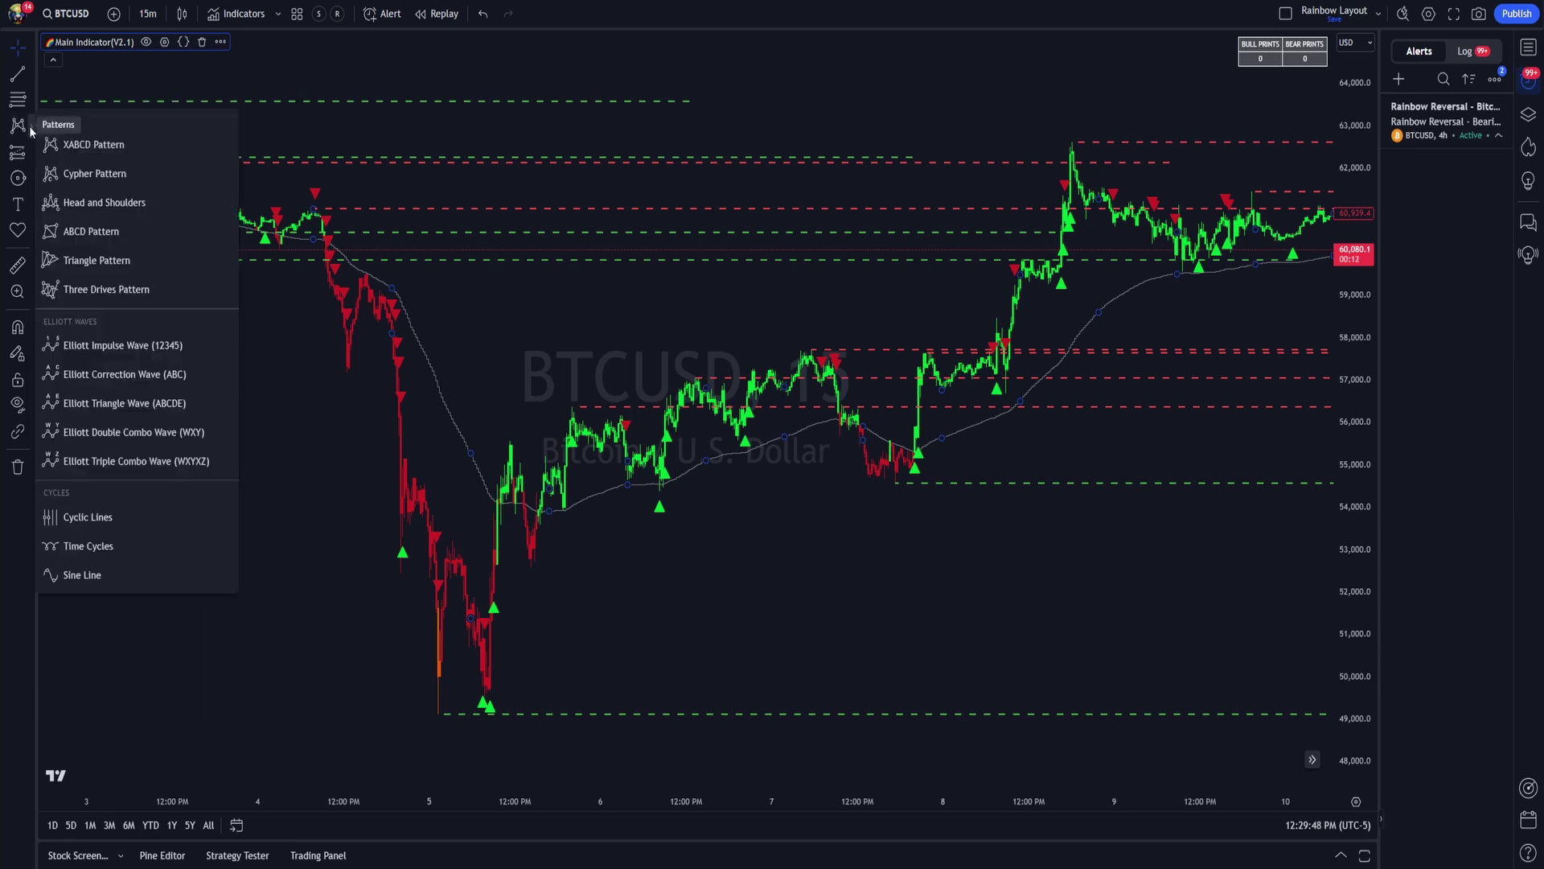
click(30, 177)
click(81, 197)
mouse_move(98, 563)
mouse_down()
mouse_move(229, 572)
mouse_move(244, 594)
mouse_up()
drag(111, 613, 286, 621)
drag(157, 644, 286, 641)
drag(183, 669, 281, 671)
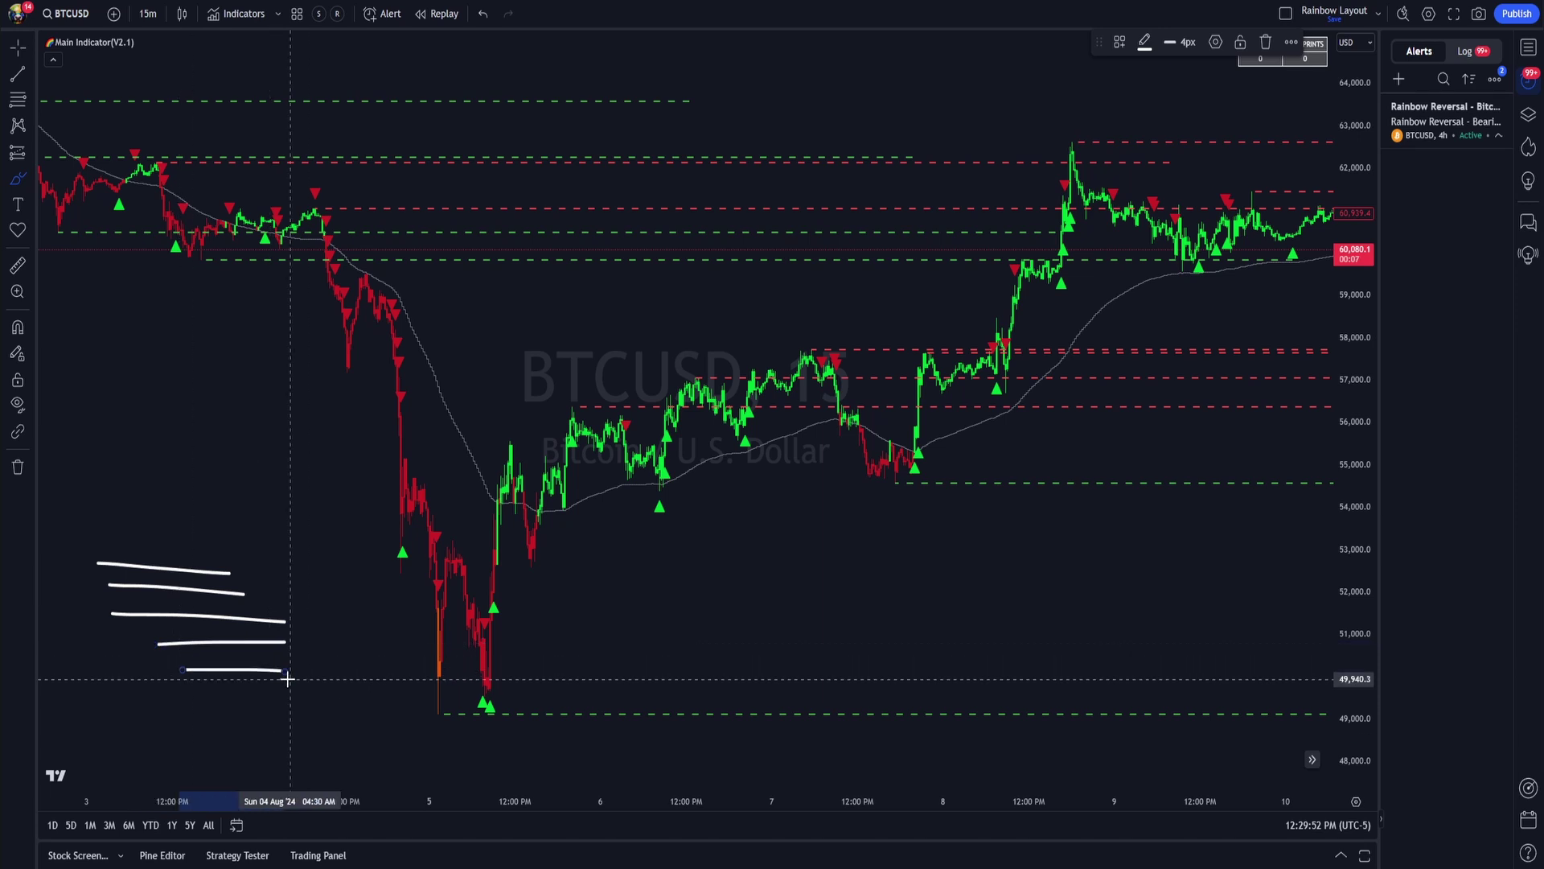
mouse_move(300, 575)
mouse_down()
mouse_move(320, 658)
mouse_move(286, 653)
mouse_up()
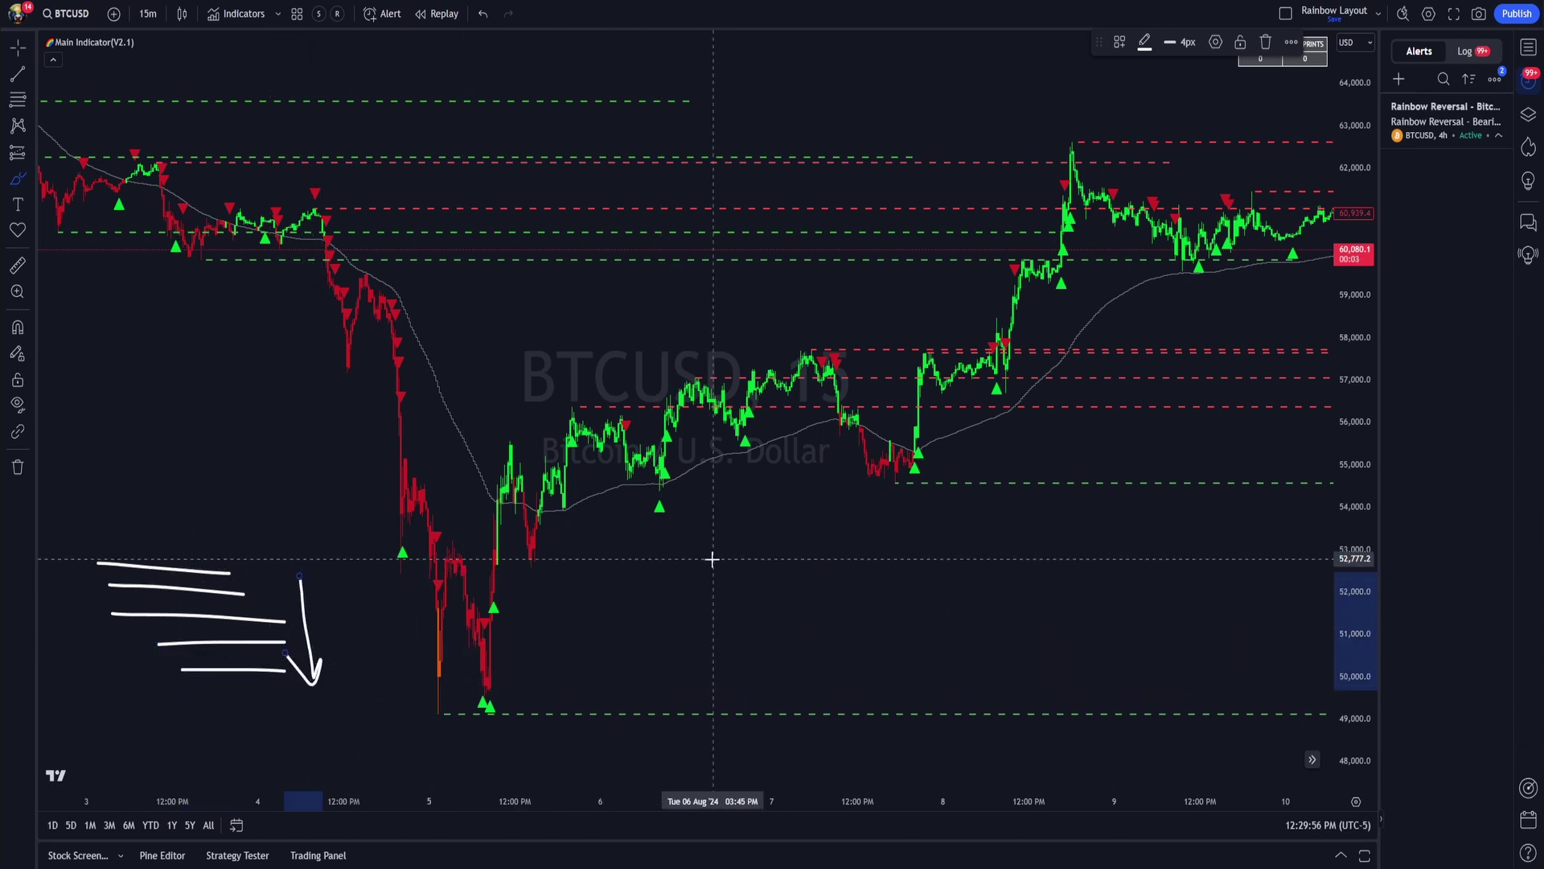
- Brush four separate rising strokes, one below another, beneath the recovery candles of August 6 to 9
drag(659, 565, 806, 549)
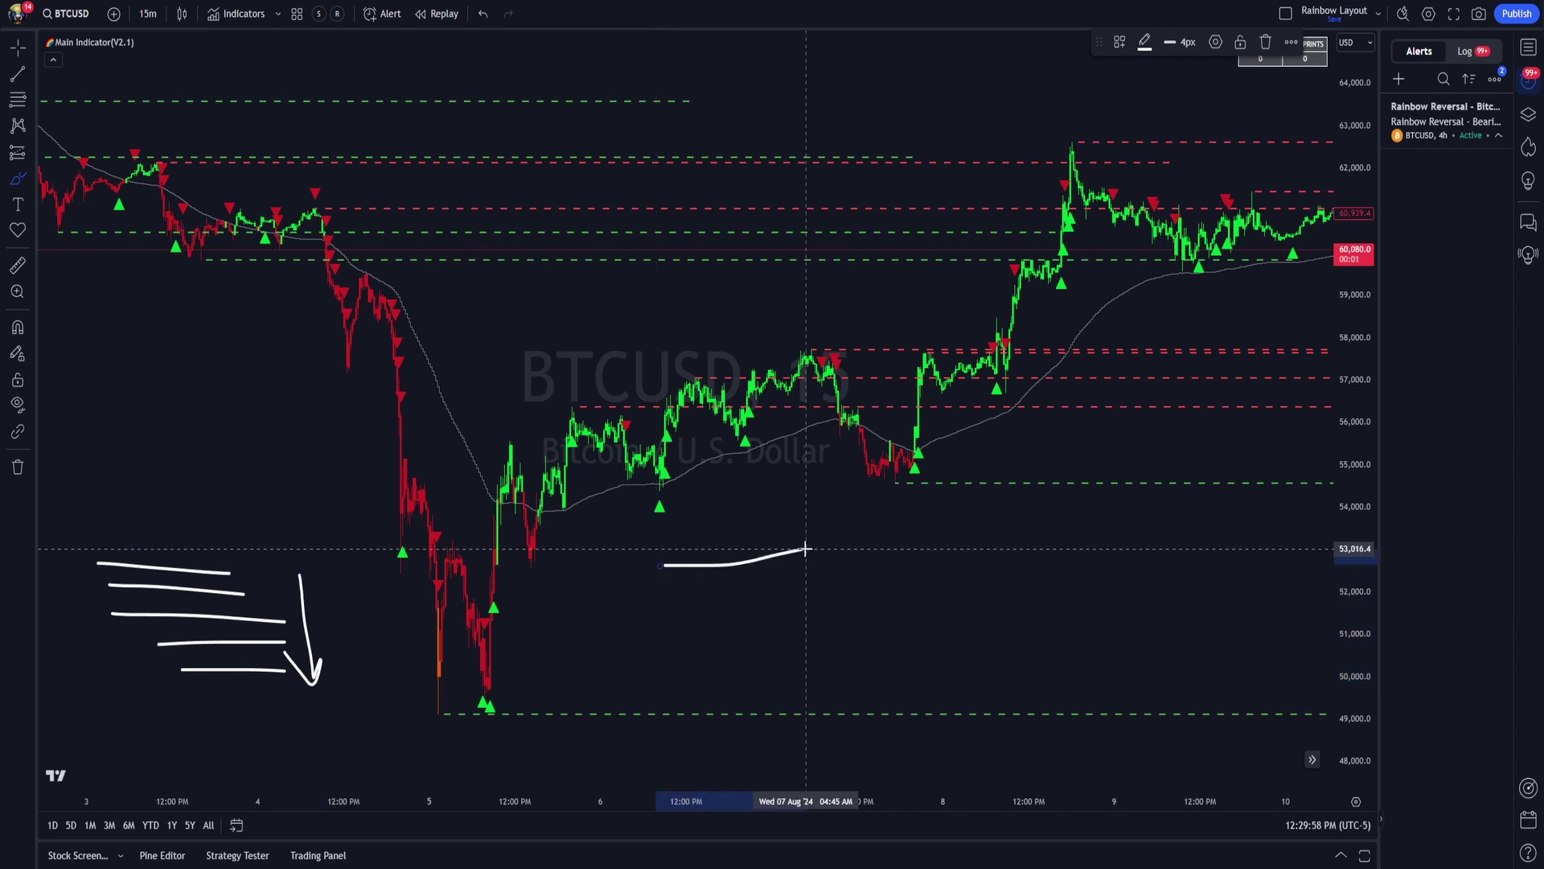
drag(687, 627, 836, 605)
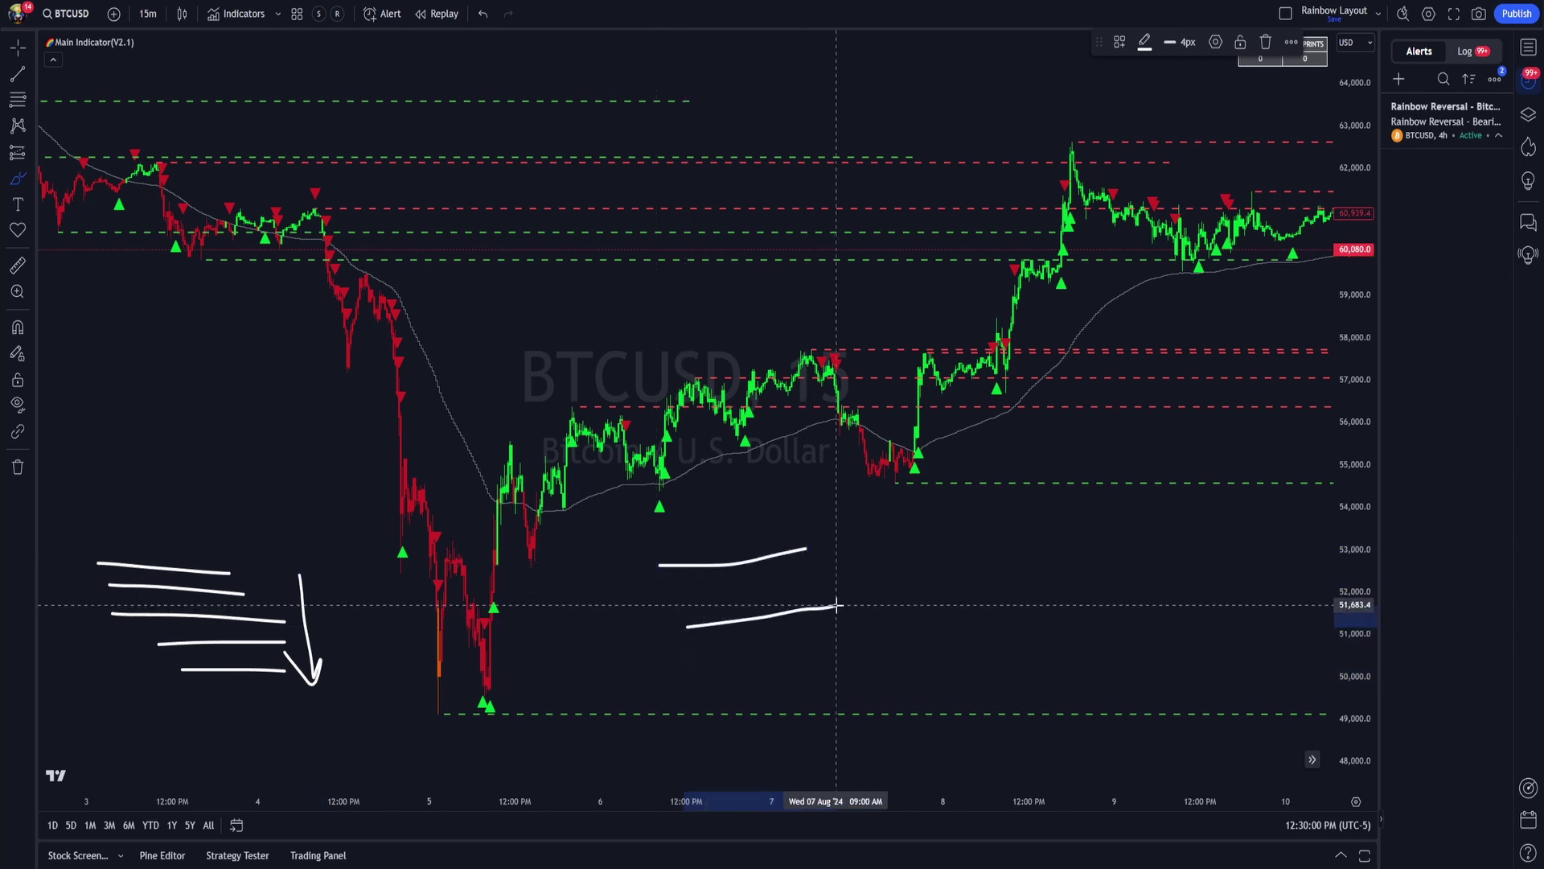
drag(718, 732, 986, 674)
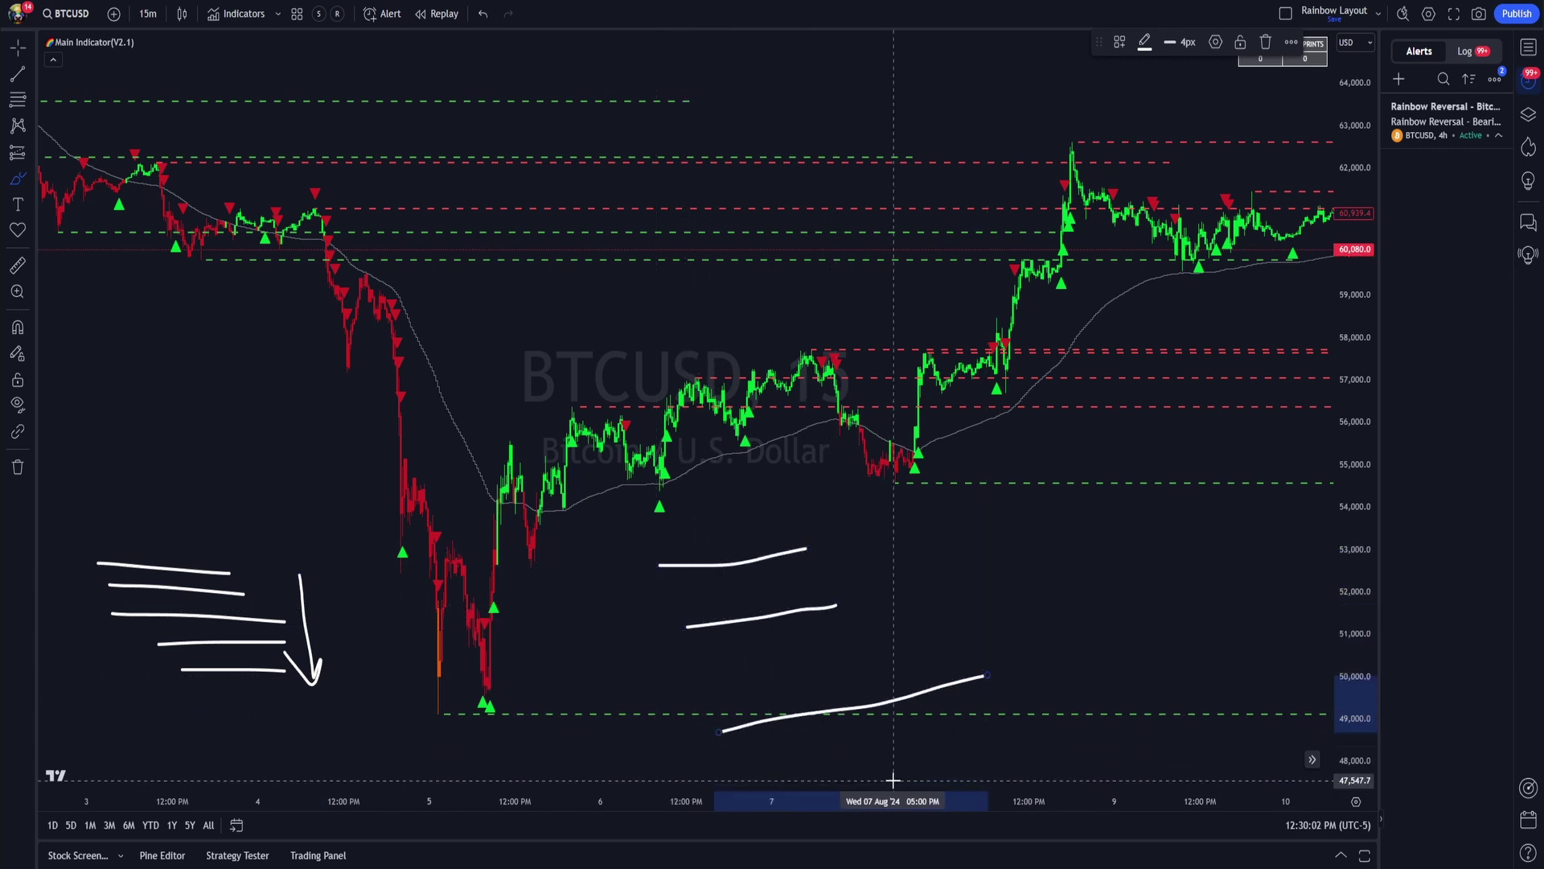
scroll(893, 780, down, 3)
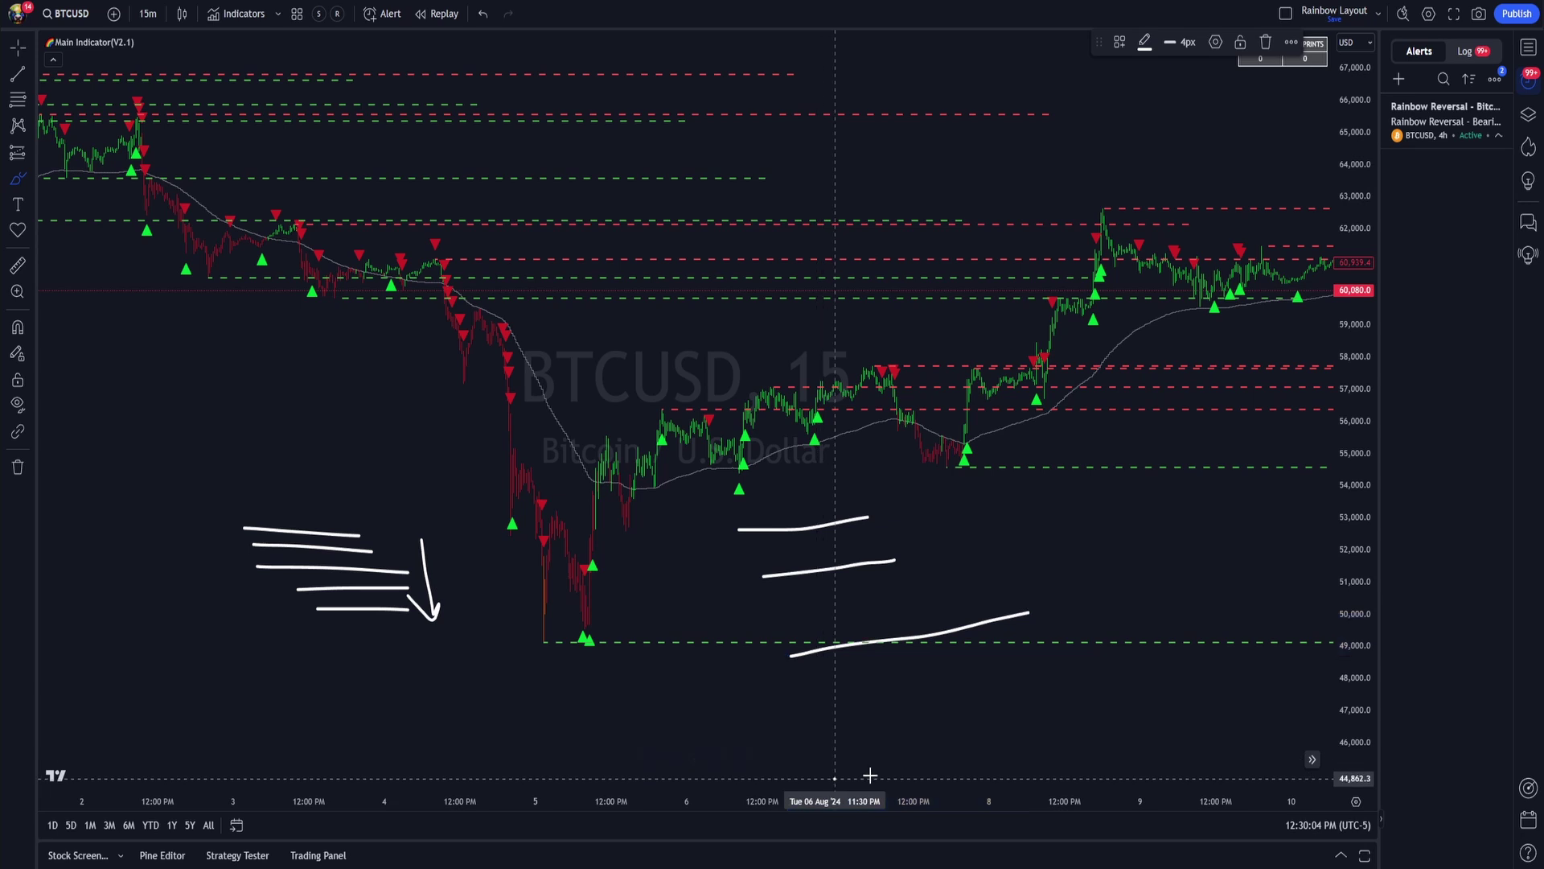
drag(837, 777, 1230, 689)
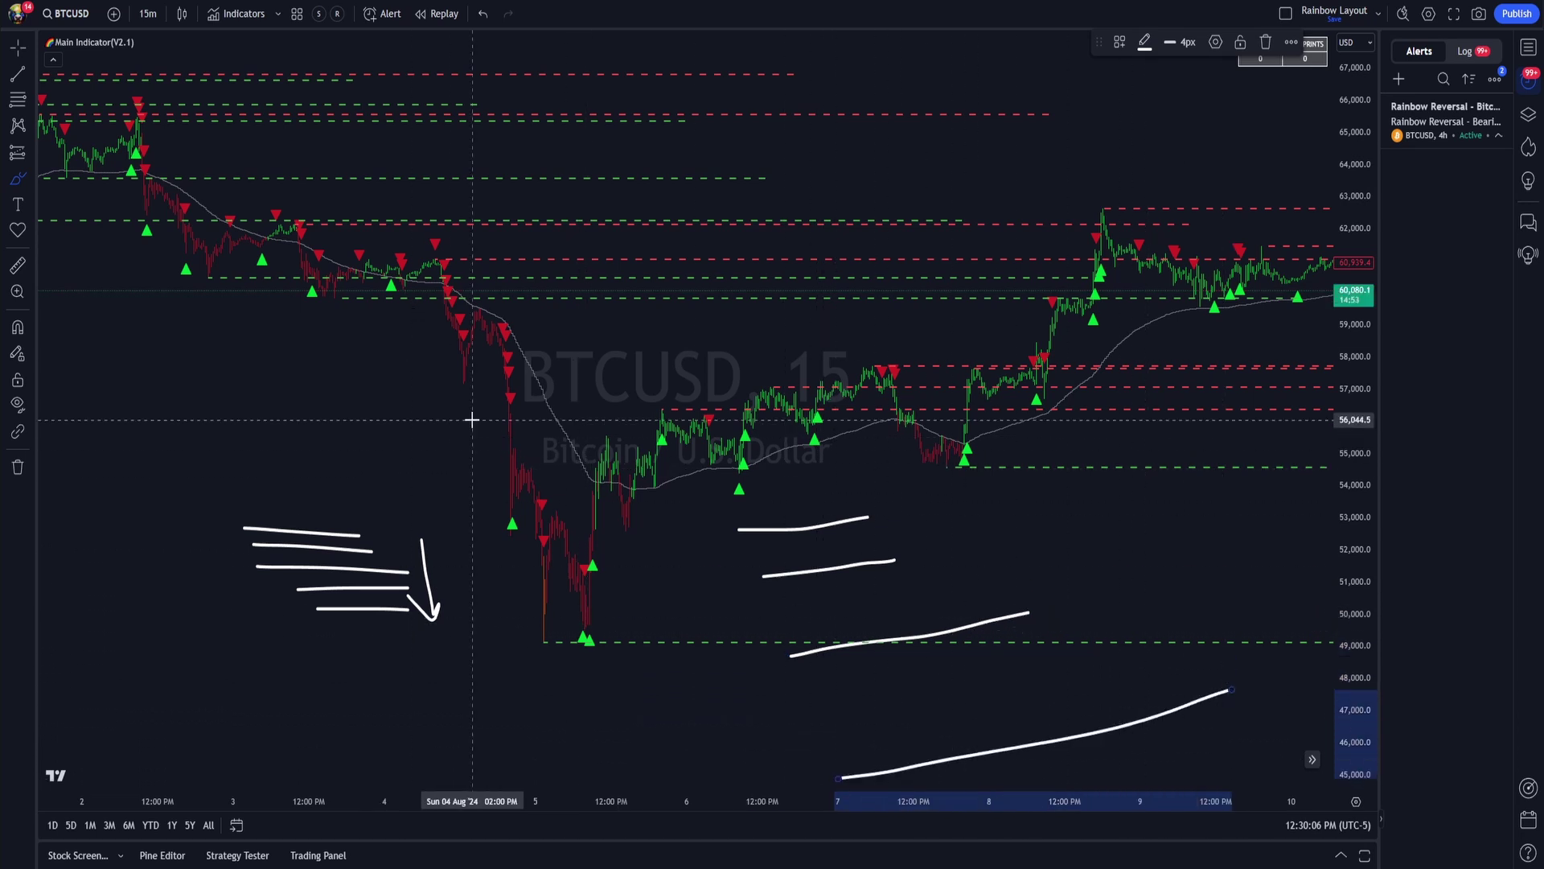
- Reset the Main Indicator's settings to their defaults and close the settings dialog
click(164, 42)
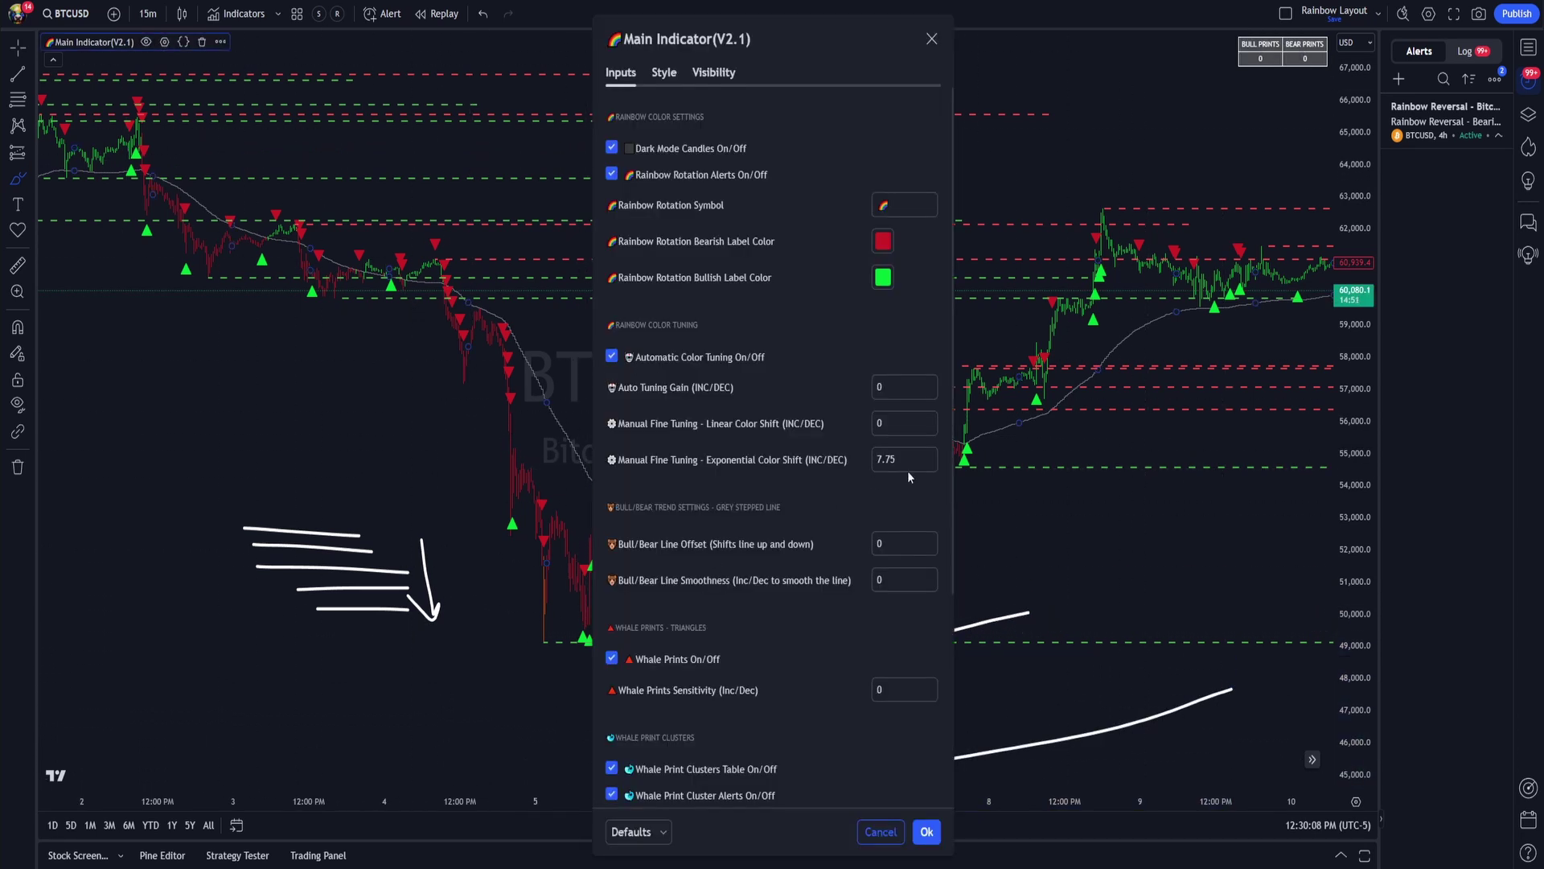
click(651, 831)
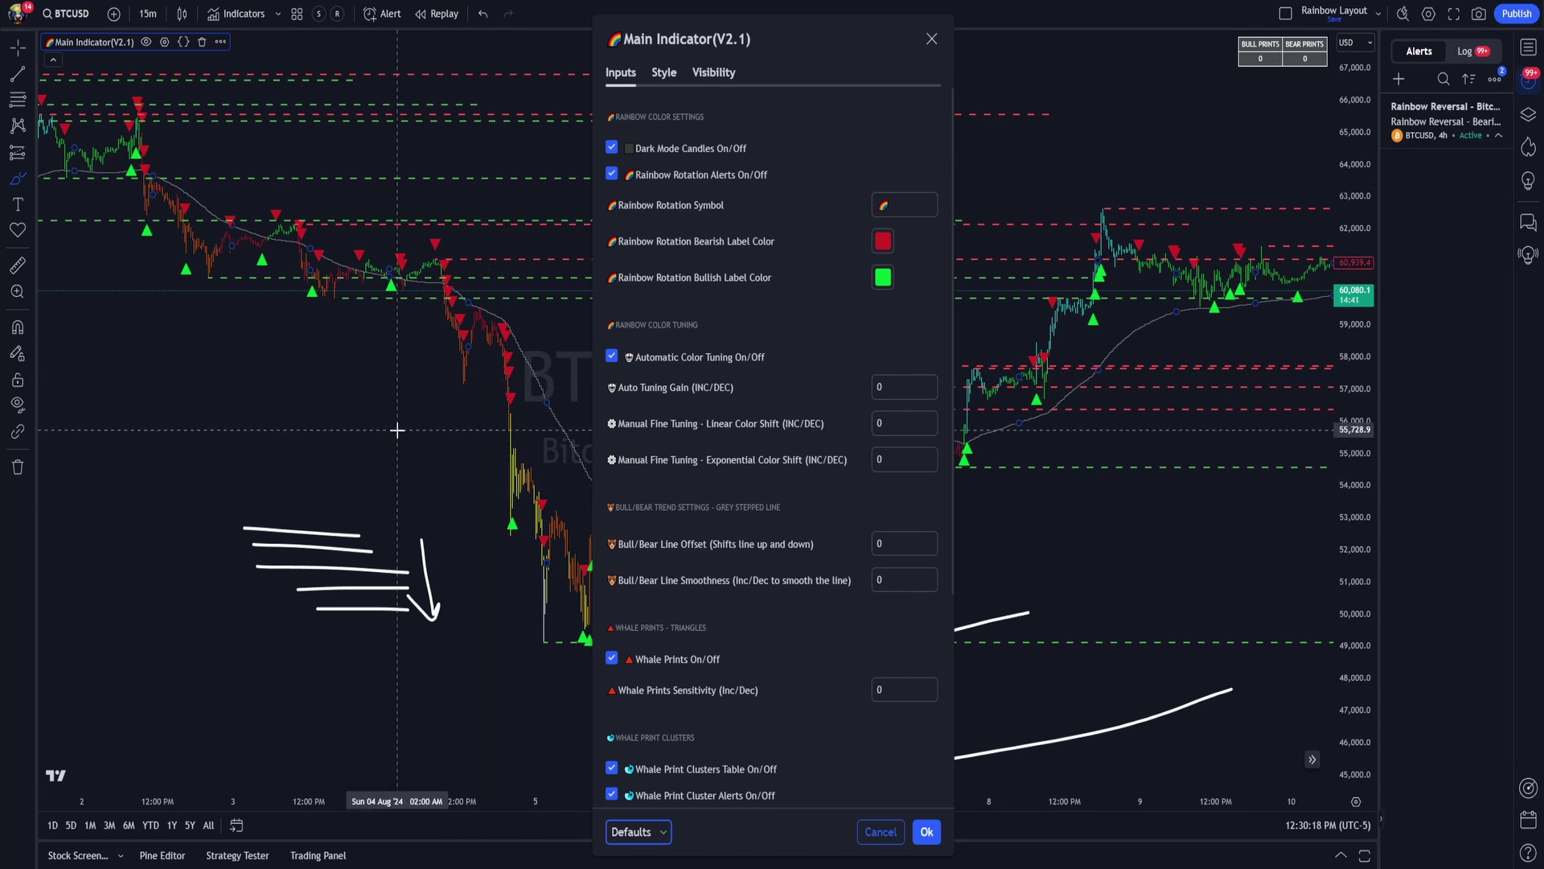
key(Escape)
- Change the chart interval to 4 hours and remove all drawings from the chart
click(148, 14)
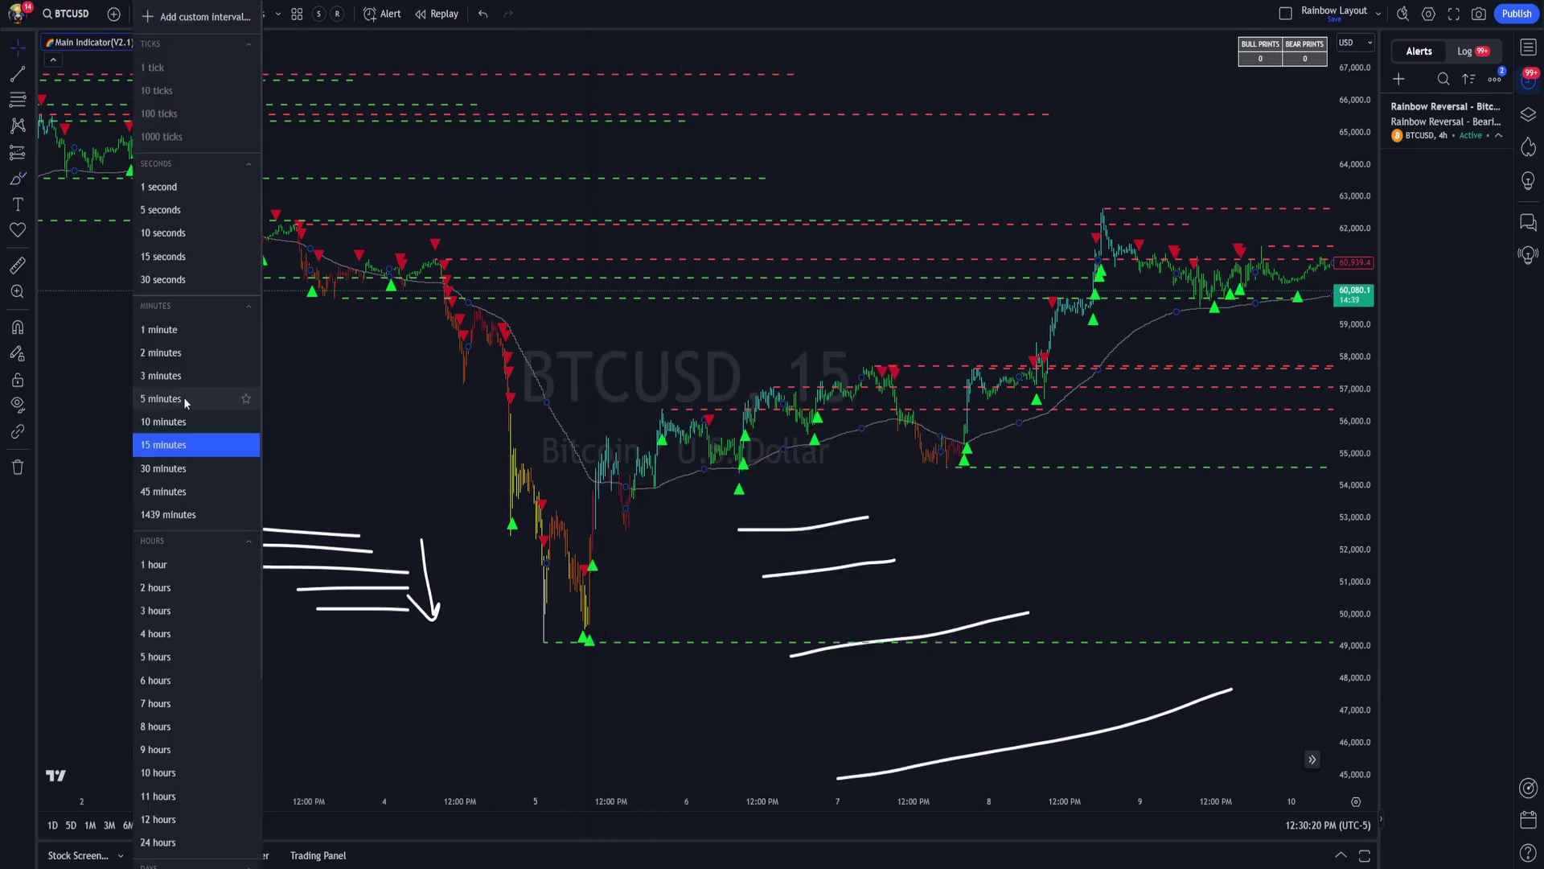
click(176, 634)
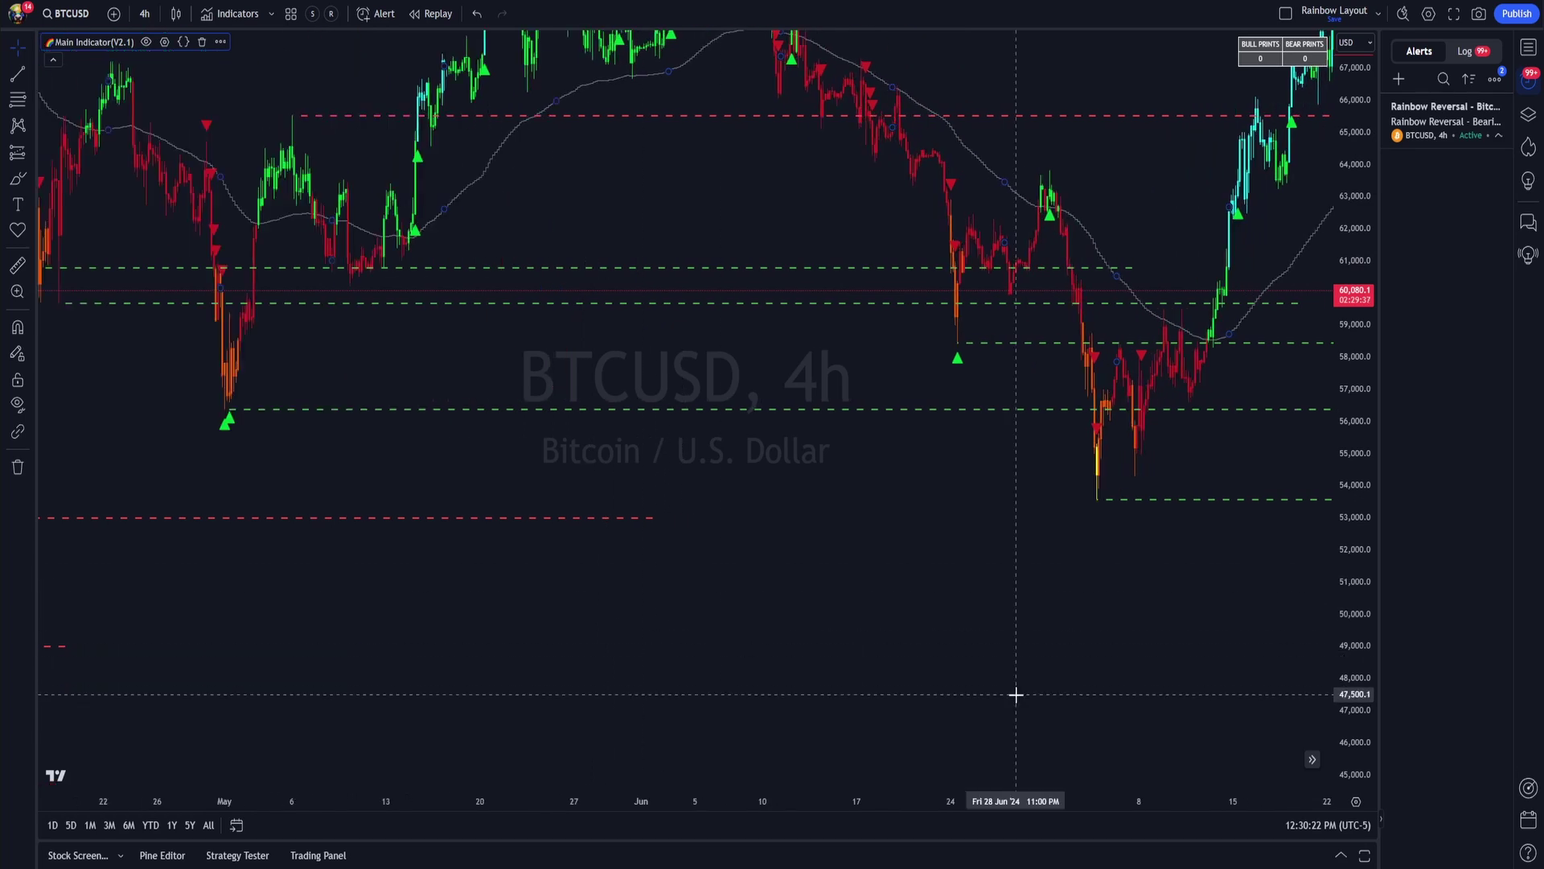
scroll(751, 665, up, 5)
right_click(700, 555)
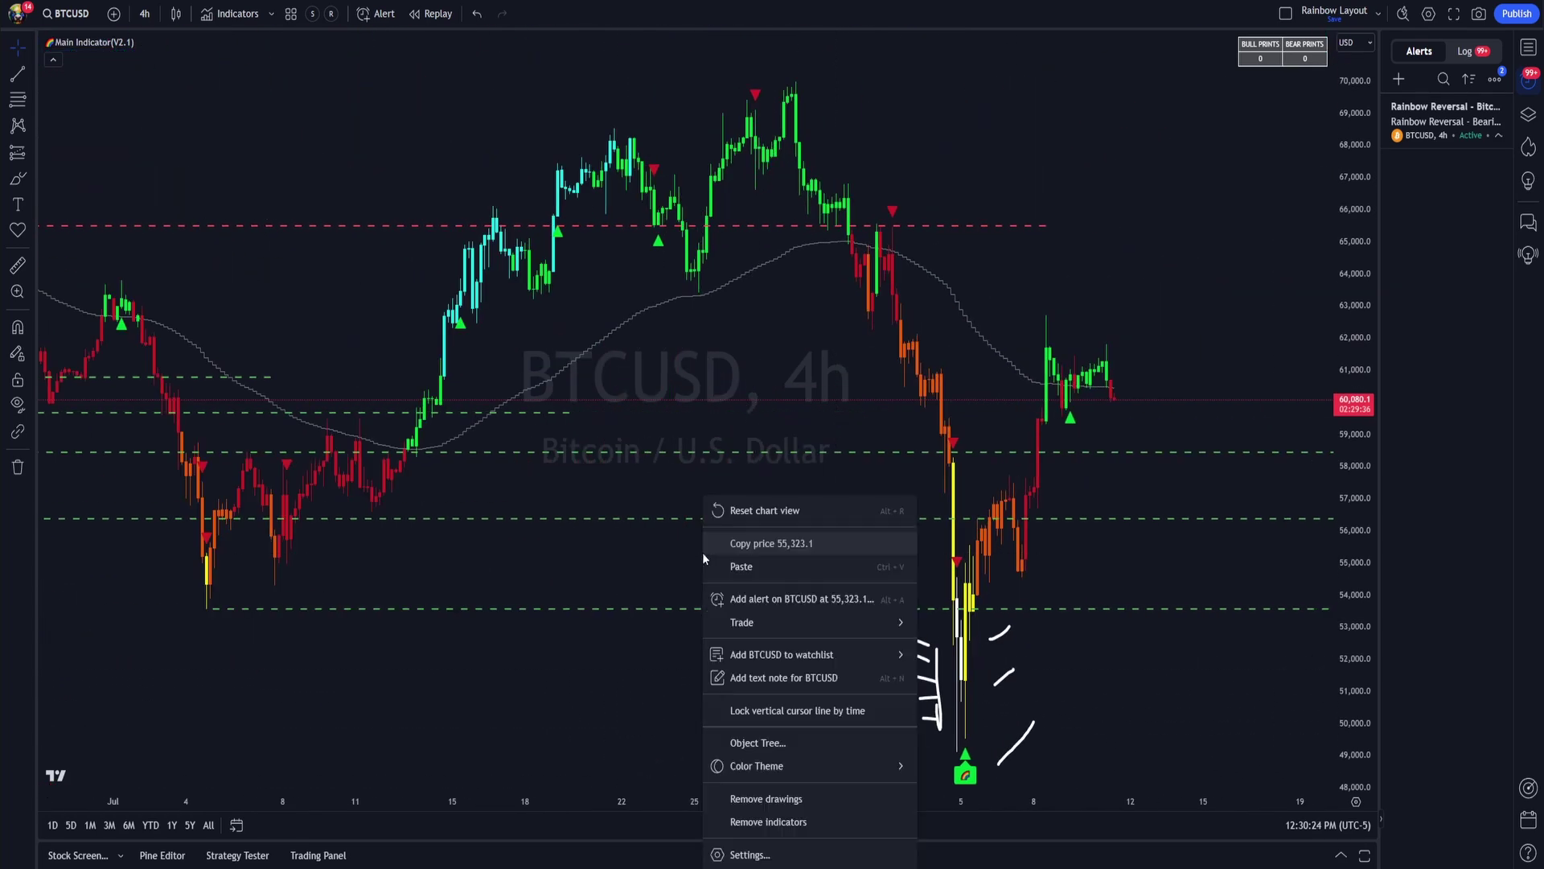
click(749, 765)
scroll(651, 575, up, 3)
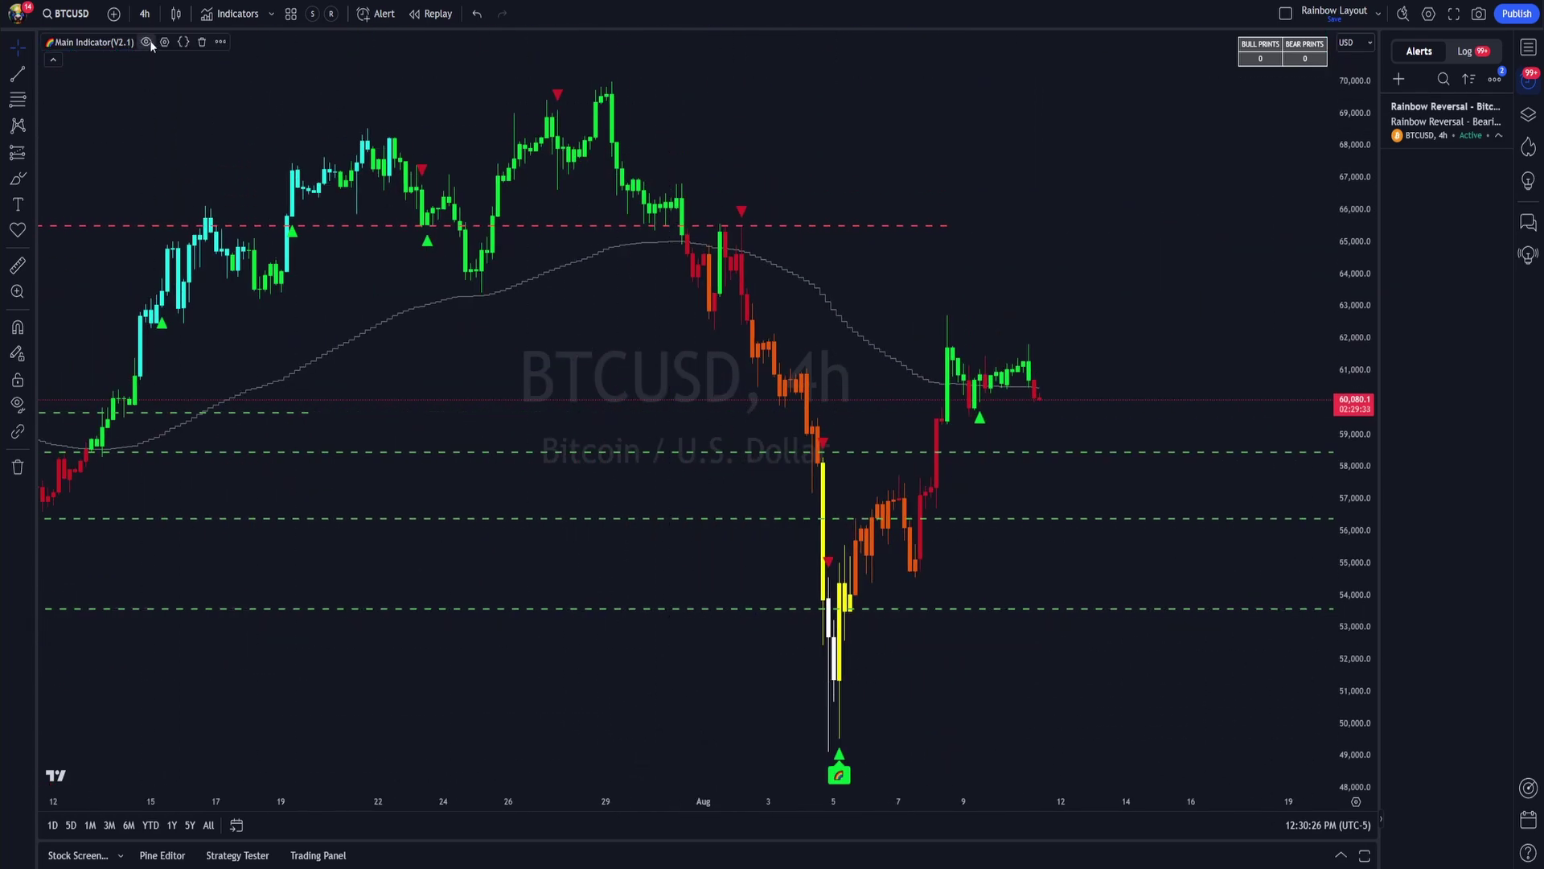
- Reopen the Main Indicator settings, move the dialog clear of the August candles, and raise the Linear Color Shift to 14.5
click(164, 42)
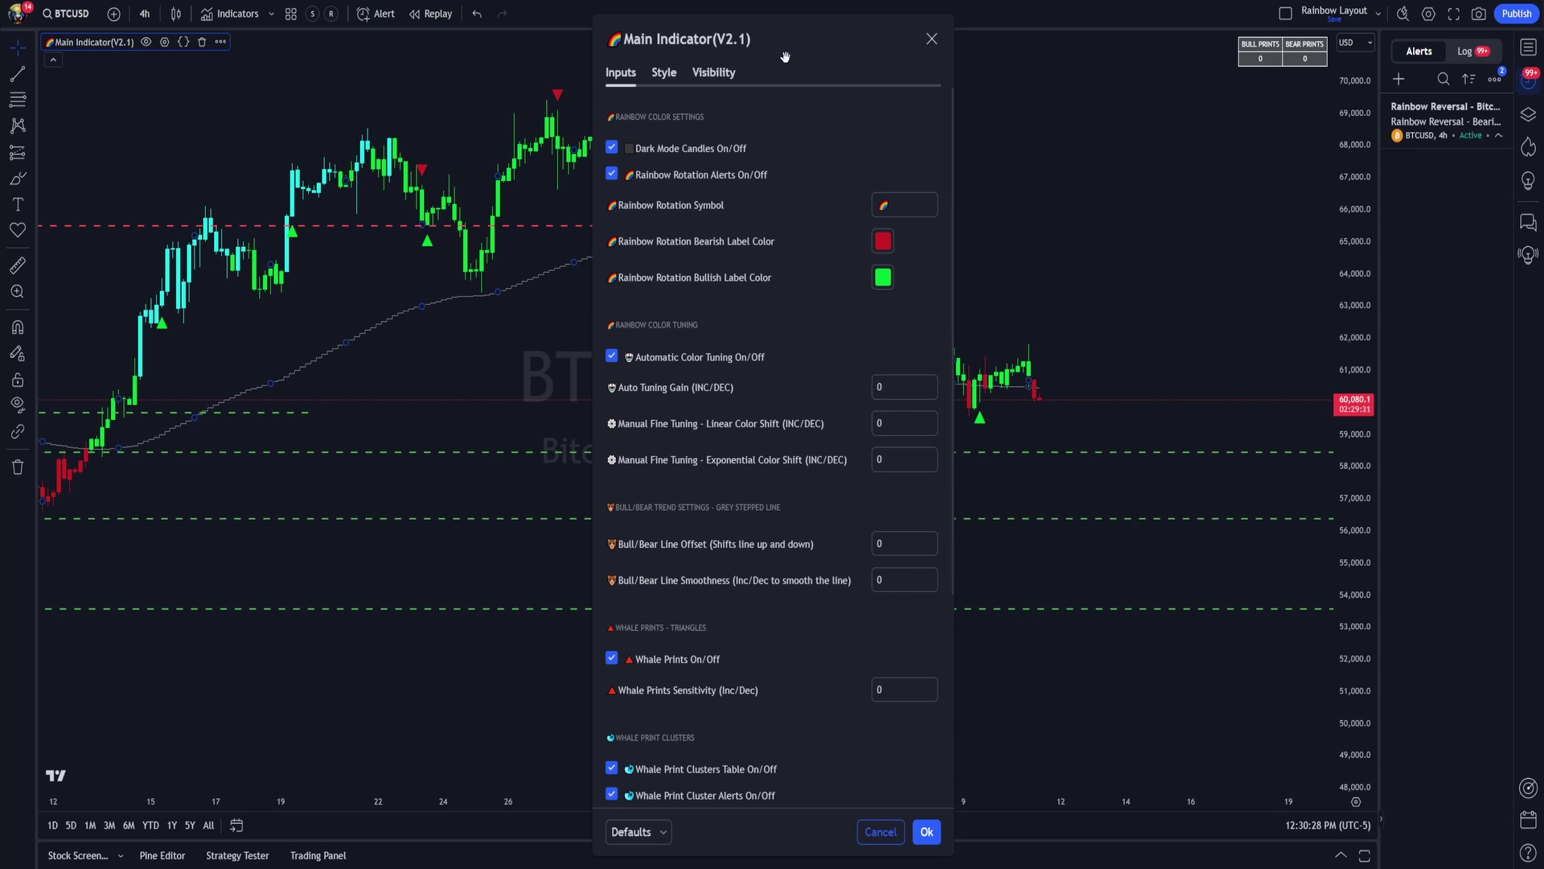
drag(785, 57, 386, 57)
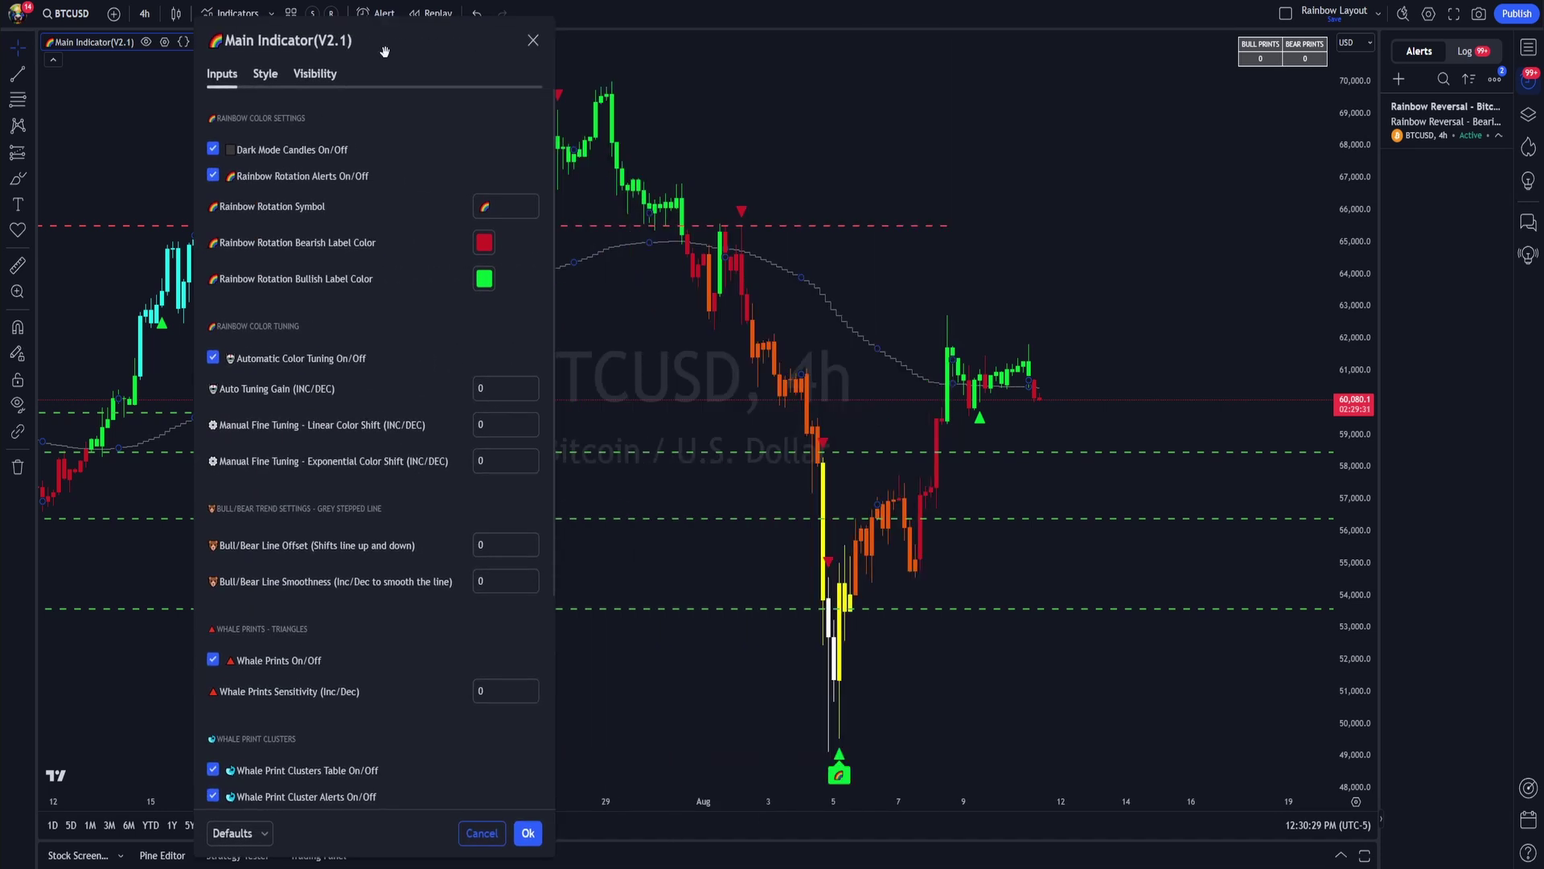
click(496, 427)
text(1.25)
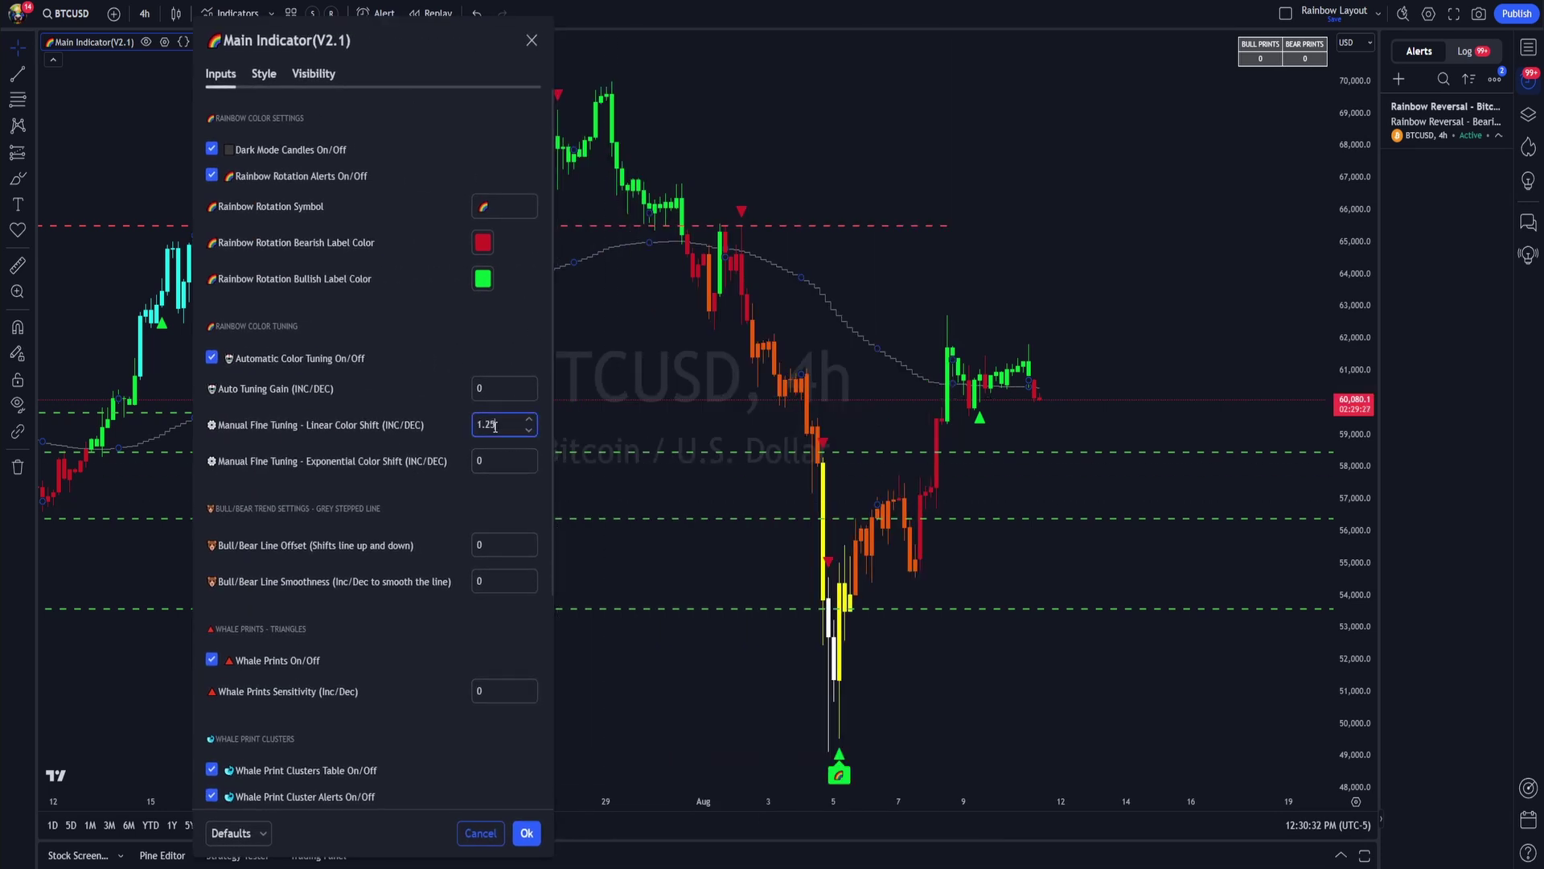
key(BackSpace)
key(BackSpace)
key(BackSpace)
key(BackSpace)
text(7)
scroll(497, 432, up, 8)
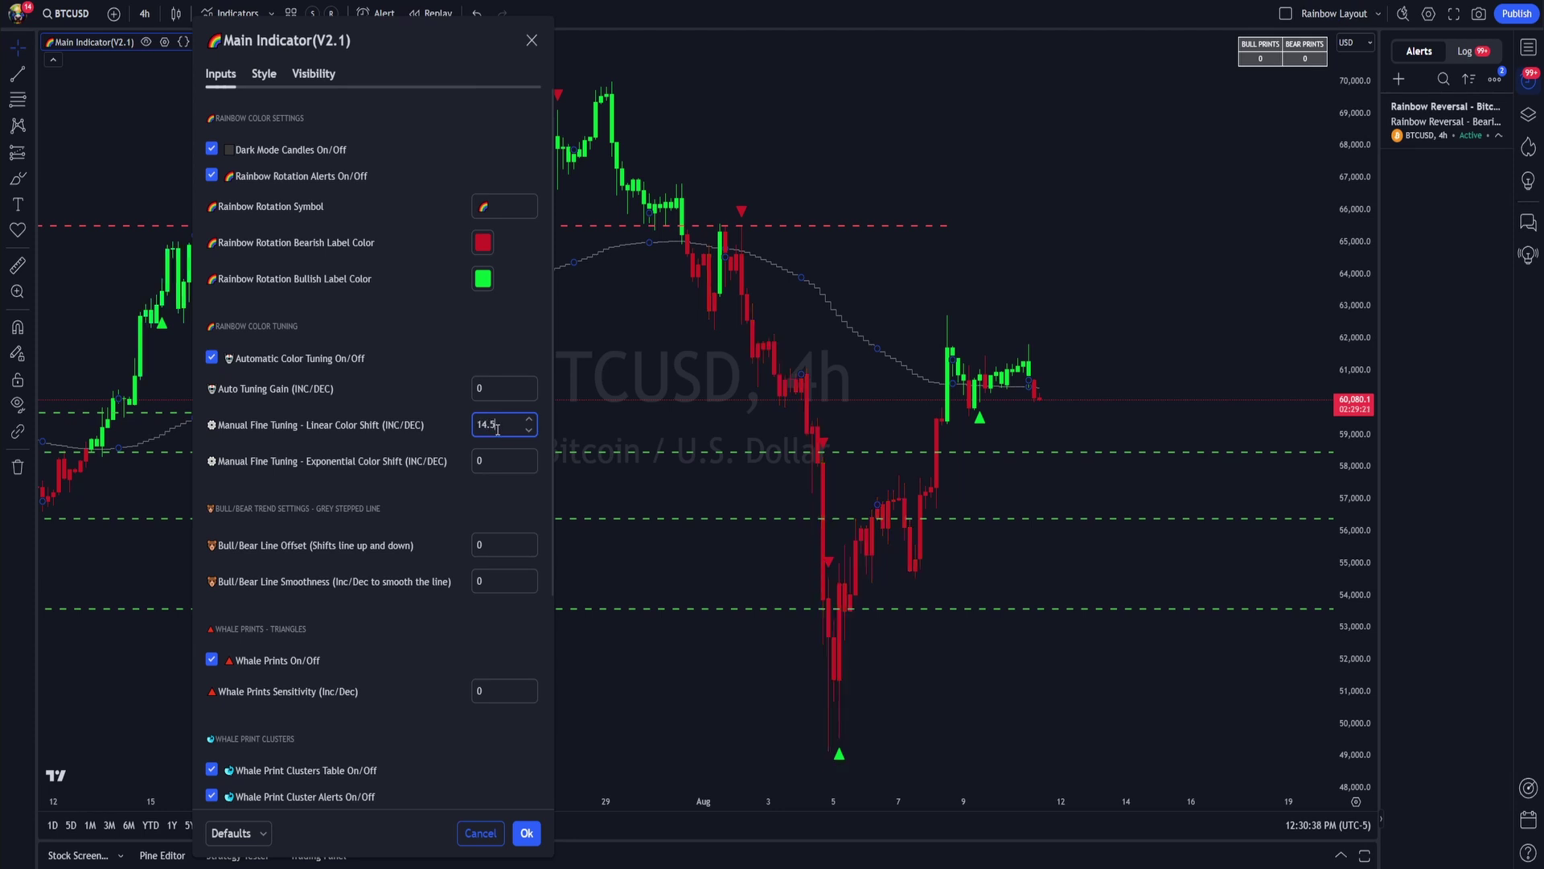
- Lower the Linear Color Shift gradually to -20 and raise the Exponential Color Shift to 6.75
scroll(498, 430, down, 5)
scroll(489, 397, down, 3)
scroll(494, 211, down, 5)
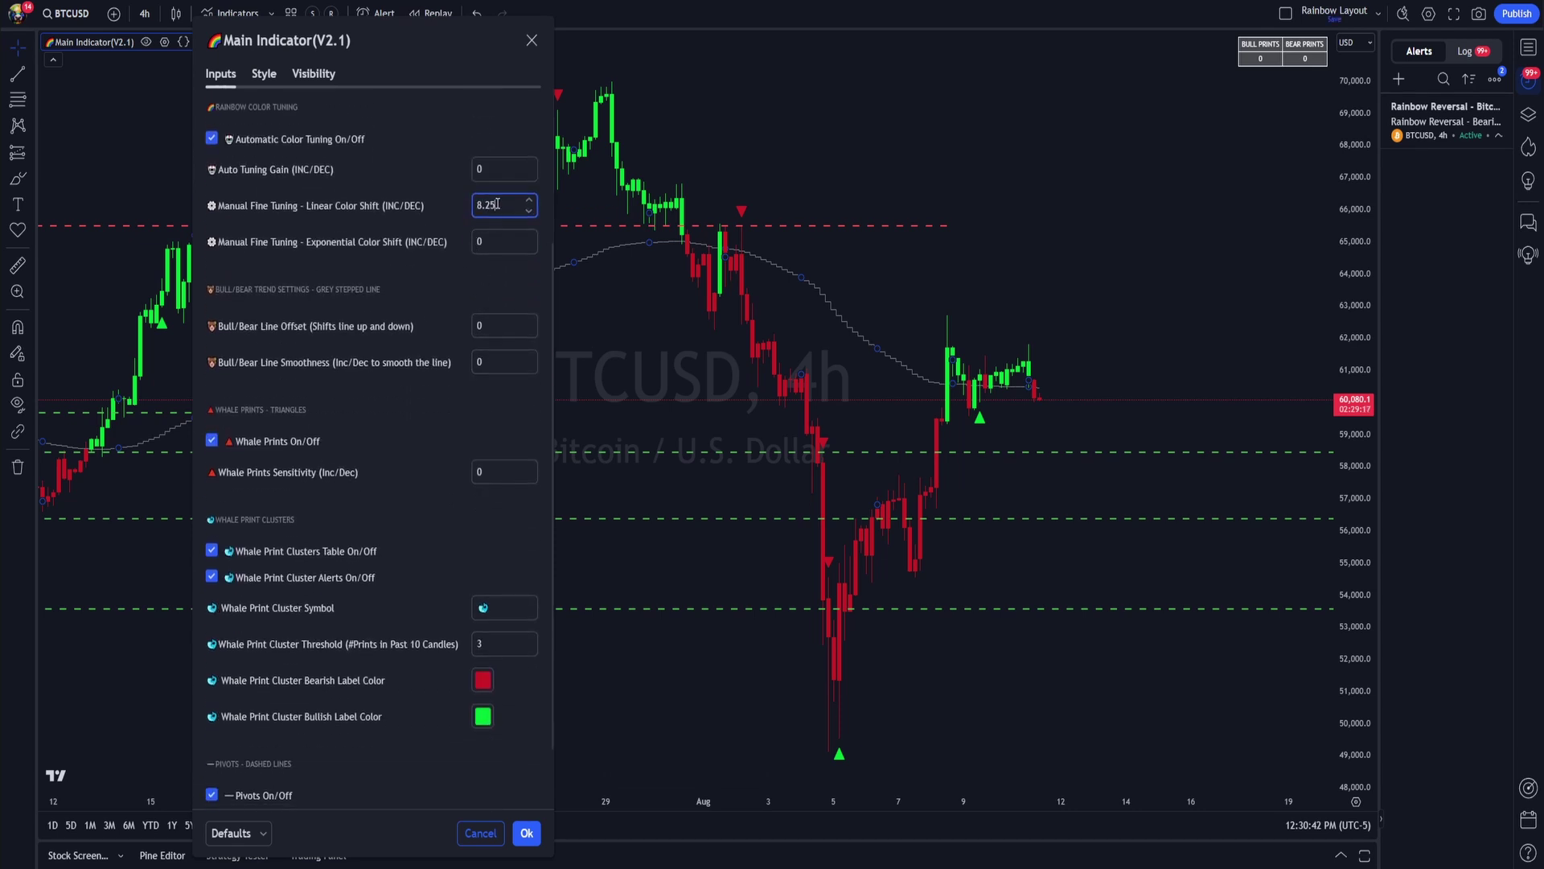
scroll(497, 204, down, 3)
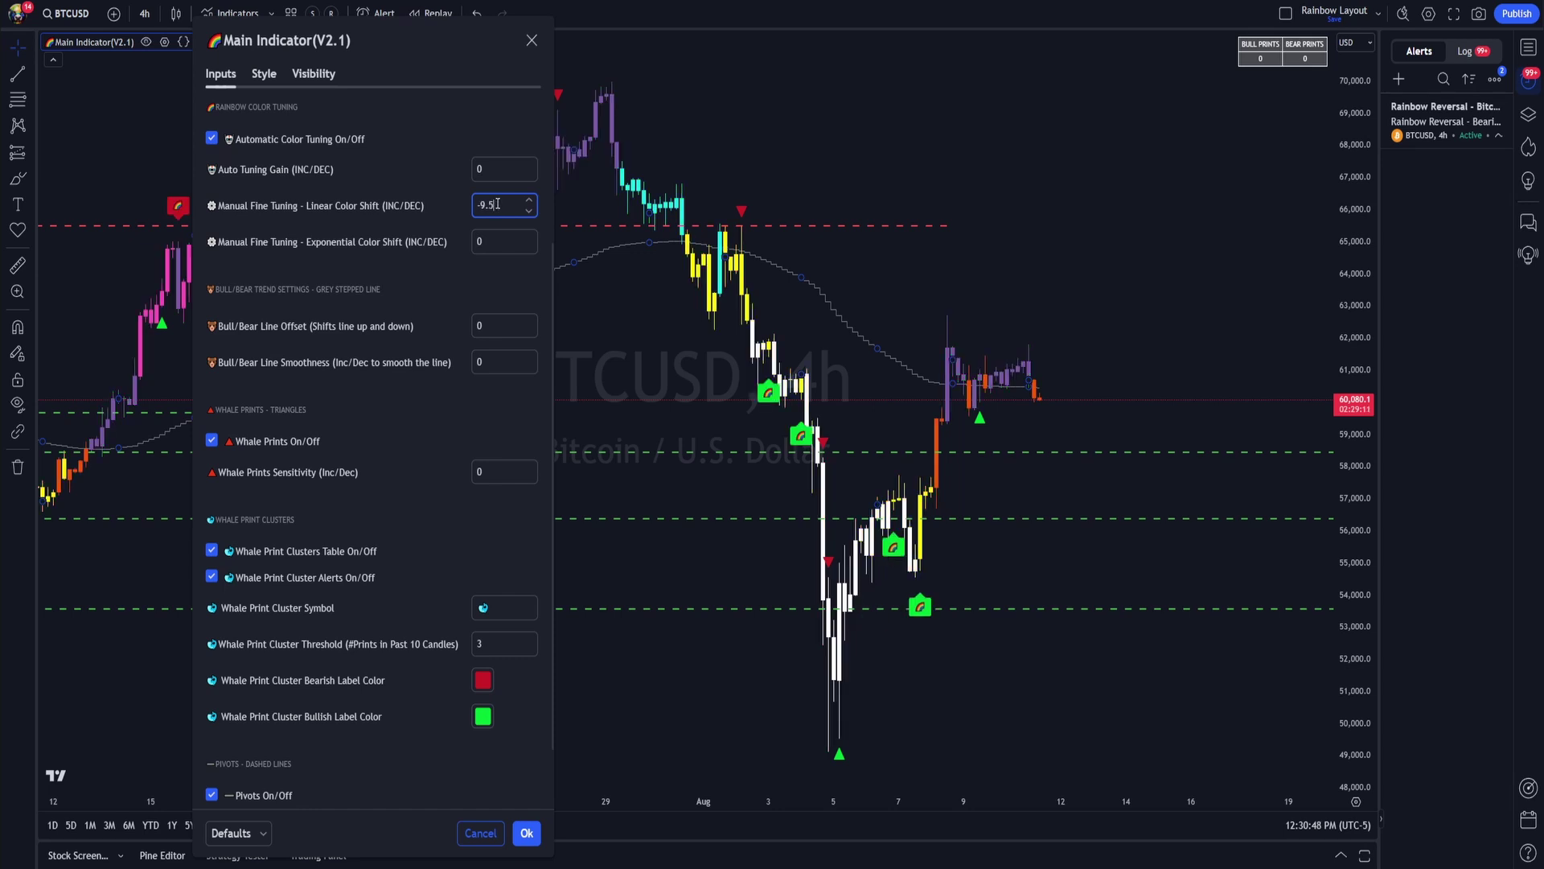
scroll(497, 203, down, 3)
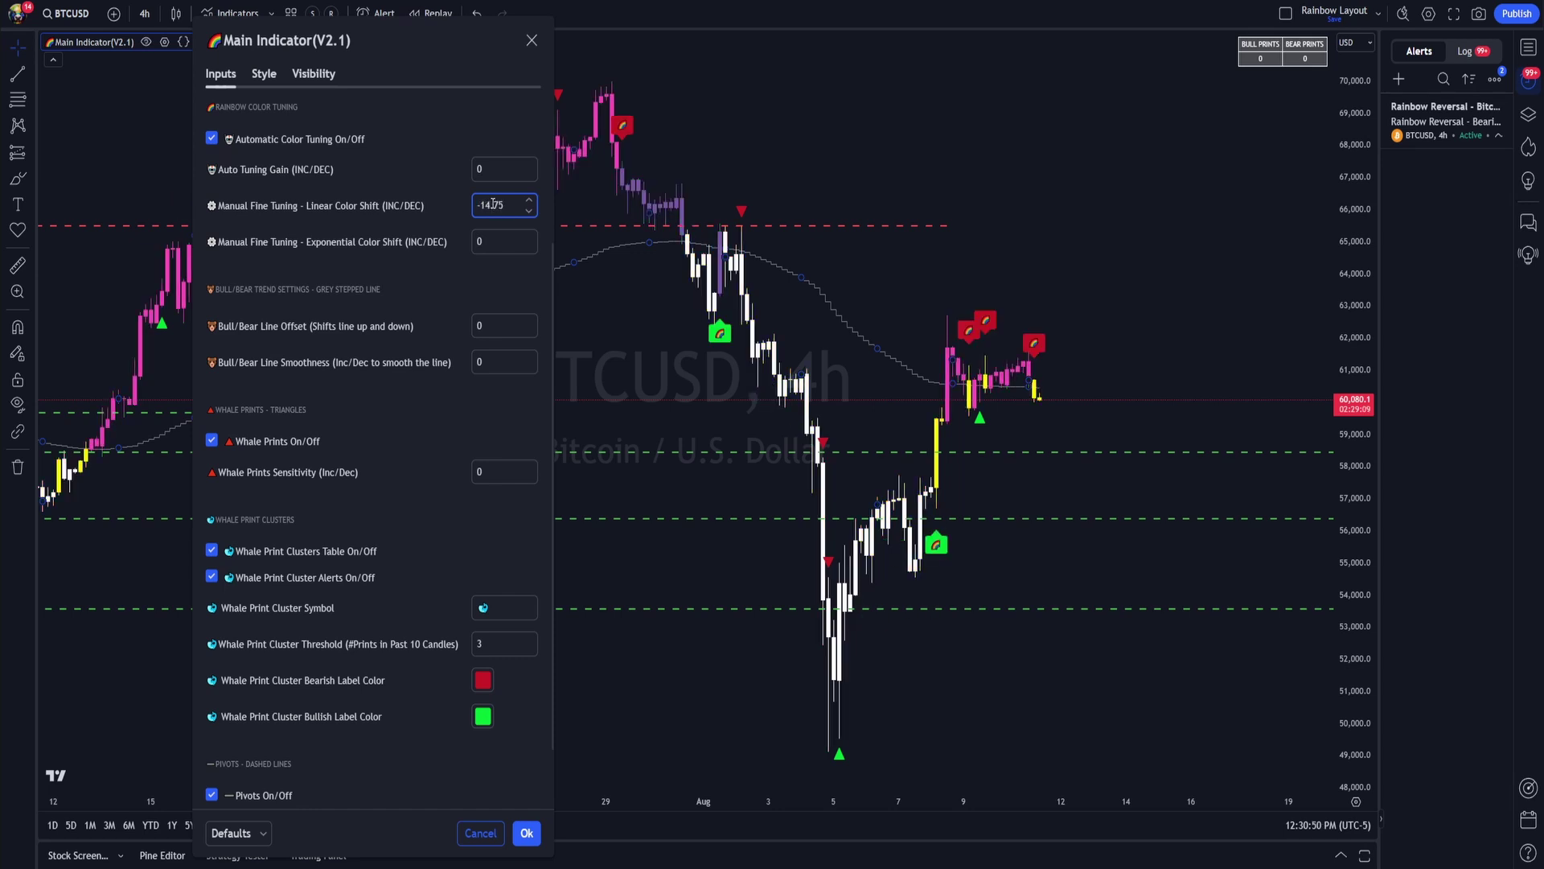
scroll(493, 204, down, 5)
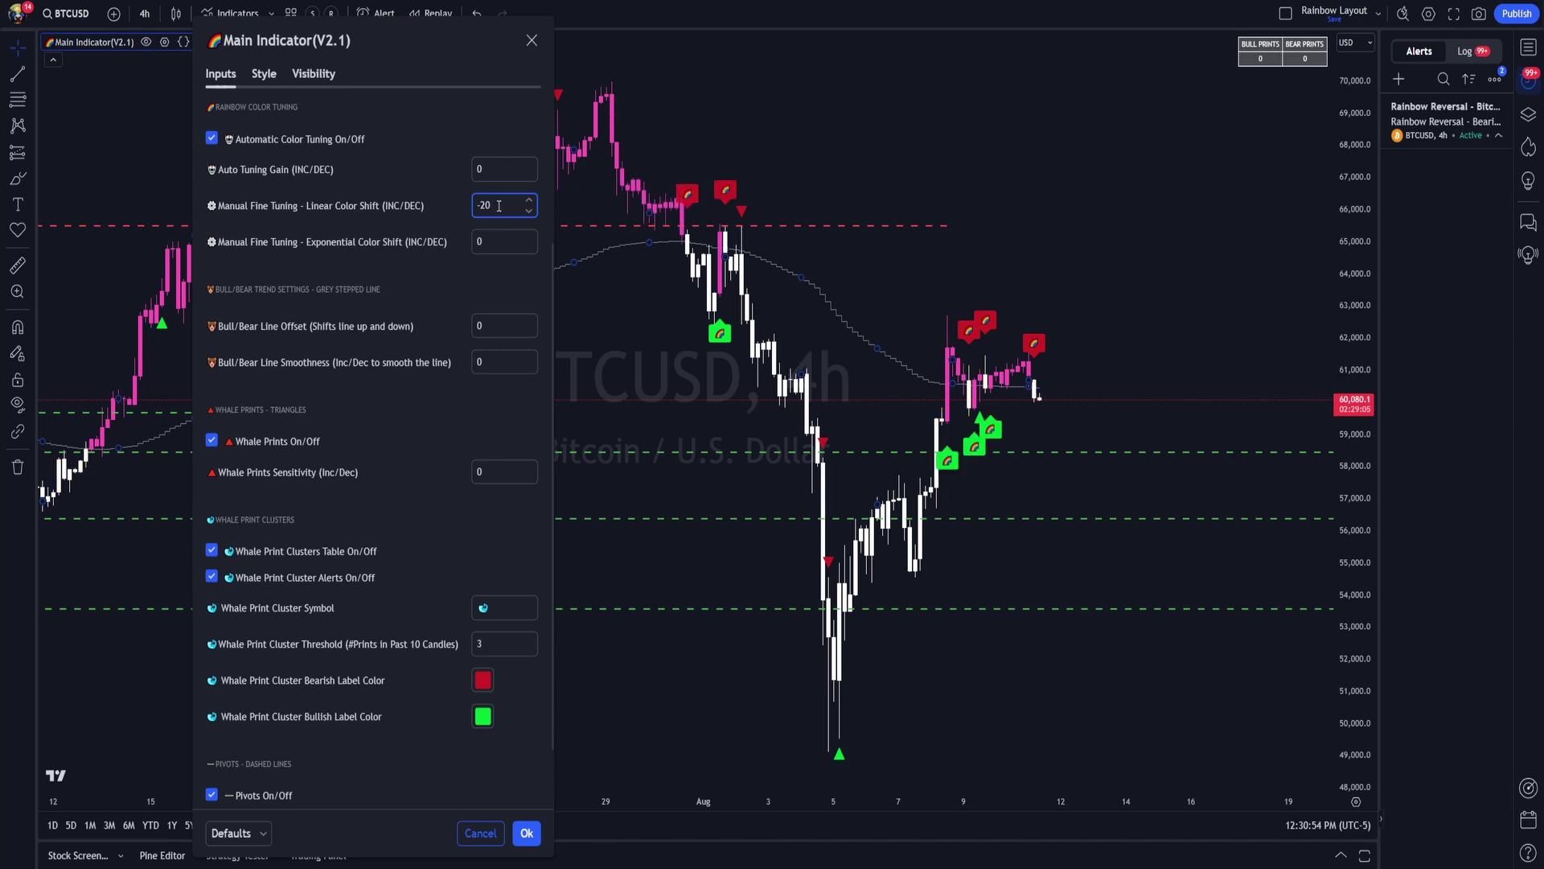
click(499, 244)
scroll(499, 245, up, 5)
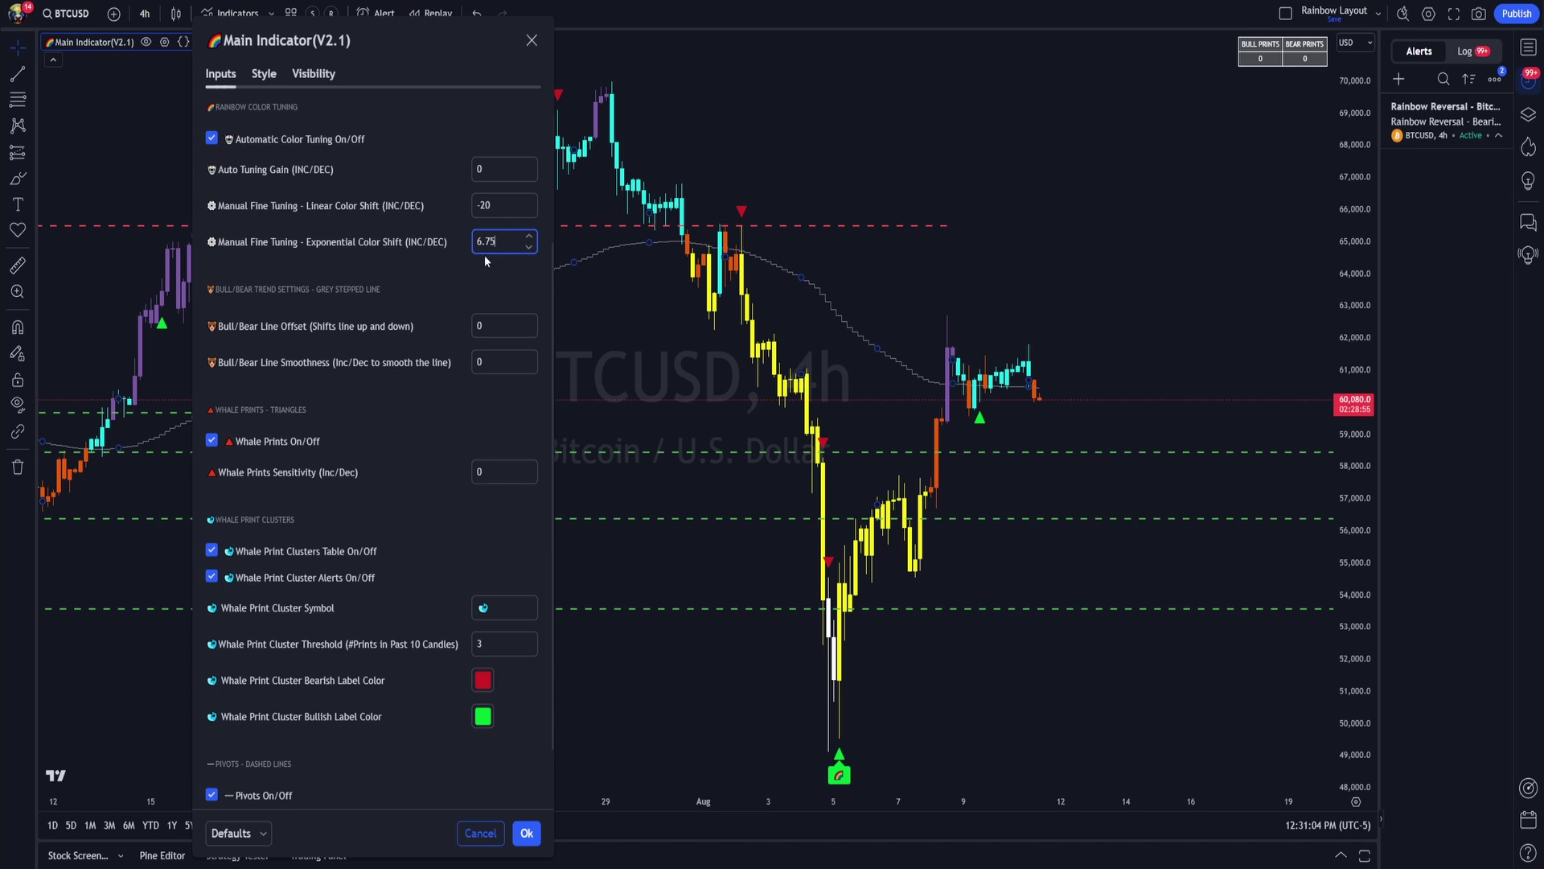
- Reset the Main Indicator's settings to their defaults
click(259, 836)
click(264, 834)
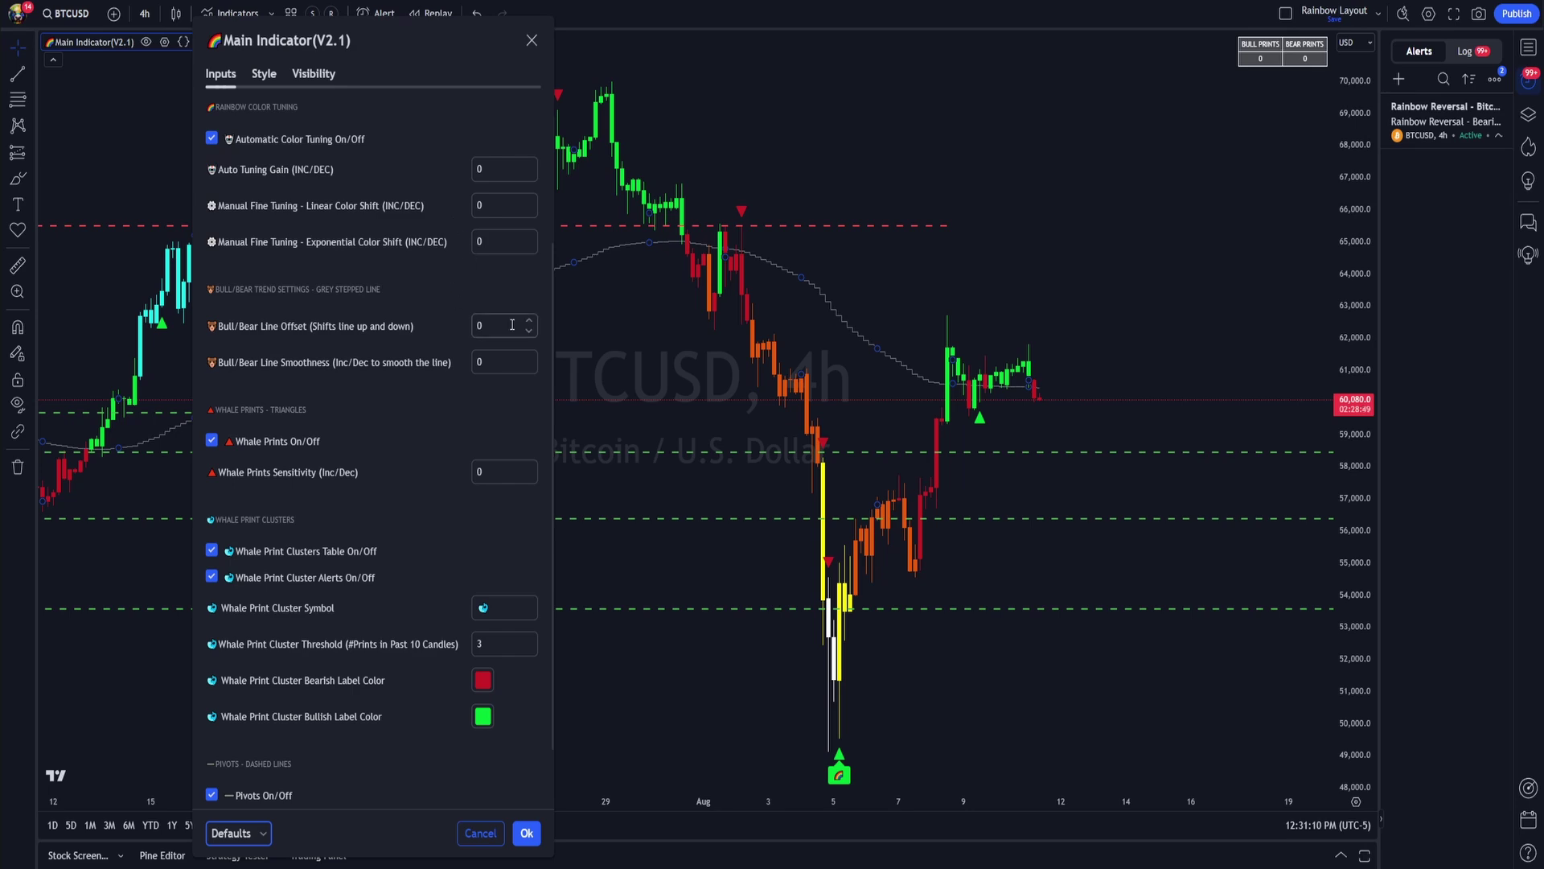
- Try the Bull/Bear Line Offset at 4.5 and -1, and return it to 0
scroll(1001, 410, down, 5)
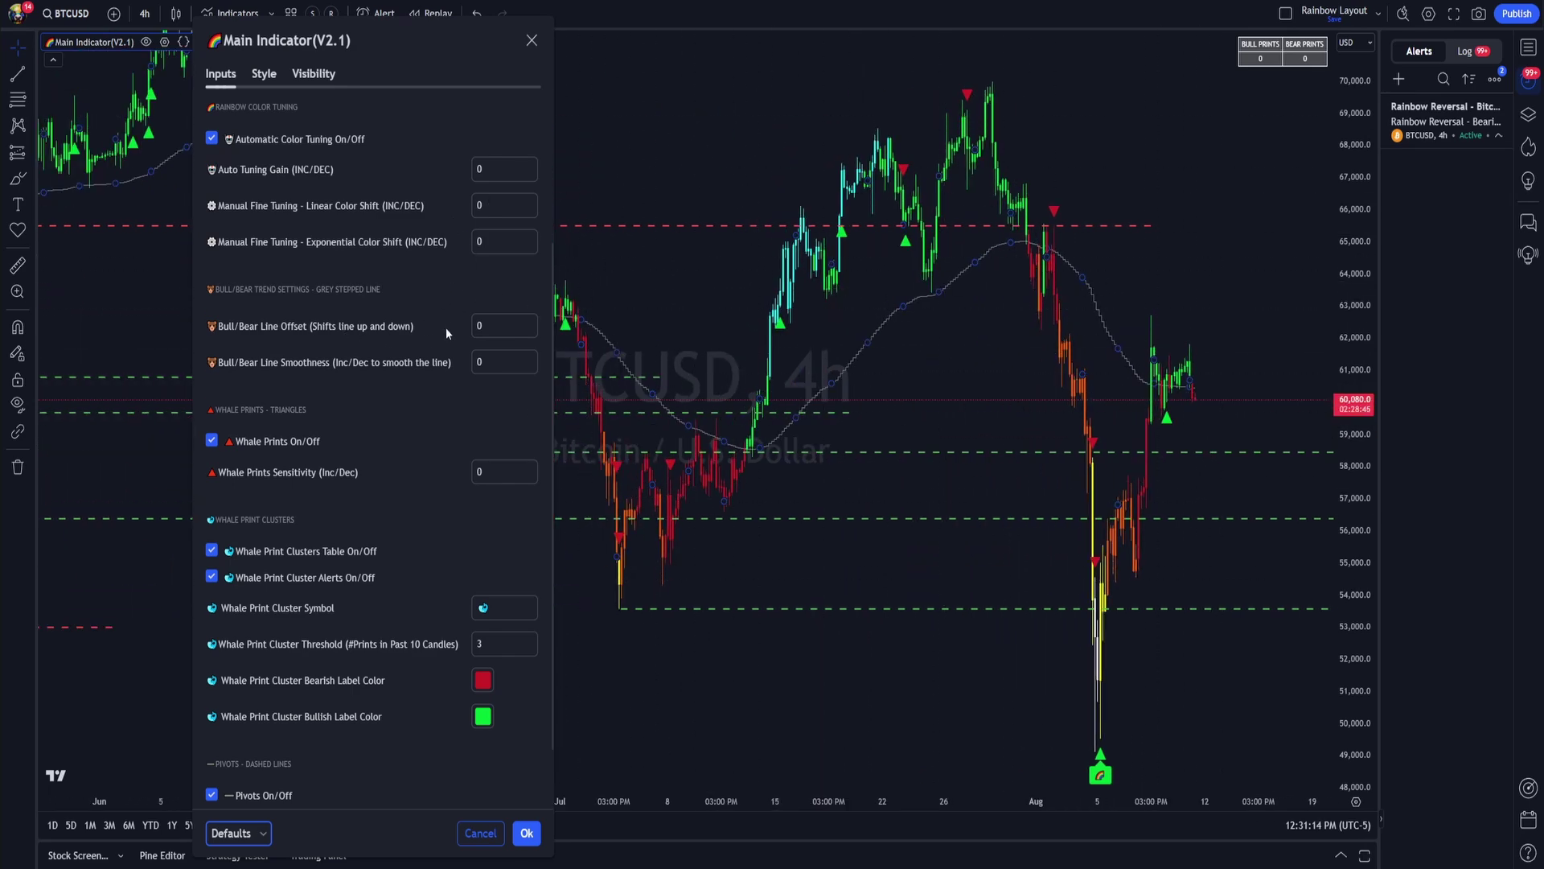
click(499, 325)
text(4.5)
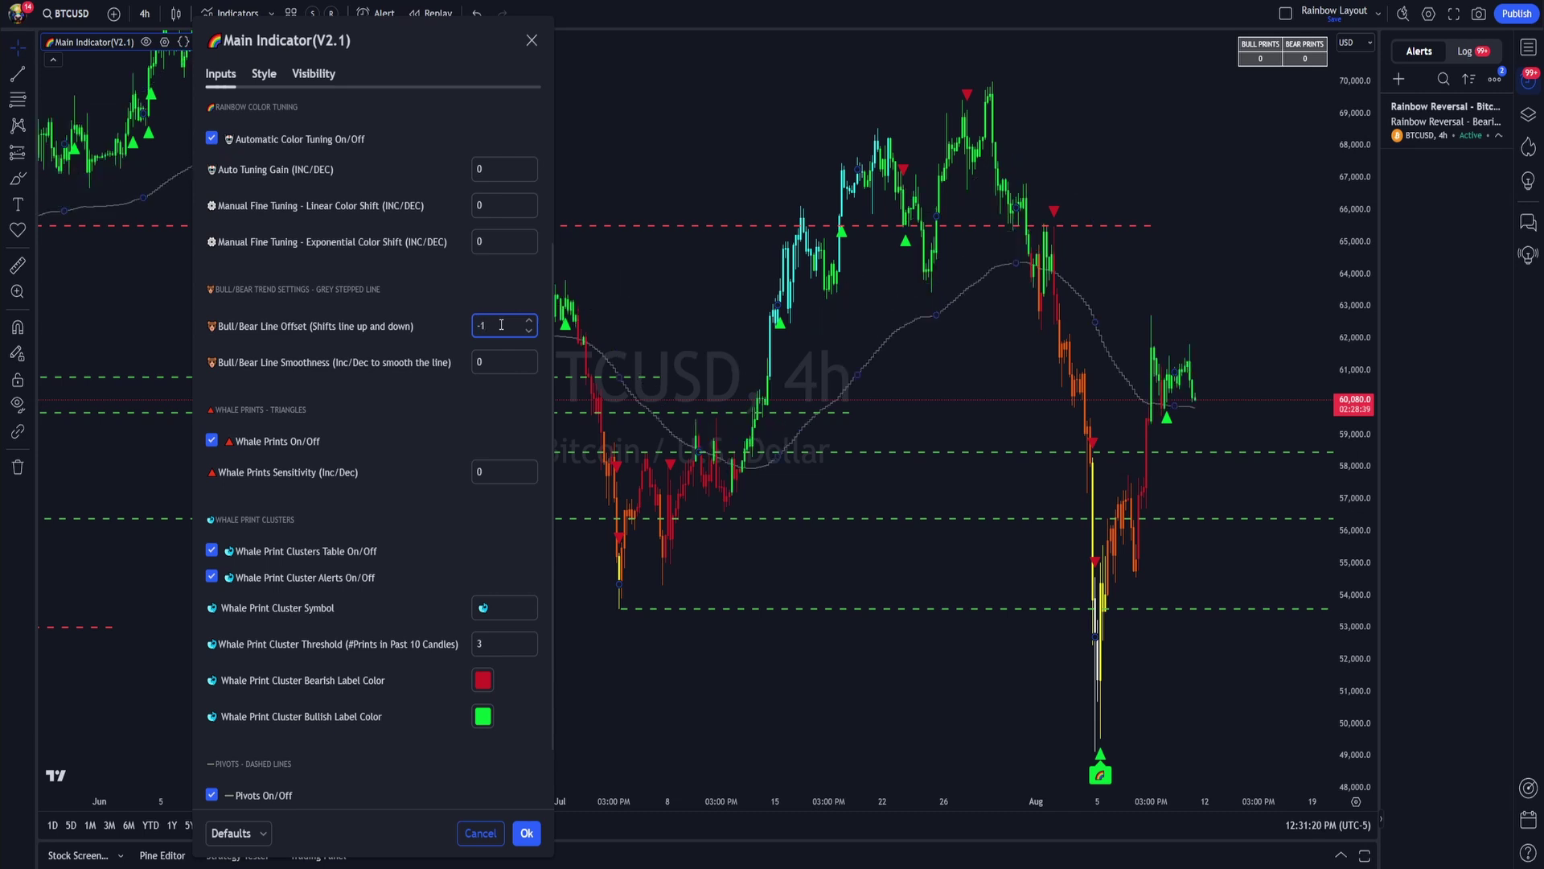
key(Up)
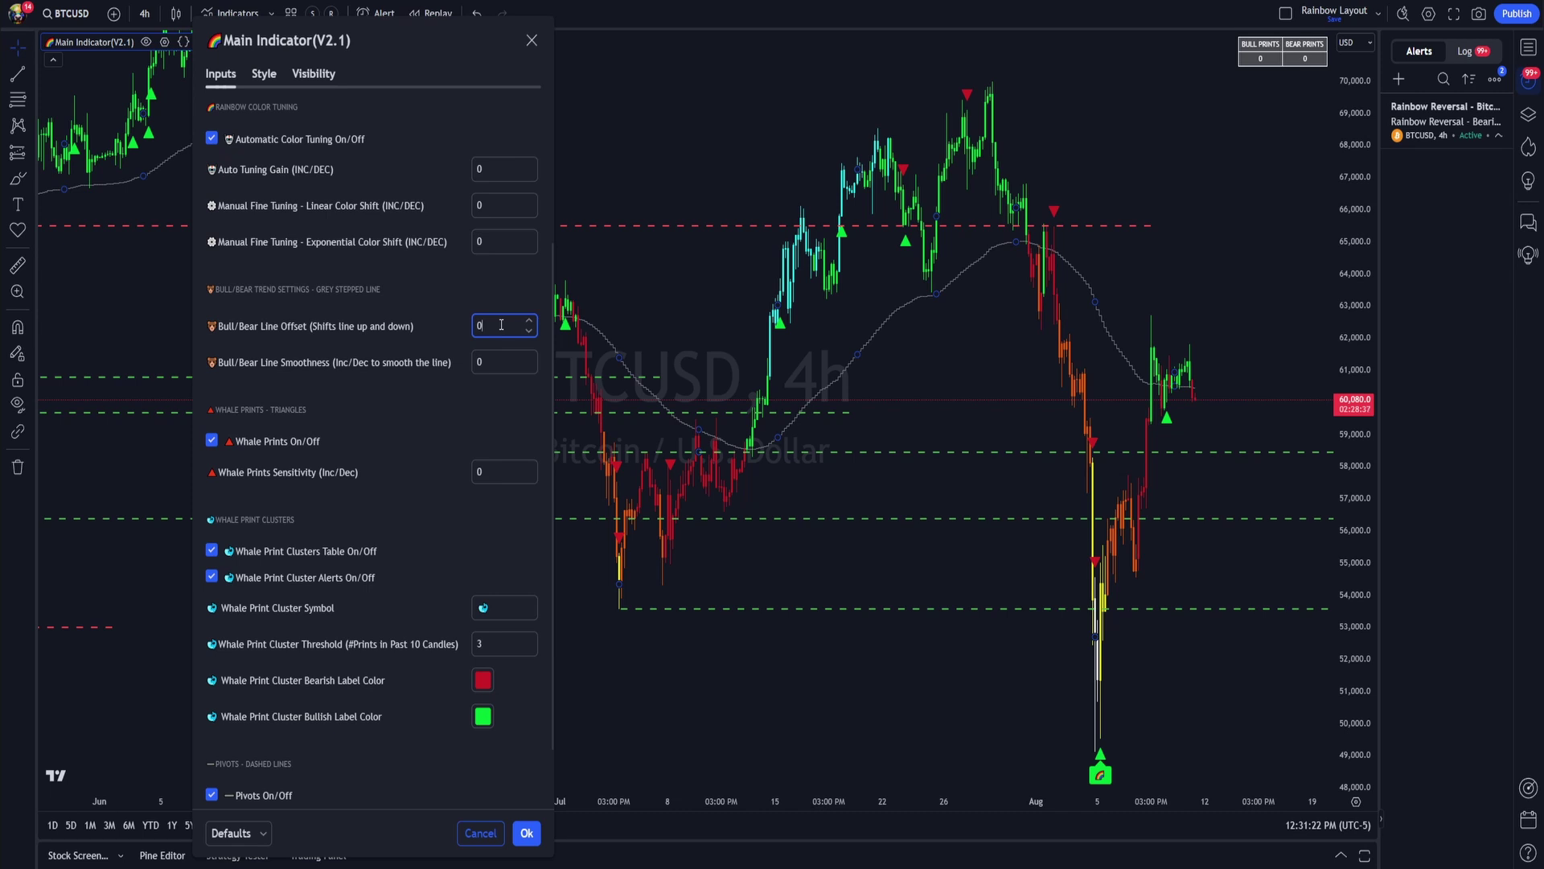
- Raise the Bull/Bear Line Smoothness to 8, and reset the indicator settings to their defaults
click(491, 365)
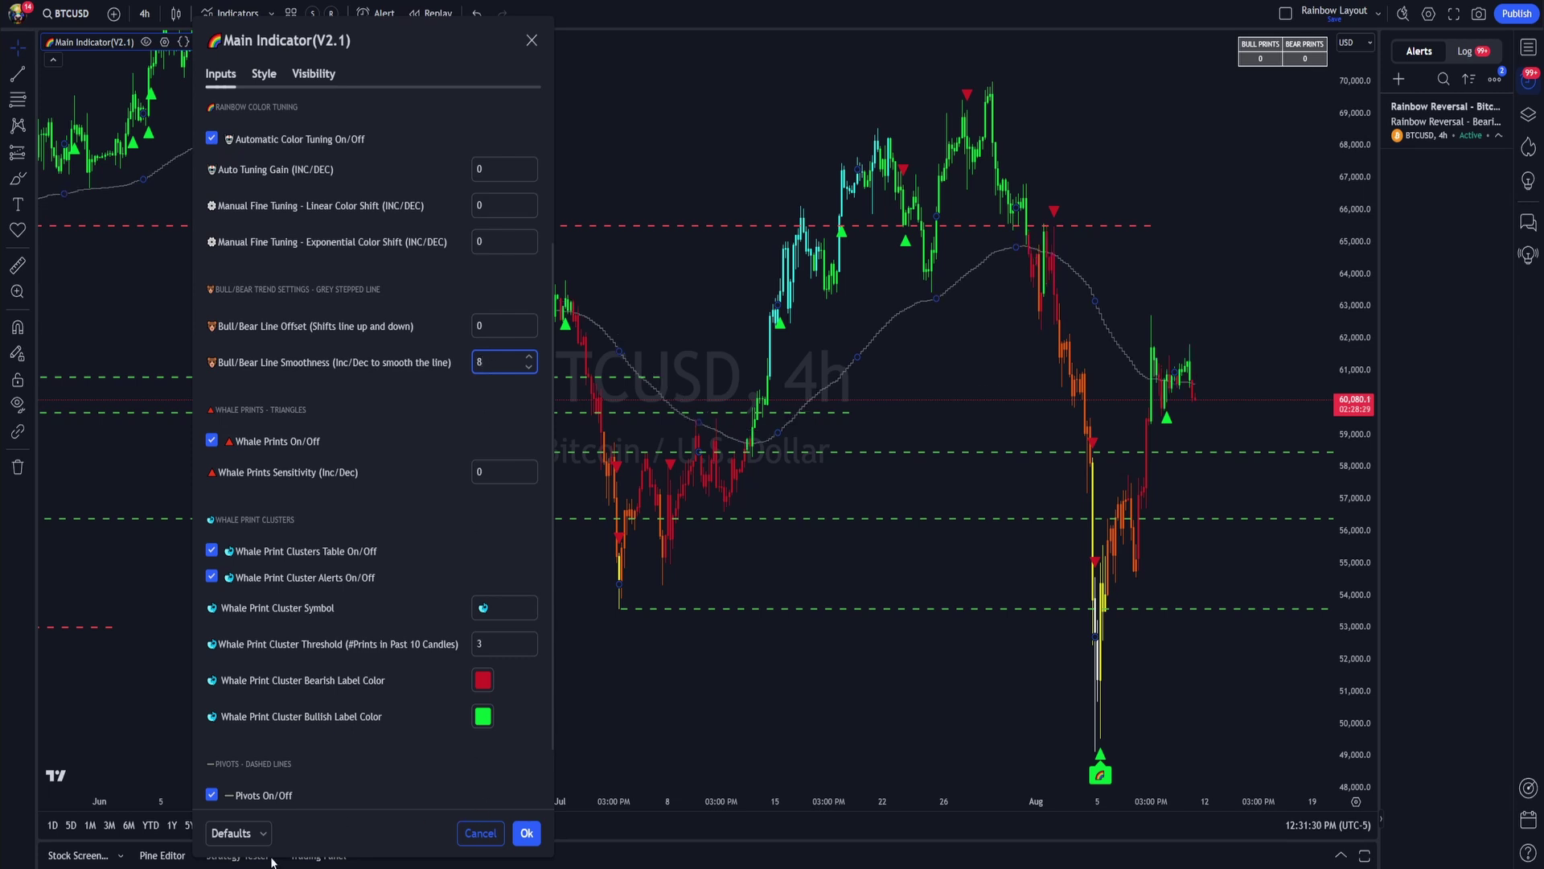
click(254, 842)
click(255, 831)
- Lower the Bull/Bear Line Offset to -1 and restore it to 0
click(522, 325)
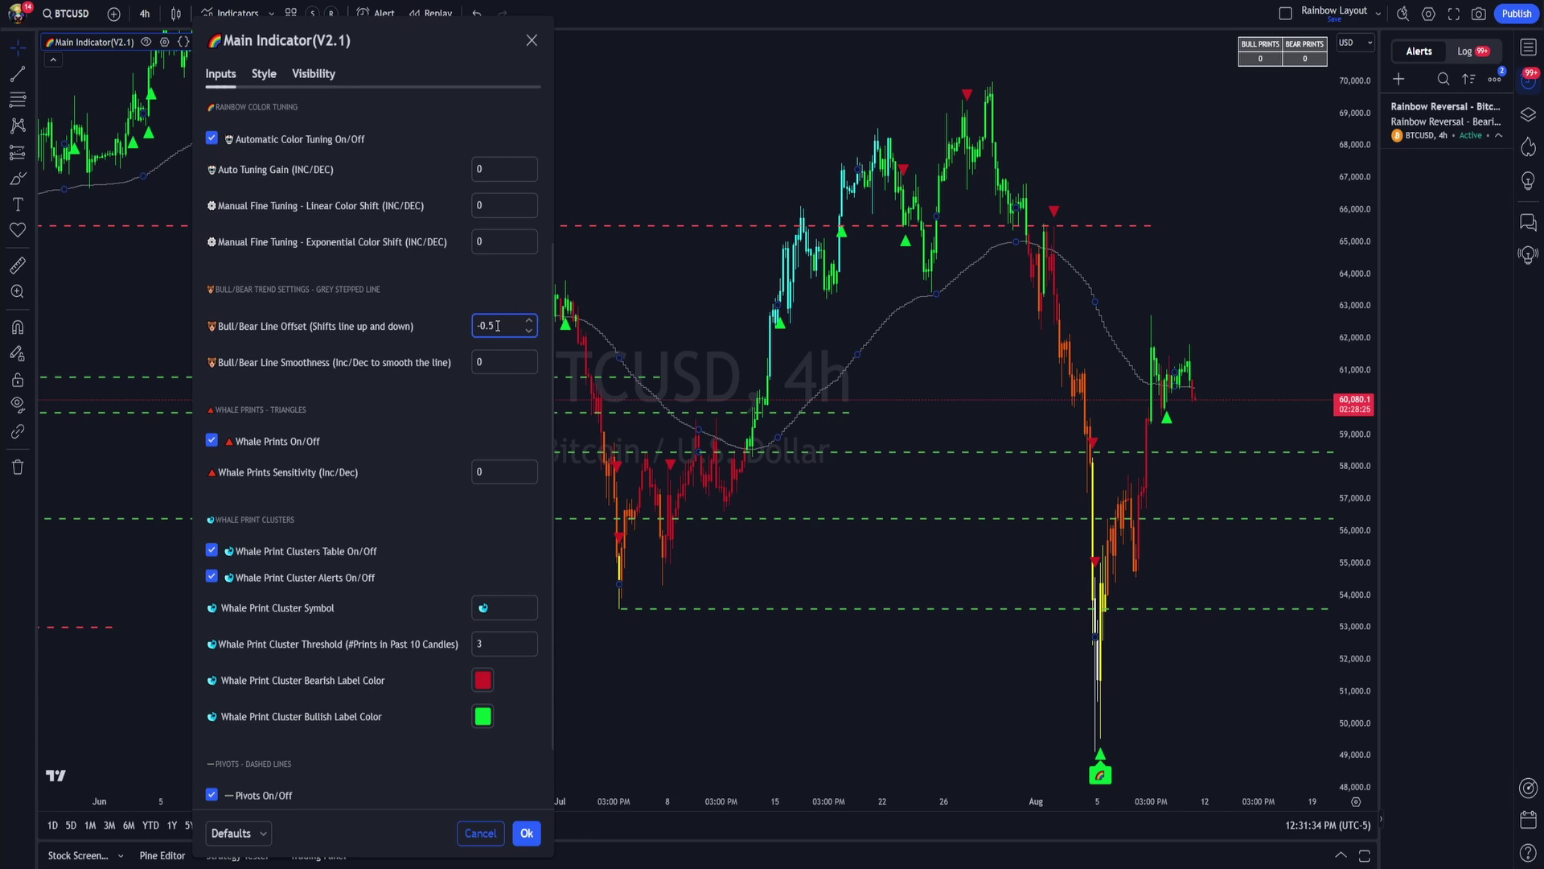
key(Down)
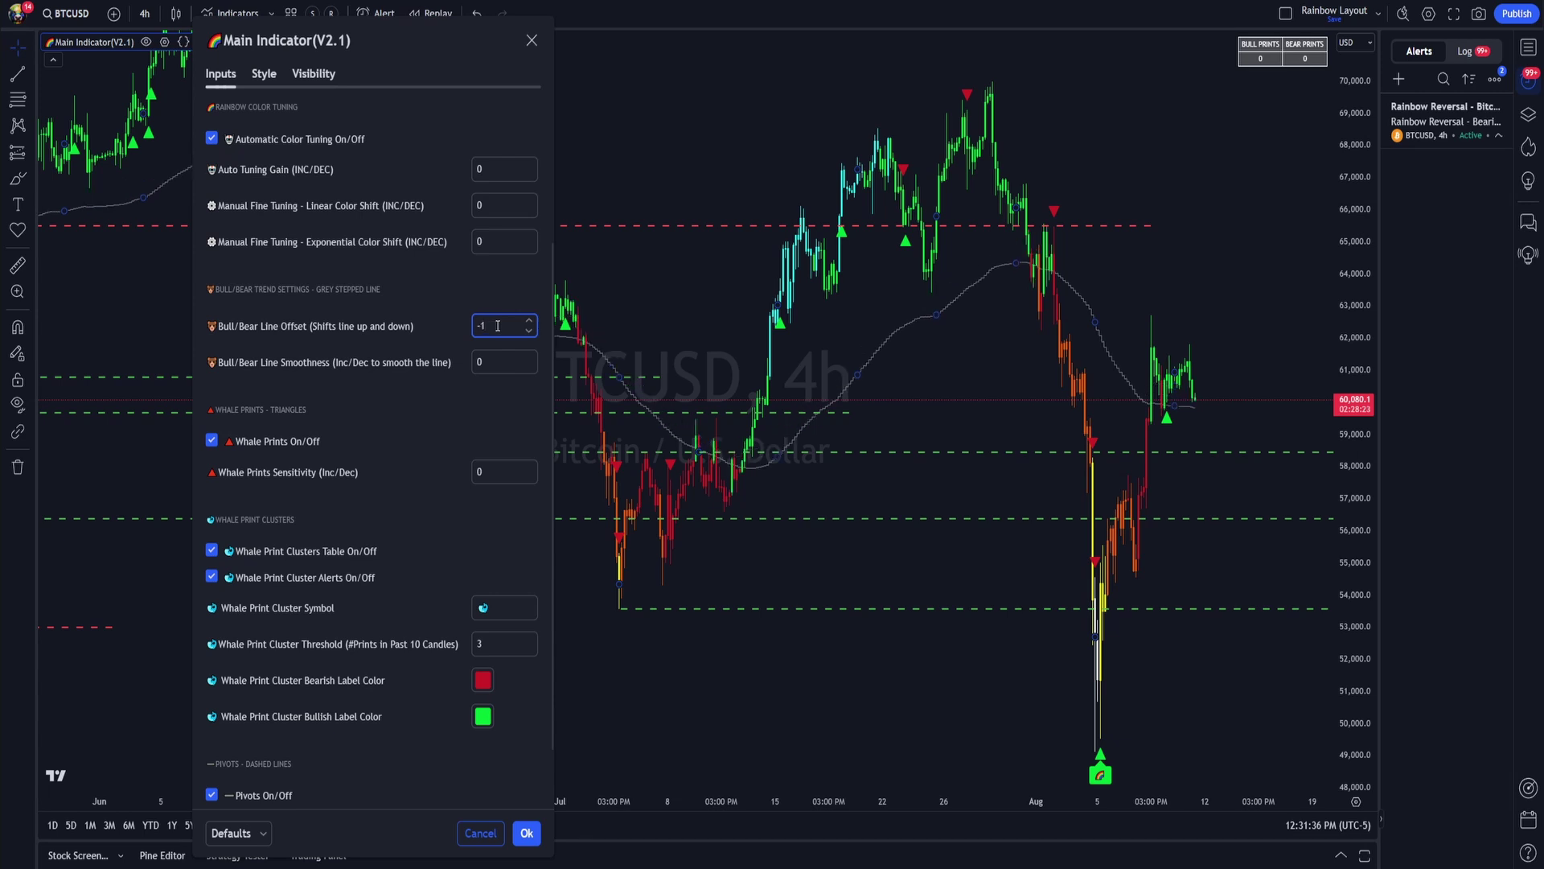
click(469, 416)
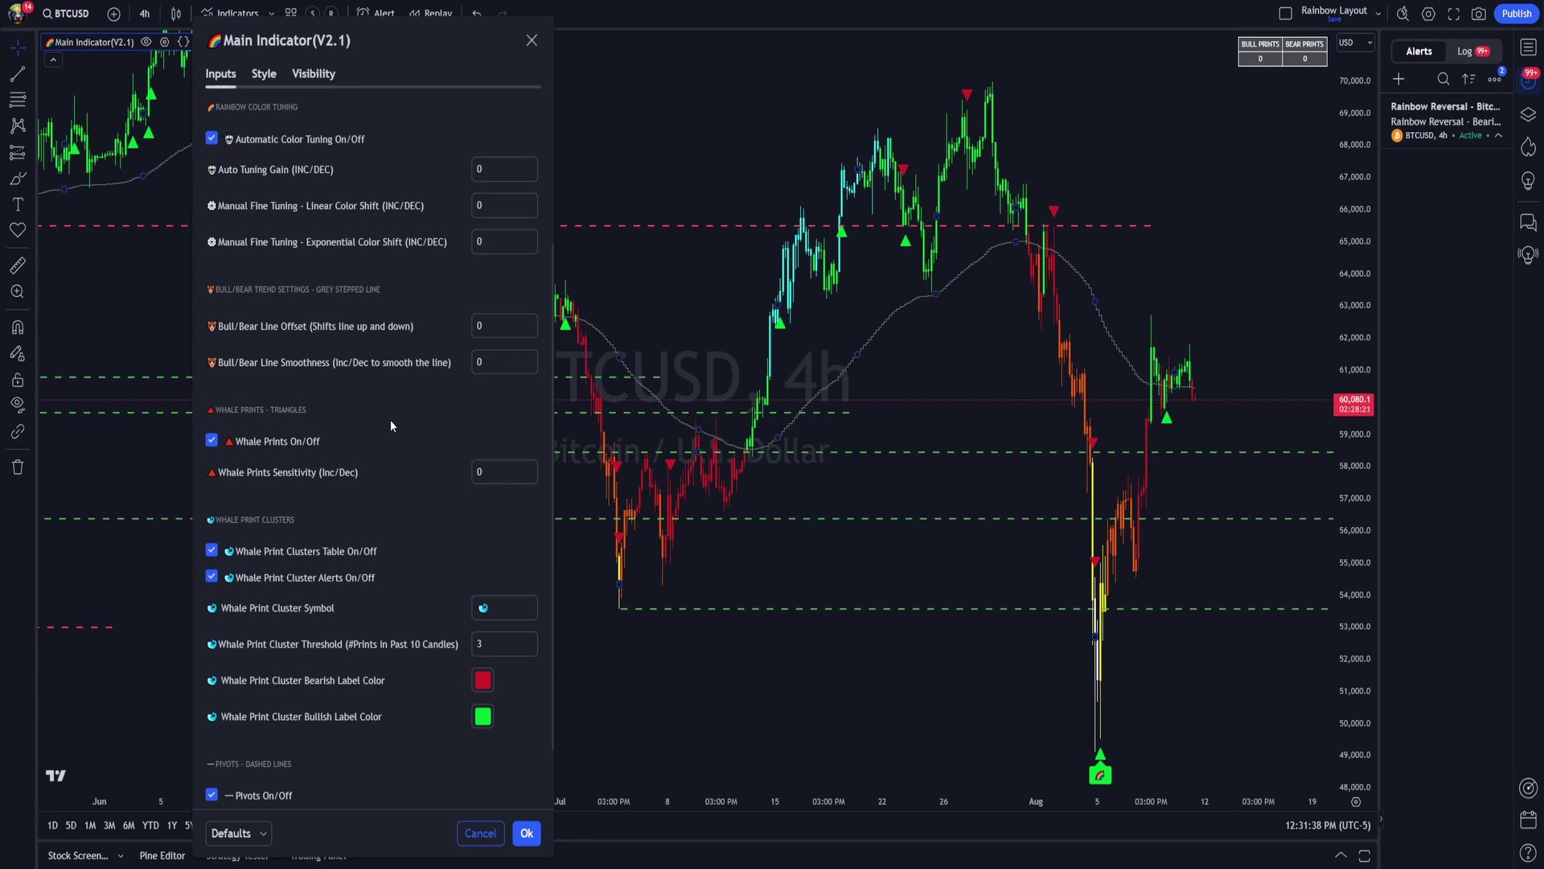
- Close the indicator settings and examine the 4-hour candles against the grey bull/bear trend line from May to August
drag(769, 622, 1196, 681)
drag(561, 537, 1168, 696)
scroll(1013, 656, up, 3)
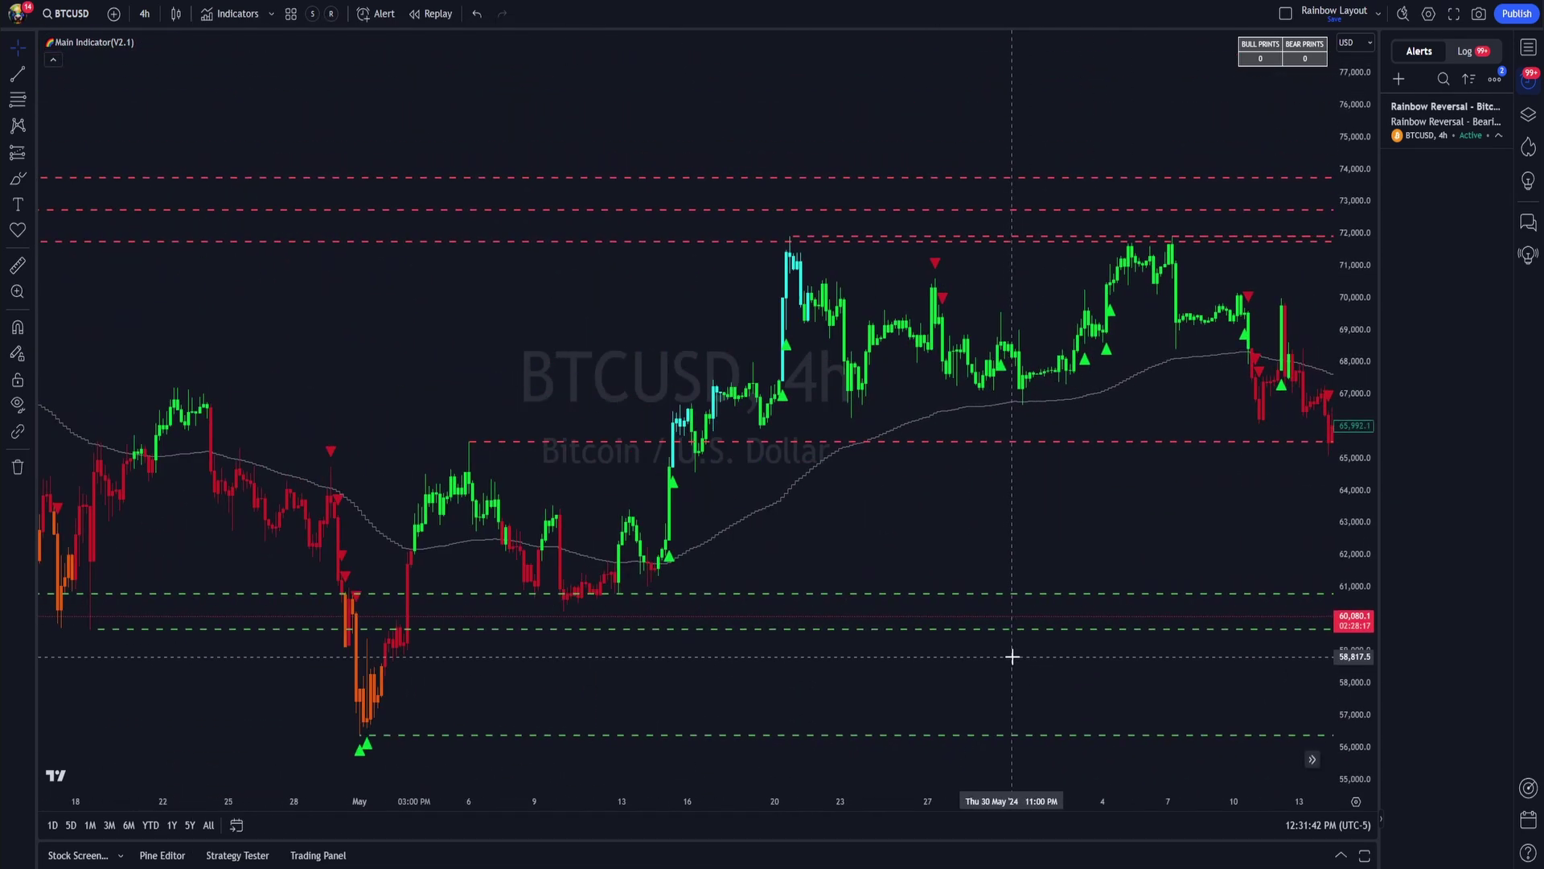
scroll(1013, 656, up, 3)
drag(1130, 533, 483, 383)
mouse_move(146, 47)
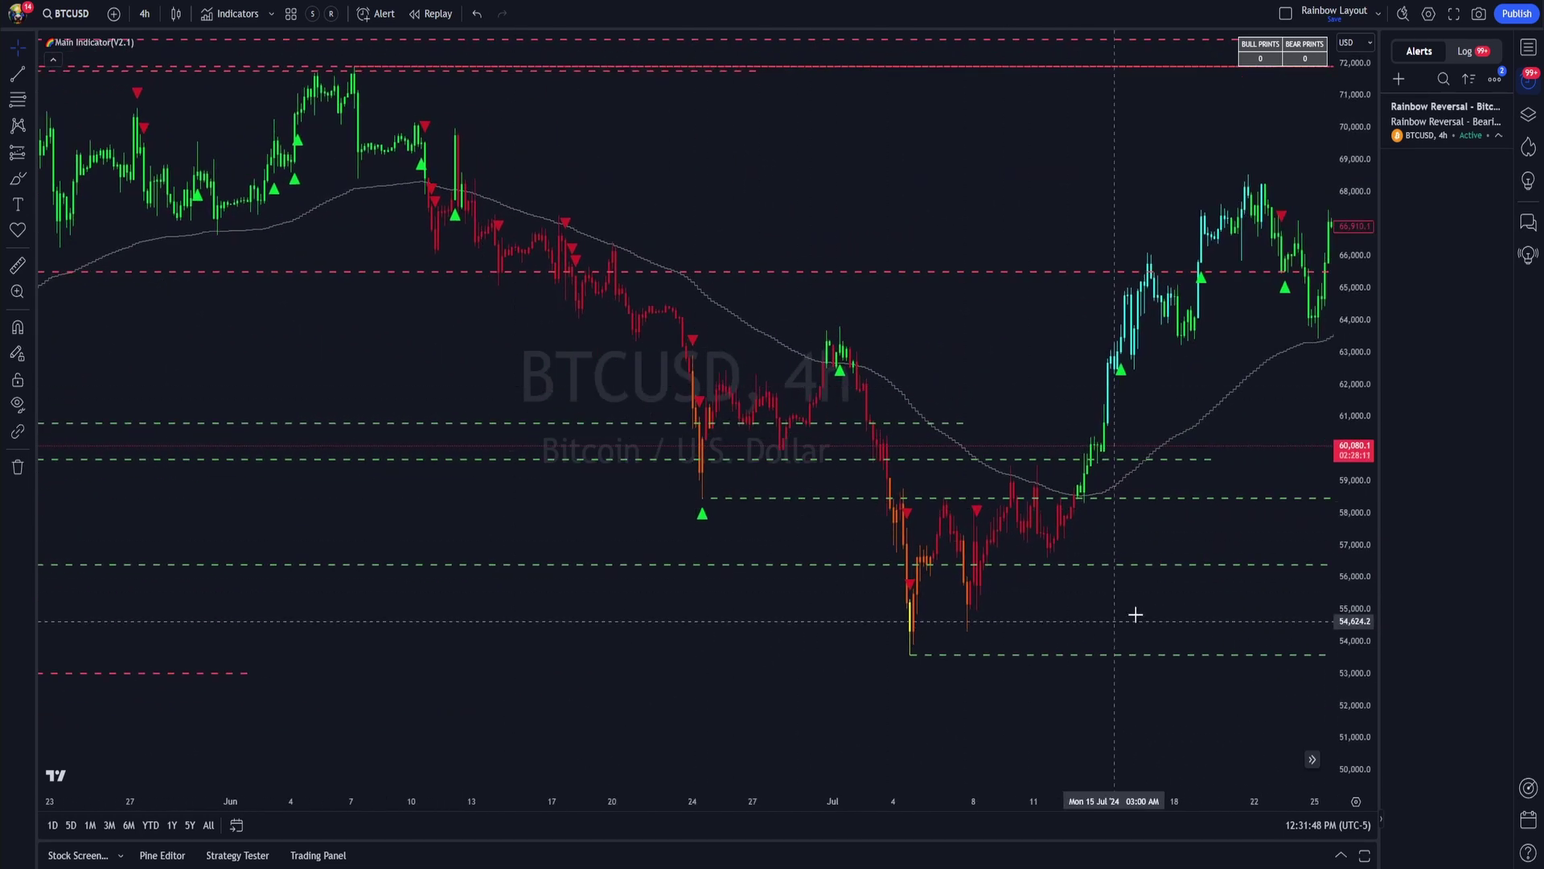
drag(1134, 614, 617, 438)
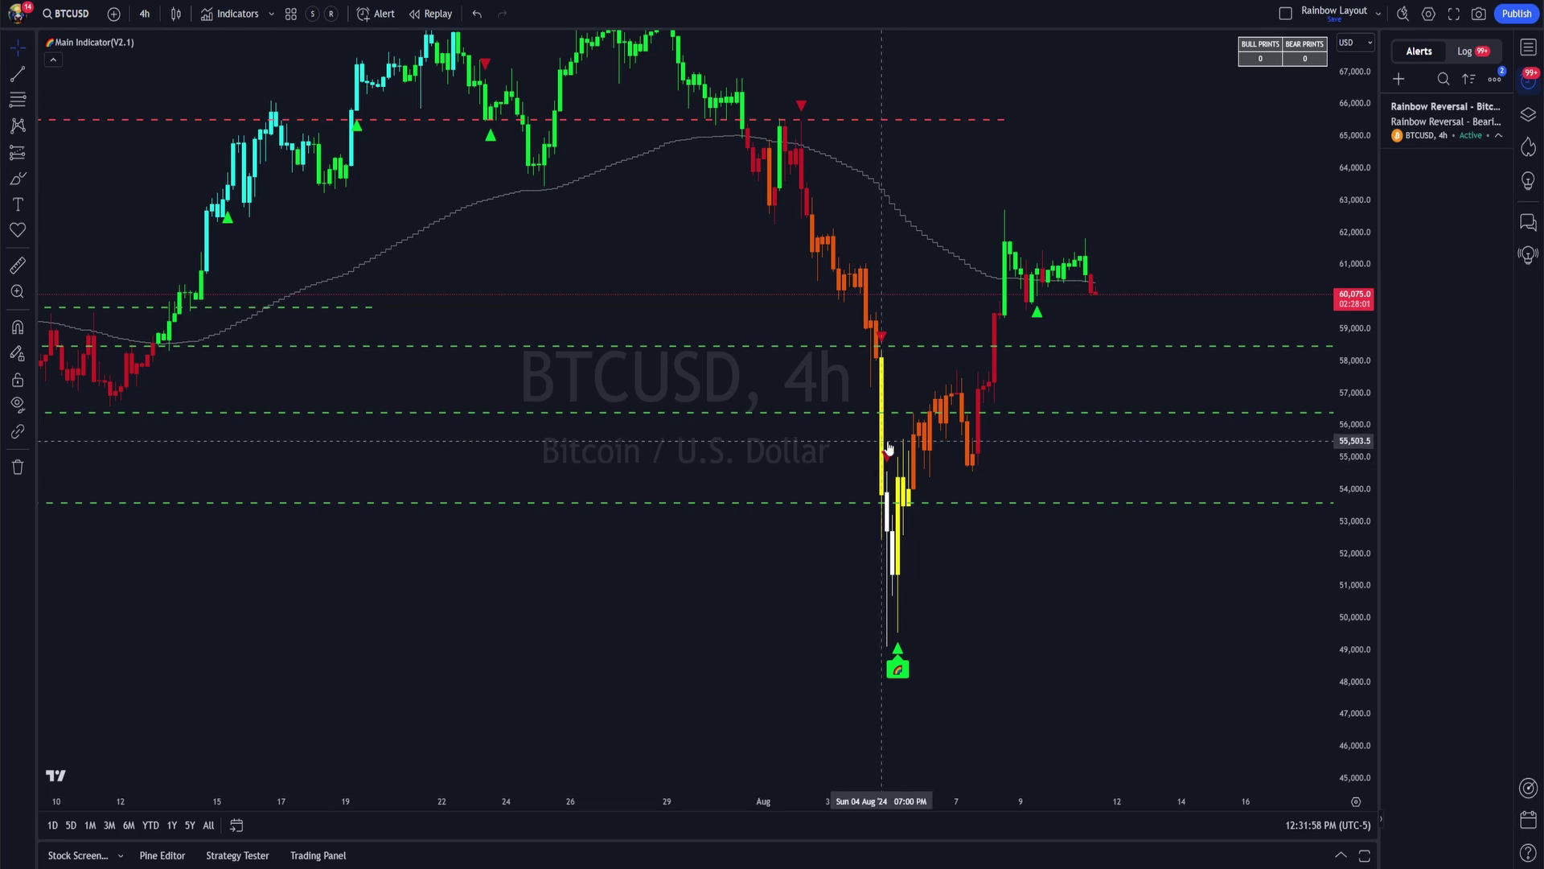
drag(666, 455, 947, 749)
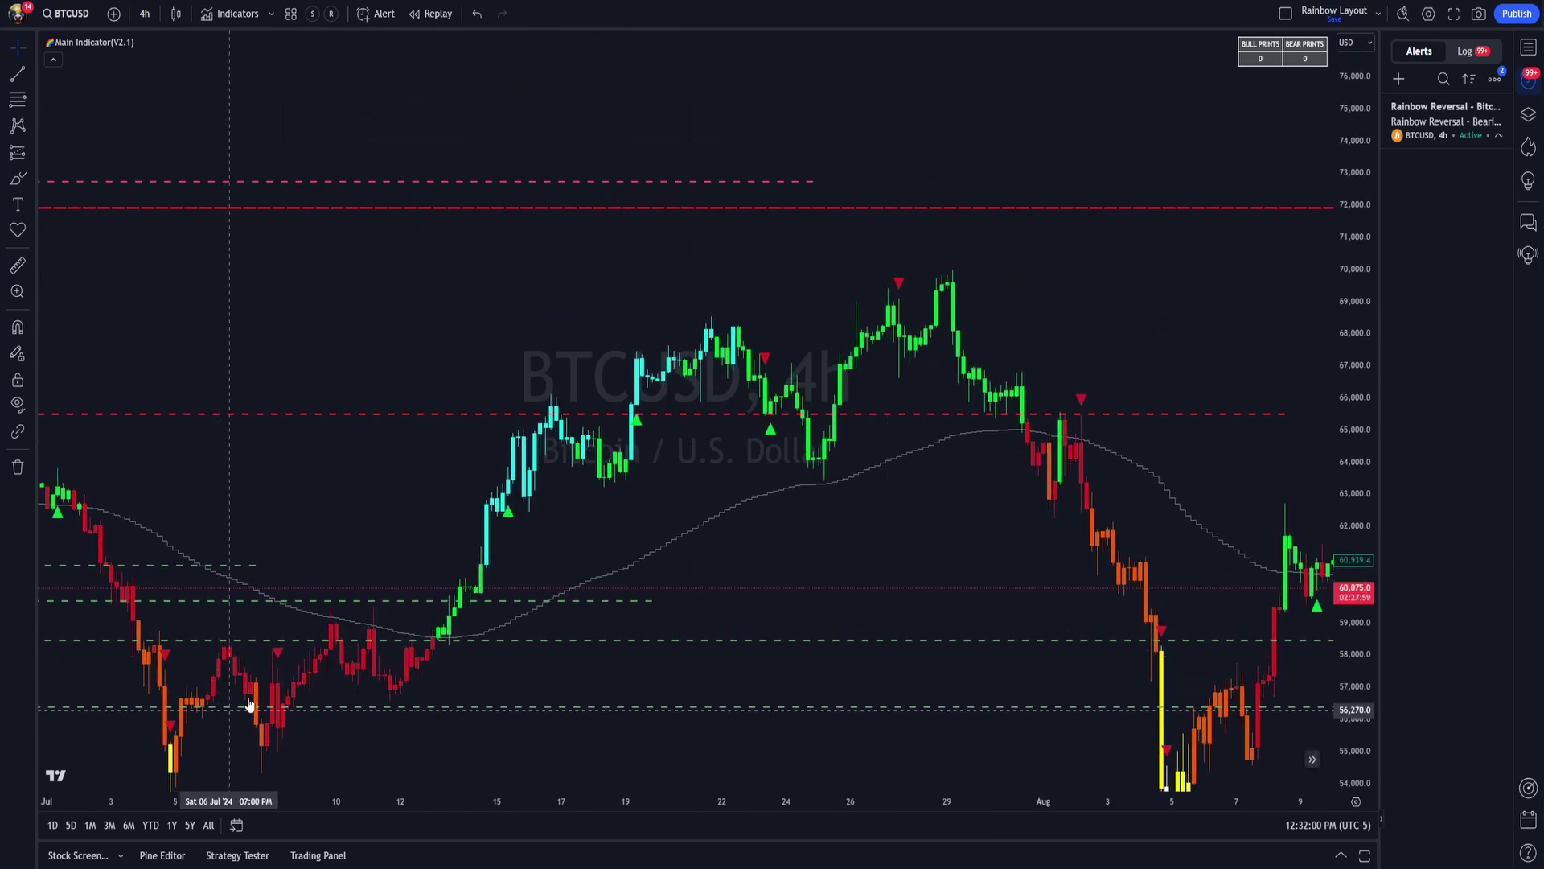
scroll(635, 585, down, 2)
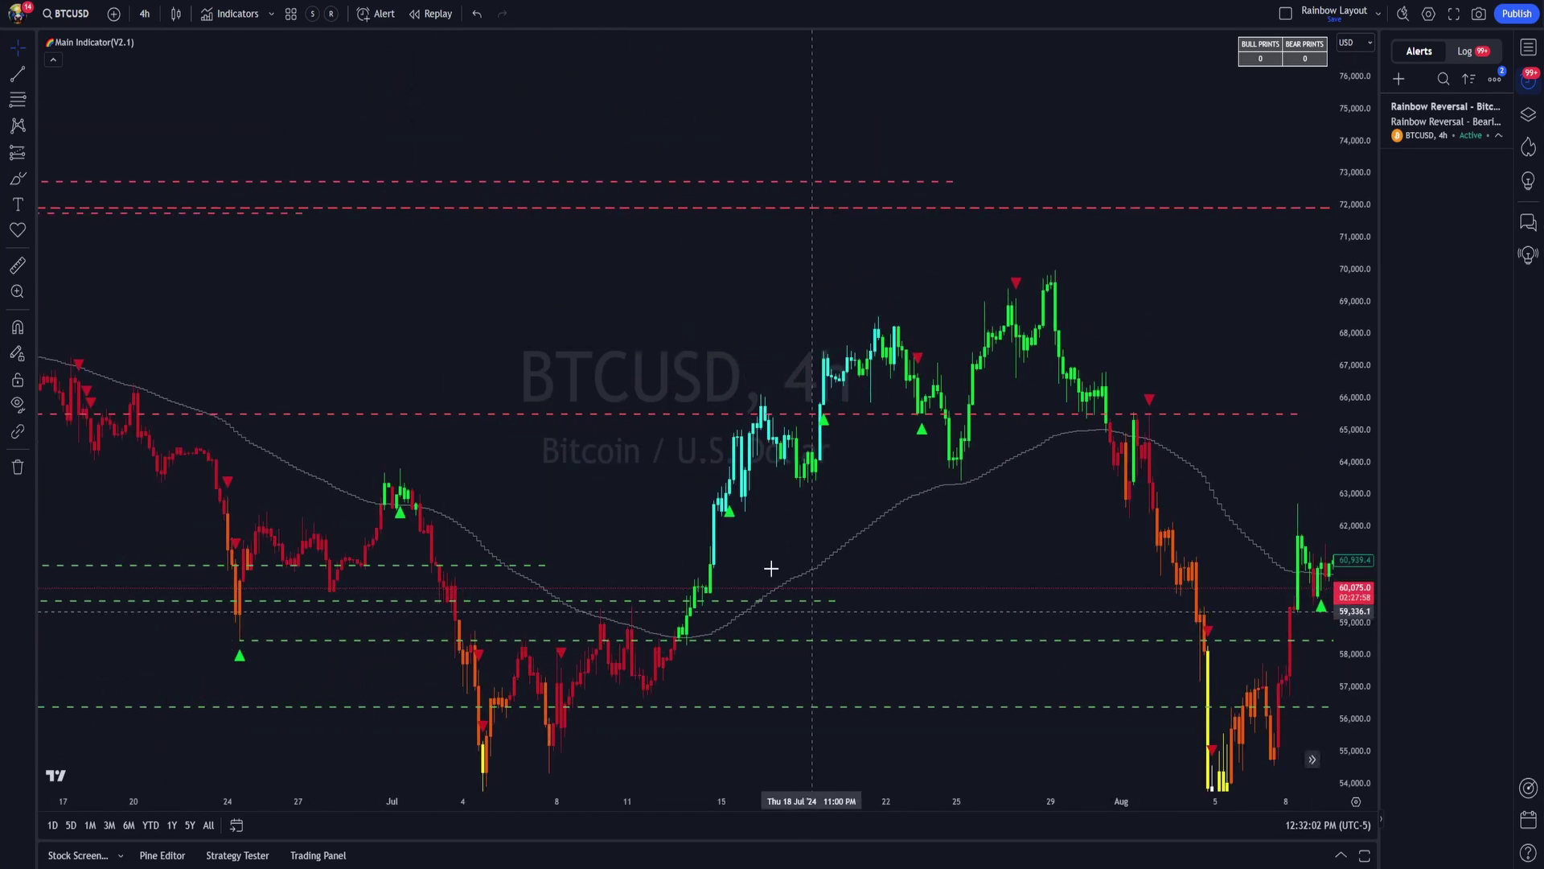
- Change the chart interval to 1 hour and bring the August sell-off and recovery candles into view
click(144, 13)
click(192, 590)
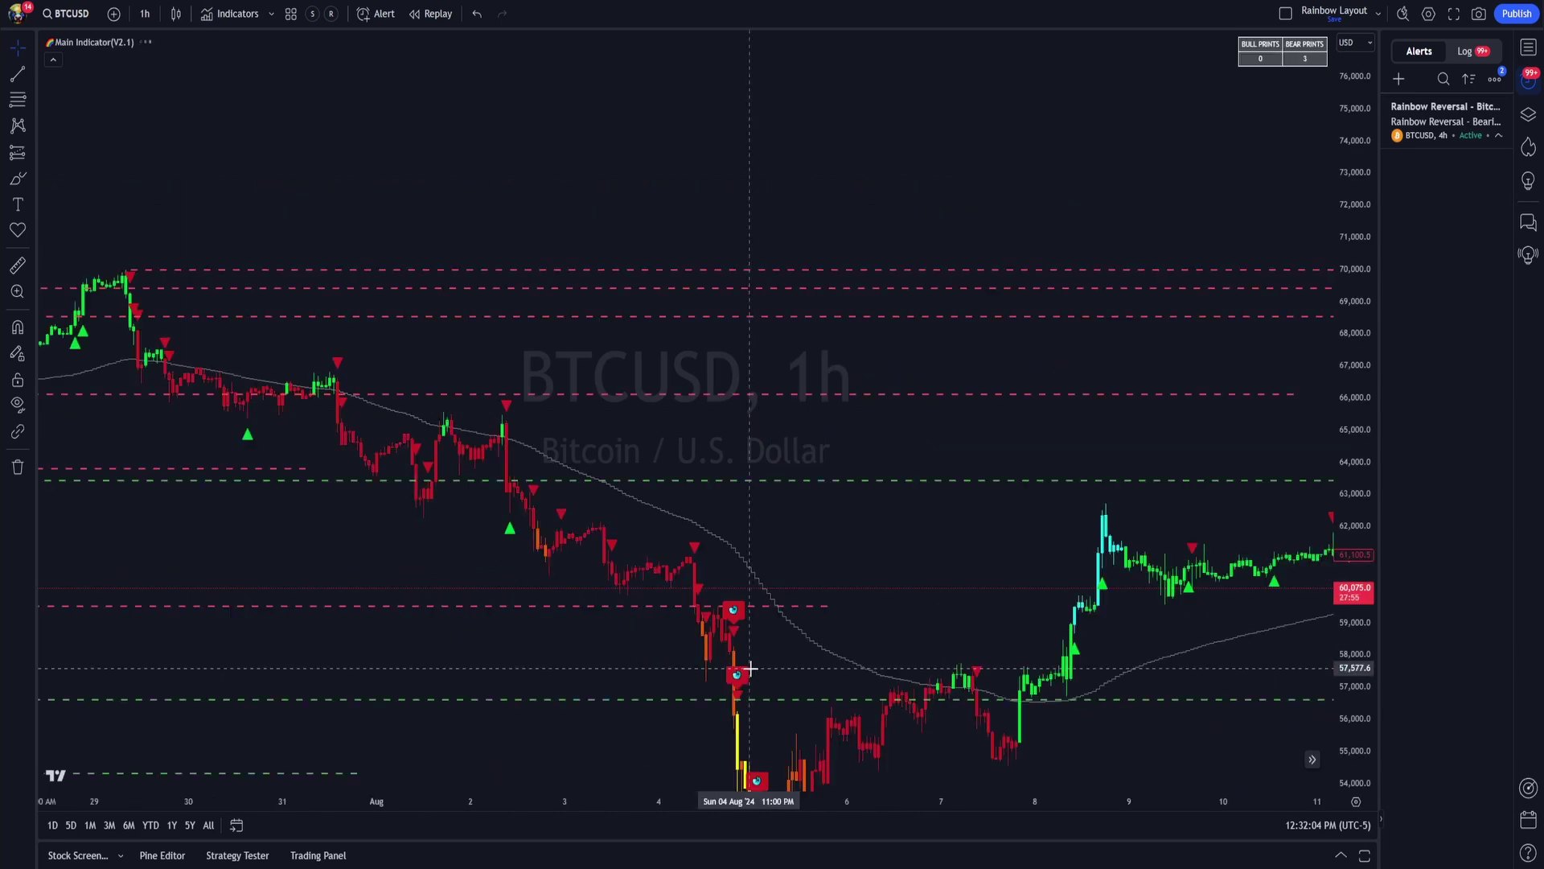
scroll(796, 680, down, 2)
drag(729, 647, 352, 382)
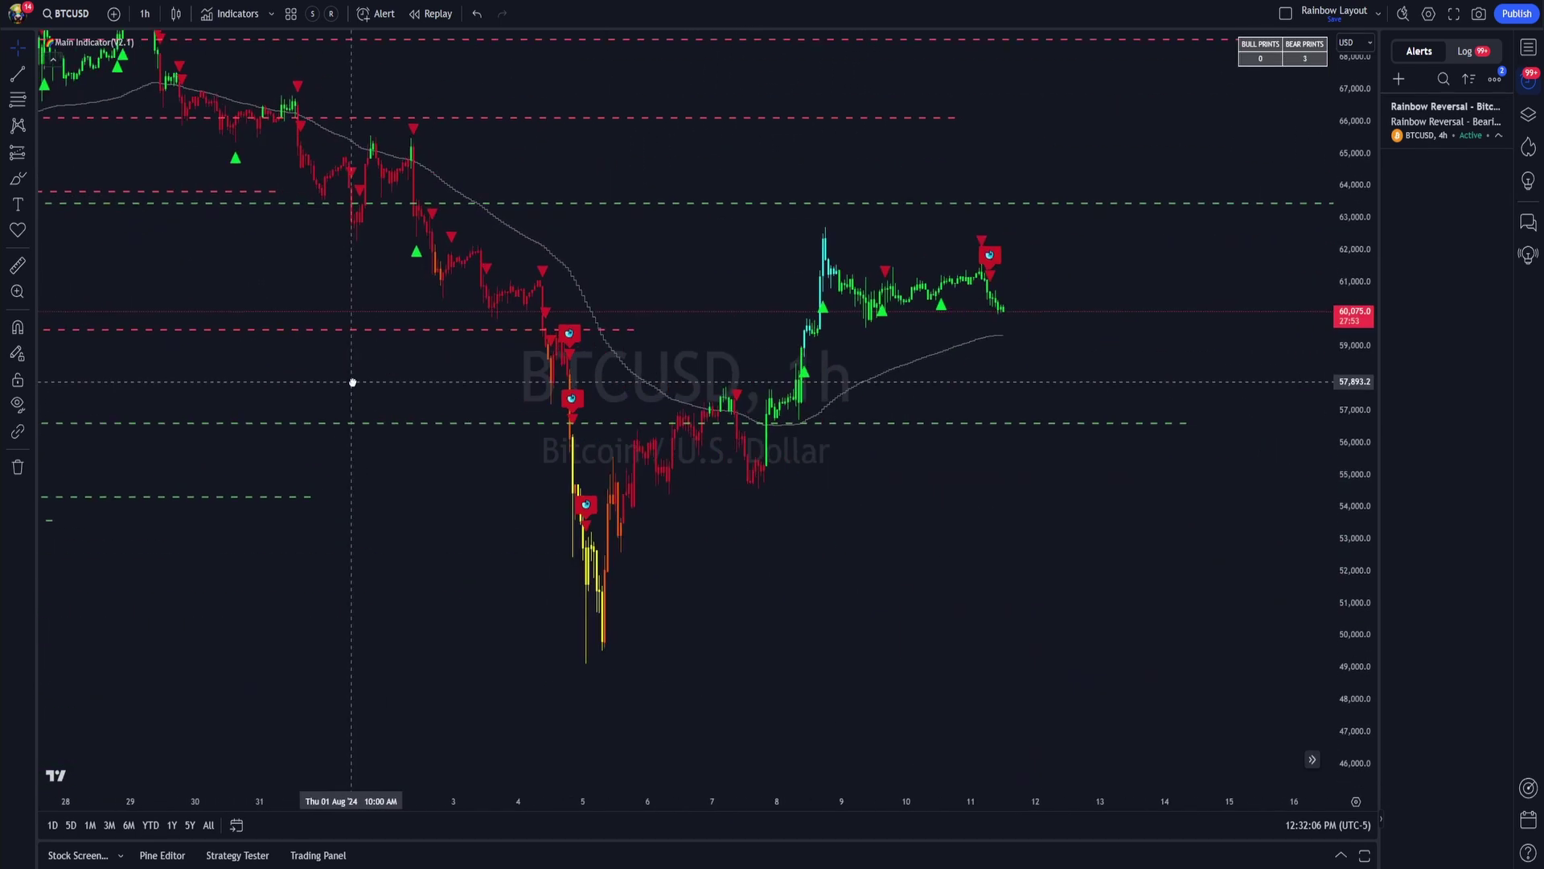
scroll(351, 382, up, 4)
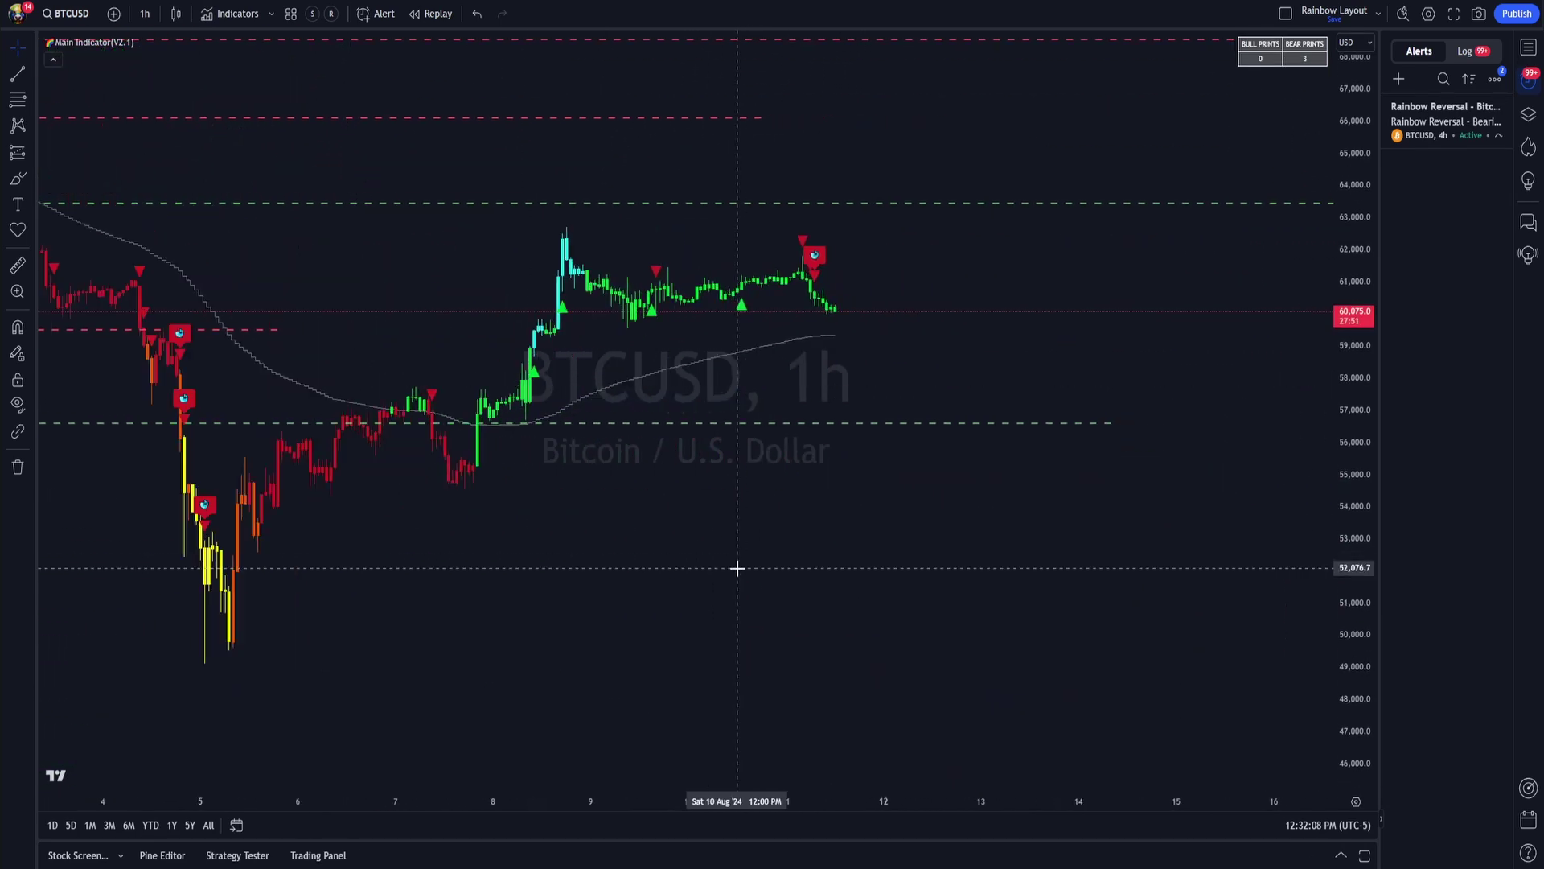
drag(1345, 652, 1337, 471)
drag(909, 588, 1200, 603)
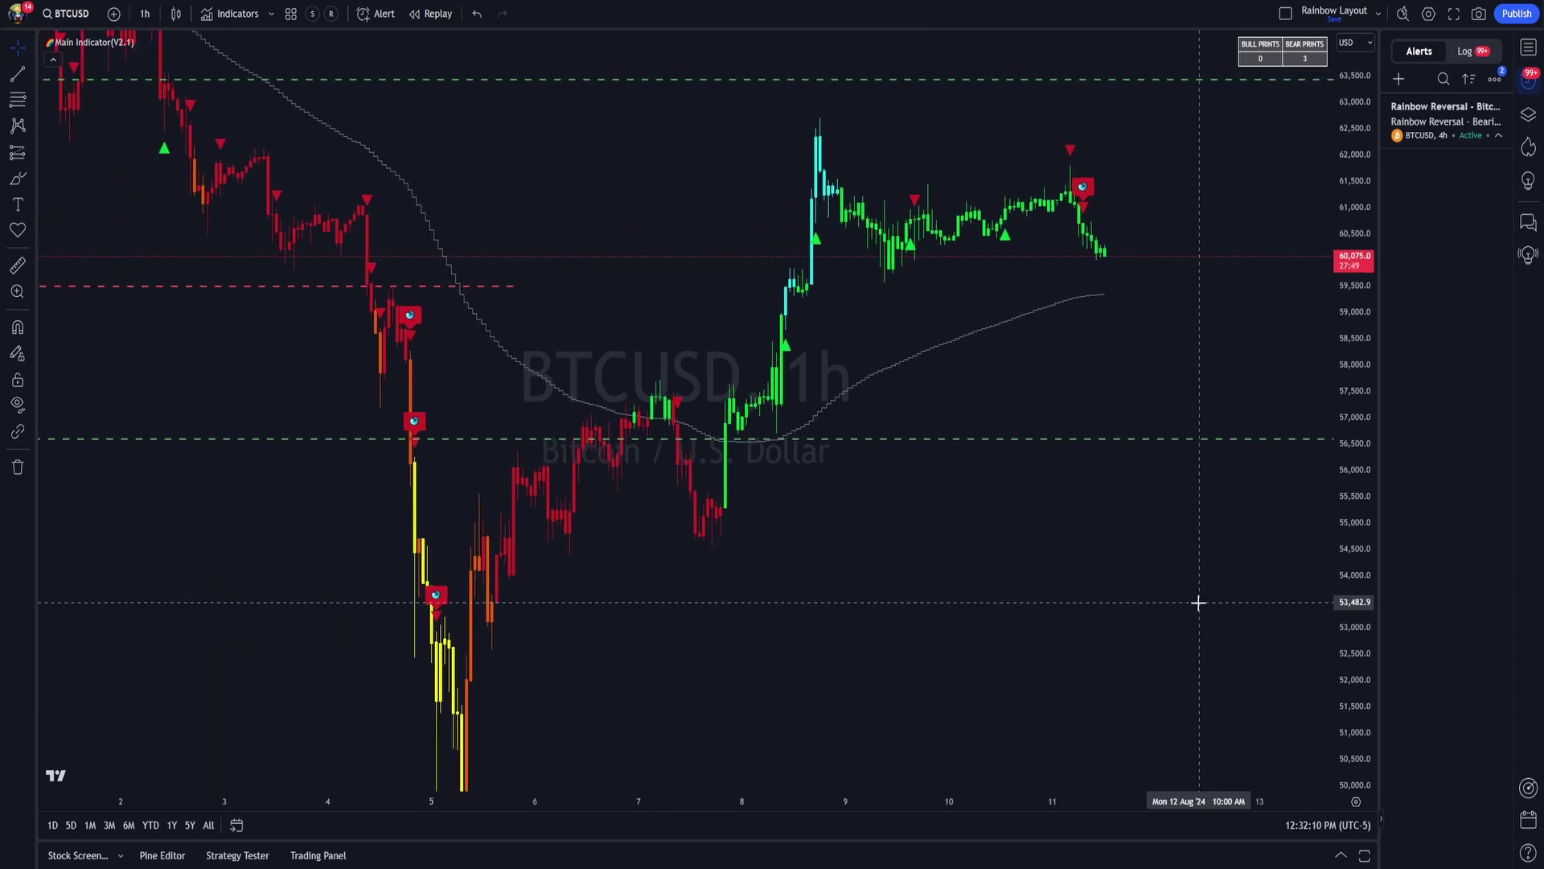
scroll(1196, 604, up, 2)
scroll(1070, 623, down, 1)
drag(1034, 634, 889, 593)
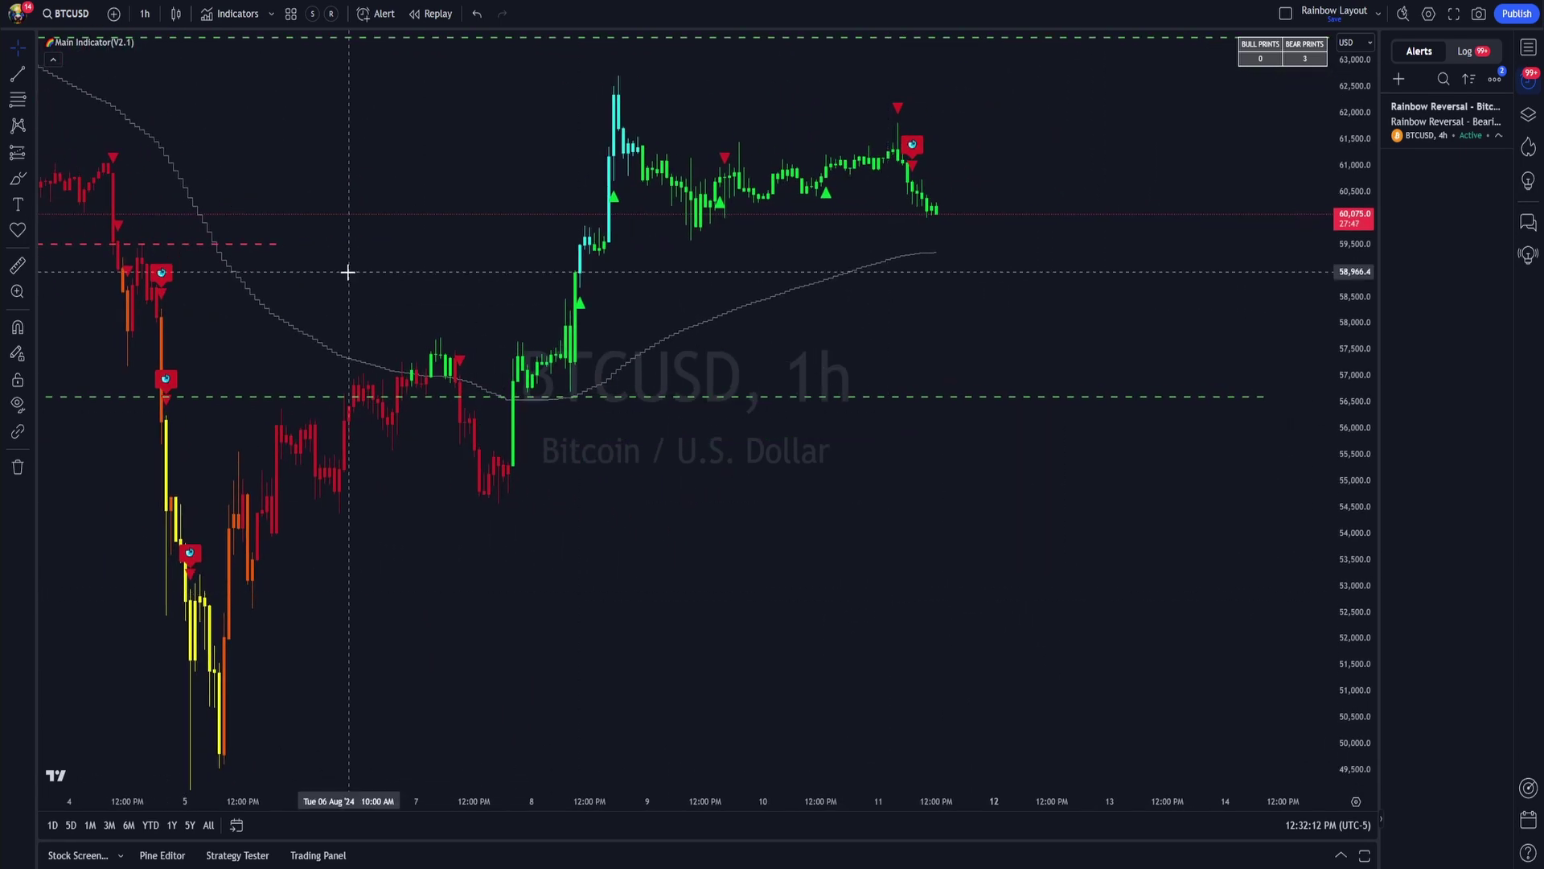
- Reopen the Main Indicator settings, move the dialog clear of the candles, and switch Whale Prints off and back on
click(164, 42)
drag(724, 42, 1237, 44)
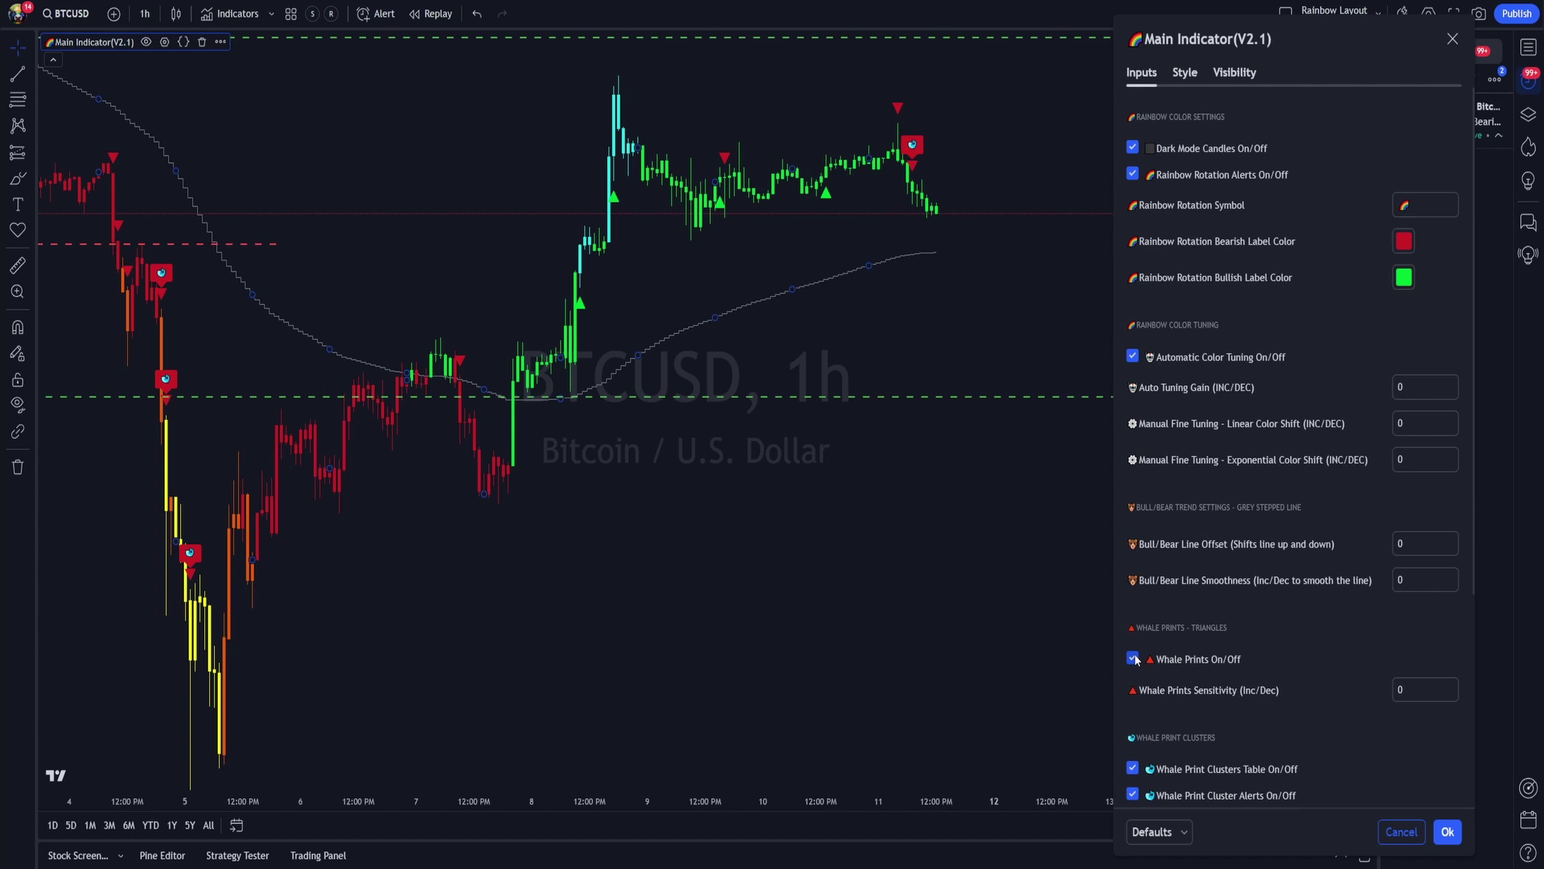
scroll(1184, 688, down, 2)
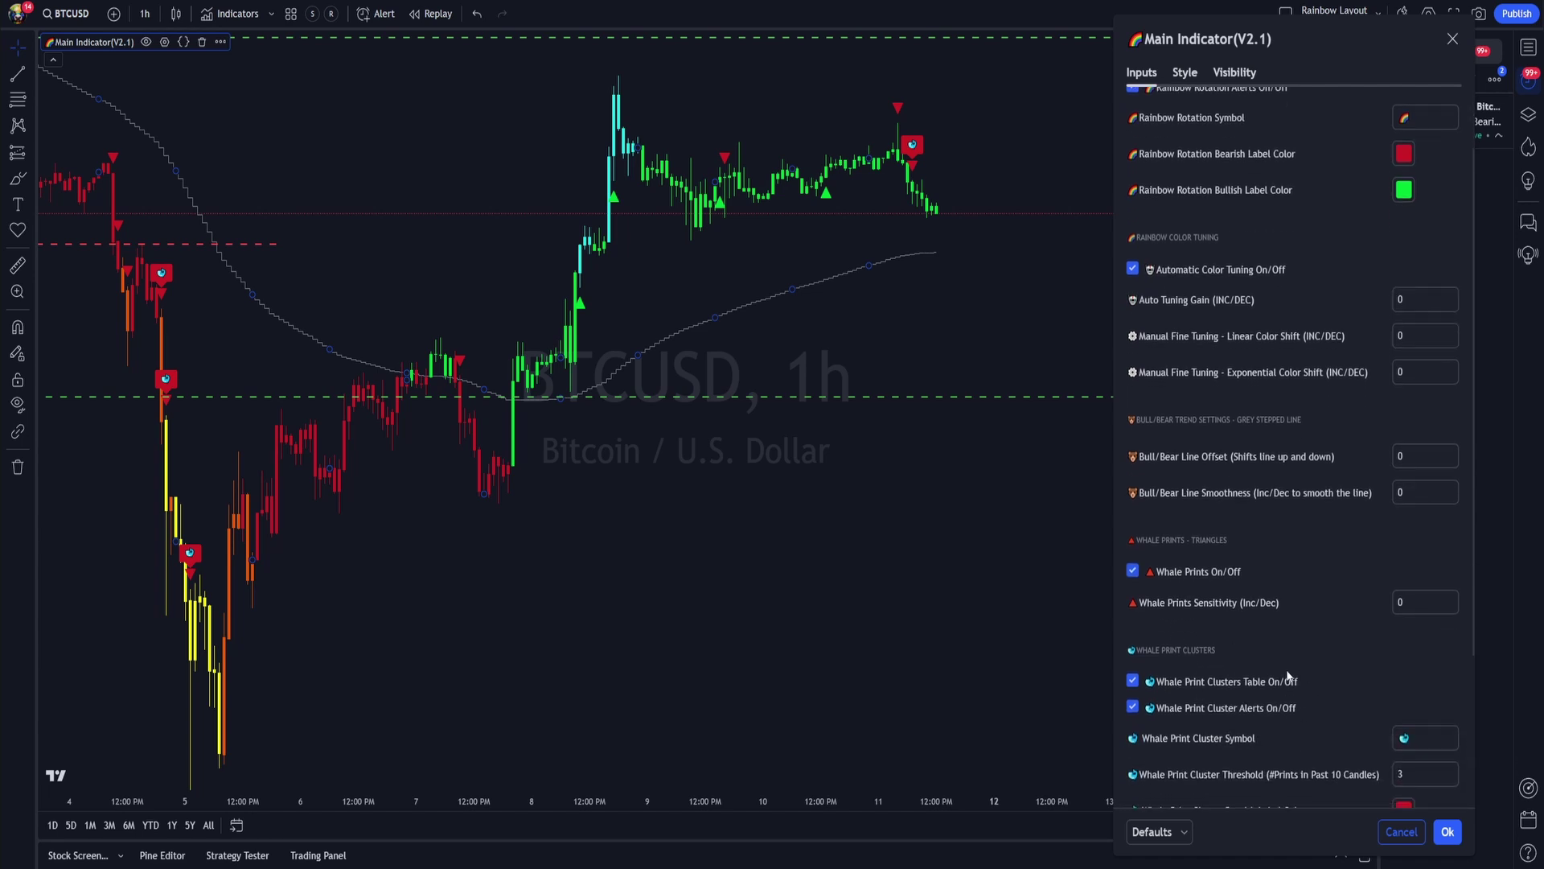
scroll(1270, 694, down, 2)
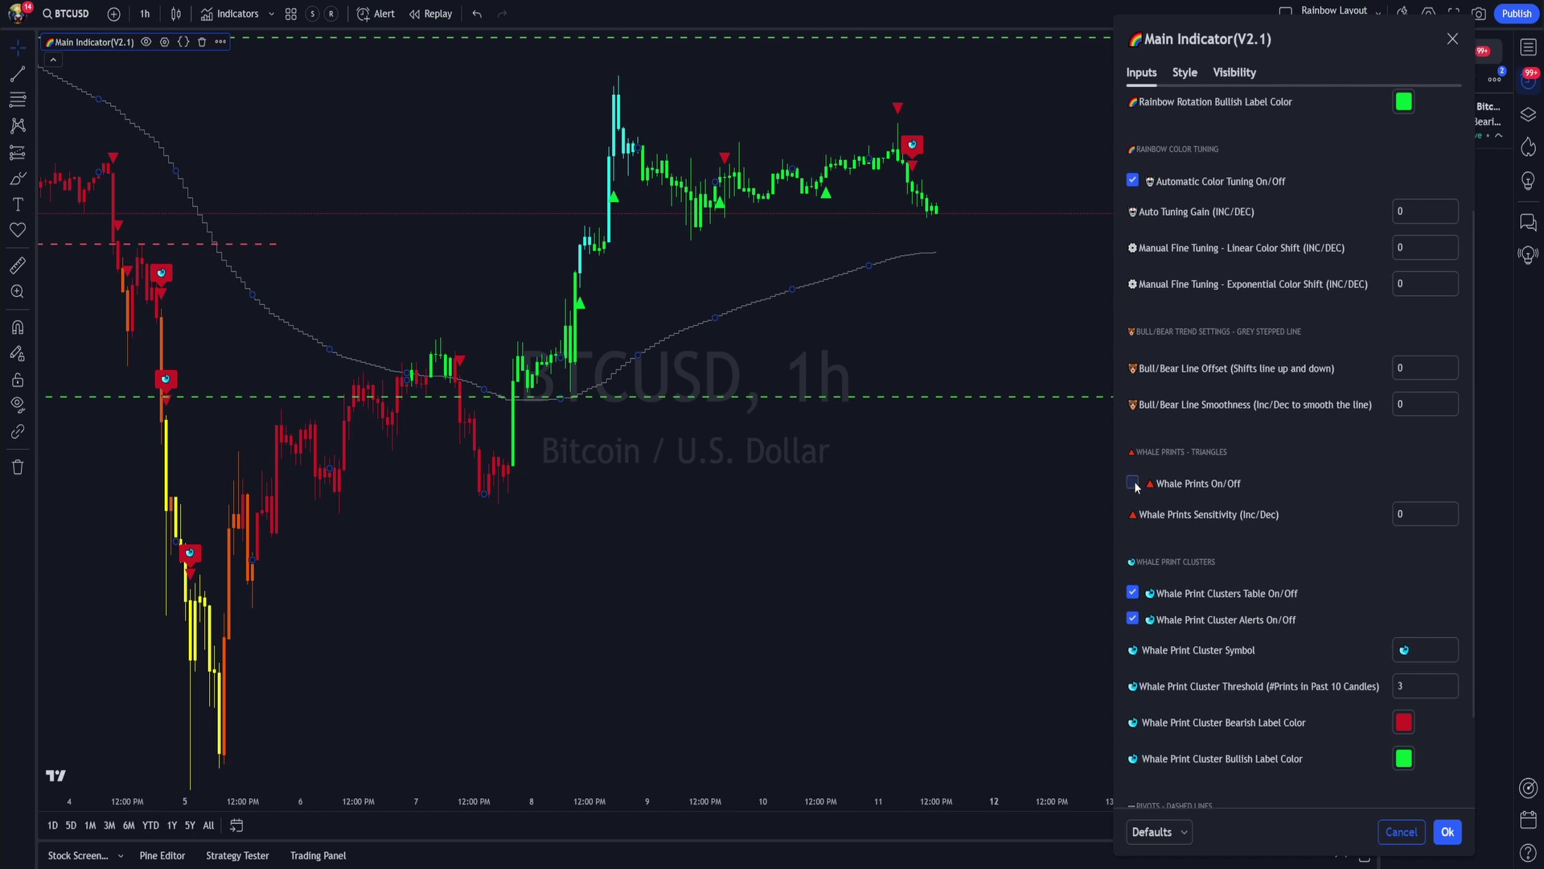
- Test the Whale Prints Sensitivity with values such as -9, and return it to 0
click(1423, 521)
text(-9)
key(BackSpace)
text(19)
key(BackSpace)
text(8)
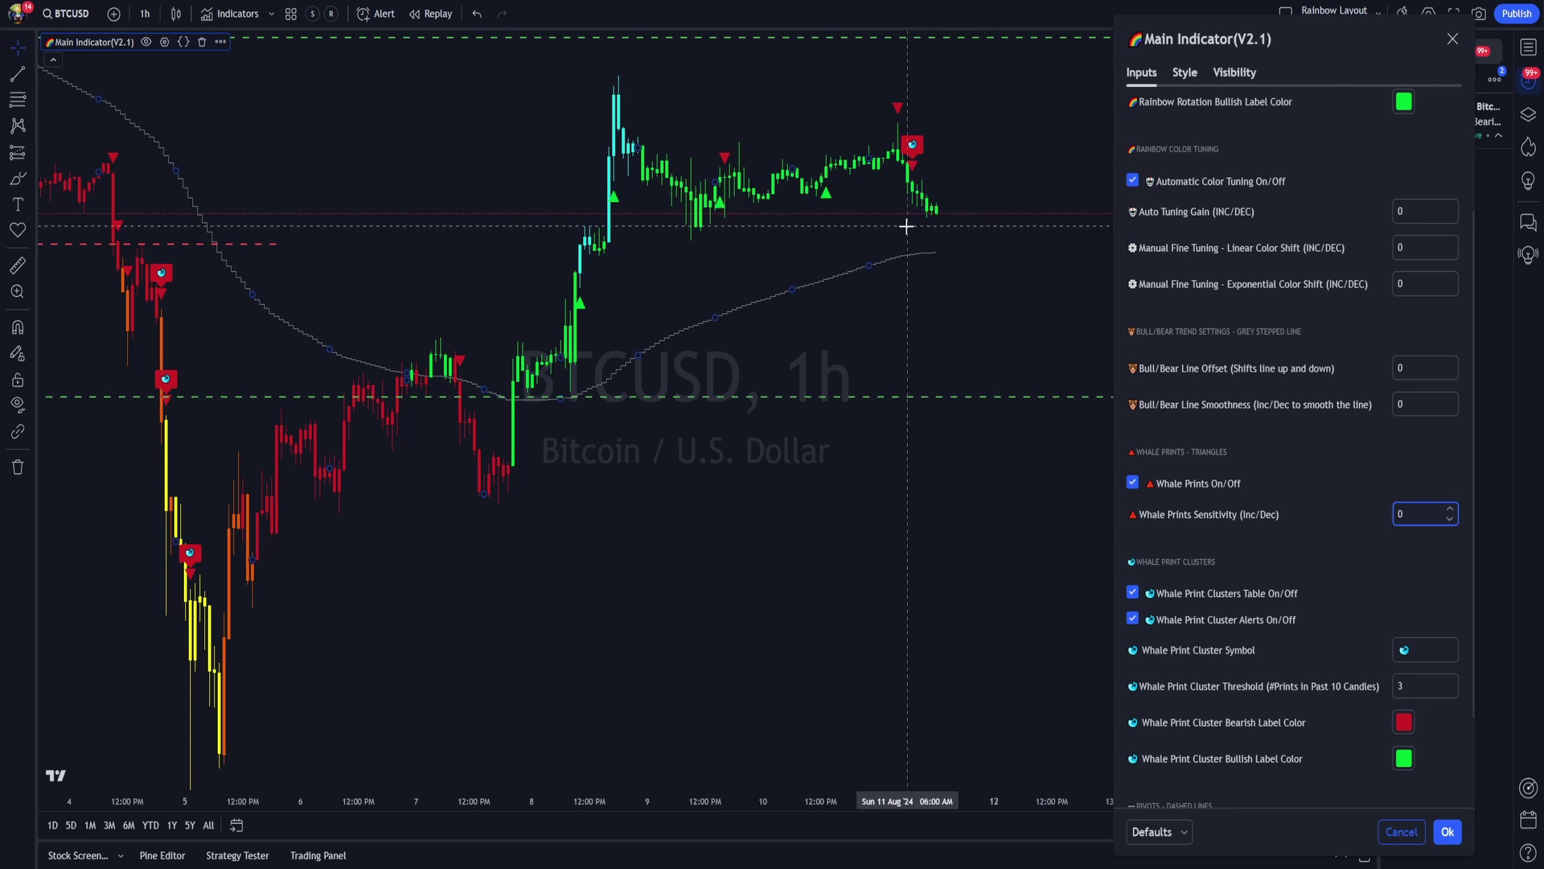
- Close the indicator settings and circle the bearish whale prints and cluster label at the 11 August peak with the brush
scroll(925, 201, up, 2)
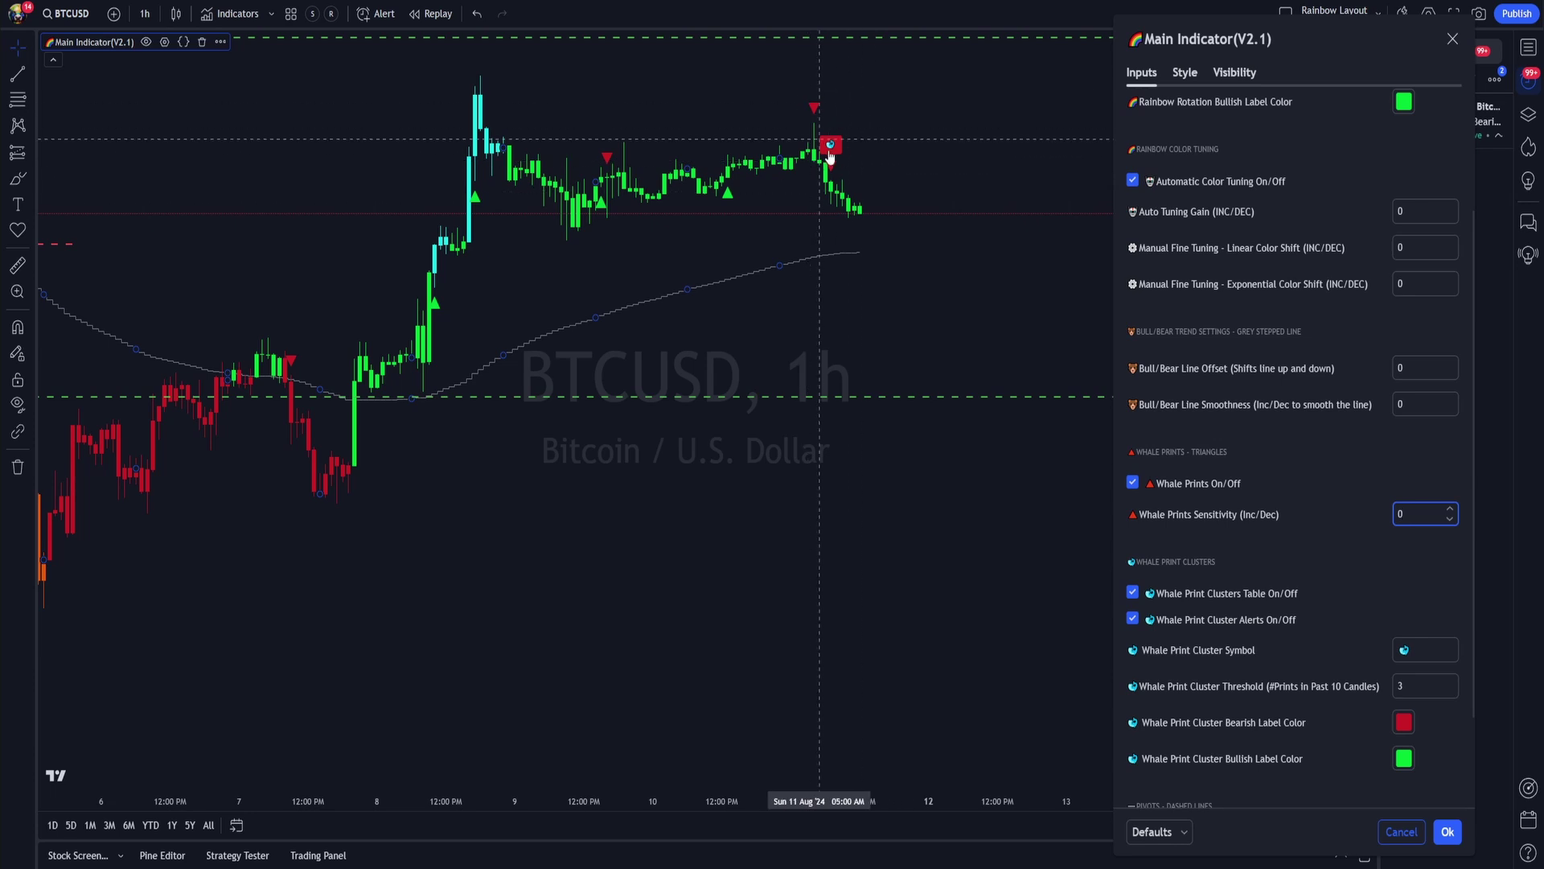
scroll(859, 195, up, 7)
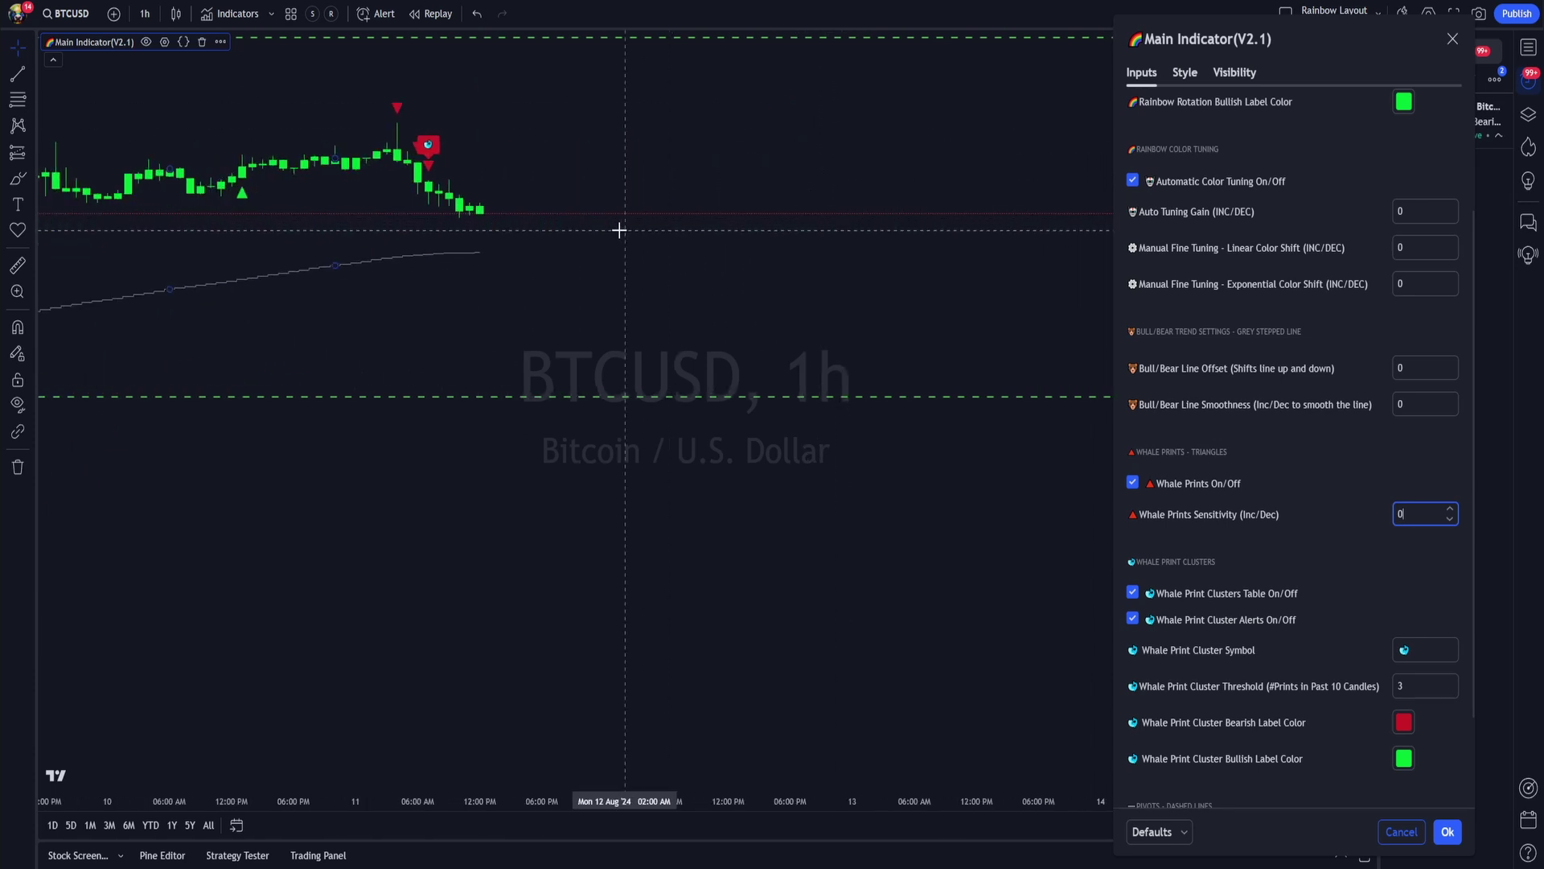
drag(490, 273, 851, 361)
drag(1367, 660, 1355, 396)
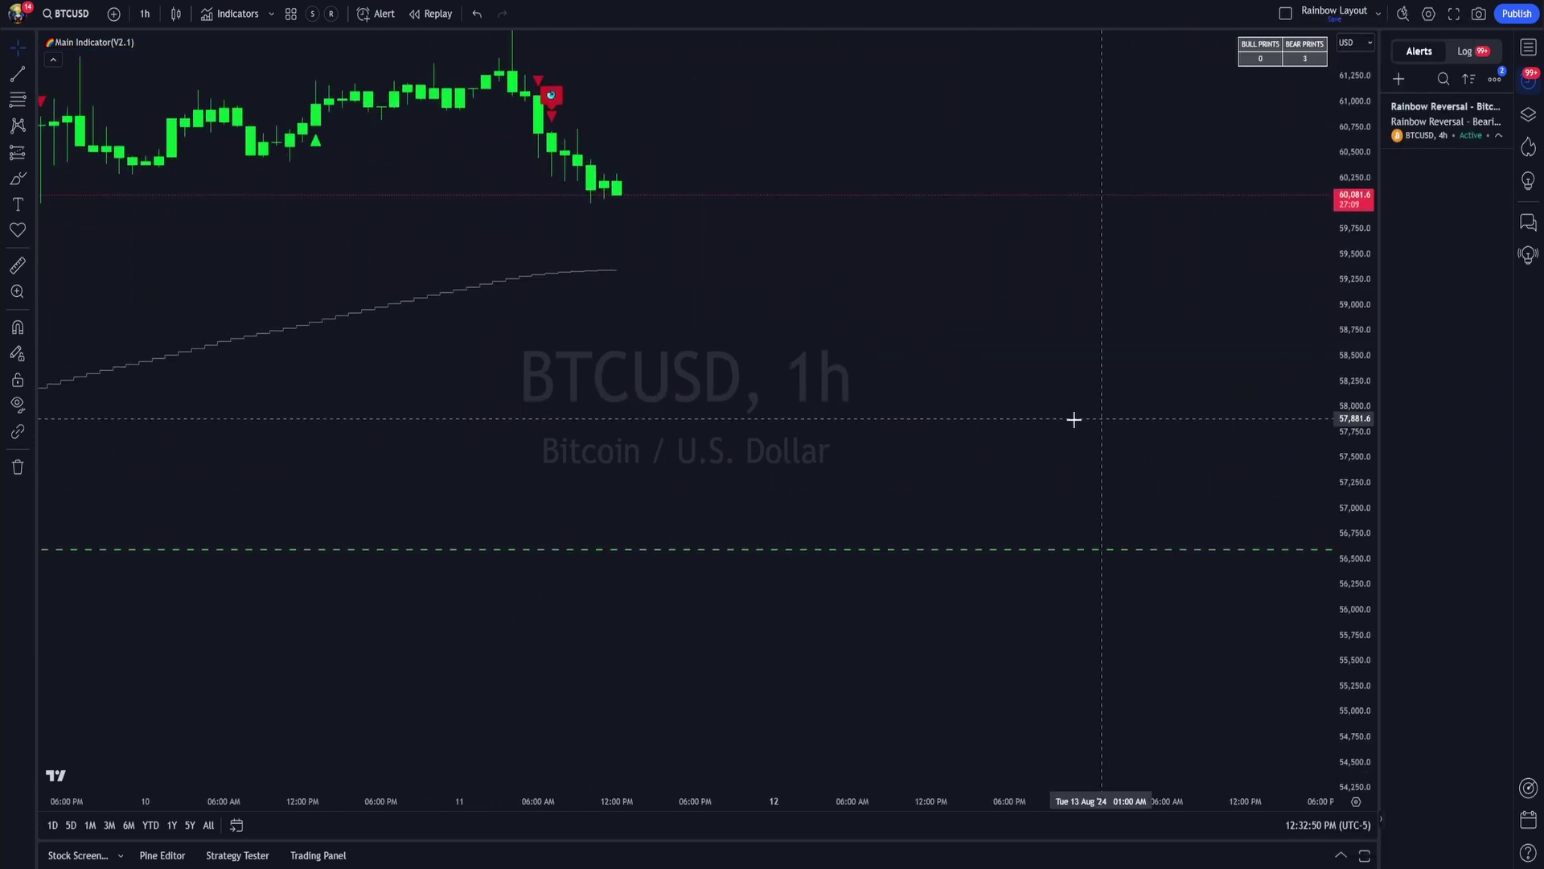
scroll(892, 411, up, 4)
drag(658, 402, 1217, 597)
drag(1346, 608, 1339, 320)
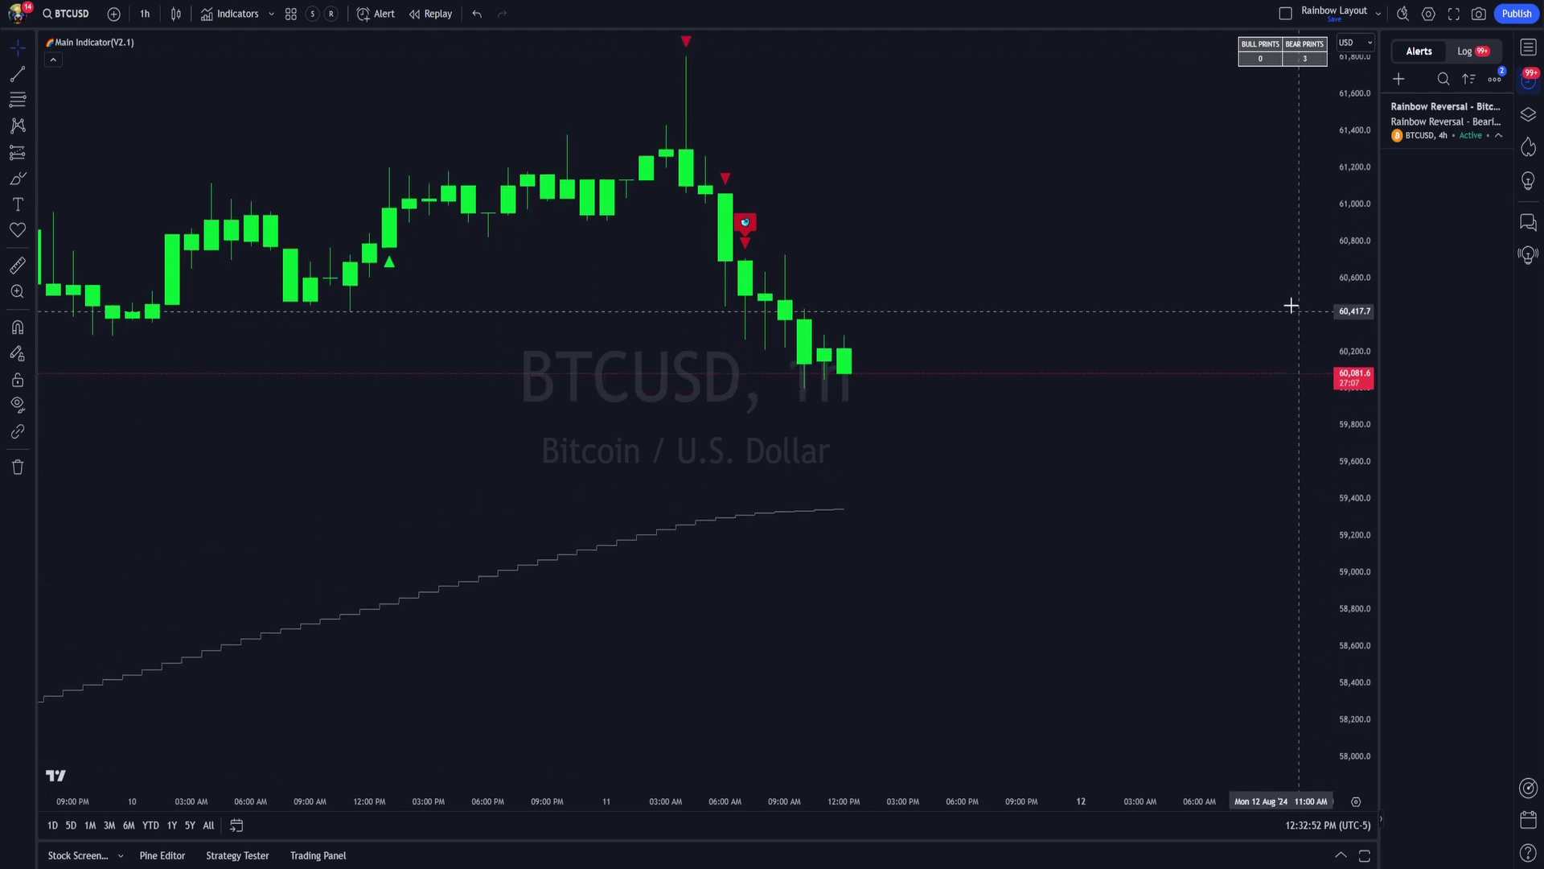
mouse_move(1083, 477)
mouse_down()
mouse_move(1134, 606)
mouse_move(1120, 618)
mouse_up()
click(17, 185)
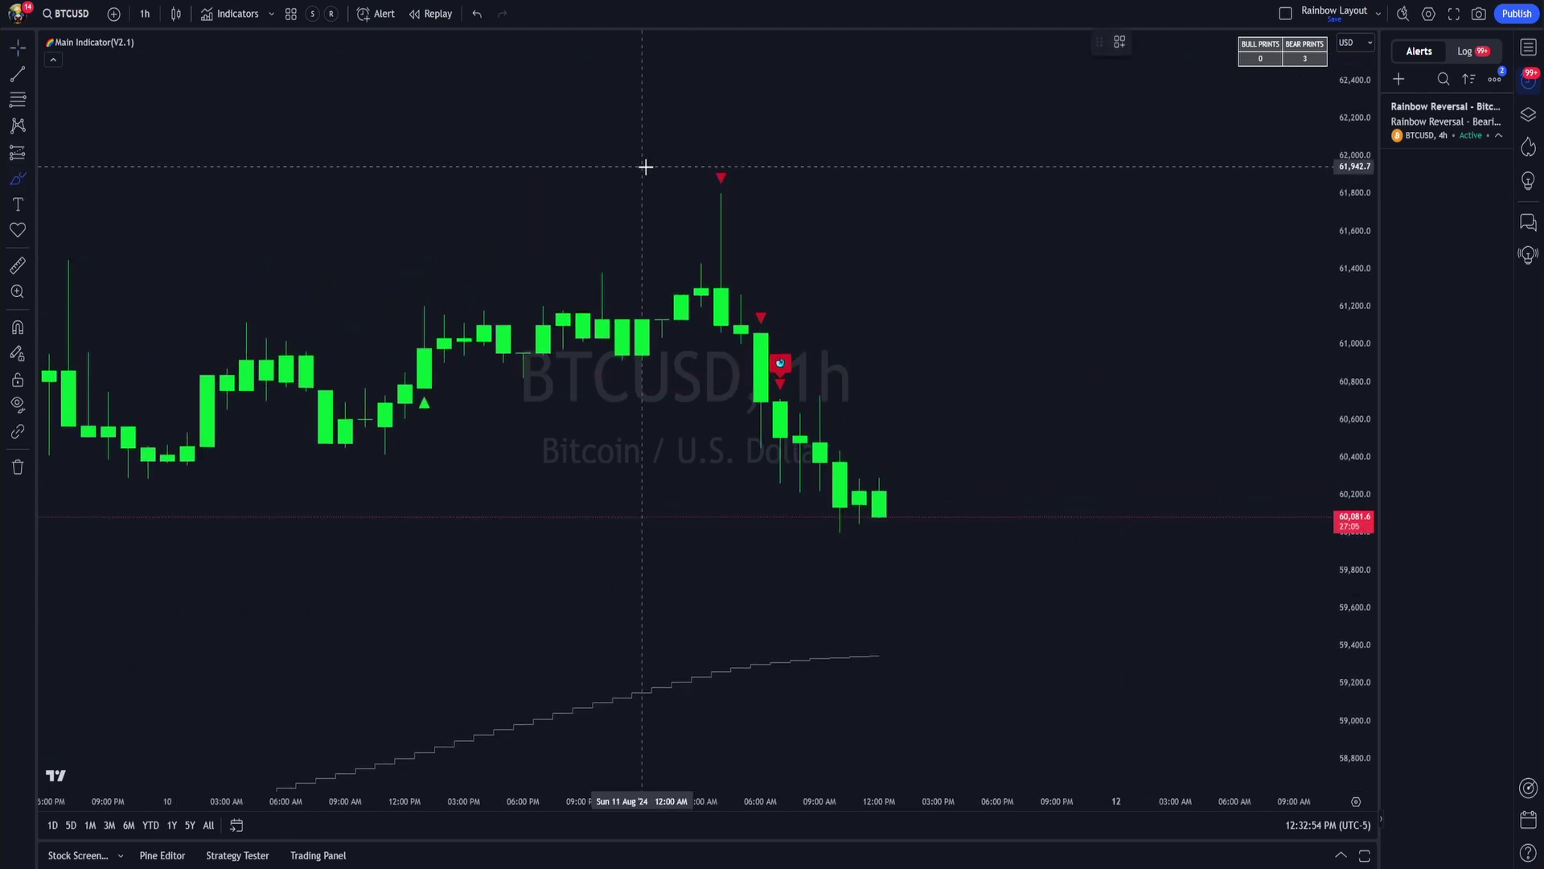
mouse_move(644, 164)
mouse_down()
mouse_move(845, 258)
mouse_move(716, 404)
mouse_up()
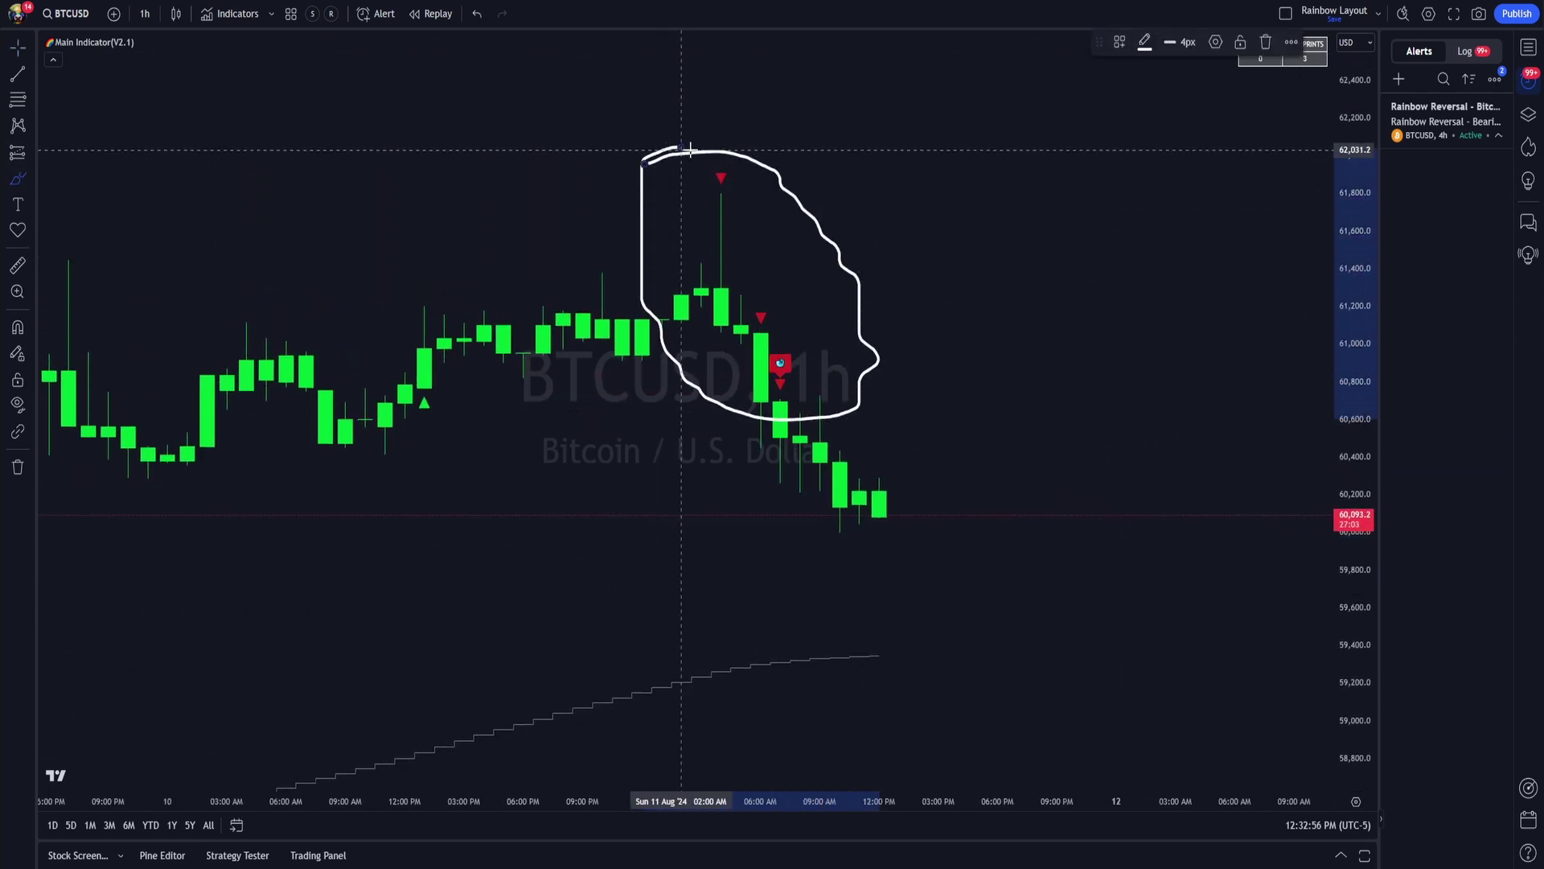
scroll(683, 400, down, 5)
drag(839, 515, 790, 477)
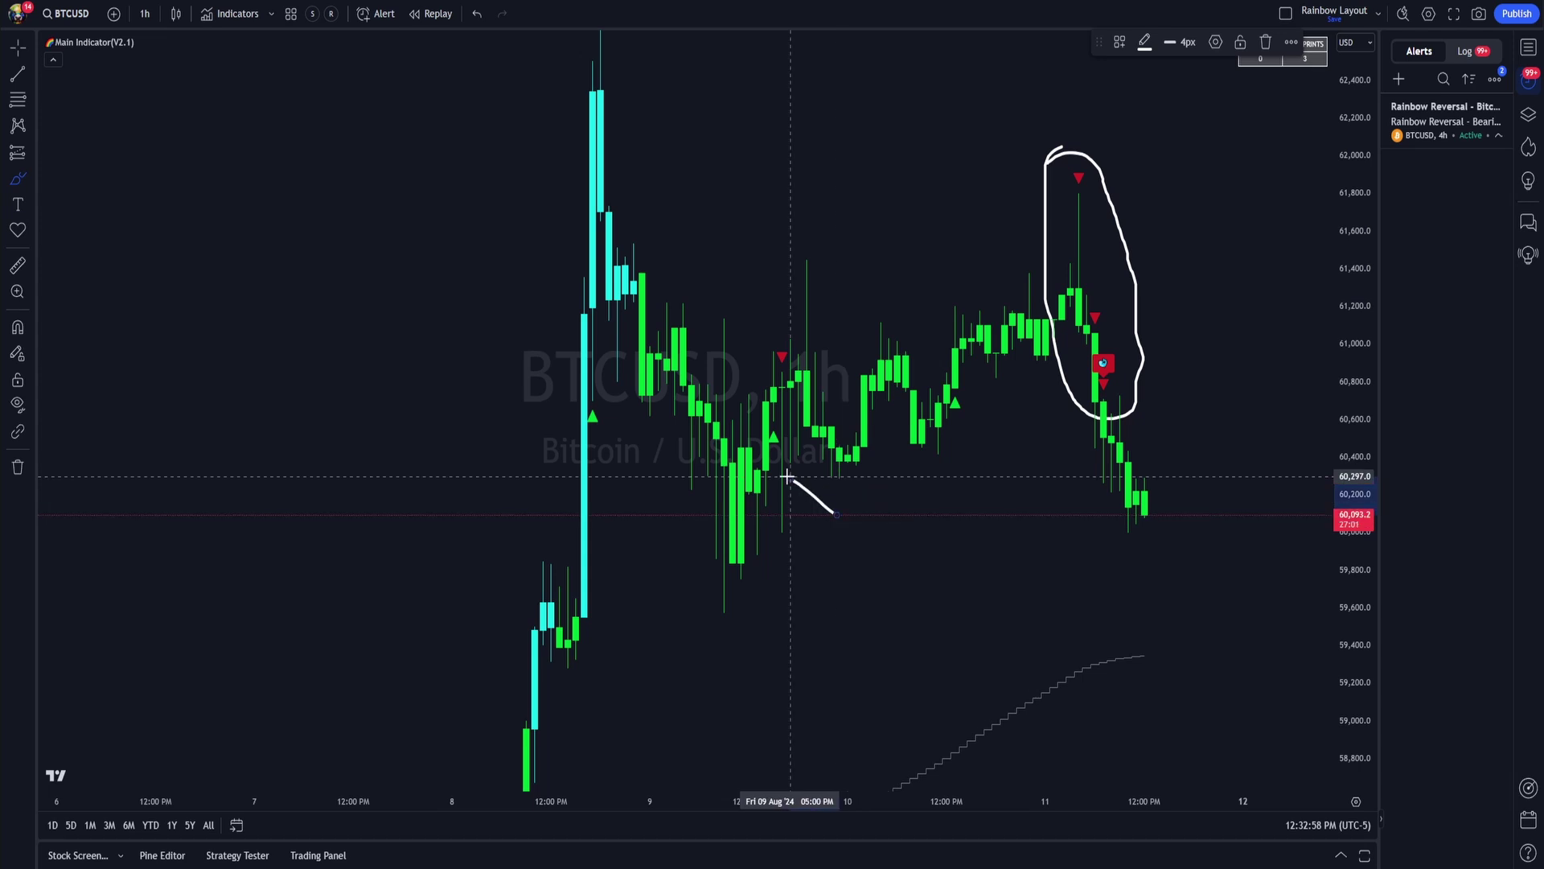
click(485, 345)
drag(485, 346, 407, 241)
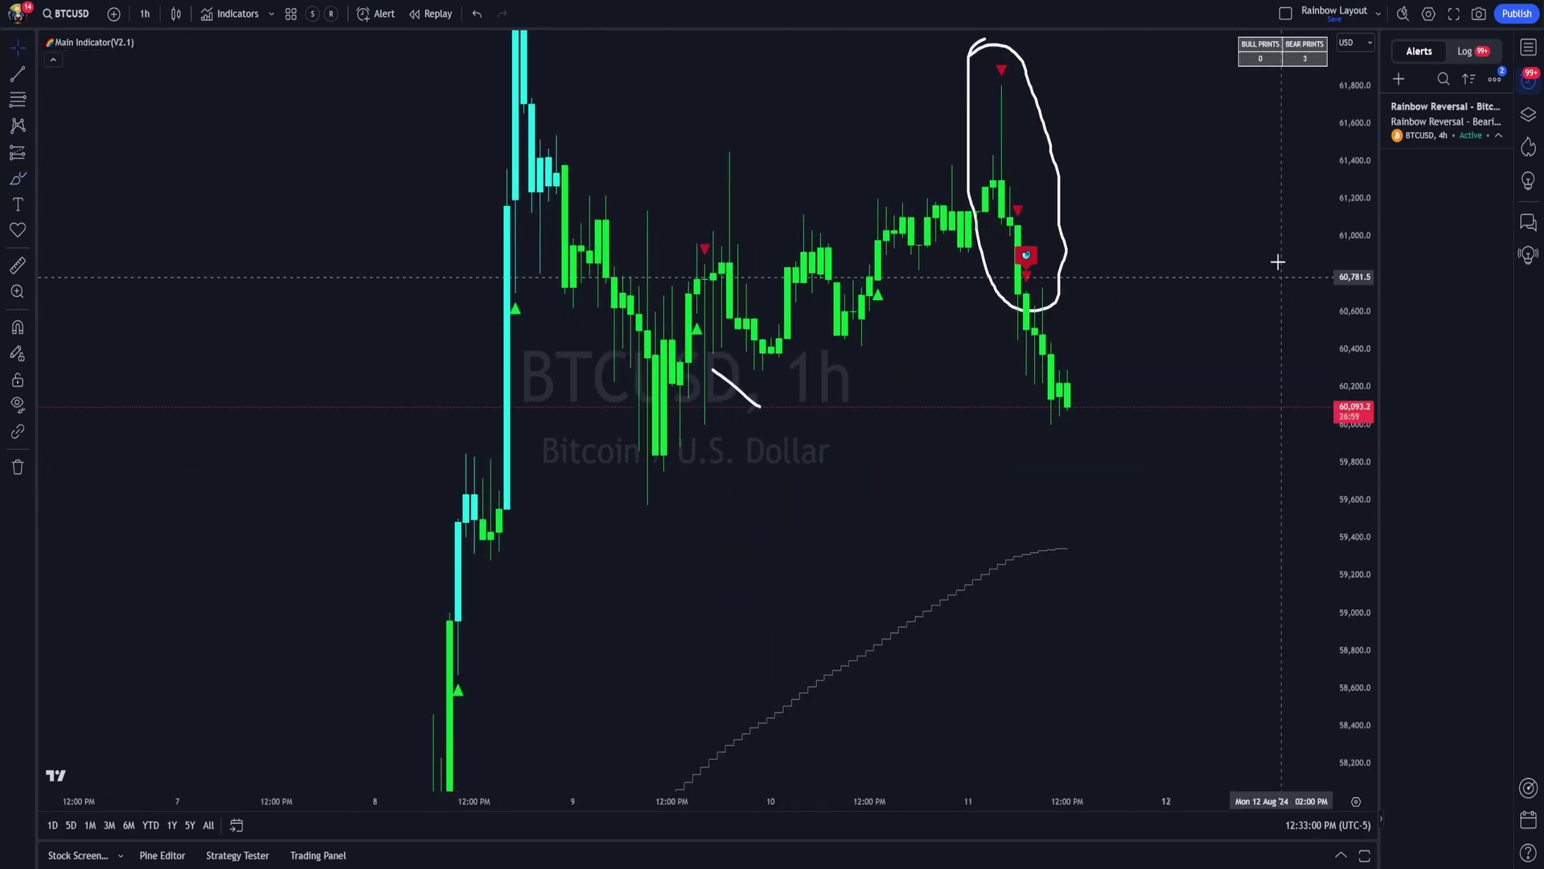
drag(1354, 277, 1358, 371)
click(750, 408)
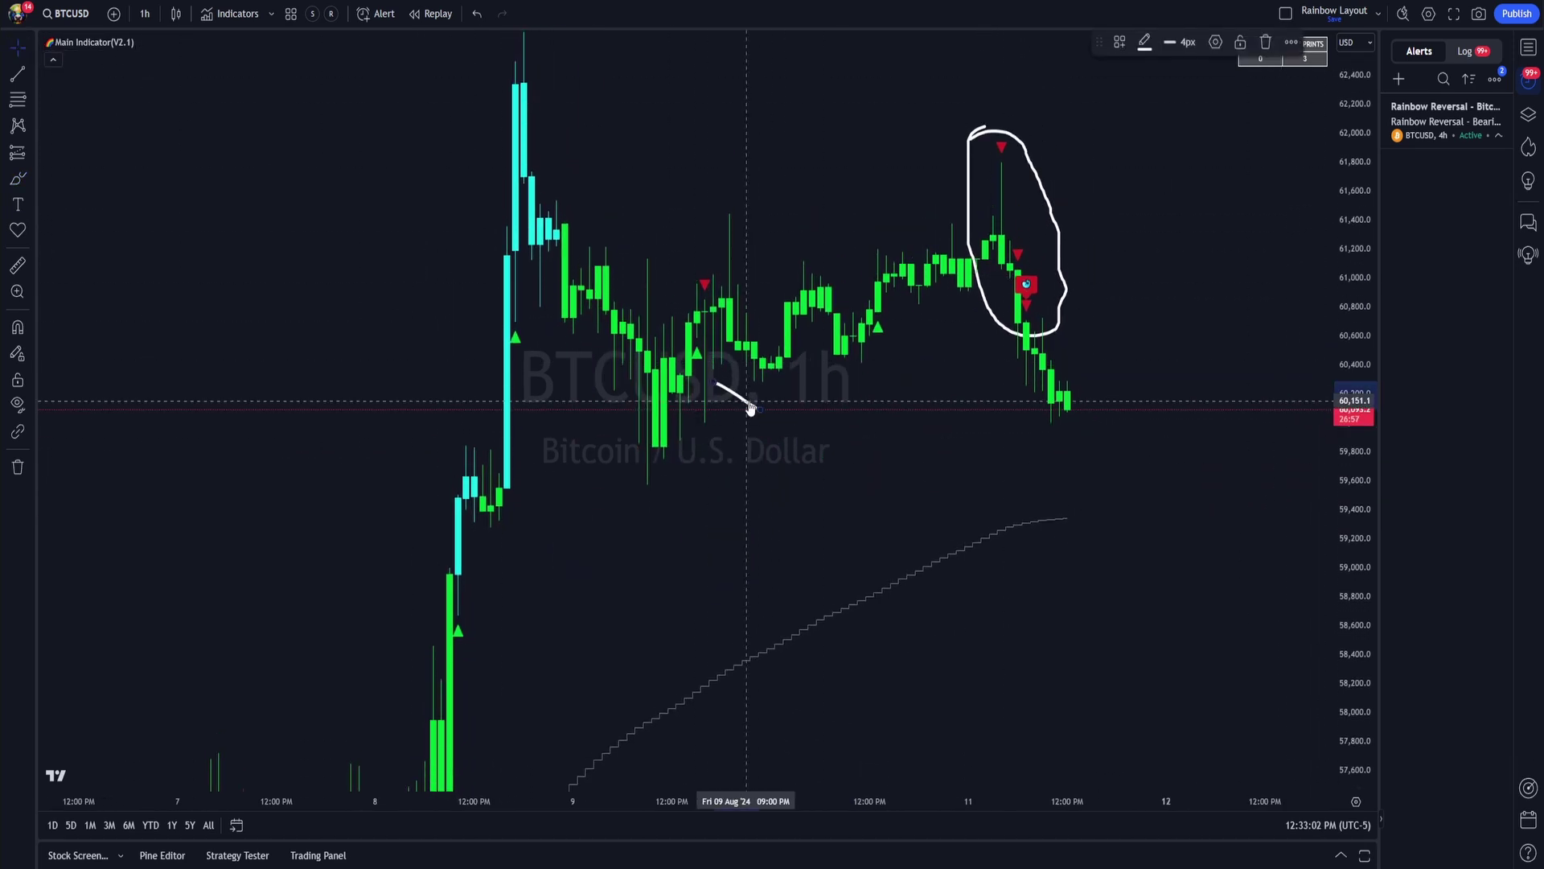
key(Delete)
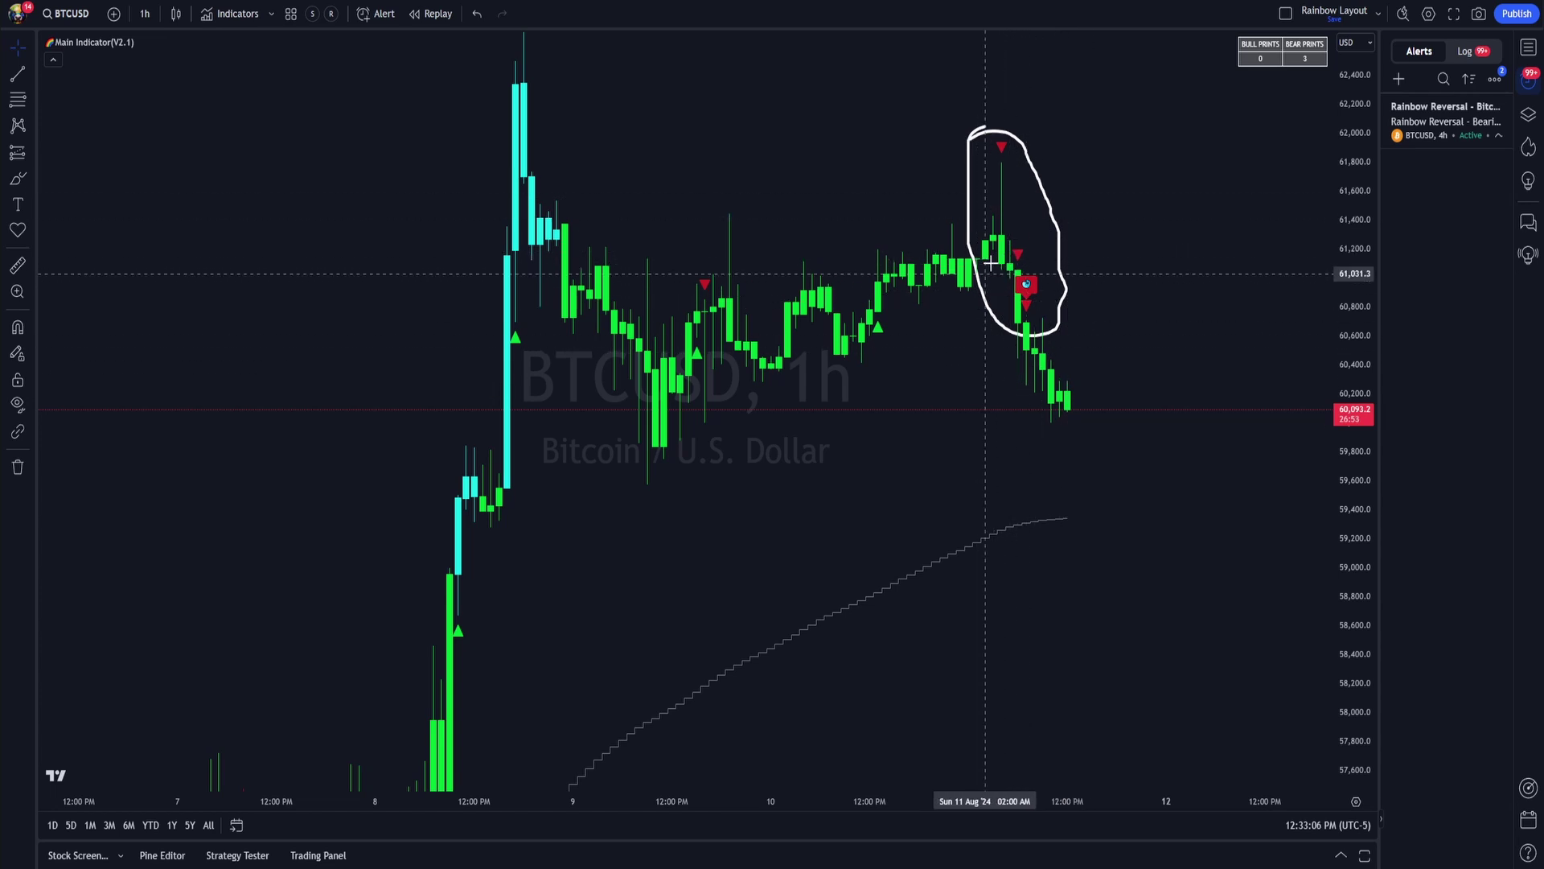
- Change the chart interval to 2 hours and bring the whale print clusters from late July to August into view
click(145, 13)
click(189, 585)
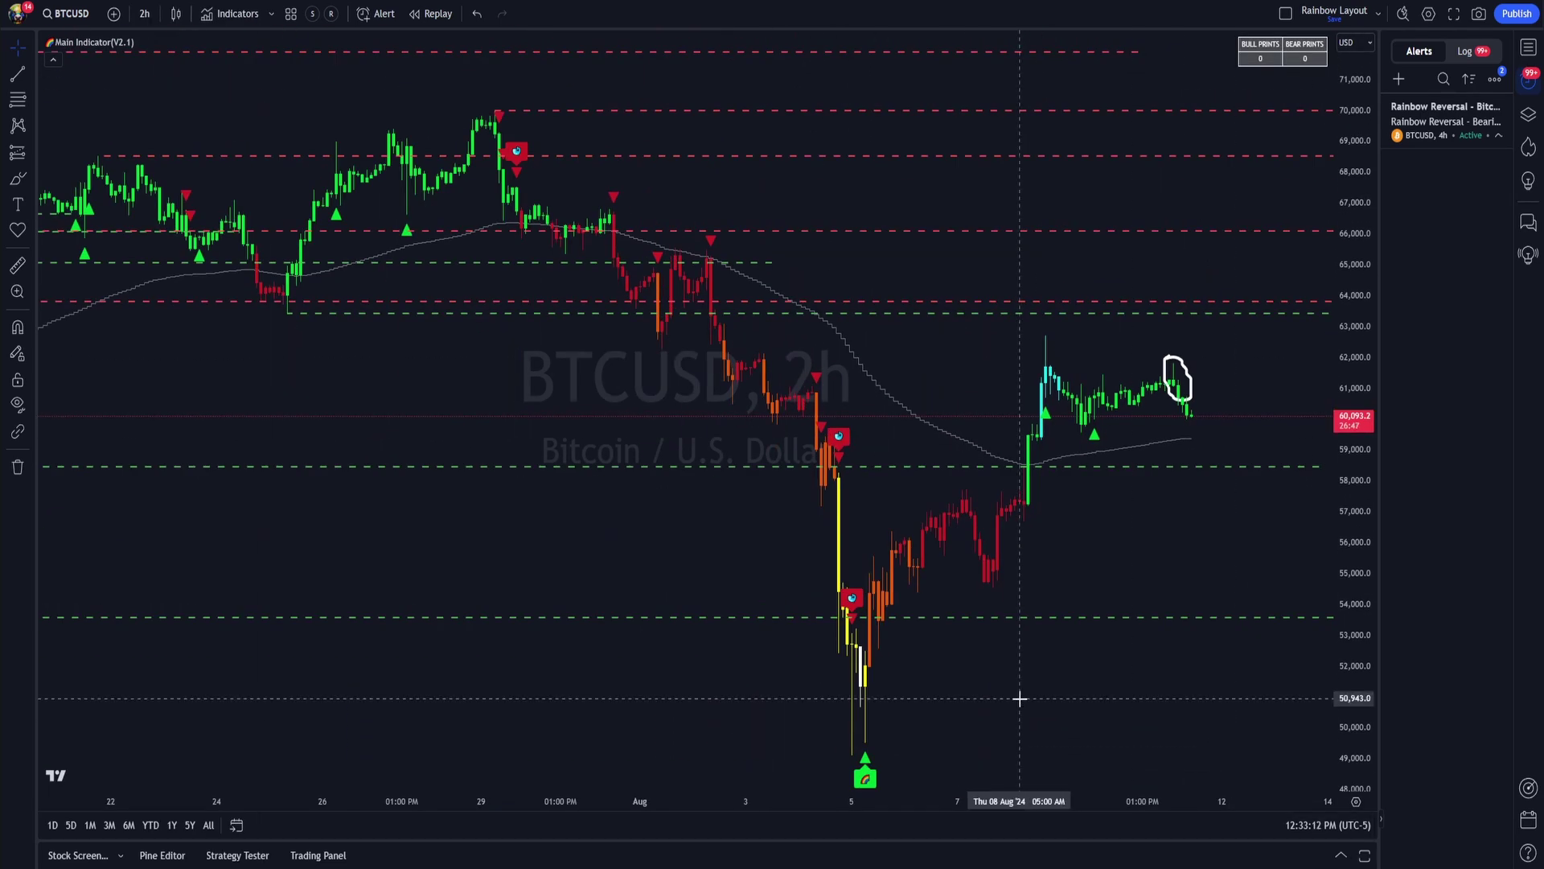
drag(548, 486, 903, 587)
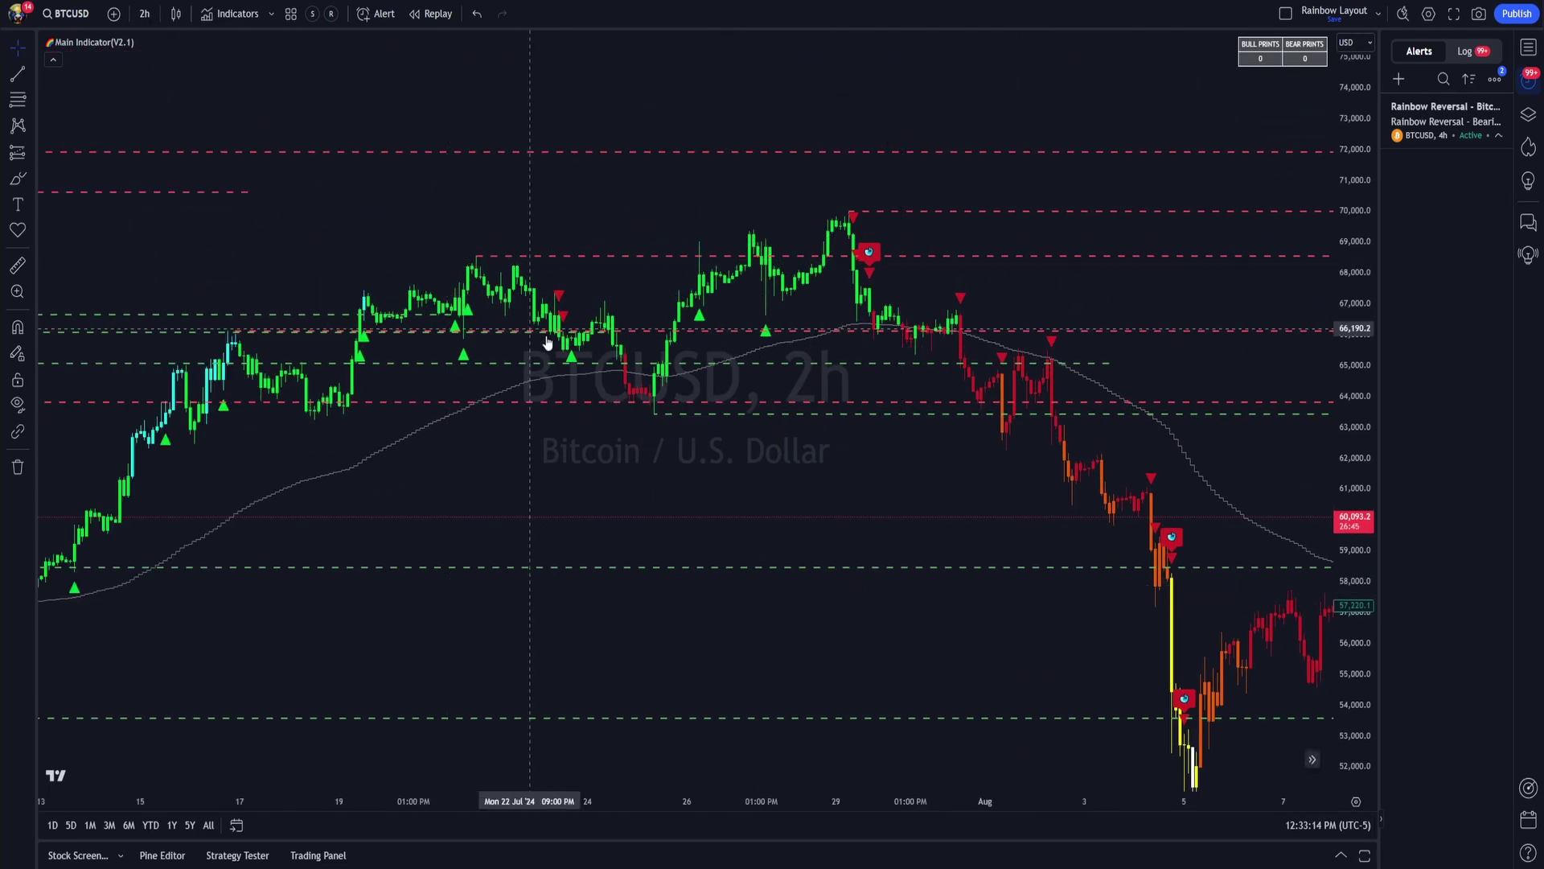
scroll(822, 413, down, 3)
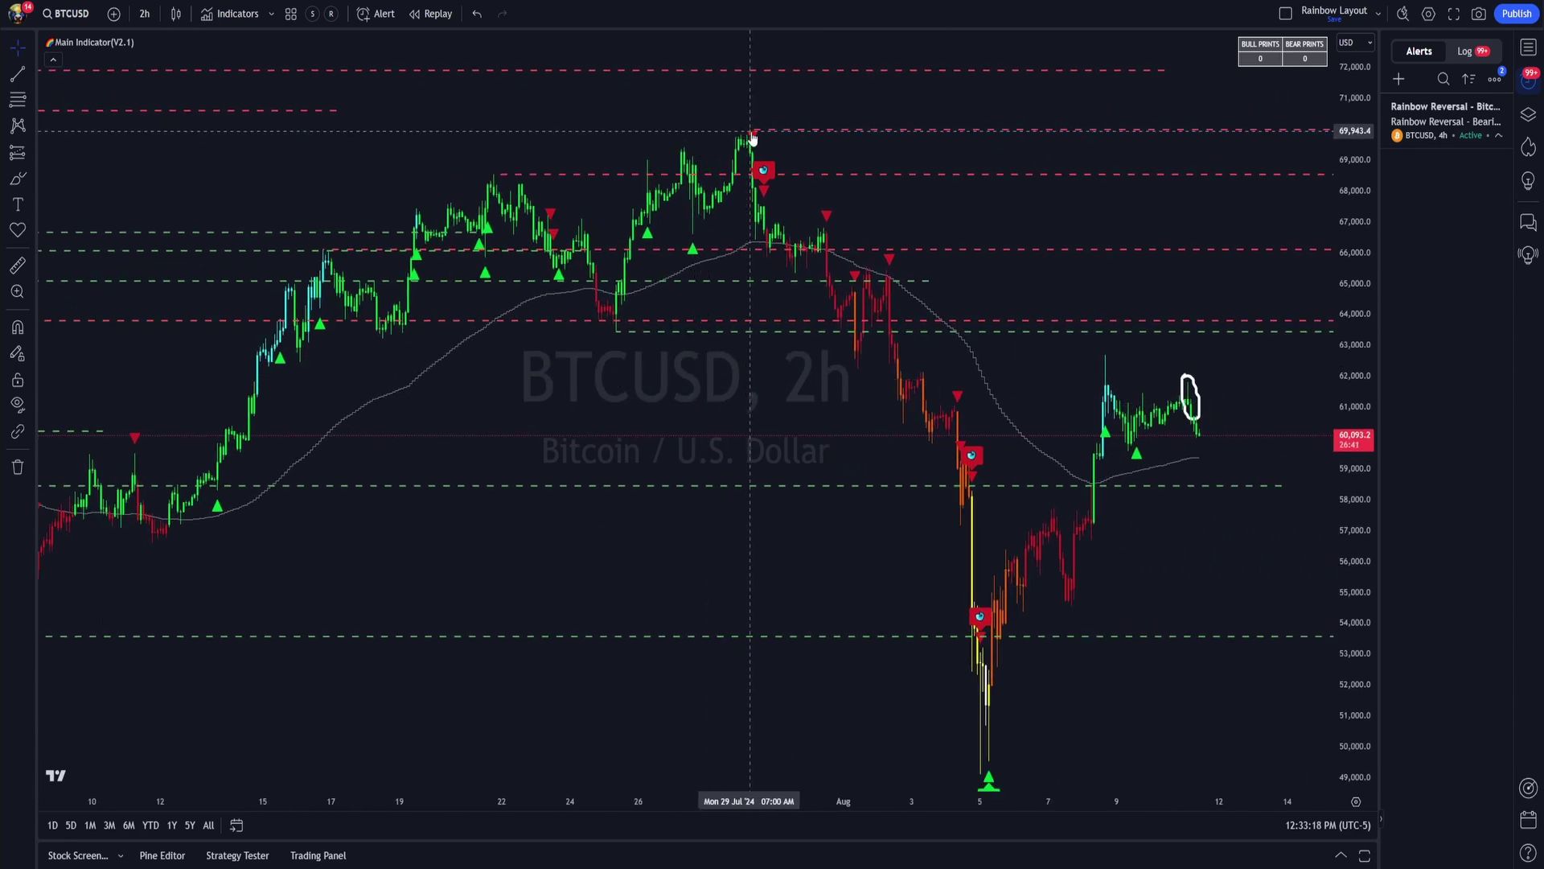
- Change the chart interval to 1 hour and bring the circled 11 August whale print cluster into view
drag(726, 129, 702, 110)
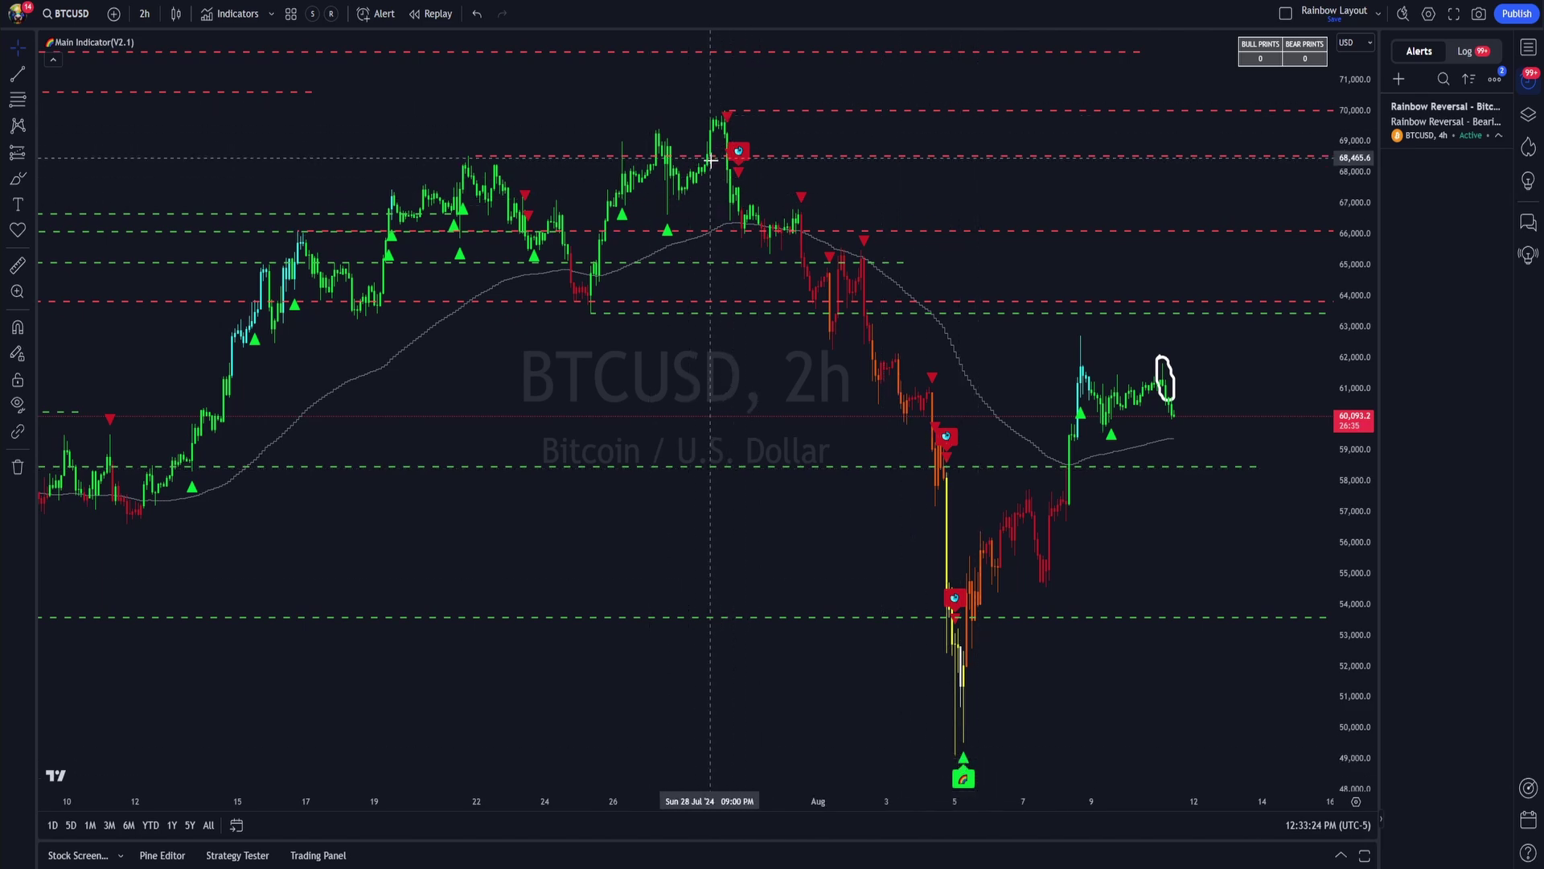
scroll(686, 177, up, 3)
click(144, 14)
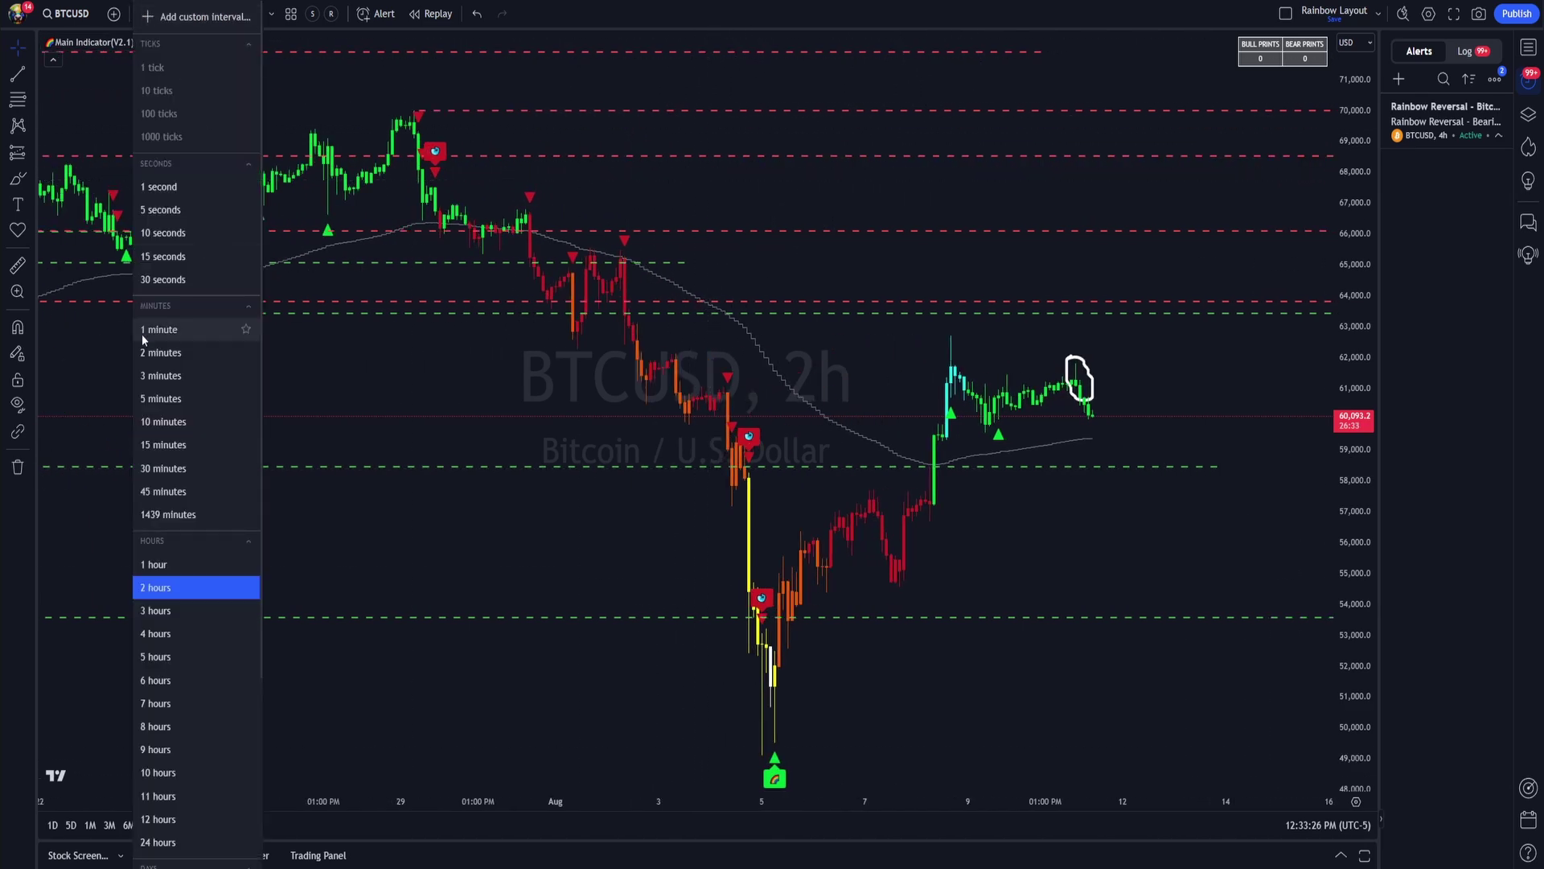
click(190, 563)
scroll(1059, 524, up, 3)
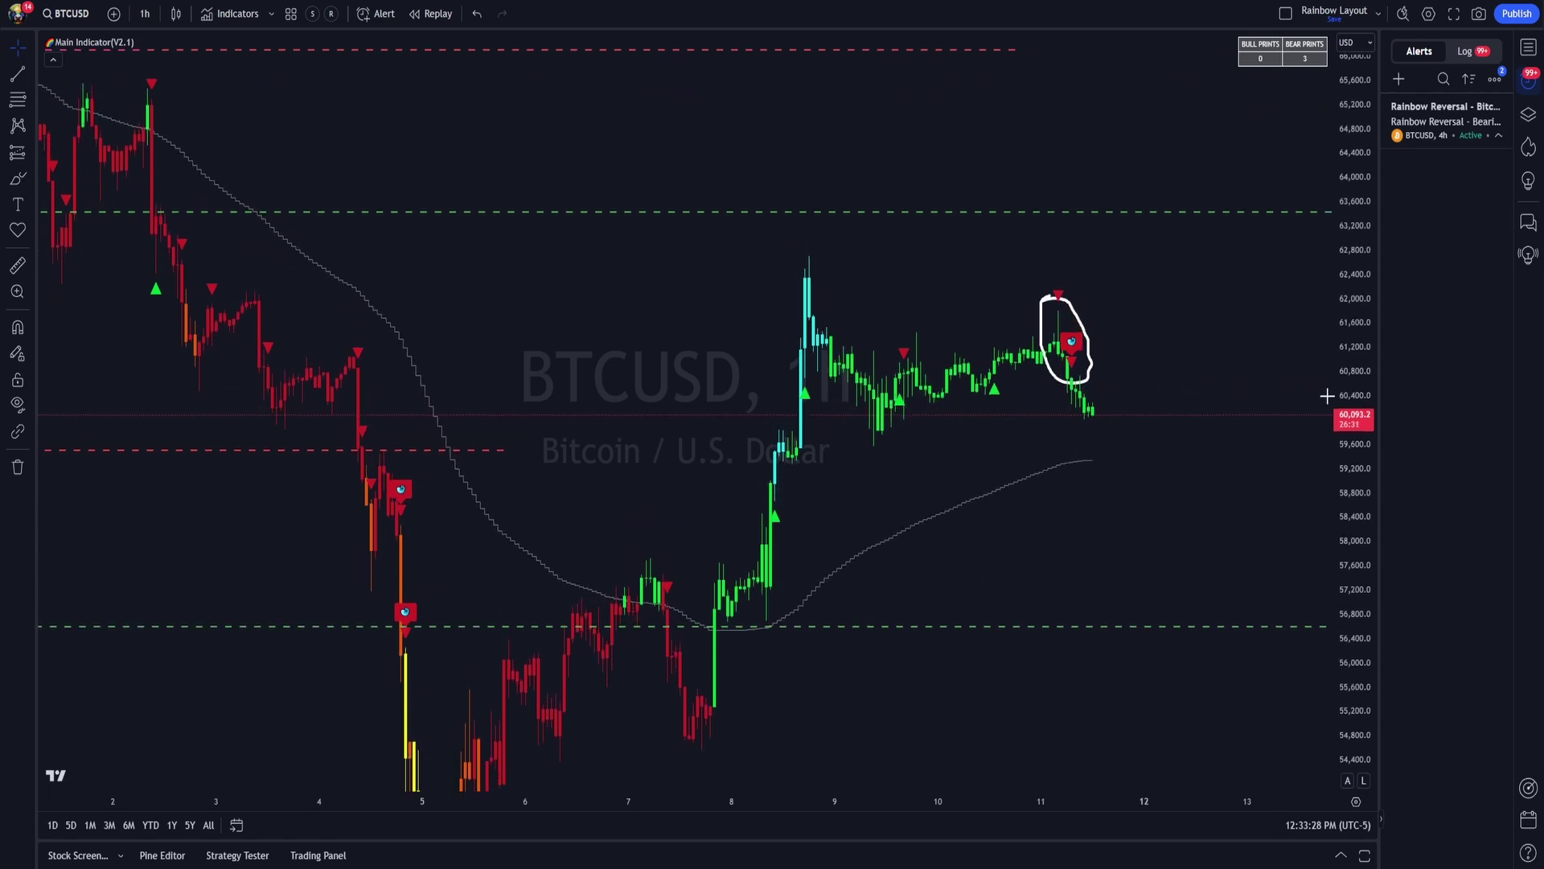
drag(1059, 524, 761, 460)
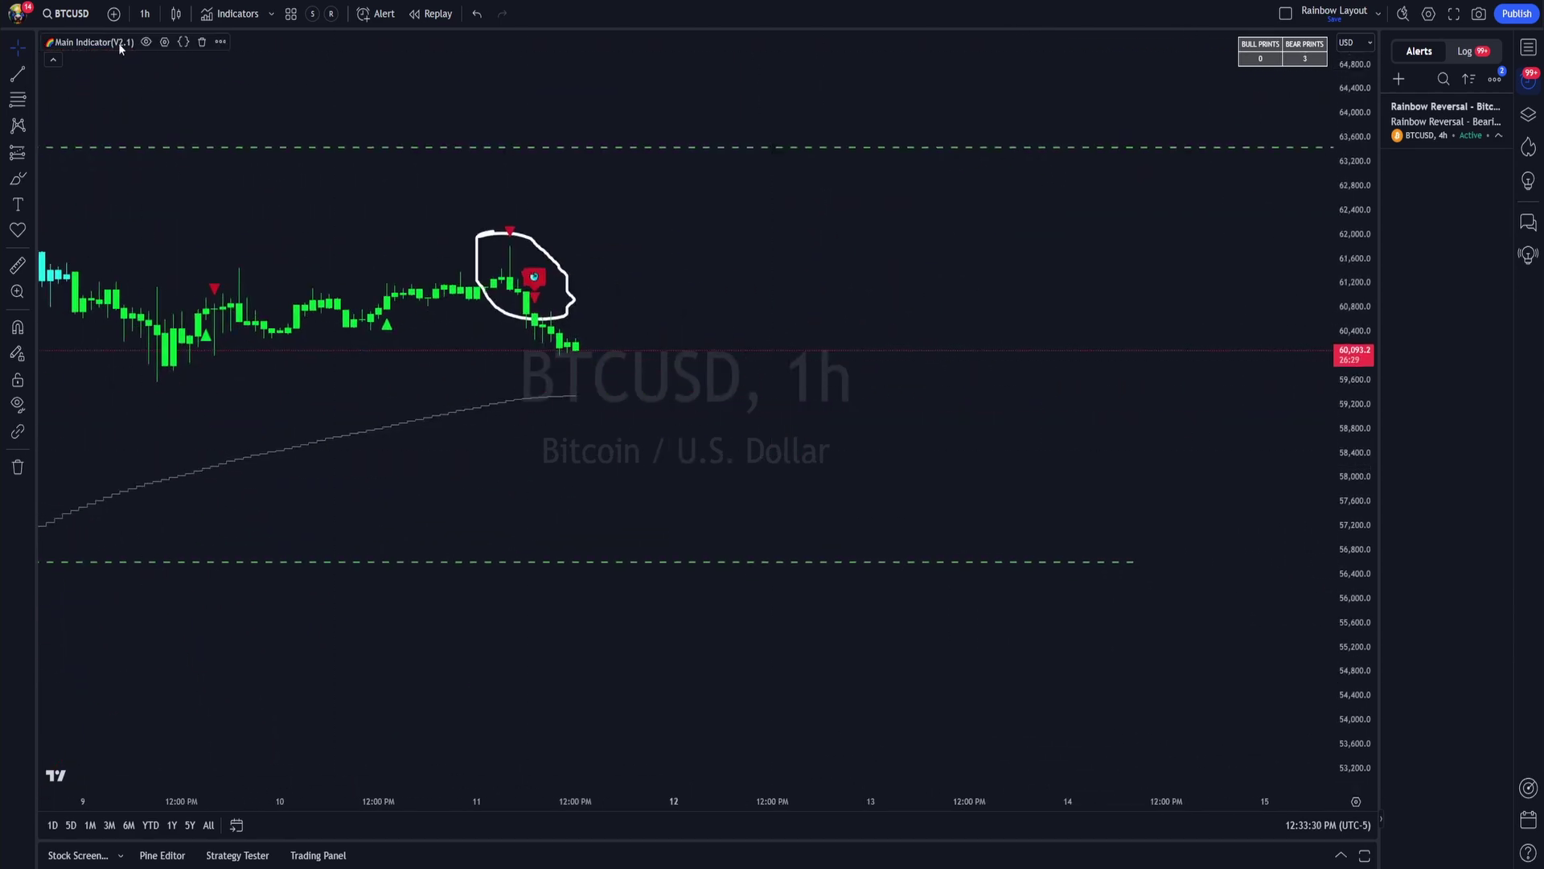
- Replace the Whale Print Cluster Symbol in the Main Indicator settings with the text "WHALE PRINT CLUSTER"
click(164, 41)
drag(792, 21, 978, 21)
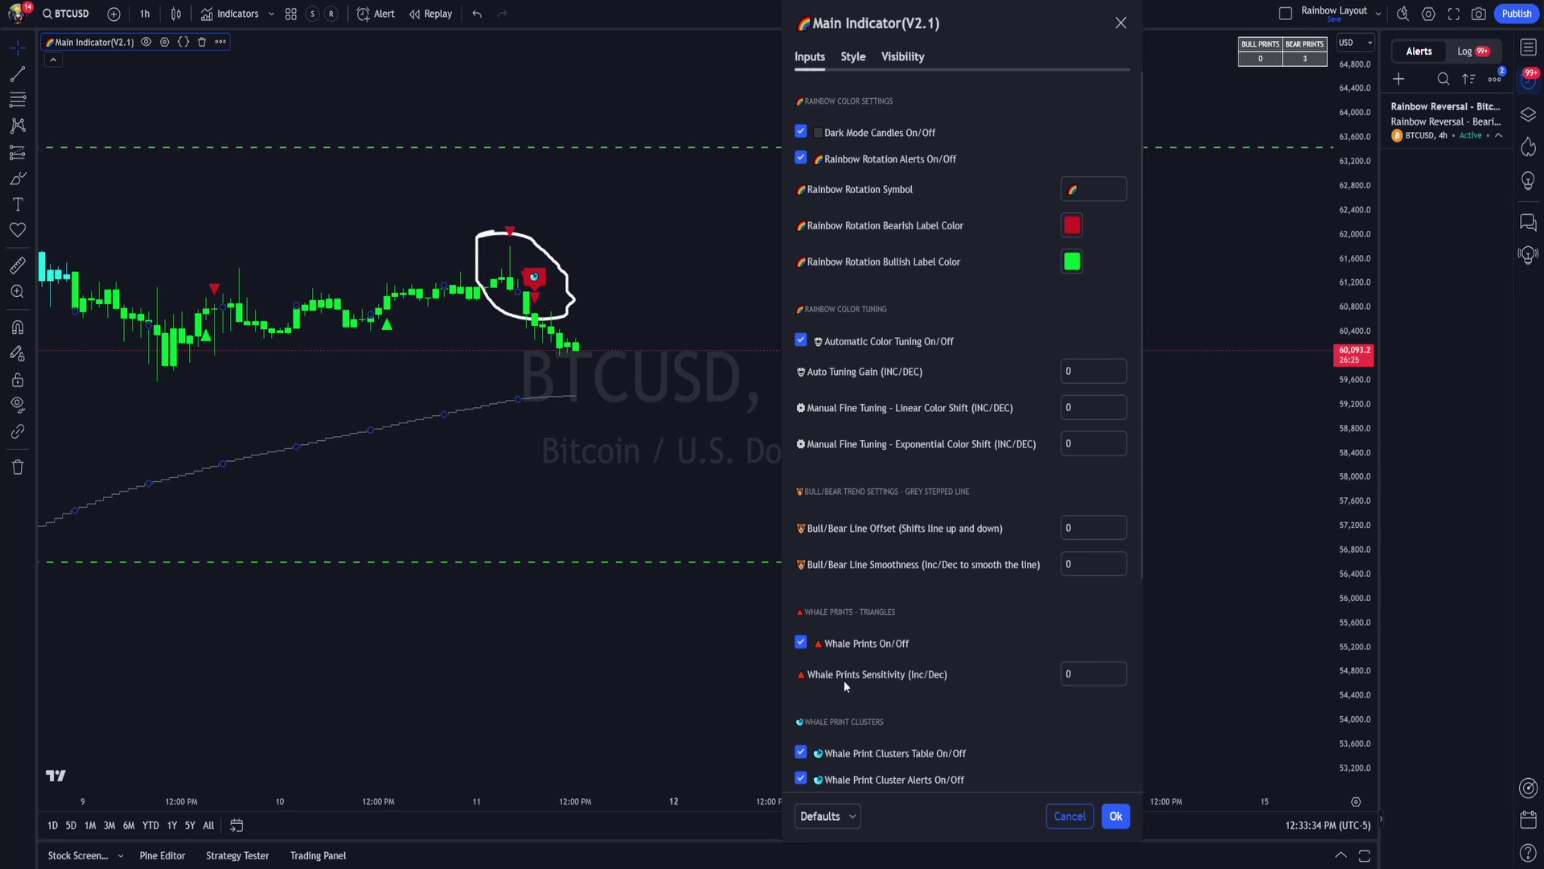
scroll(816, 717, down, 1)
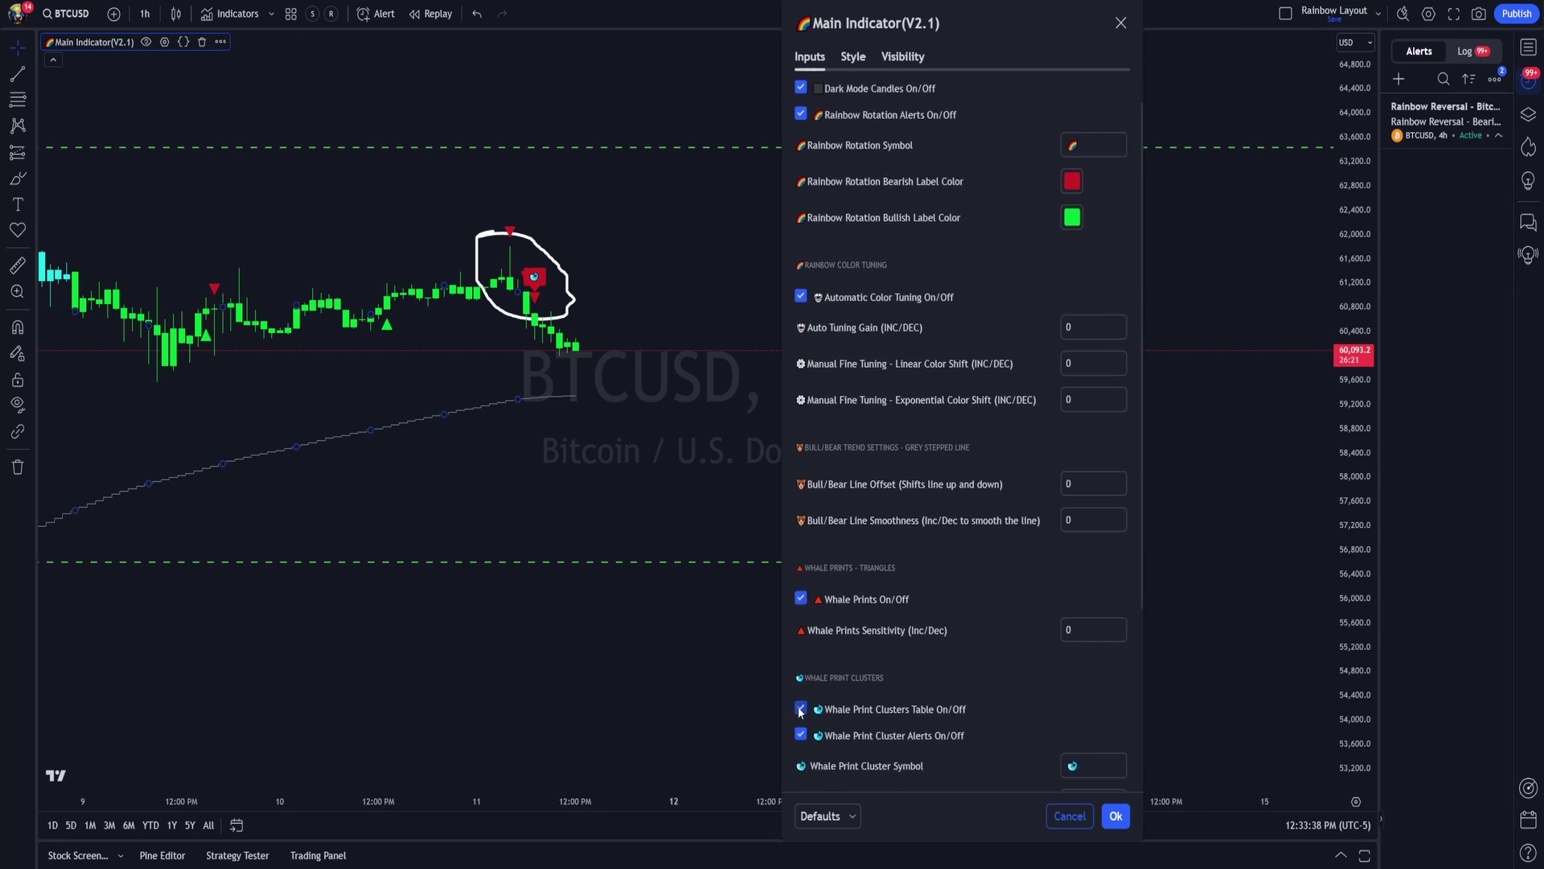
scroll(896, 728, down, 1)
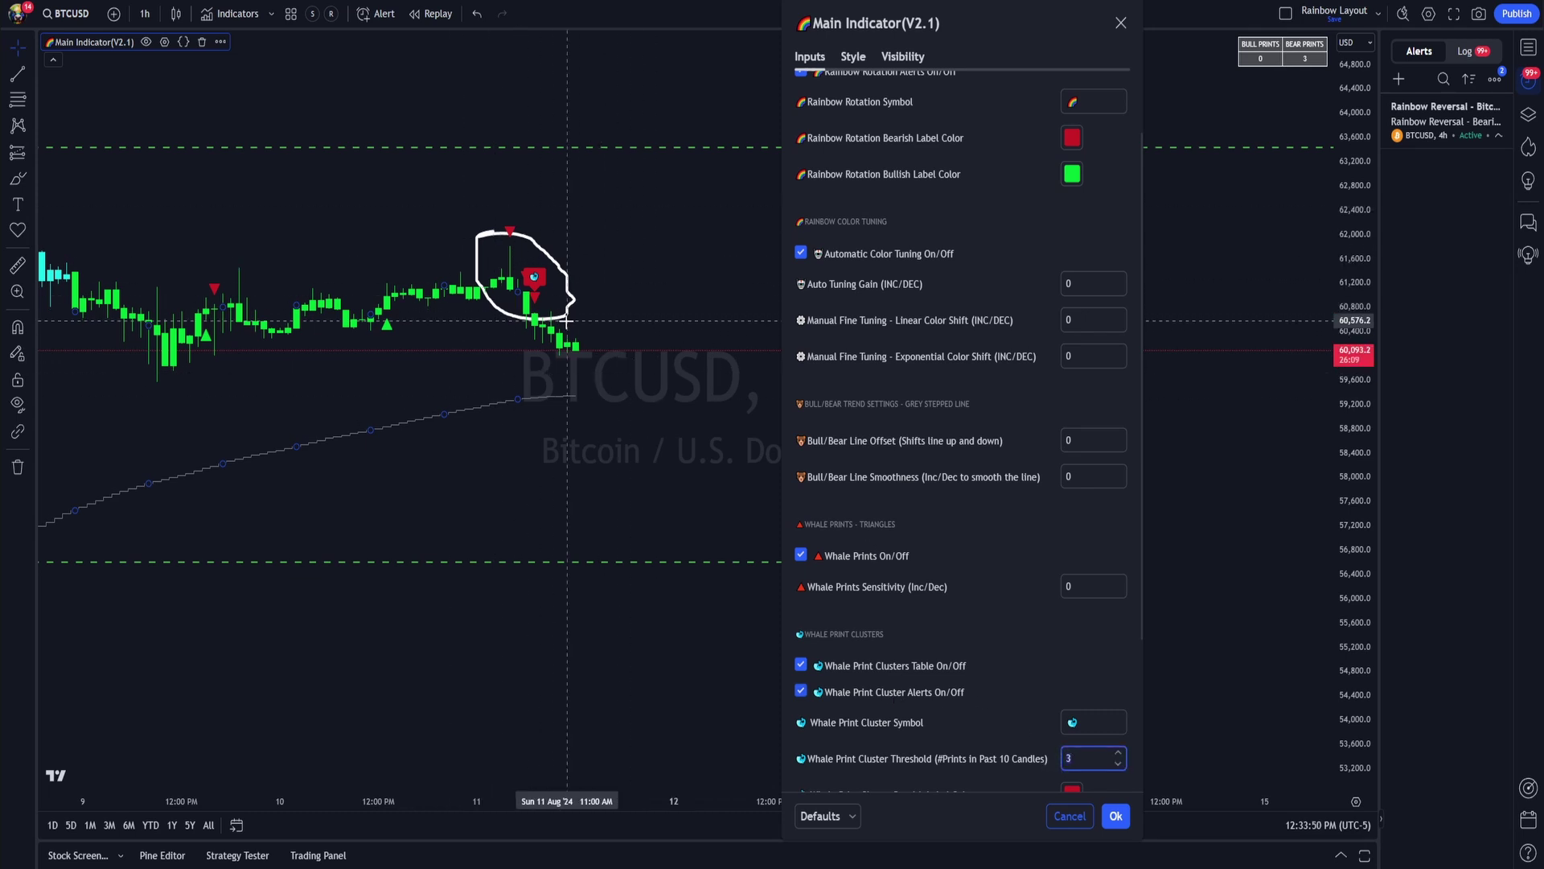
click(1075, 718)
key(BackSpace)
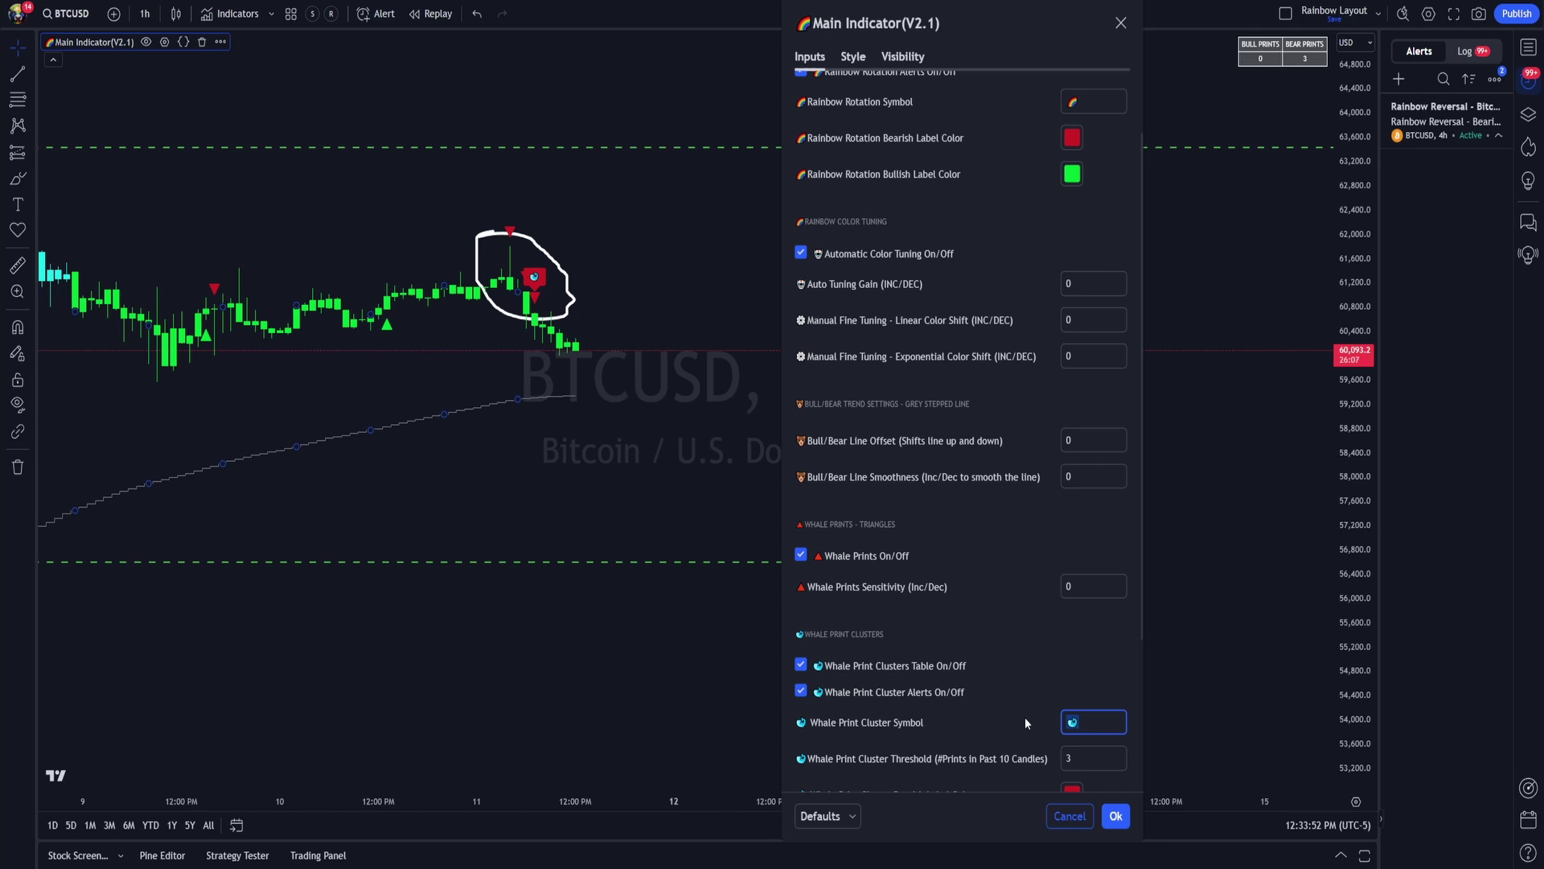
text(wHALE PRINT)
click(1028, 708)
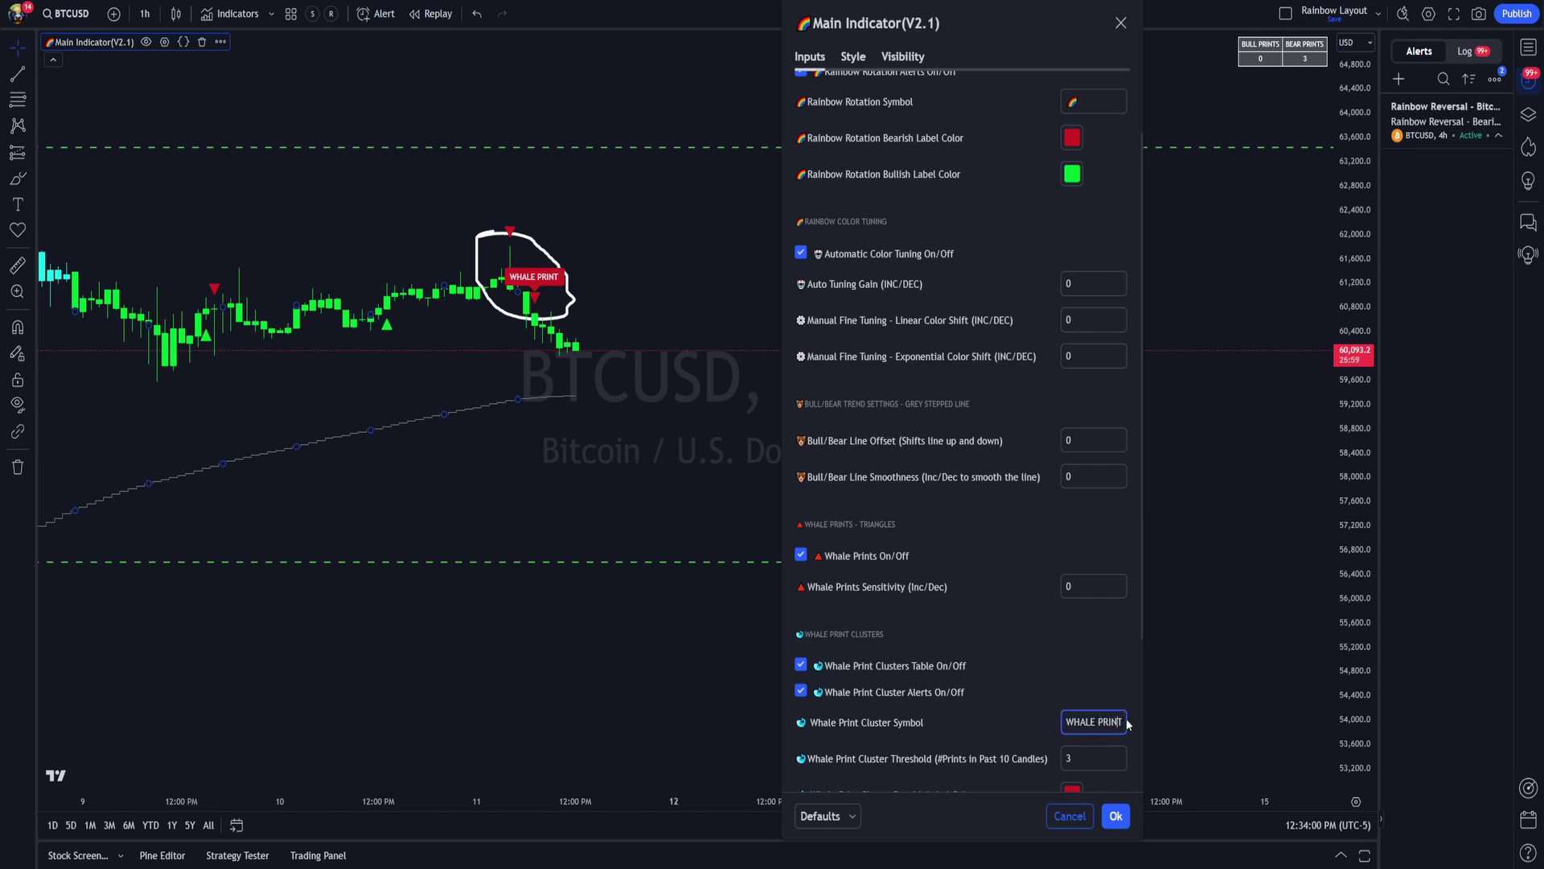
drag(1098, 722, 1164, 725)
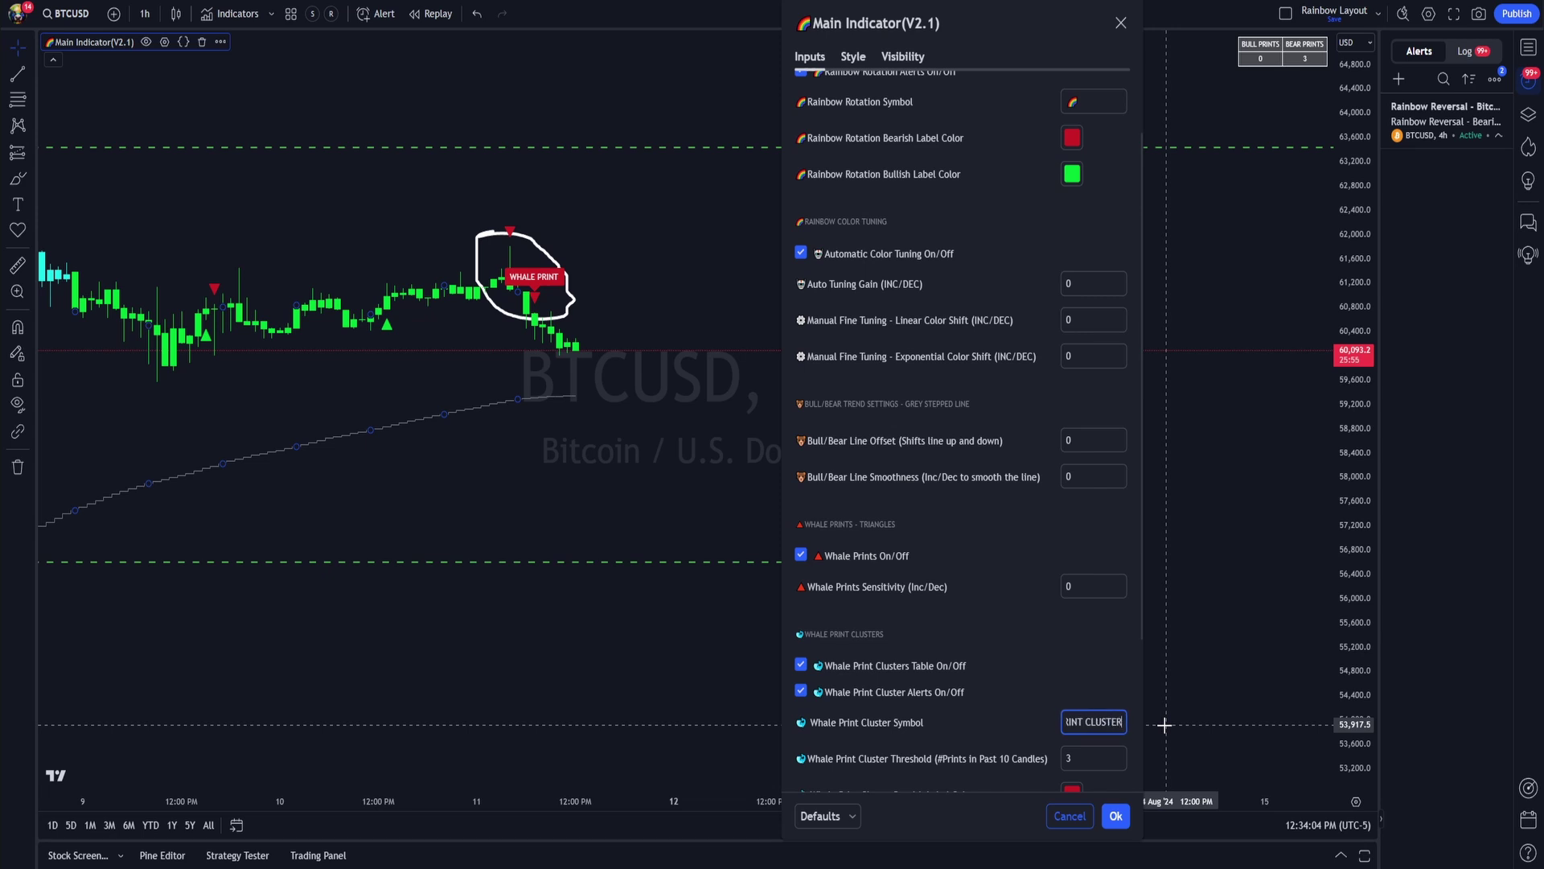
click(989, 572)
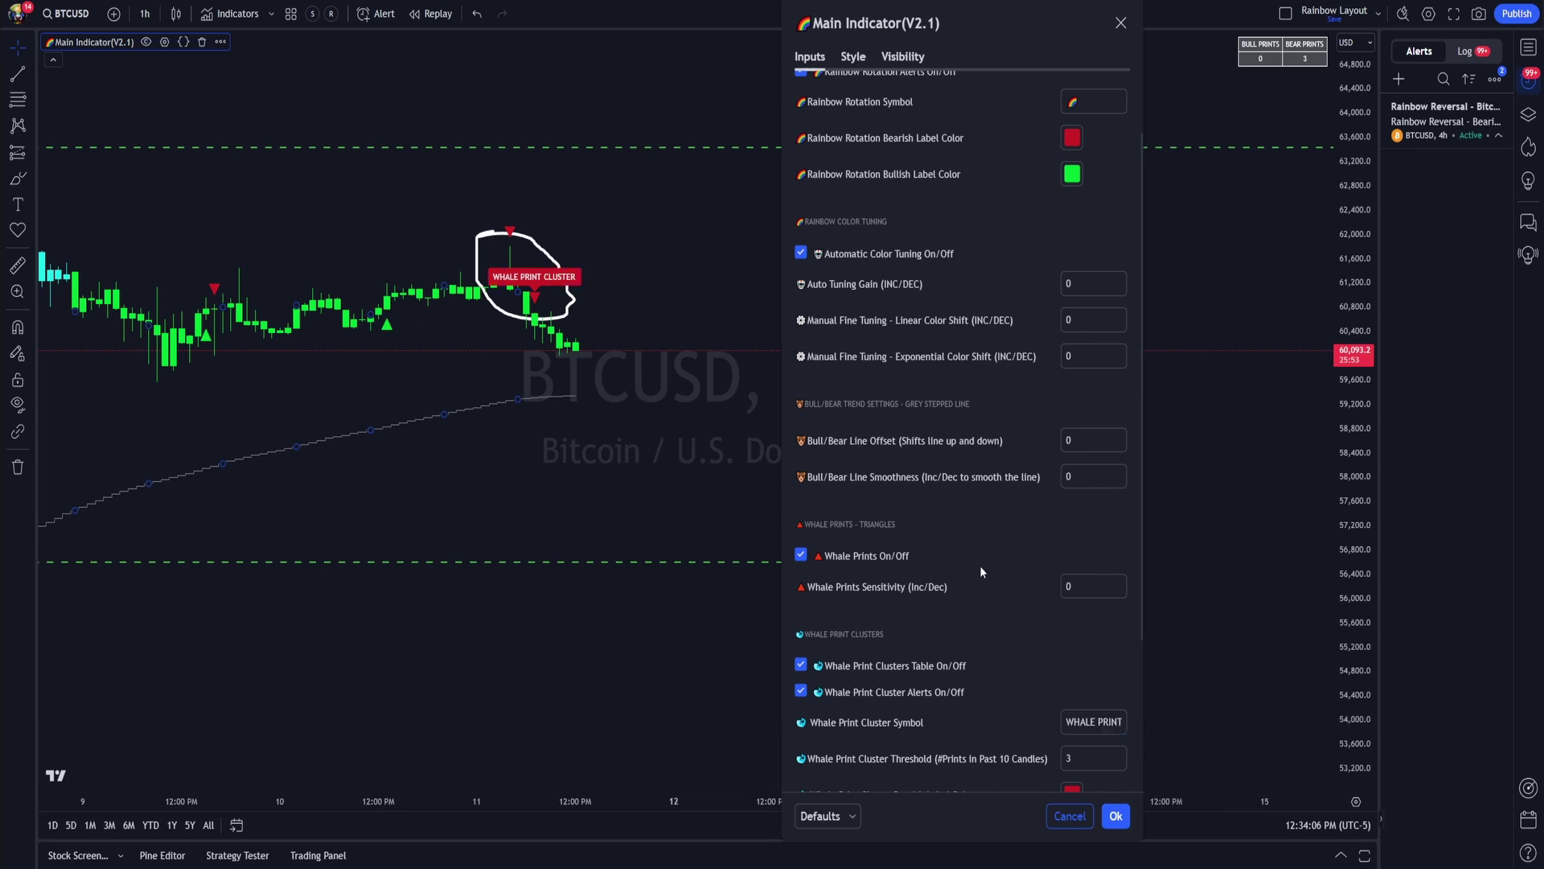
- Test the Whale Print Cluster Threshold at 1, and return it to 3
scroll(962, 712, down, 1)
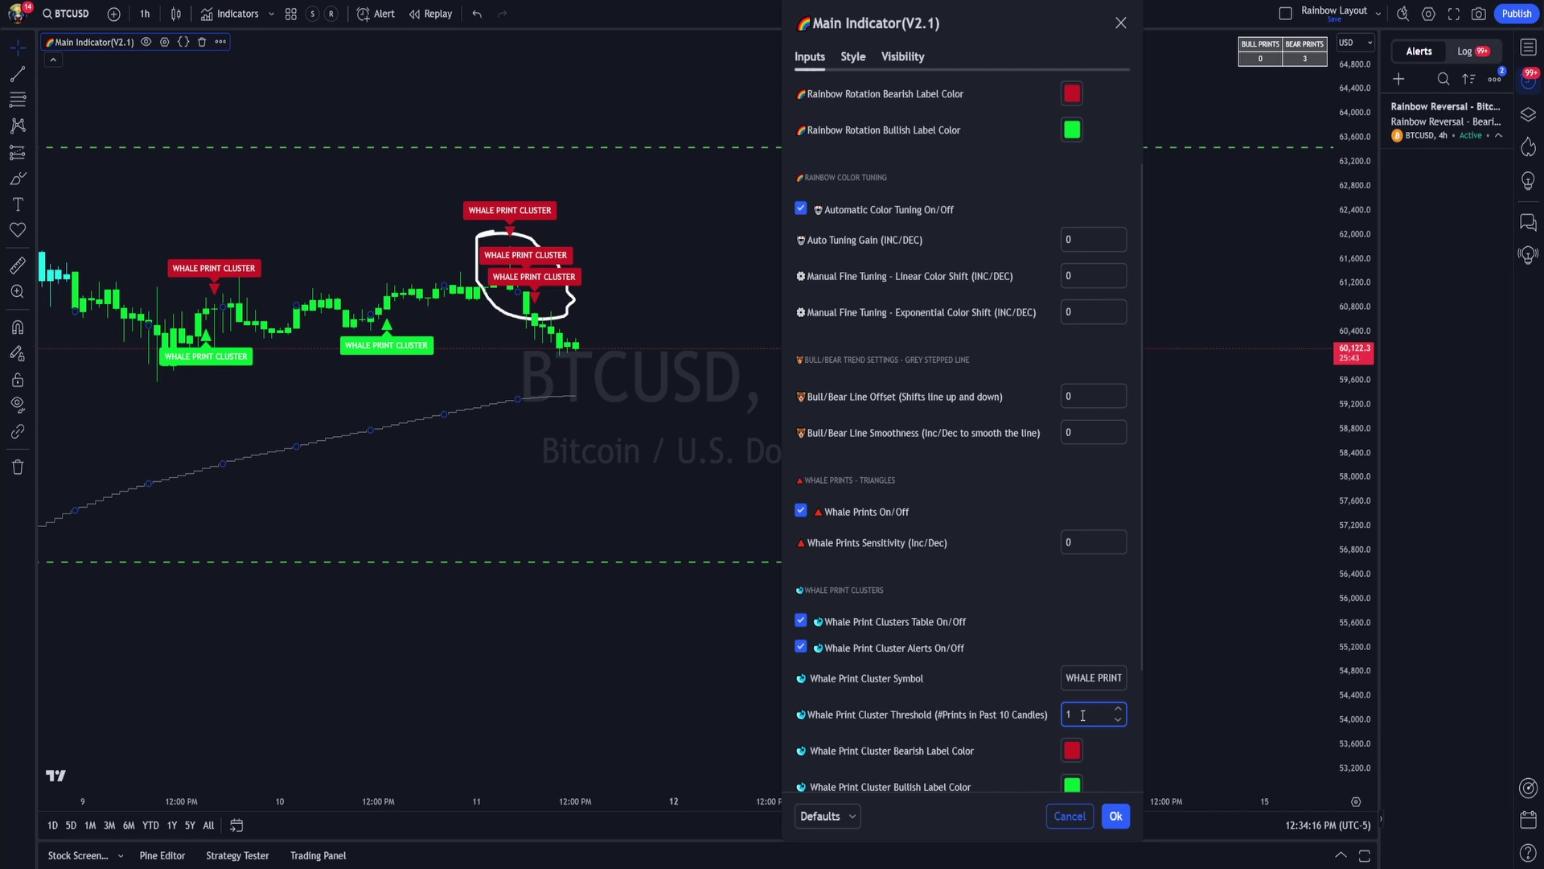
key(Up)
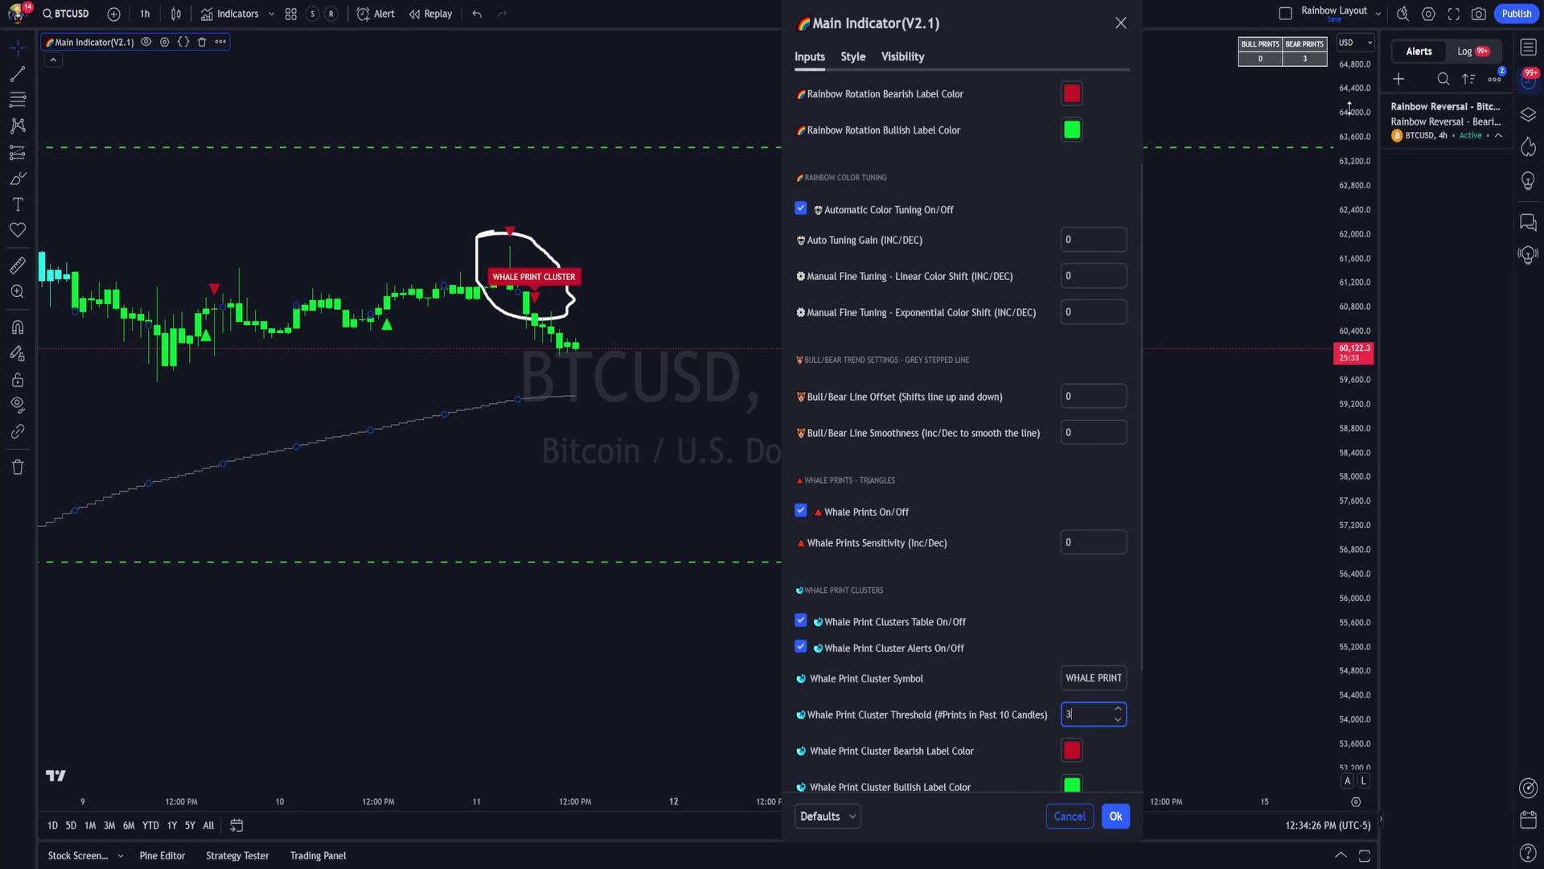
- Start a new alert on the Main Indicator, look through its bull and bear whale cluster conditions, and close it without creating the alert
click(1399, 80)
click(844, 300)
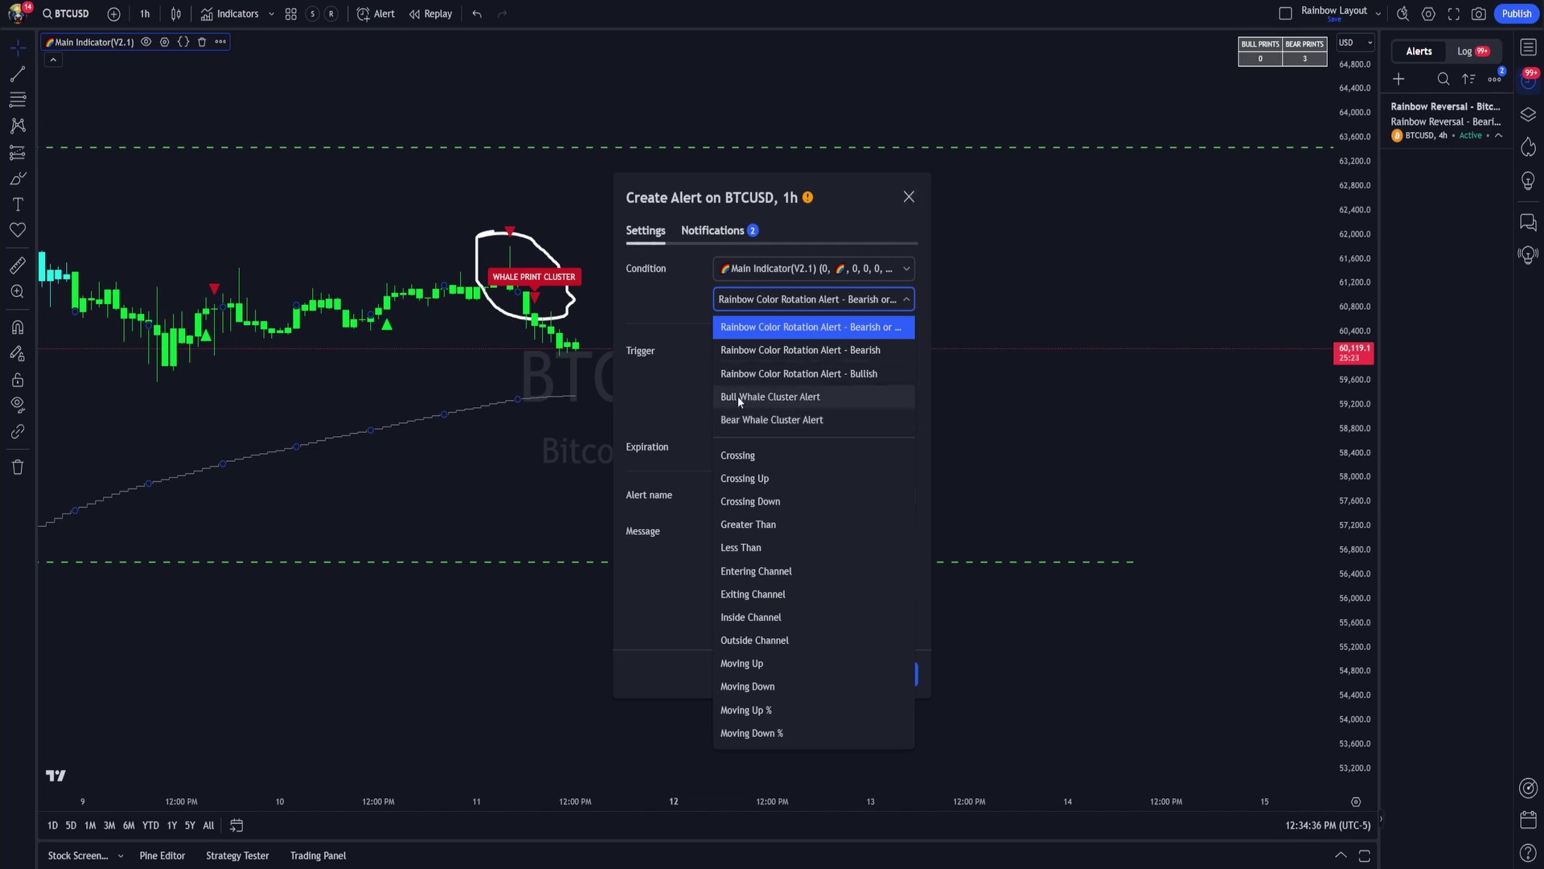
click(461, 330)
click(909, 196)
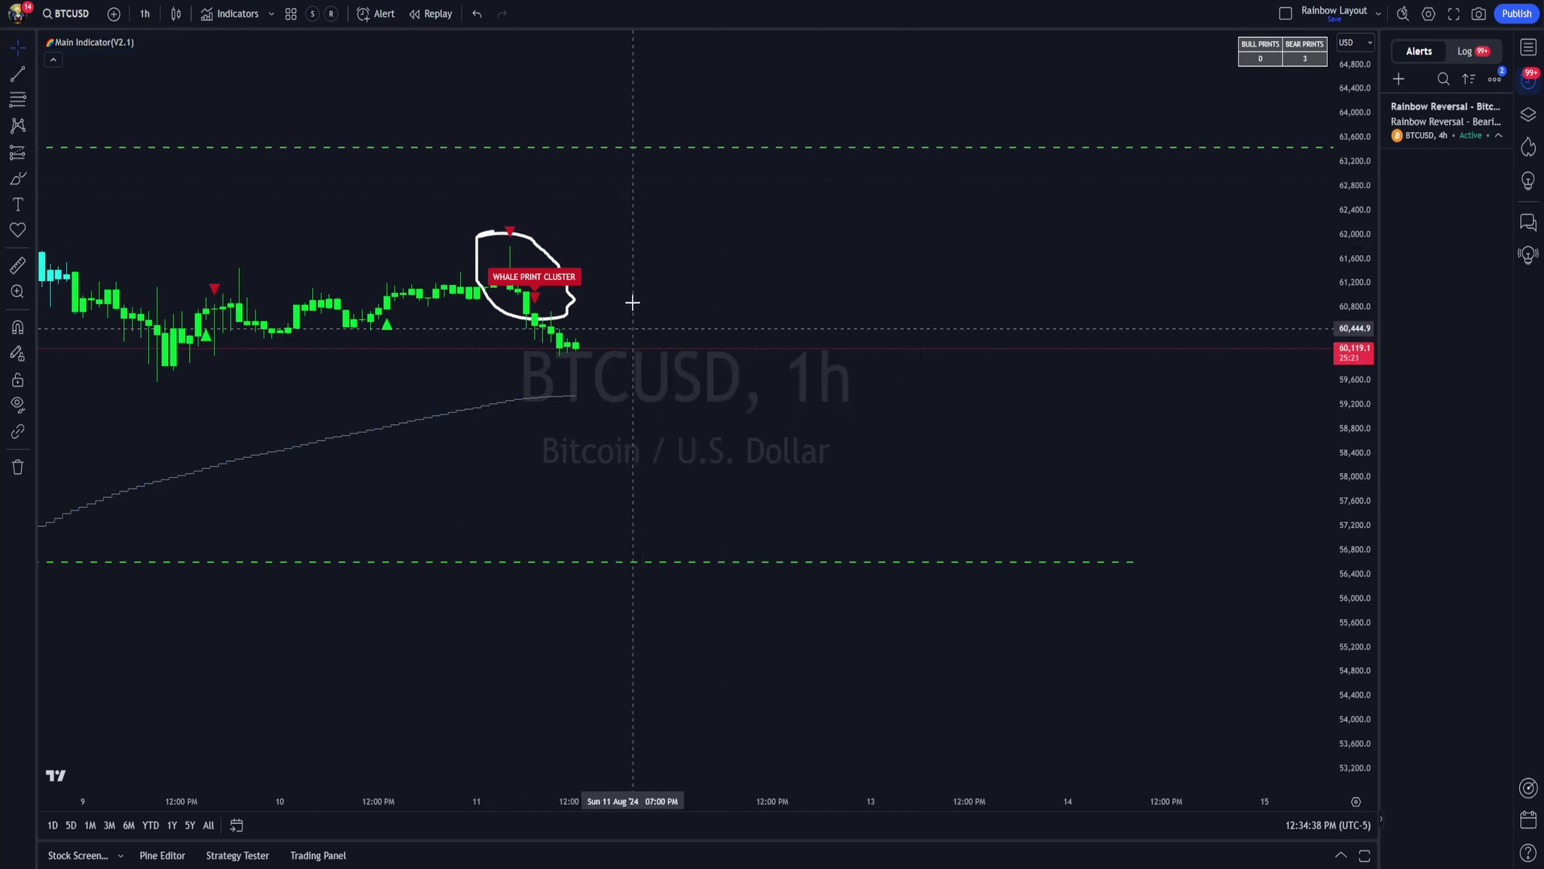
- Reopen the Main Indicator settings, review the Whale Print Cluster Threshold, and close them with the threshold kept at 3
click(164, 42)
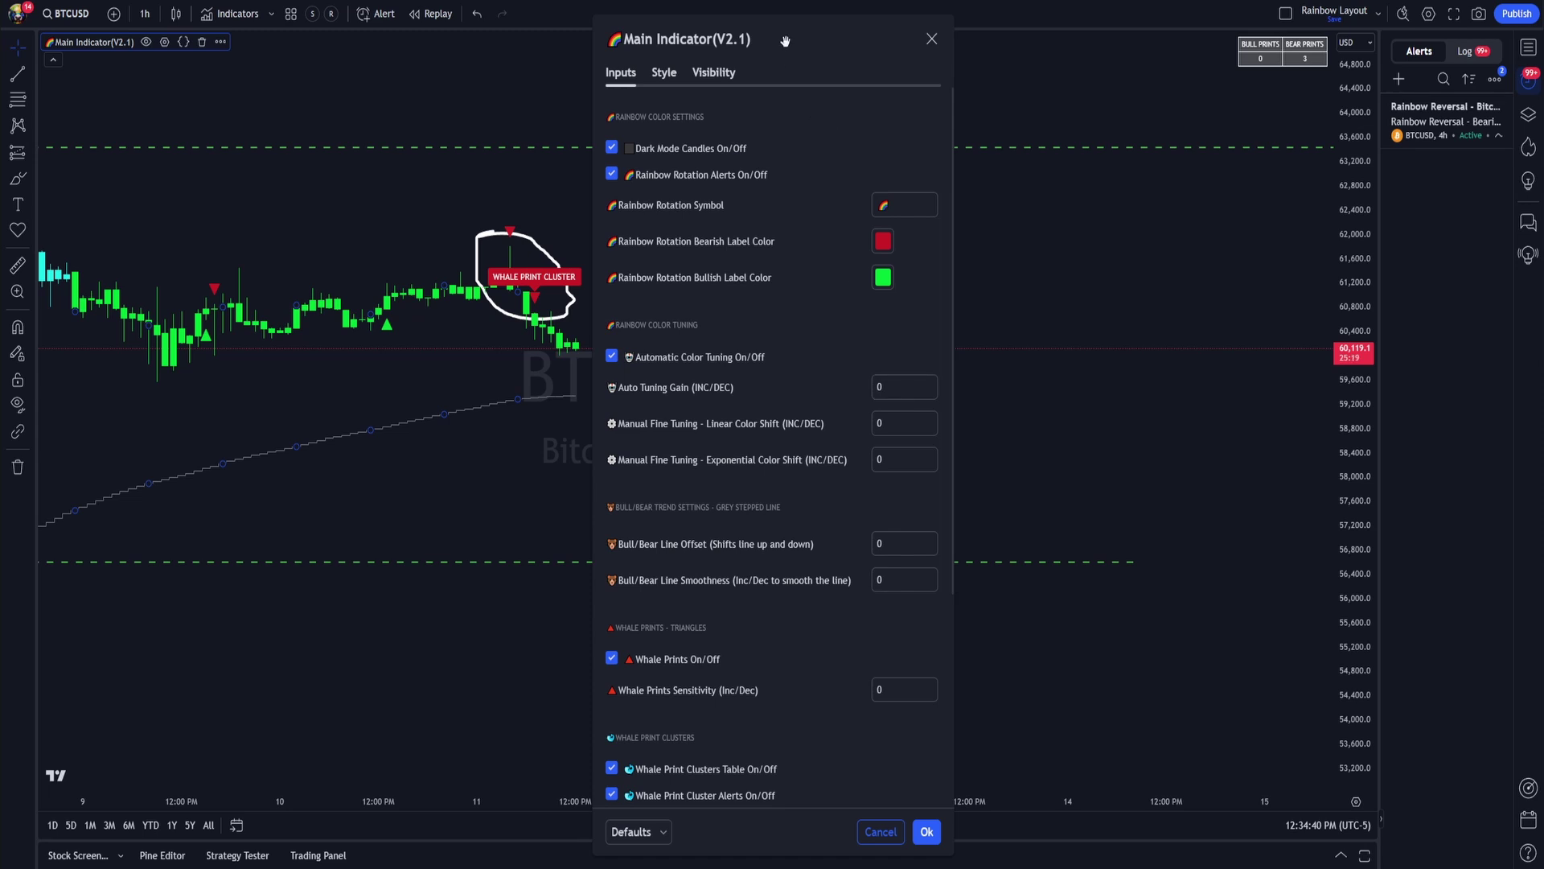
drag(785, 40, 1063, 52)
scroll(1134, 581, down, 5)
click(1171, 572)
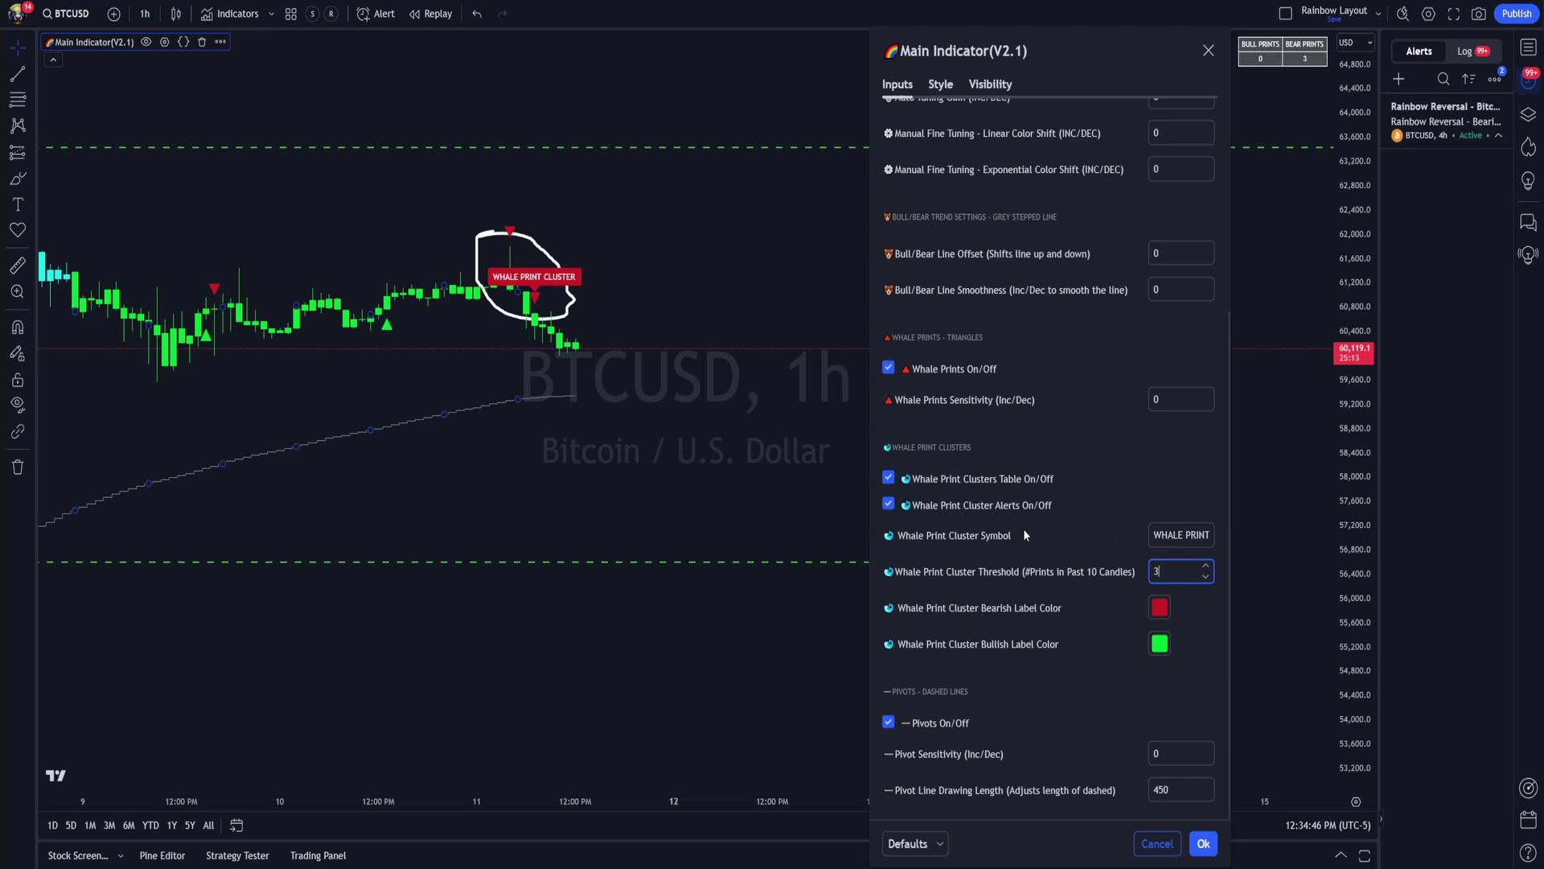
click(1203, 843)
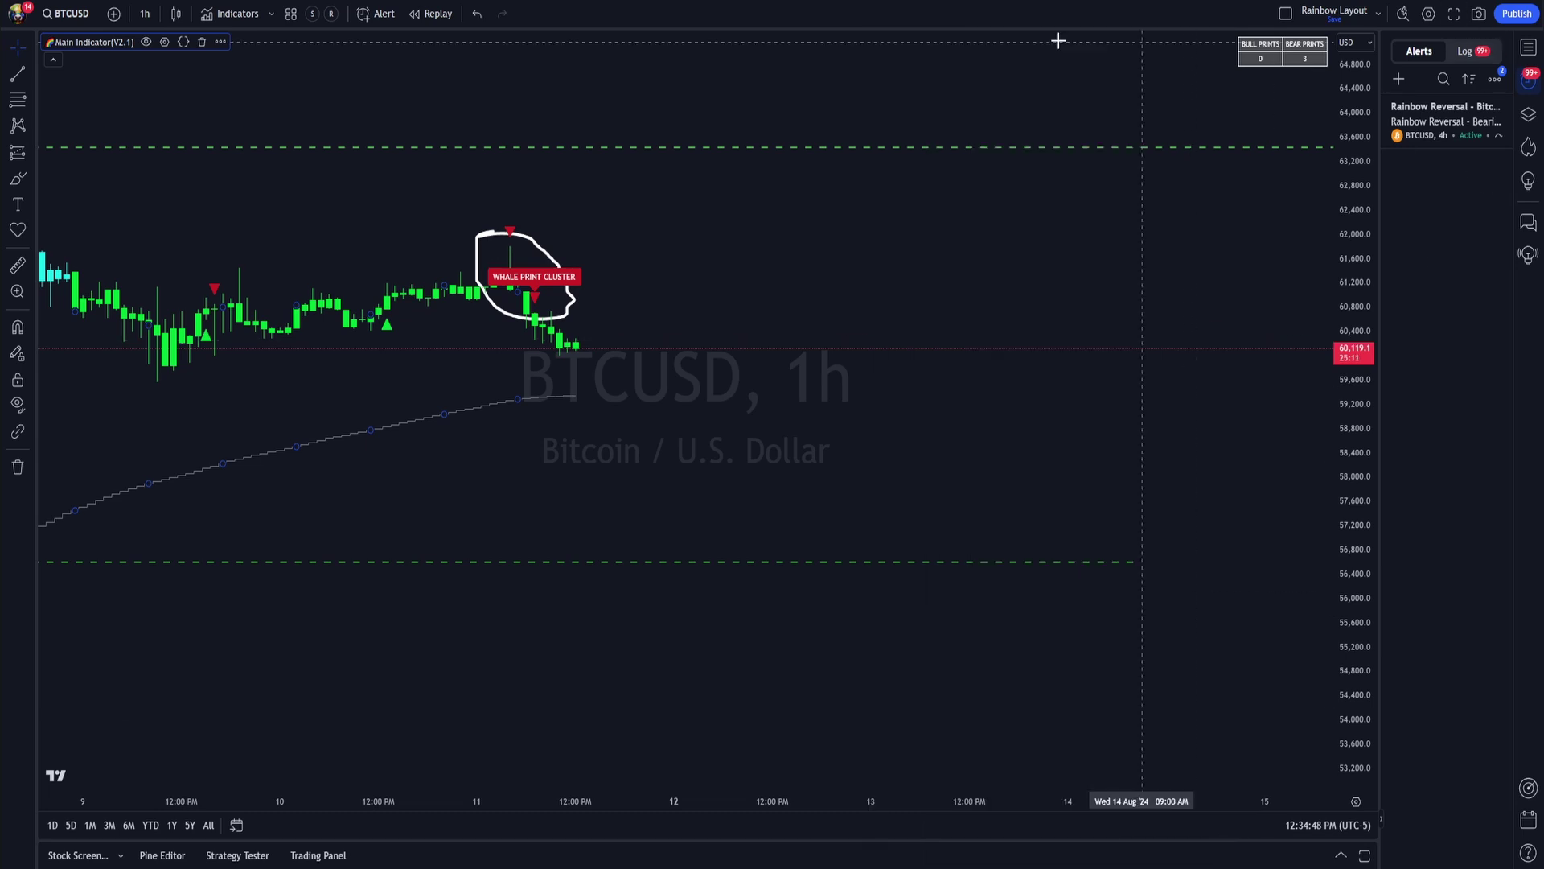
- Reopen the Main Indicator settings and switch the Whale Print Clusters Table and Whale Print Cluster Alerts off and back on
click(161, 44)
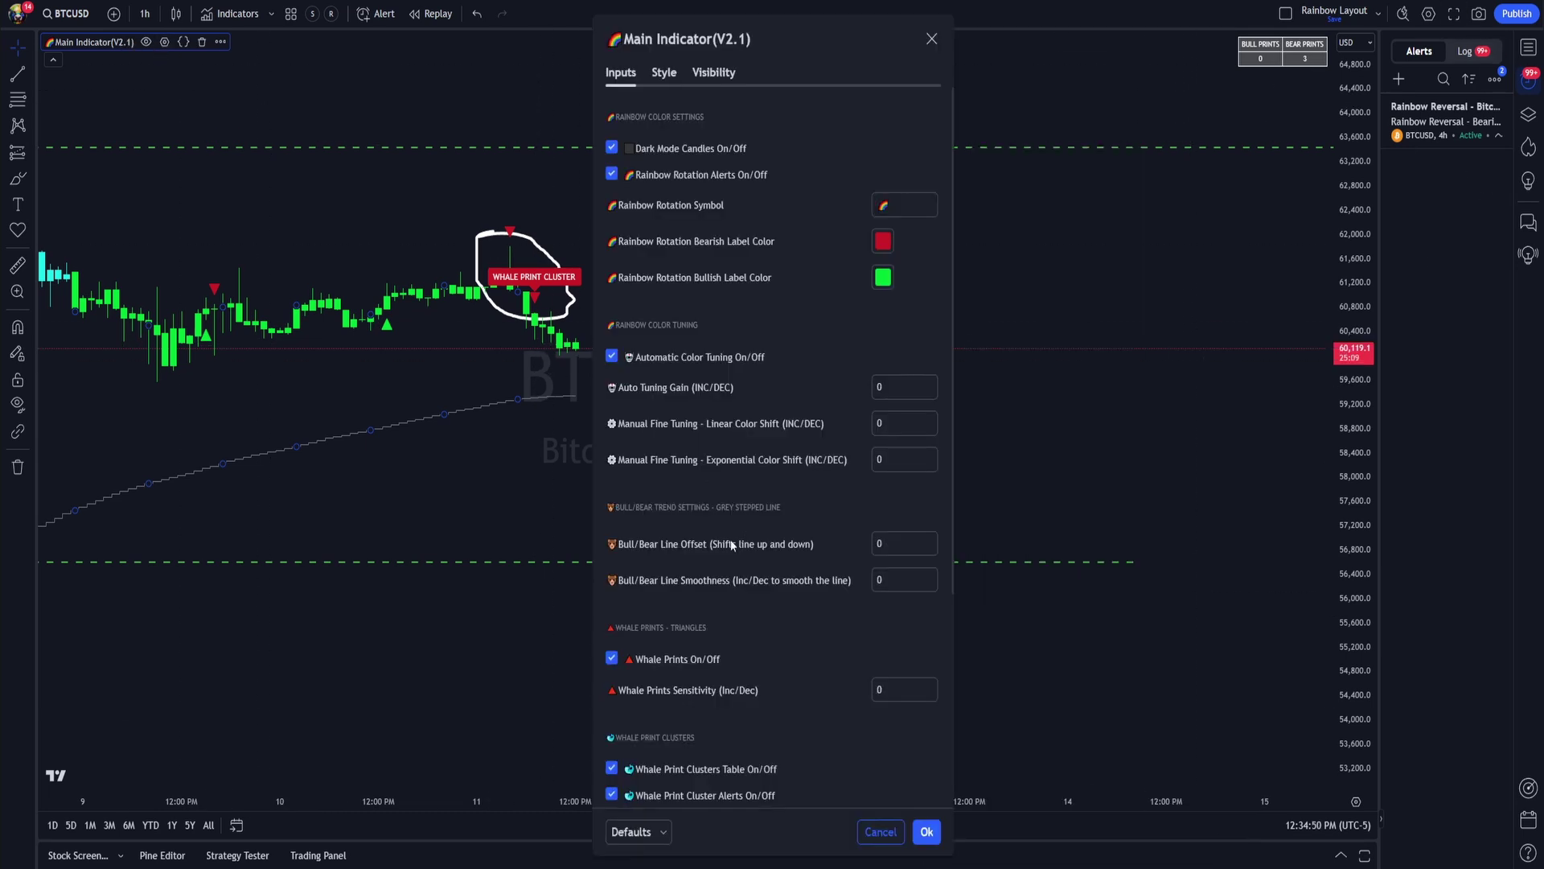
scroll(727, 537, down, 5)
drag(803, 89, 1012, 97)
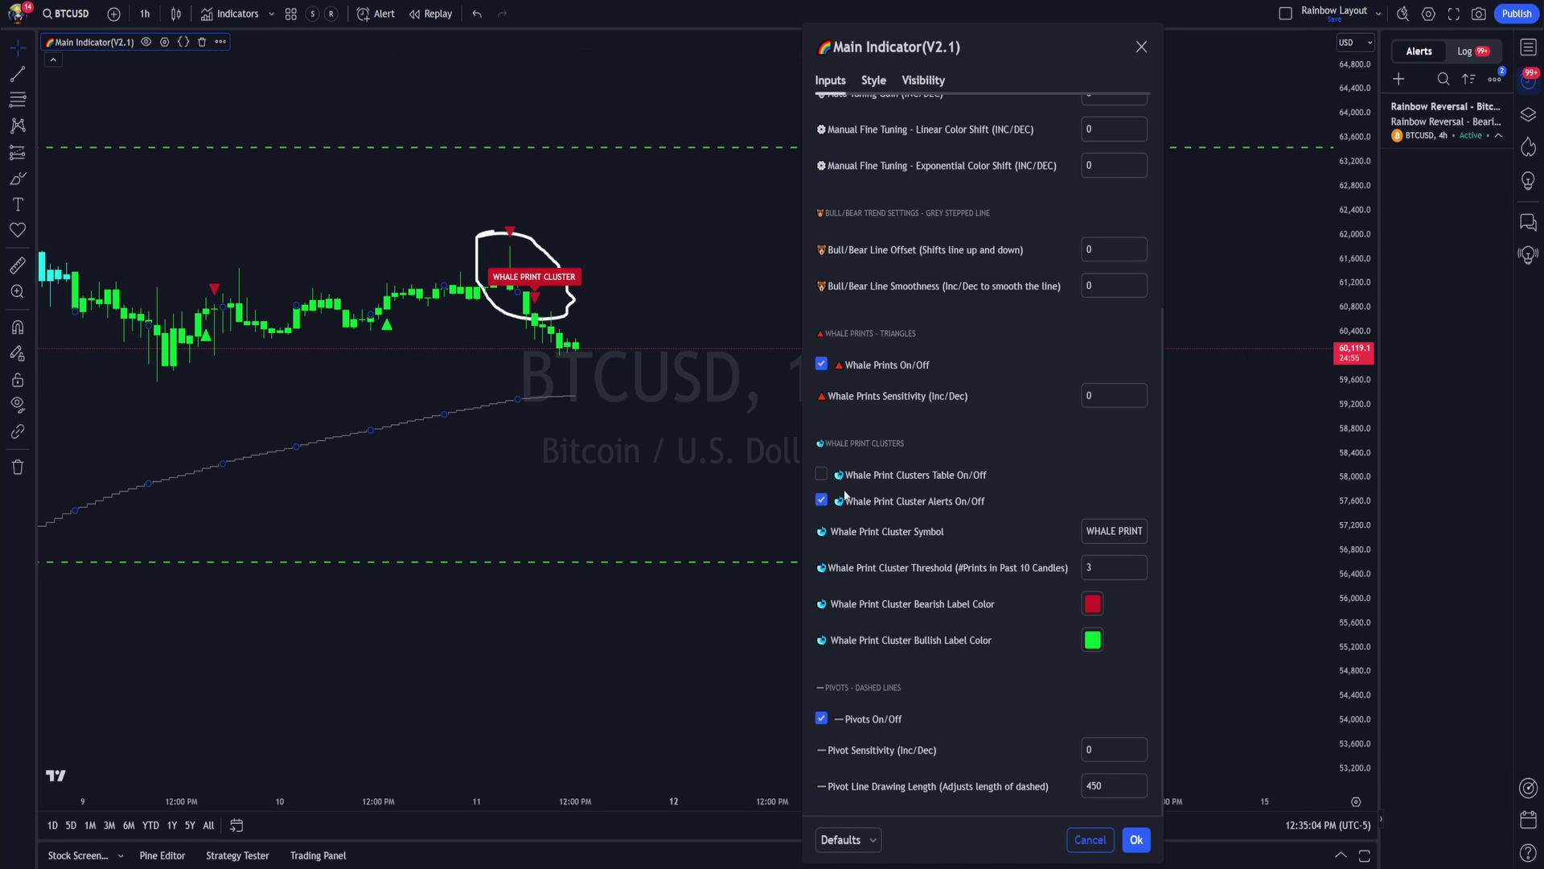
click(822, 367)
click(818, 476)
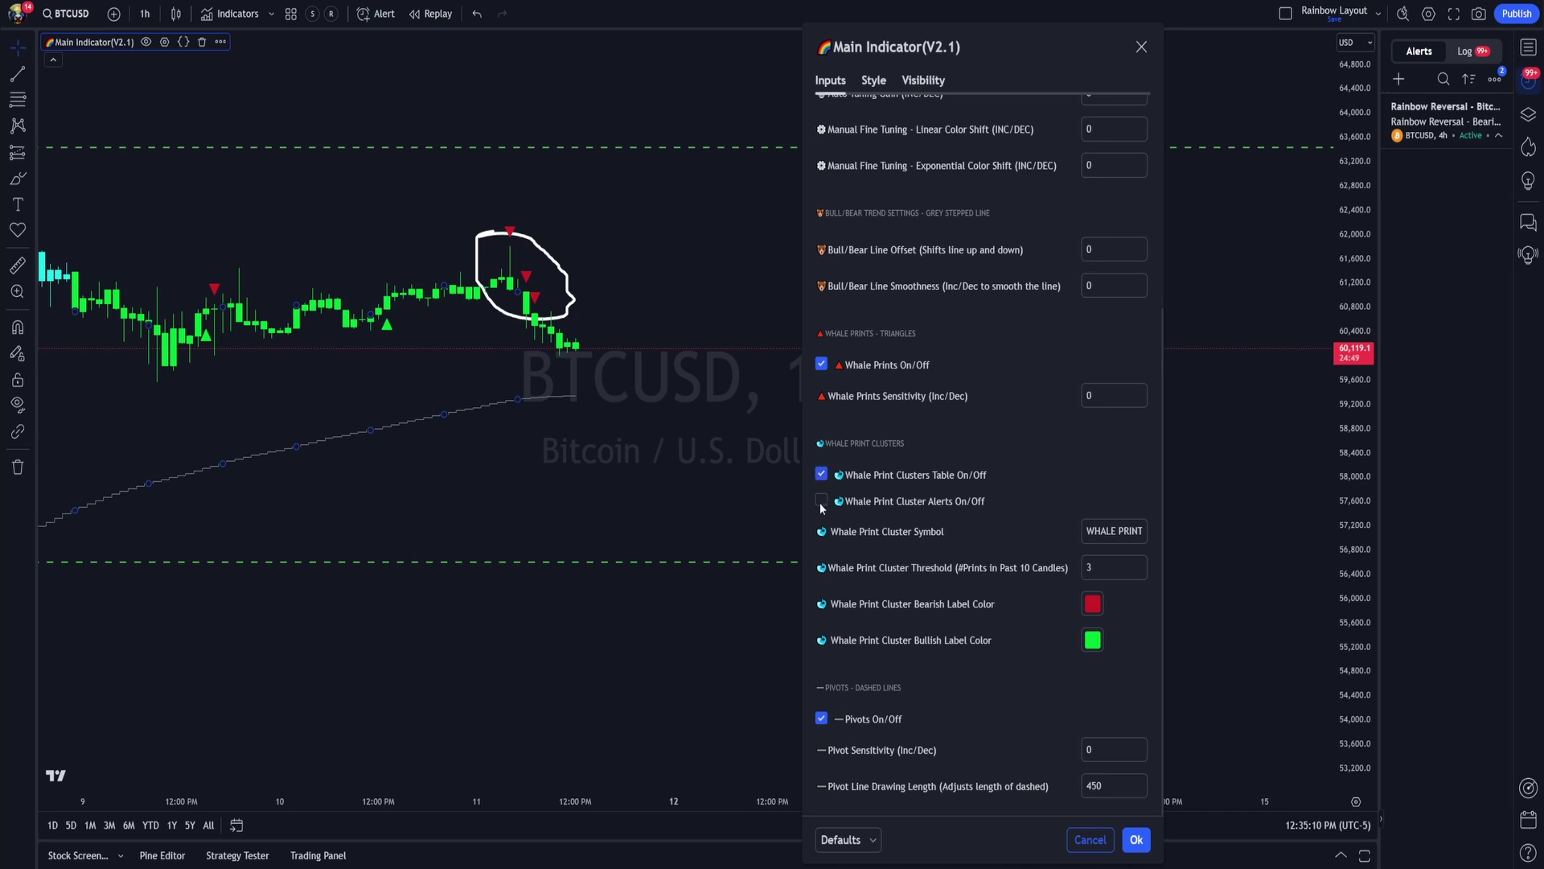
click(821, 501)
- Try teal and orange for the Whale Print Cluster Bearish Label Color, and set it to red
click(1093, 607)
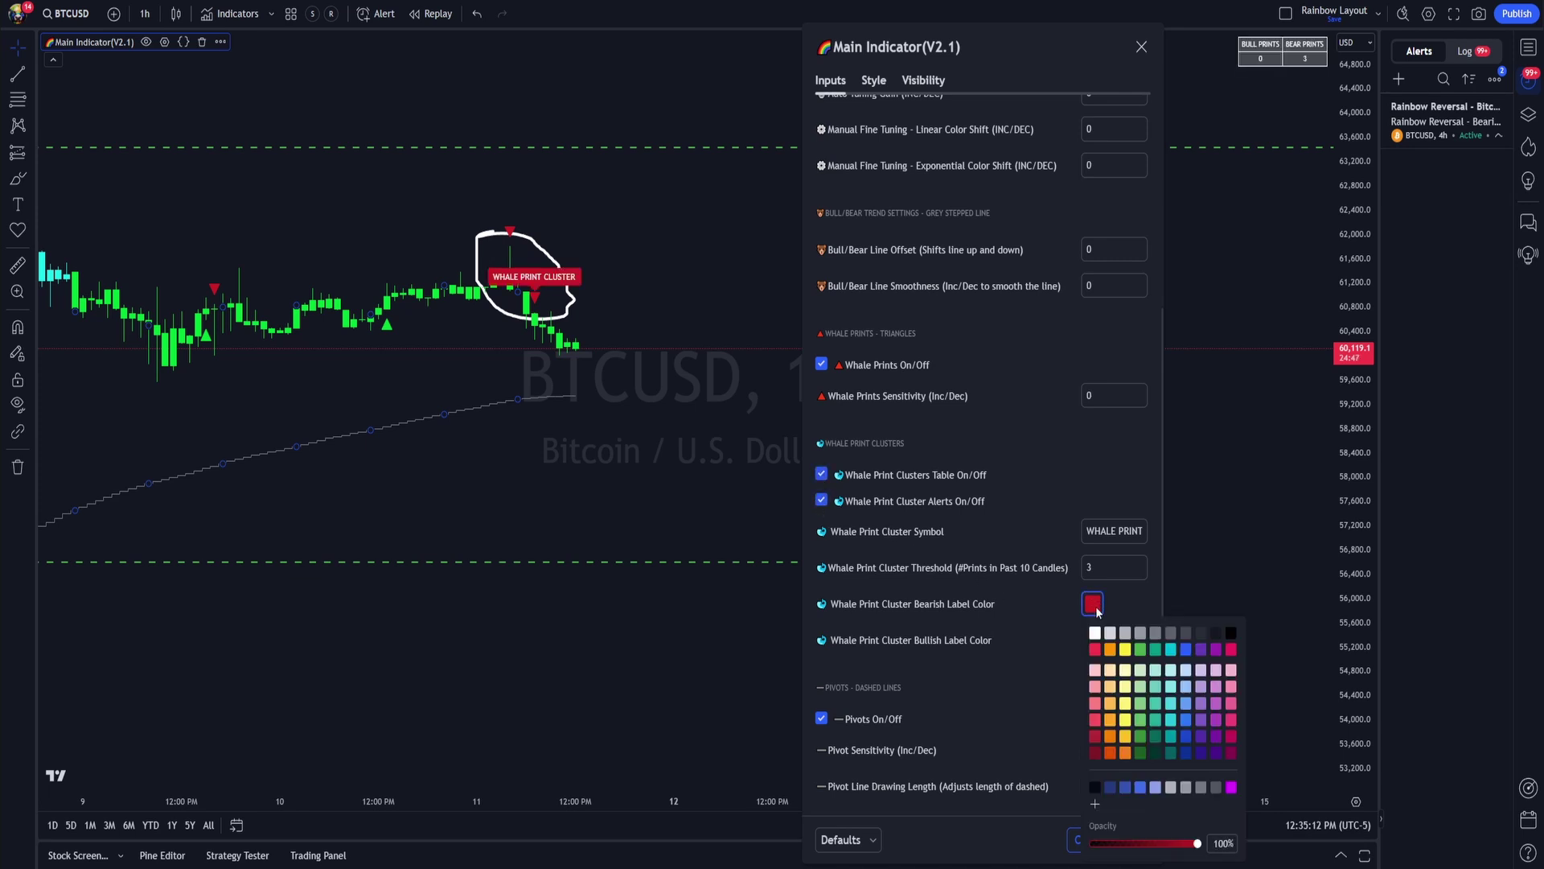
click(1156, 648)
click(1044, 636)
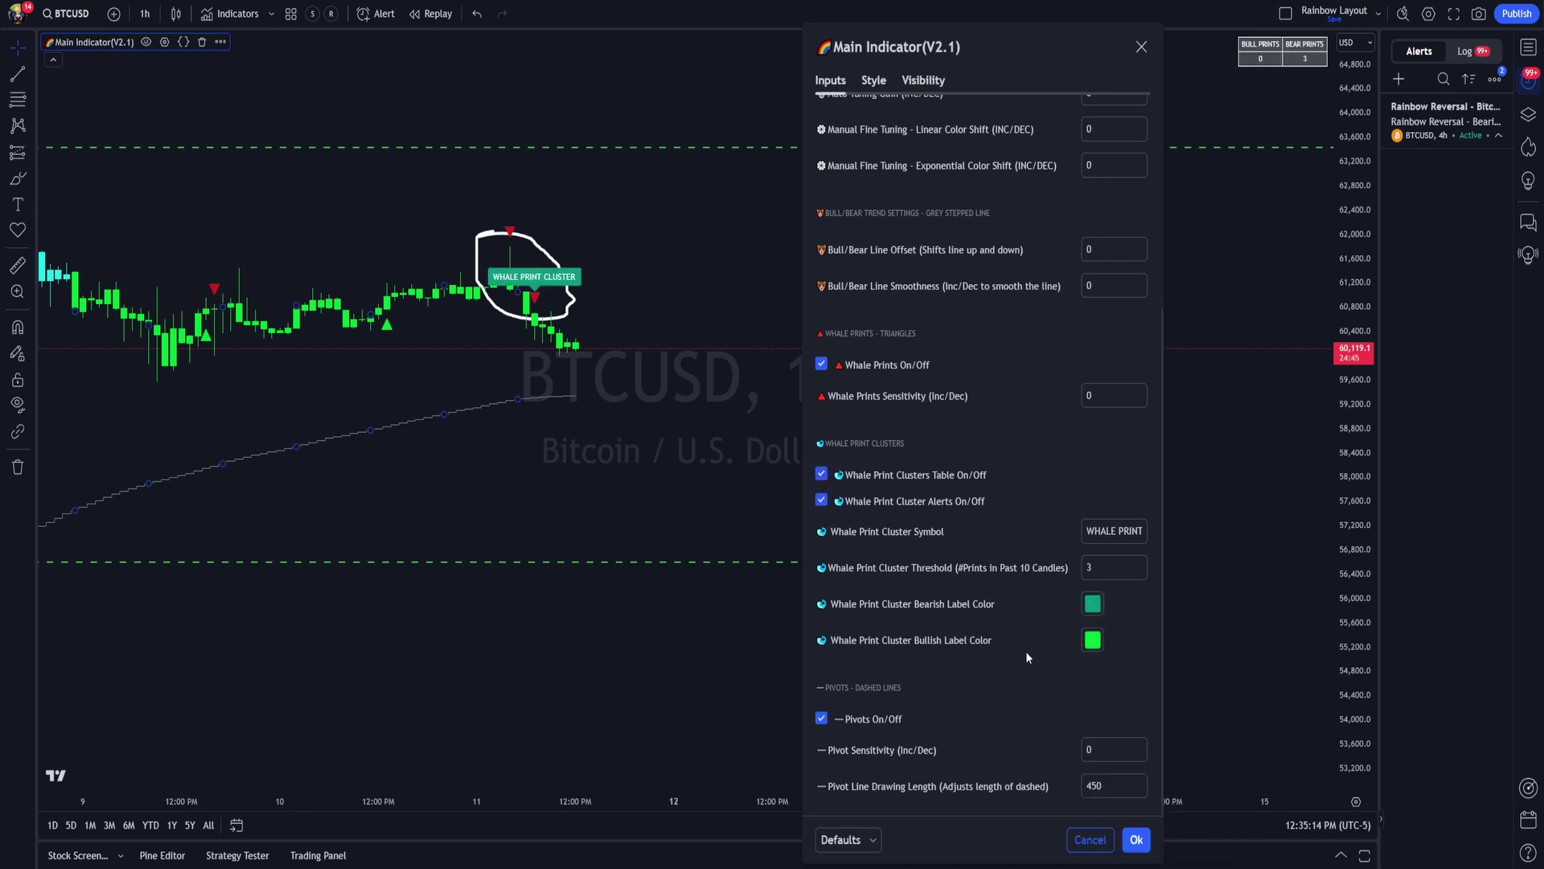
click(1090, 602)
click(1126, 652)
click(1092, 652)
click(953, 642)
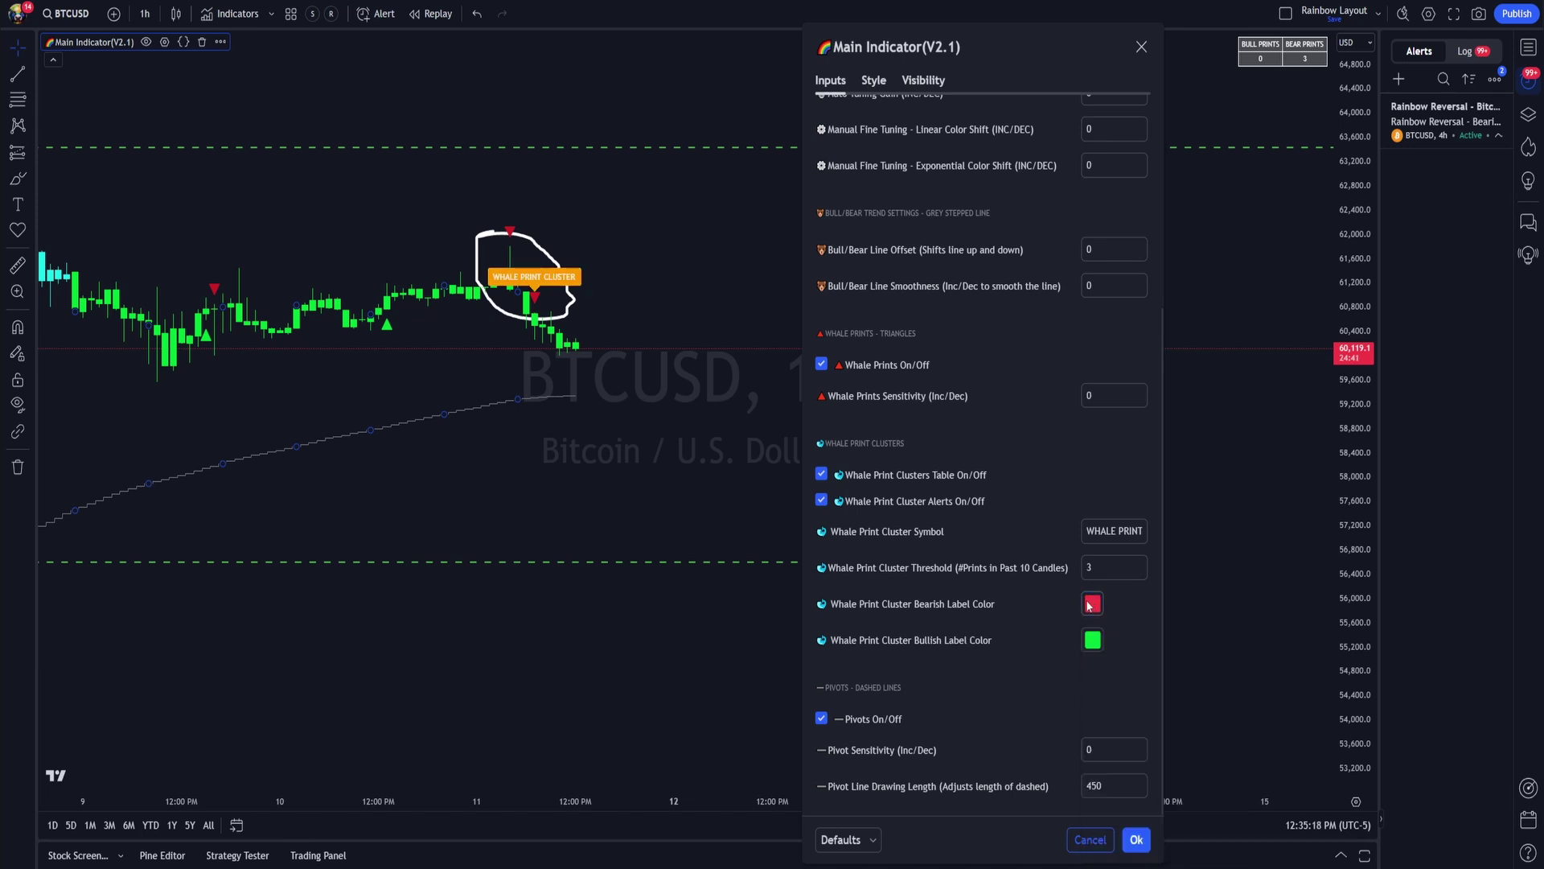
- Switch off Whale Prints, the Whale Print Clusters Table, Whale Print Cluster Alerts and Rainbow Rotation Alerts
scroll(962, 673, up, 3)
scroll(960, 677, down, 3)
click(822, 474)
click(821, 364)
scroll(819, 378, up, 4)
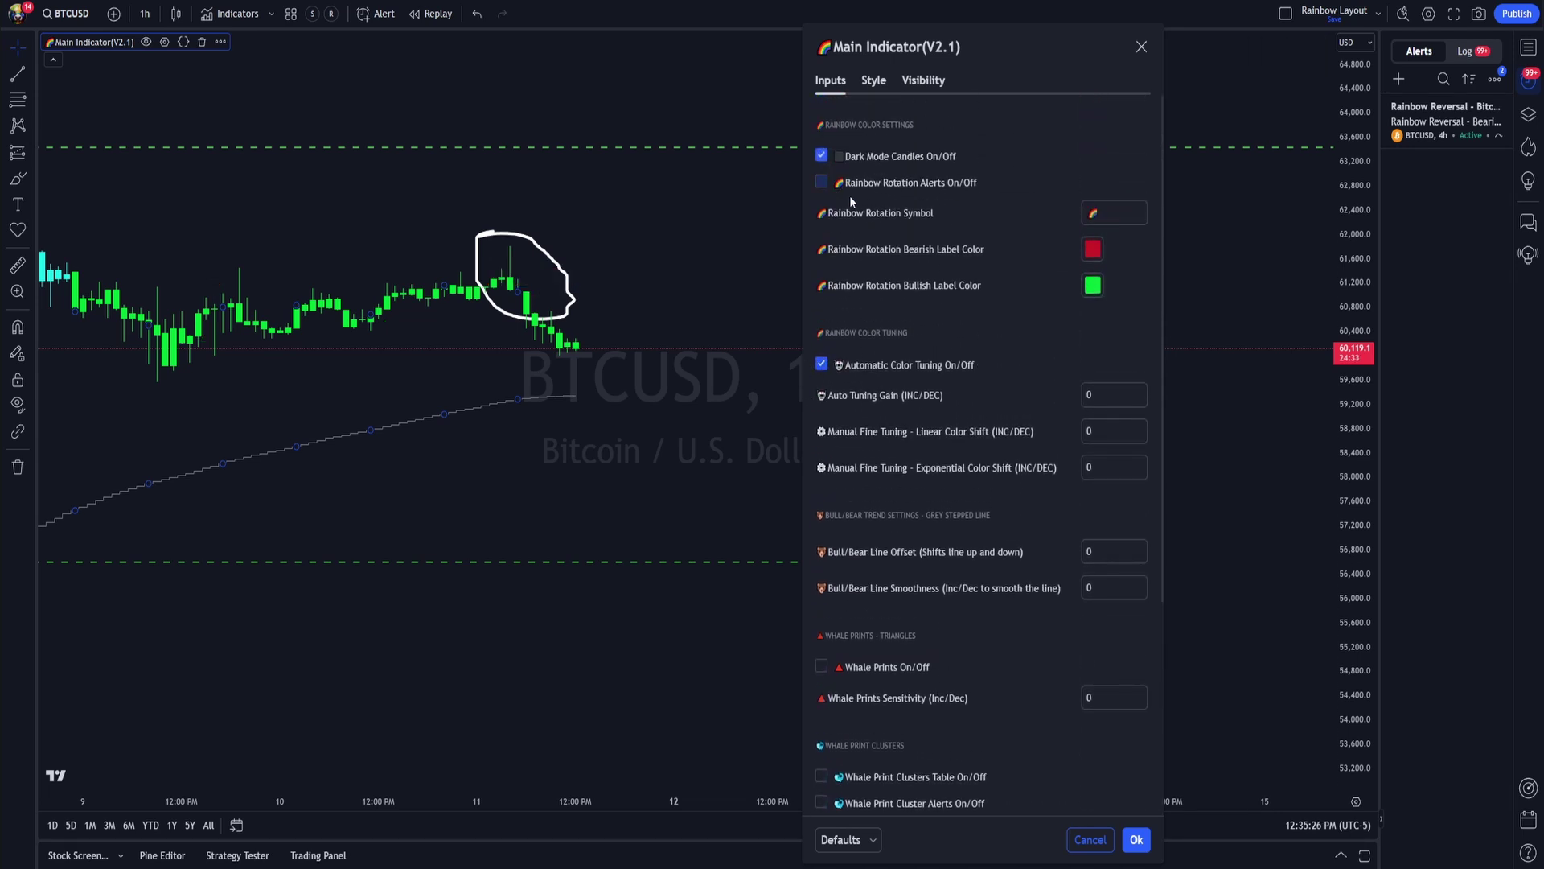
- Change the chart interval to 4 hours and show the price history from July to August
click(144, 14)
click(185, 637)
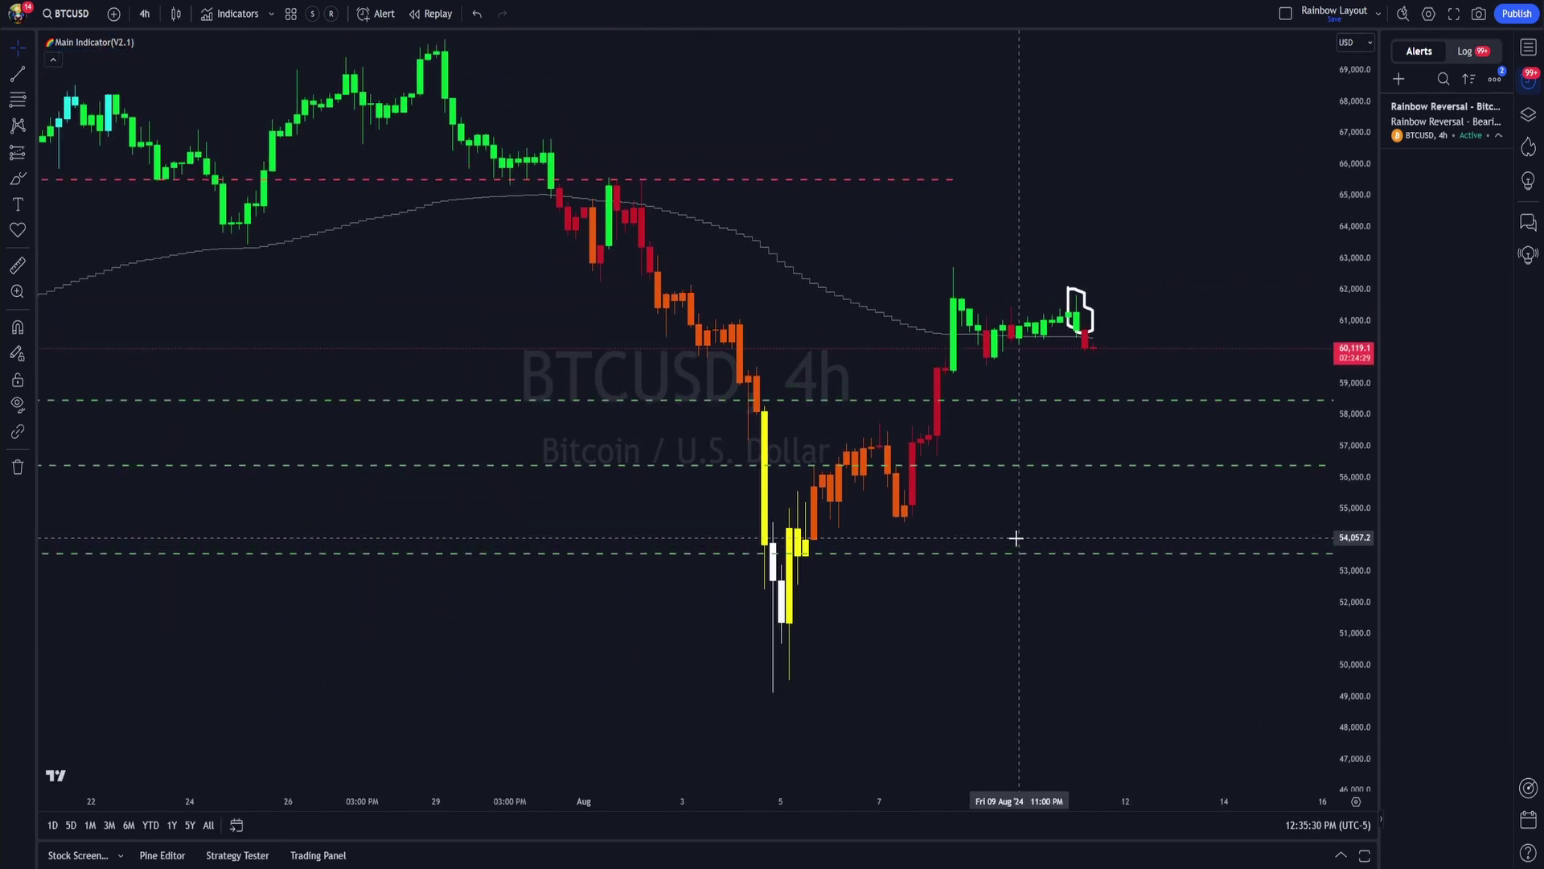
scroll(1016, 538, down, 3)
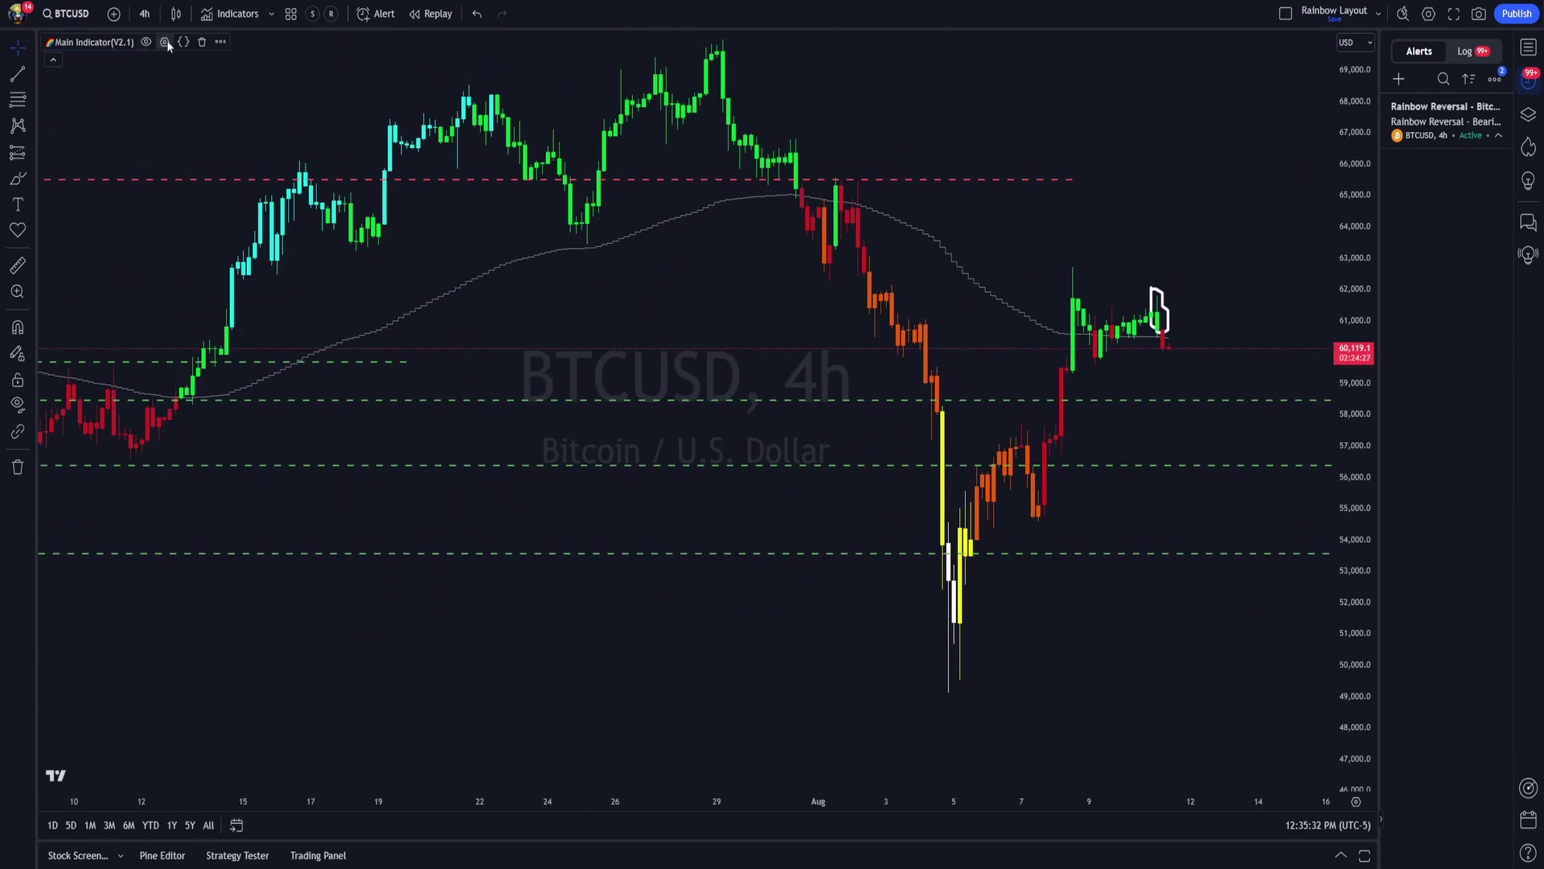
- Reopen the Main Indicator settings and examine the Pivots options, with the dialog moved clear of the candles
click(165, 42)
scroll(777, 532, down, 5)
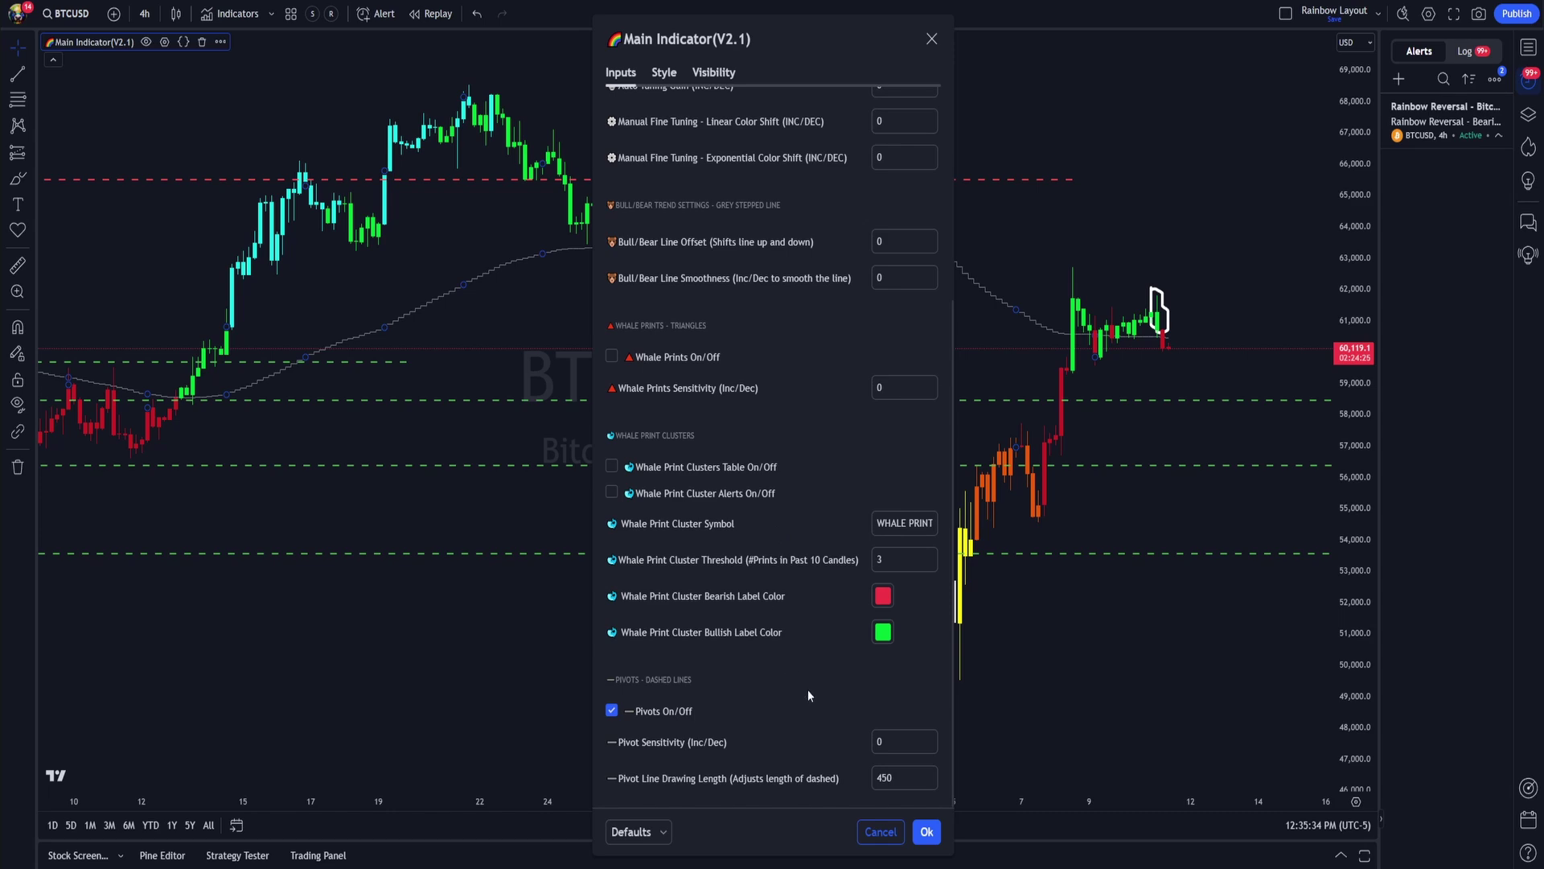
drag(791, 16, 1261, 65)
scroll(673, 345, down, 5)
- Draw a rectangle over the upper red pivot lines, from about 73,792 at mid-March to about 71,689 at late July
drag(616, 485, 810, 617)
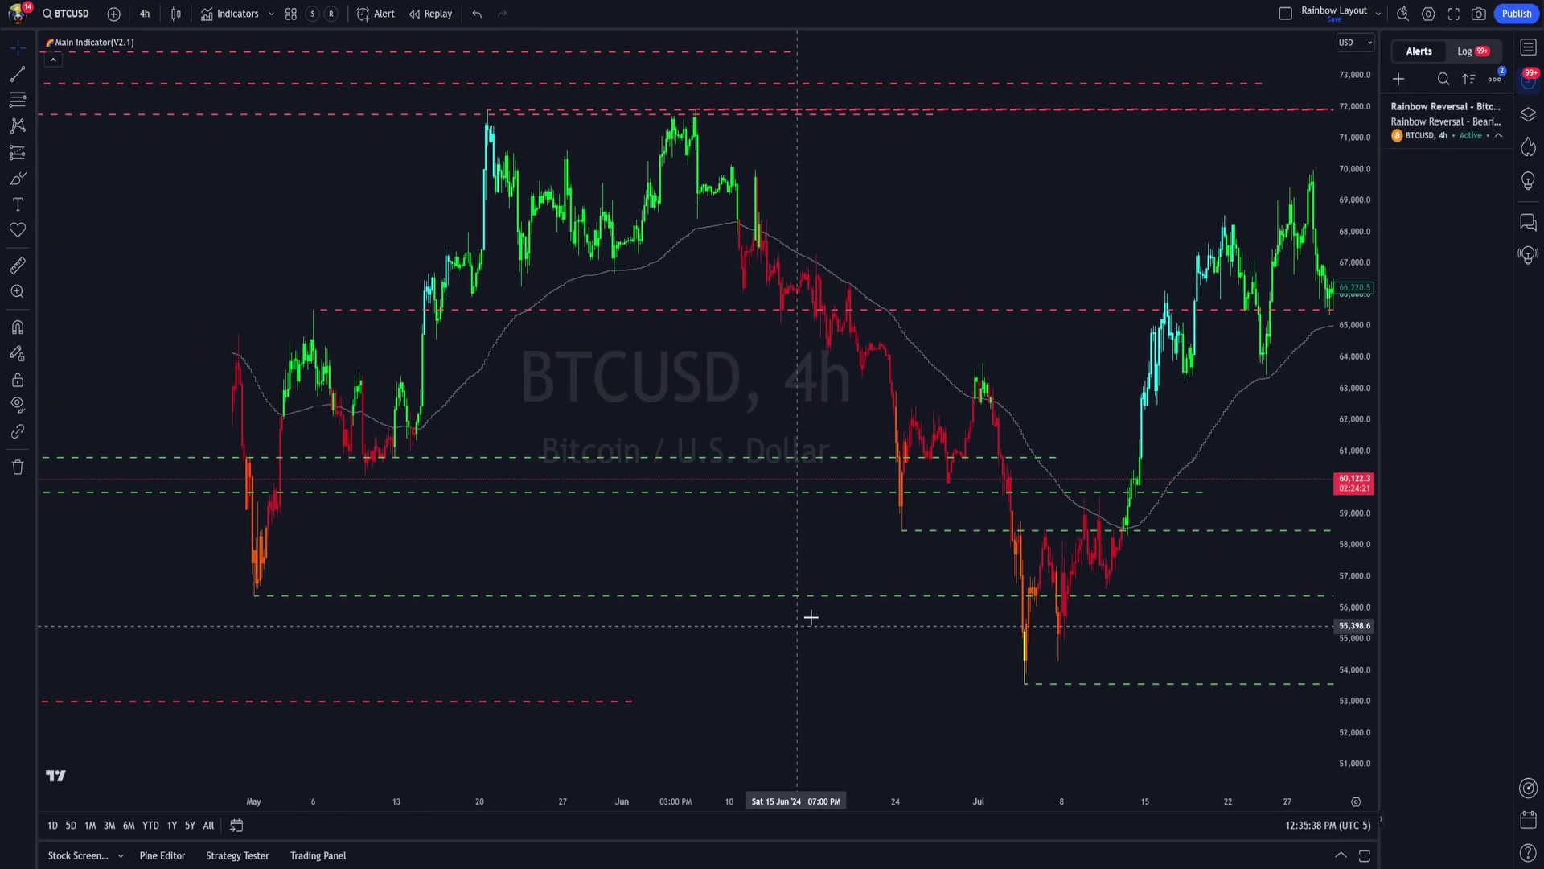
scroll(809, 612, down, 5)
scroll(842, 575, right, 5)
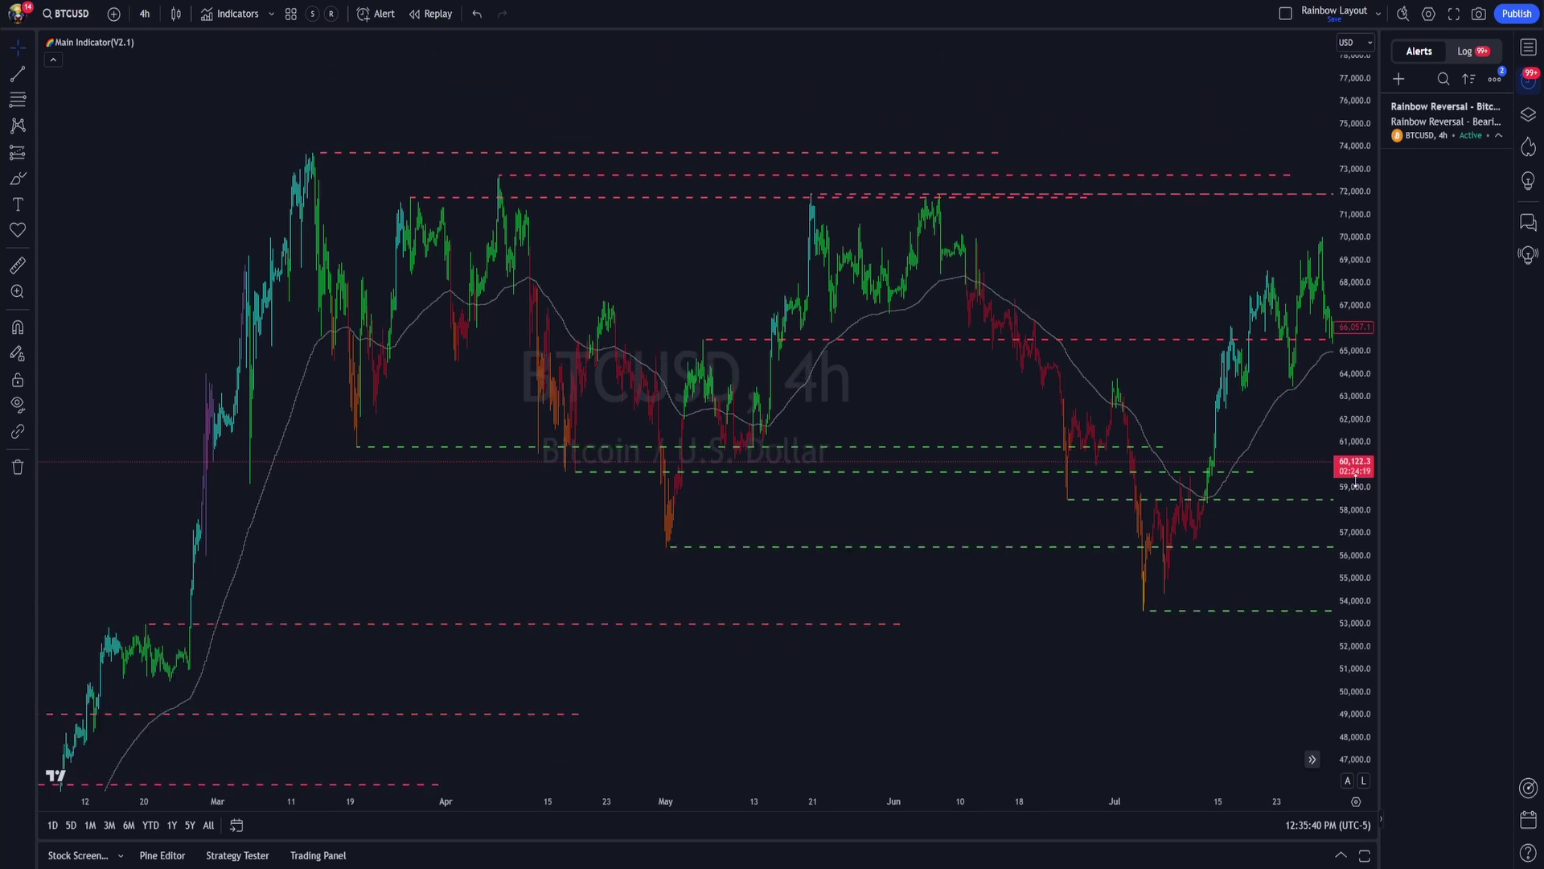
scroll(1206, 689, left, 2)
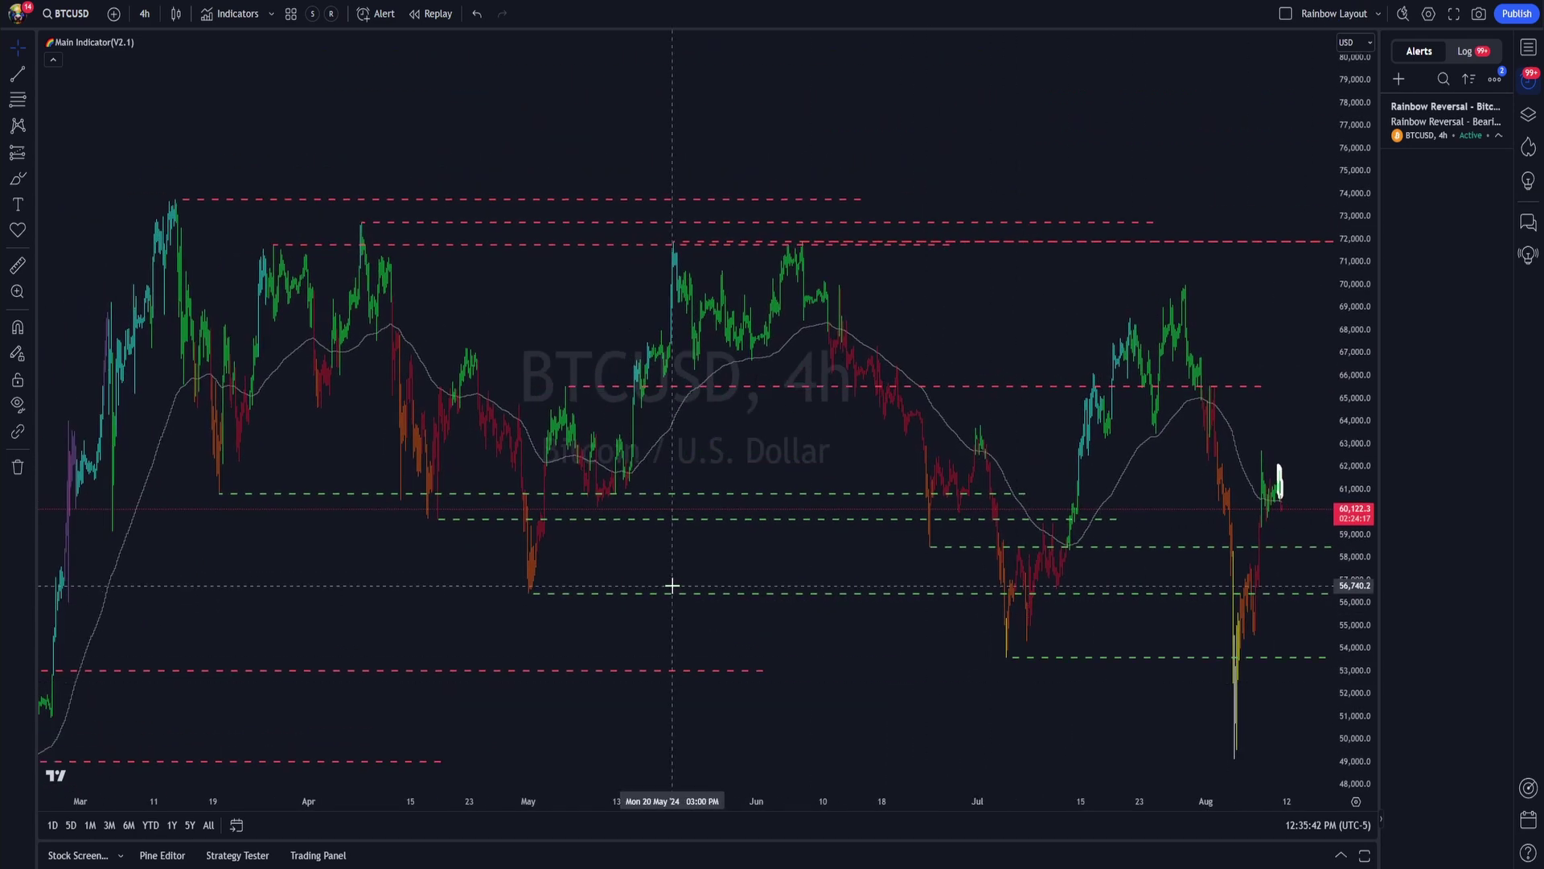
click(37, 186)
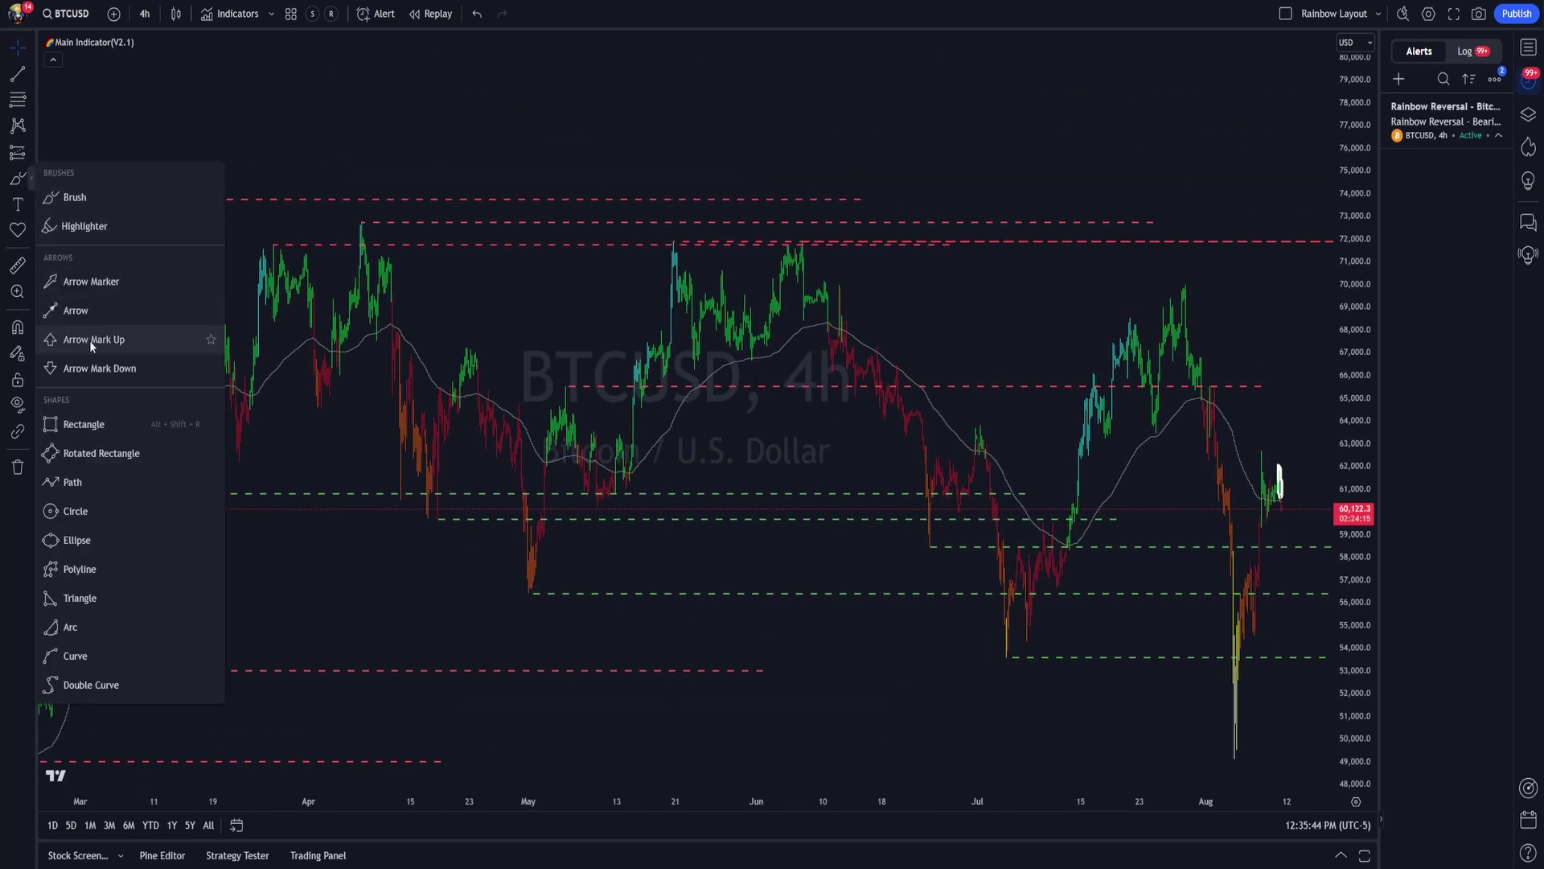
click(86, 419)
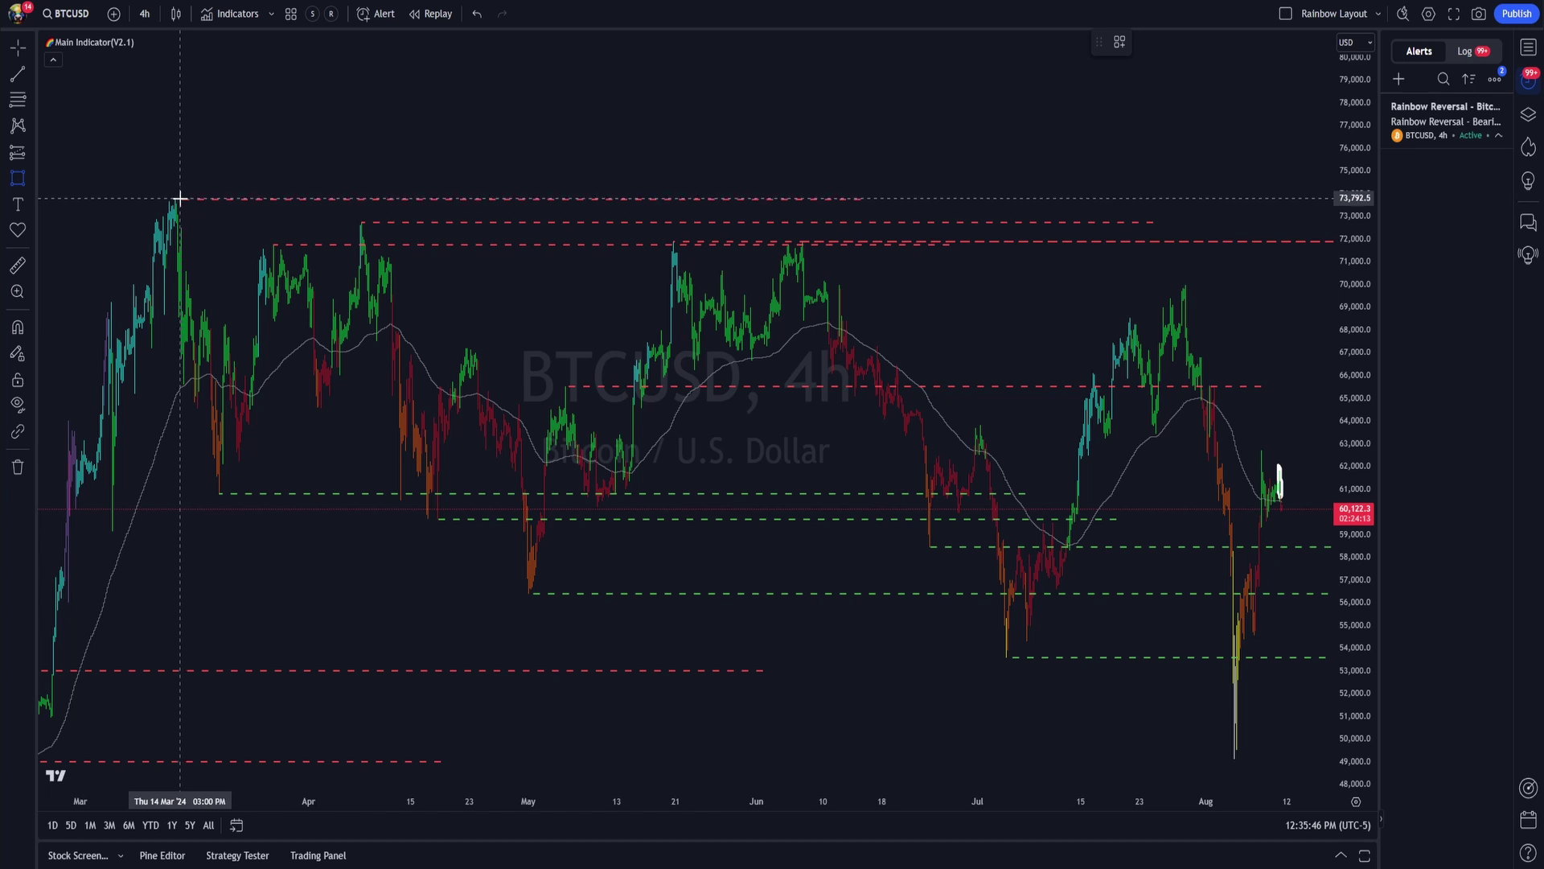
click(182, 197)
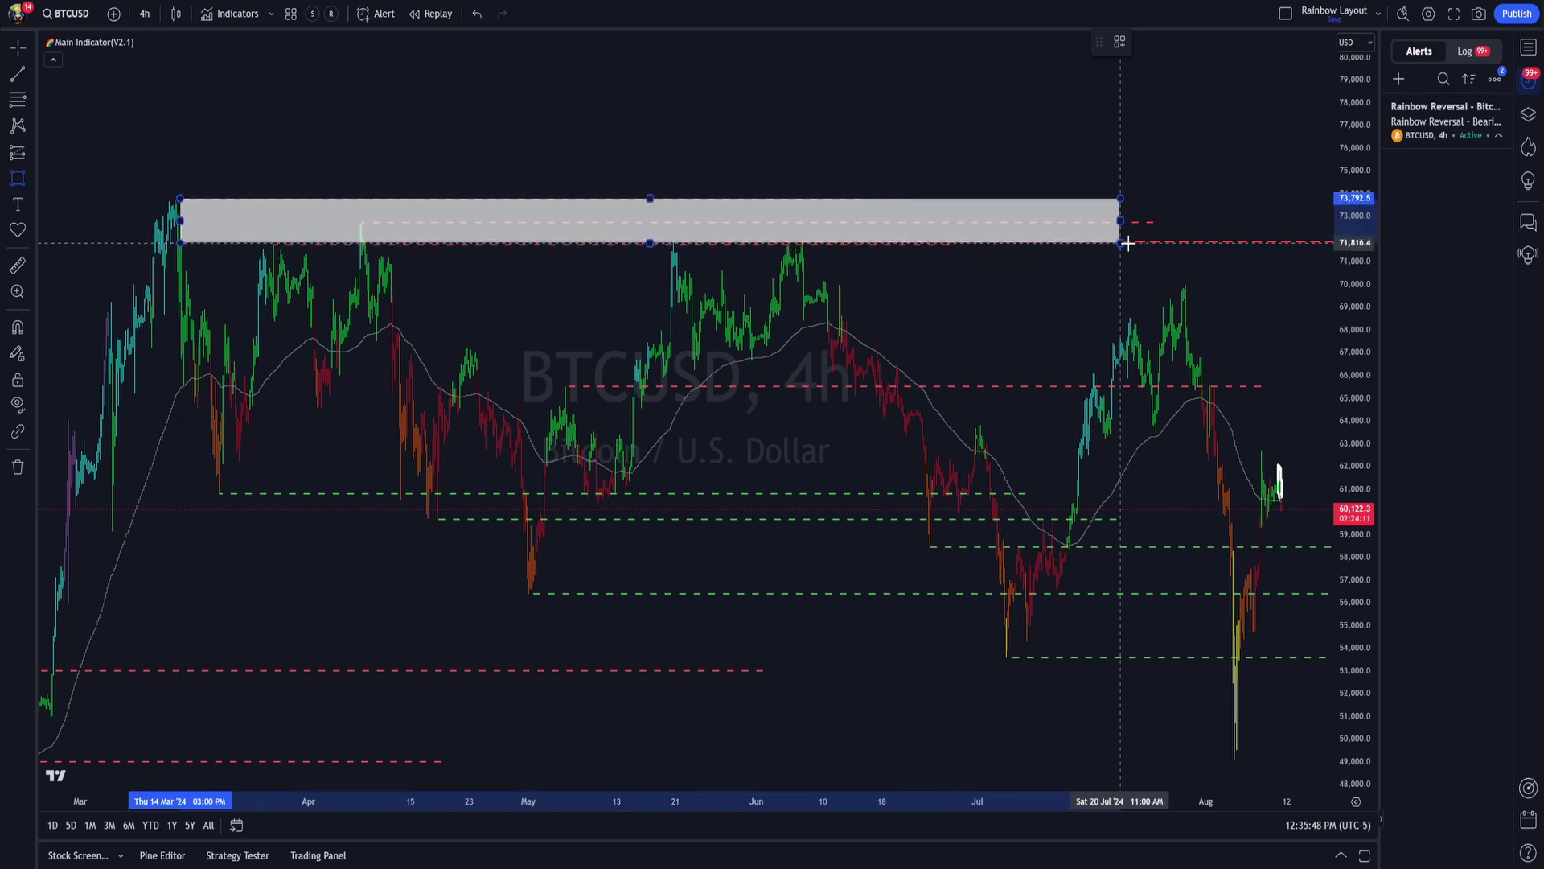
click(1179, 245)
- Fill the resistance rectangle with red at 31% opacity
click(1172, 43)
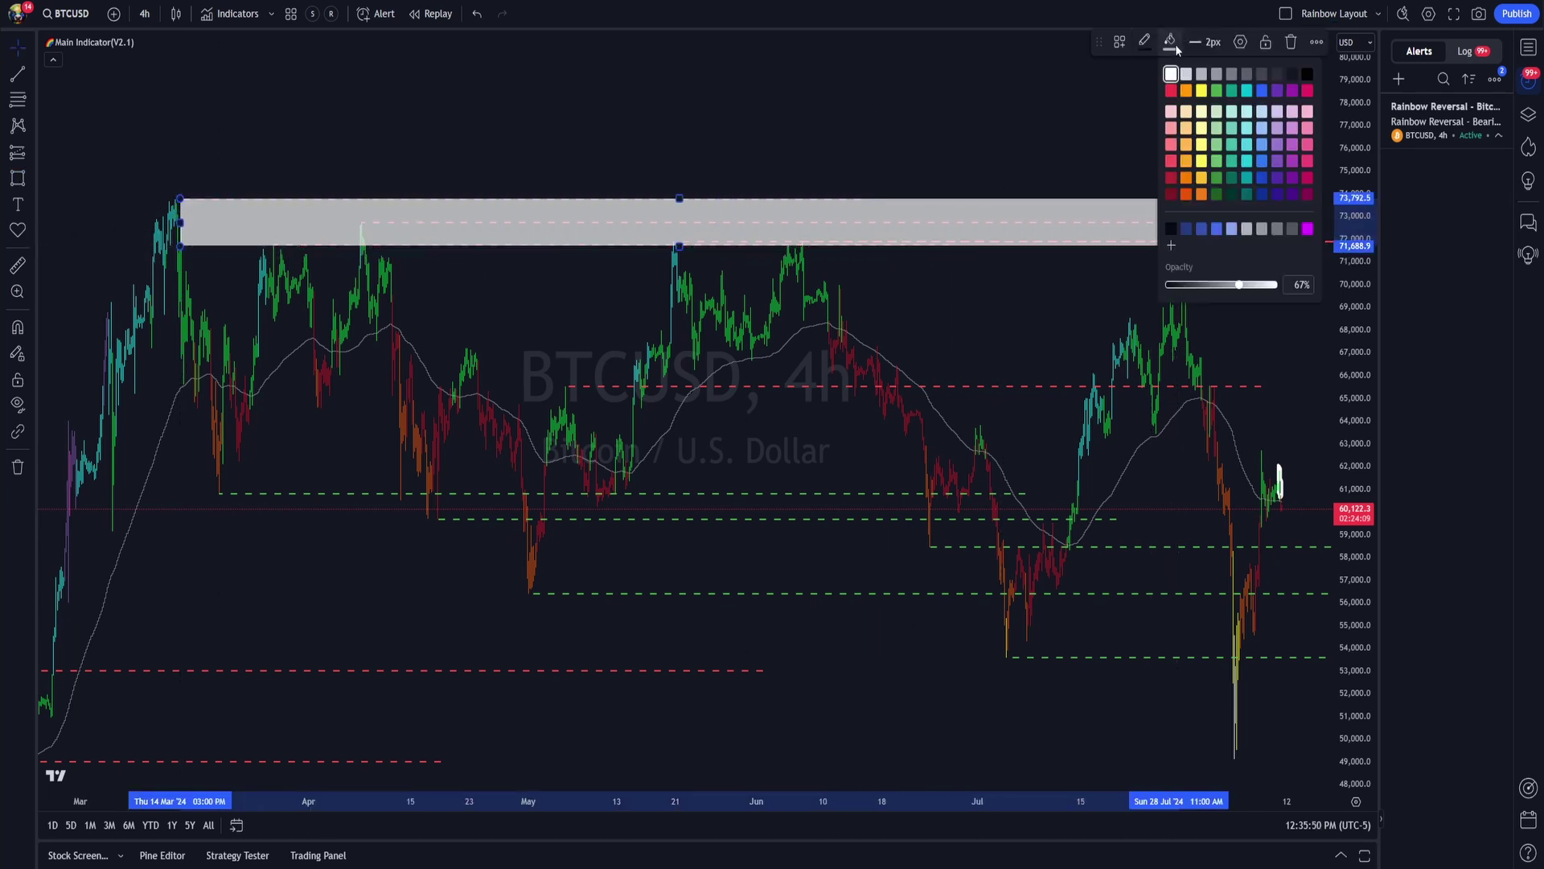
click(1174, 90)
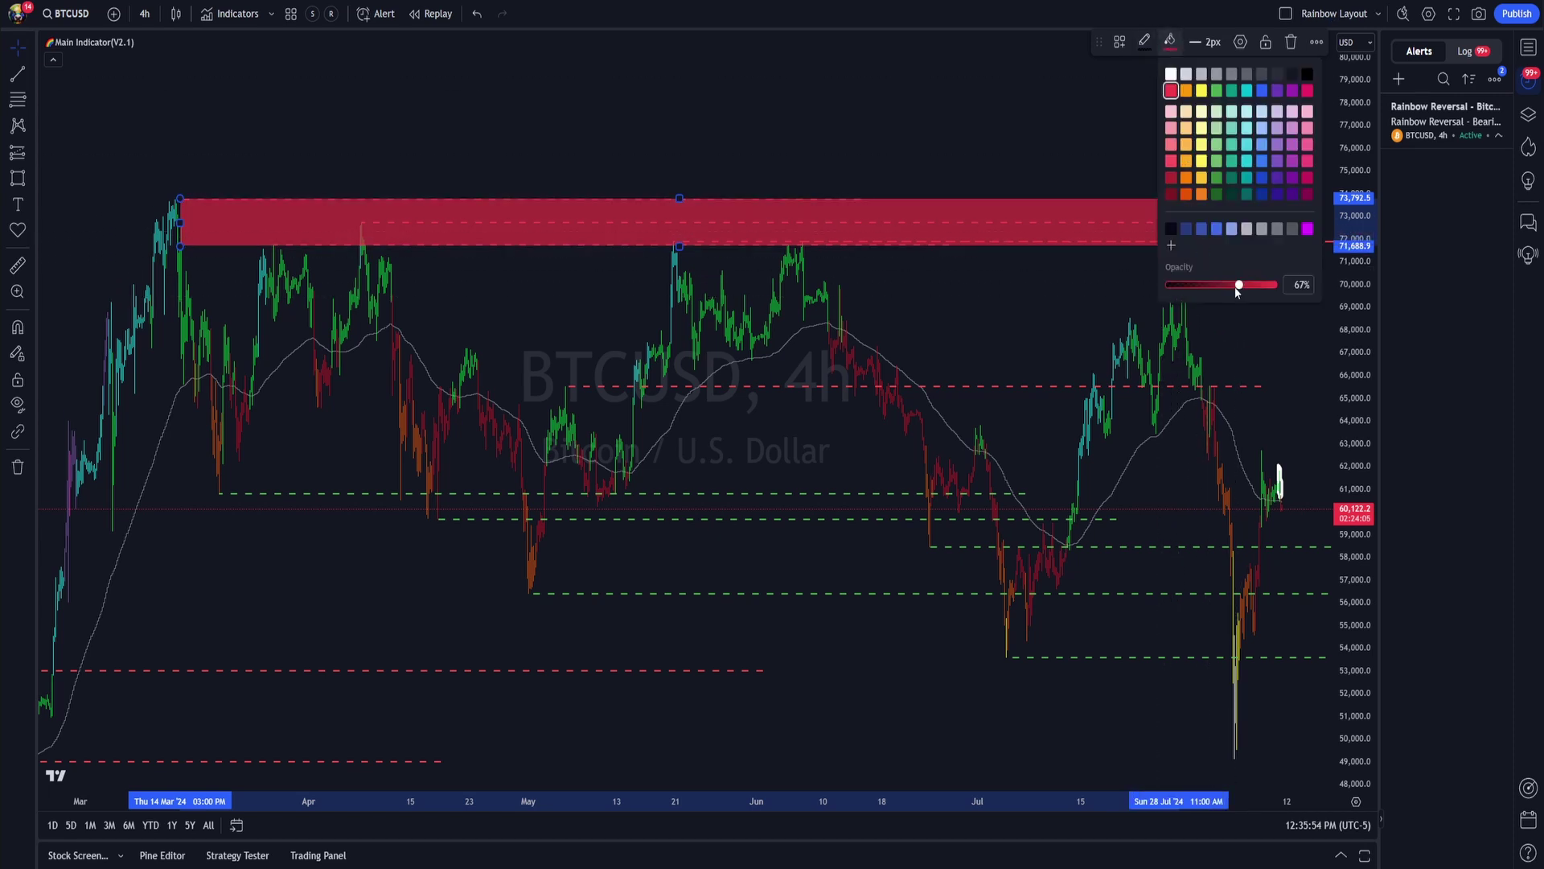
drag(1238, 286, 1205, 287)
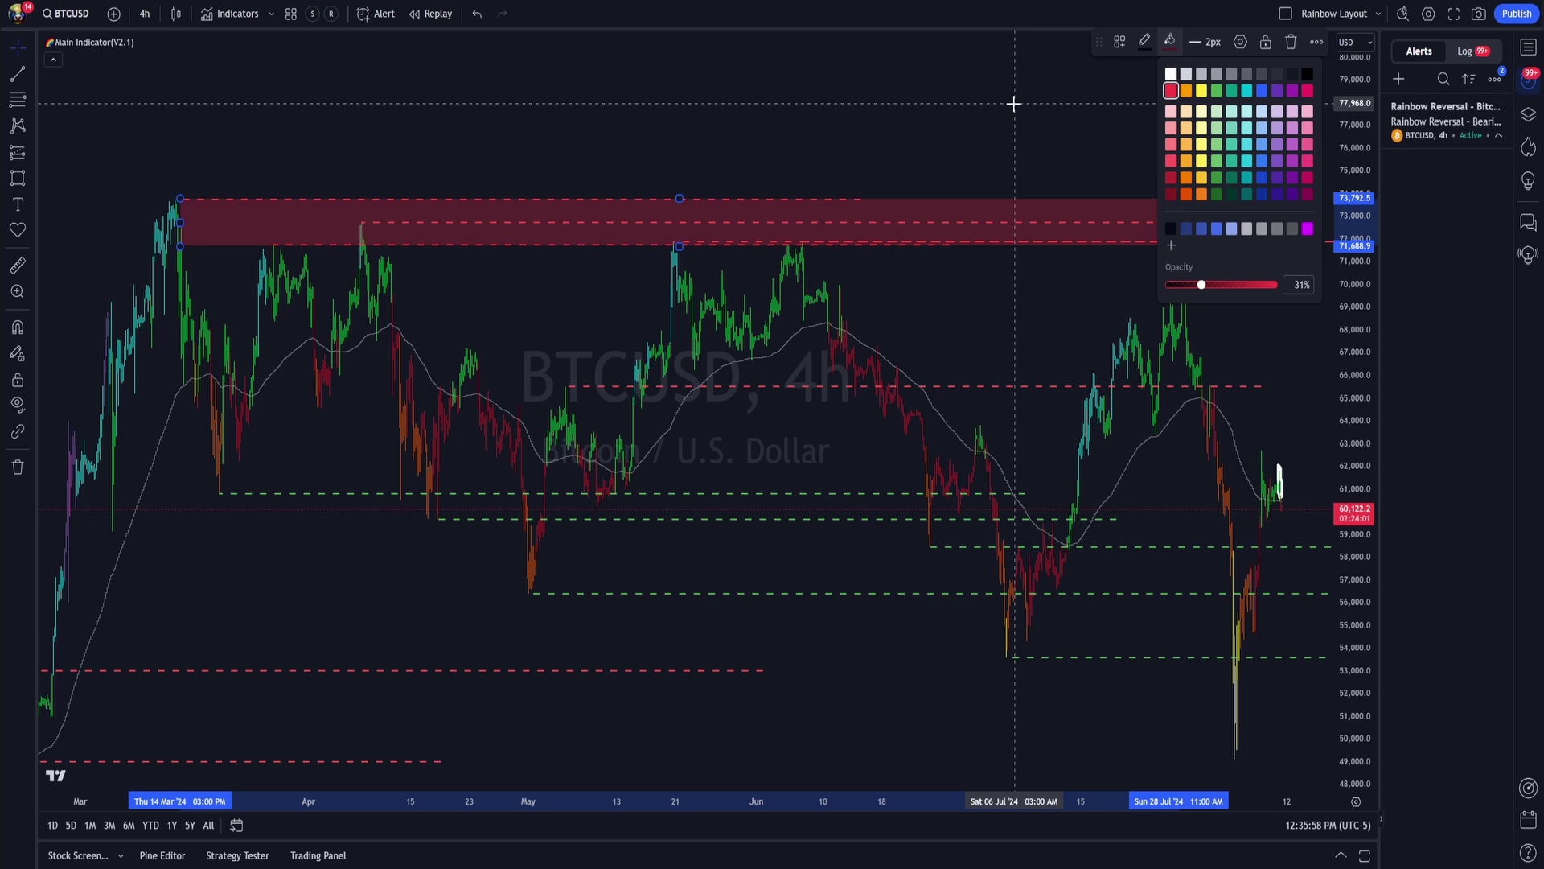
click(1014, 104)
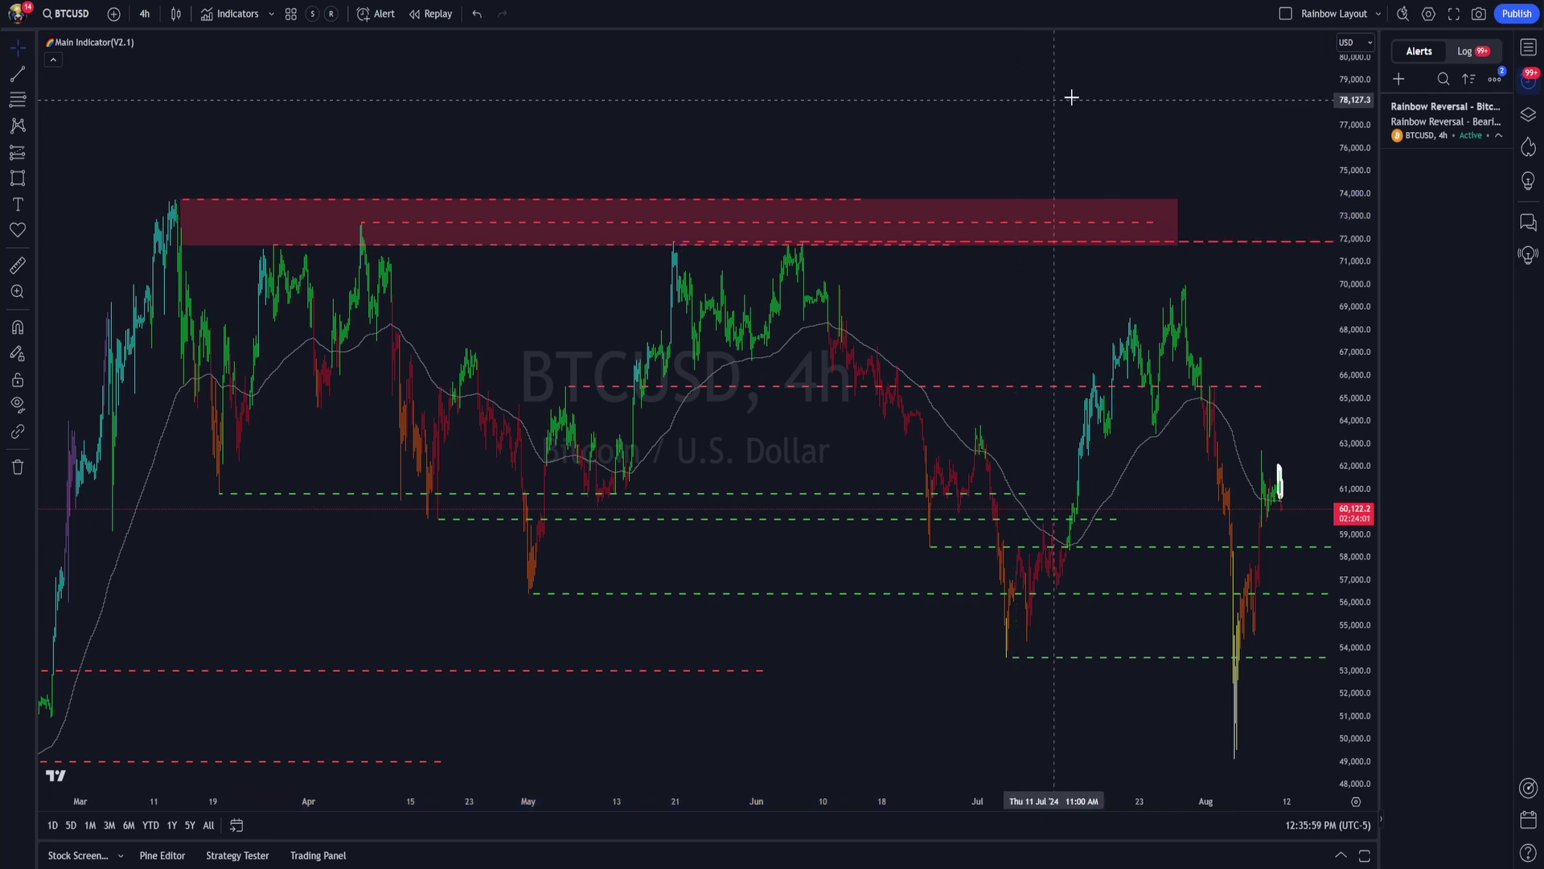
- Extend the red resistance rectangle to the right in its settings
click(1175, 213)
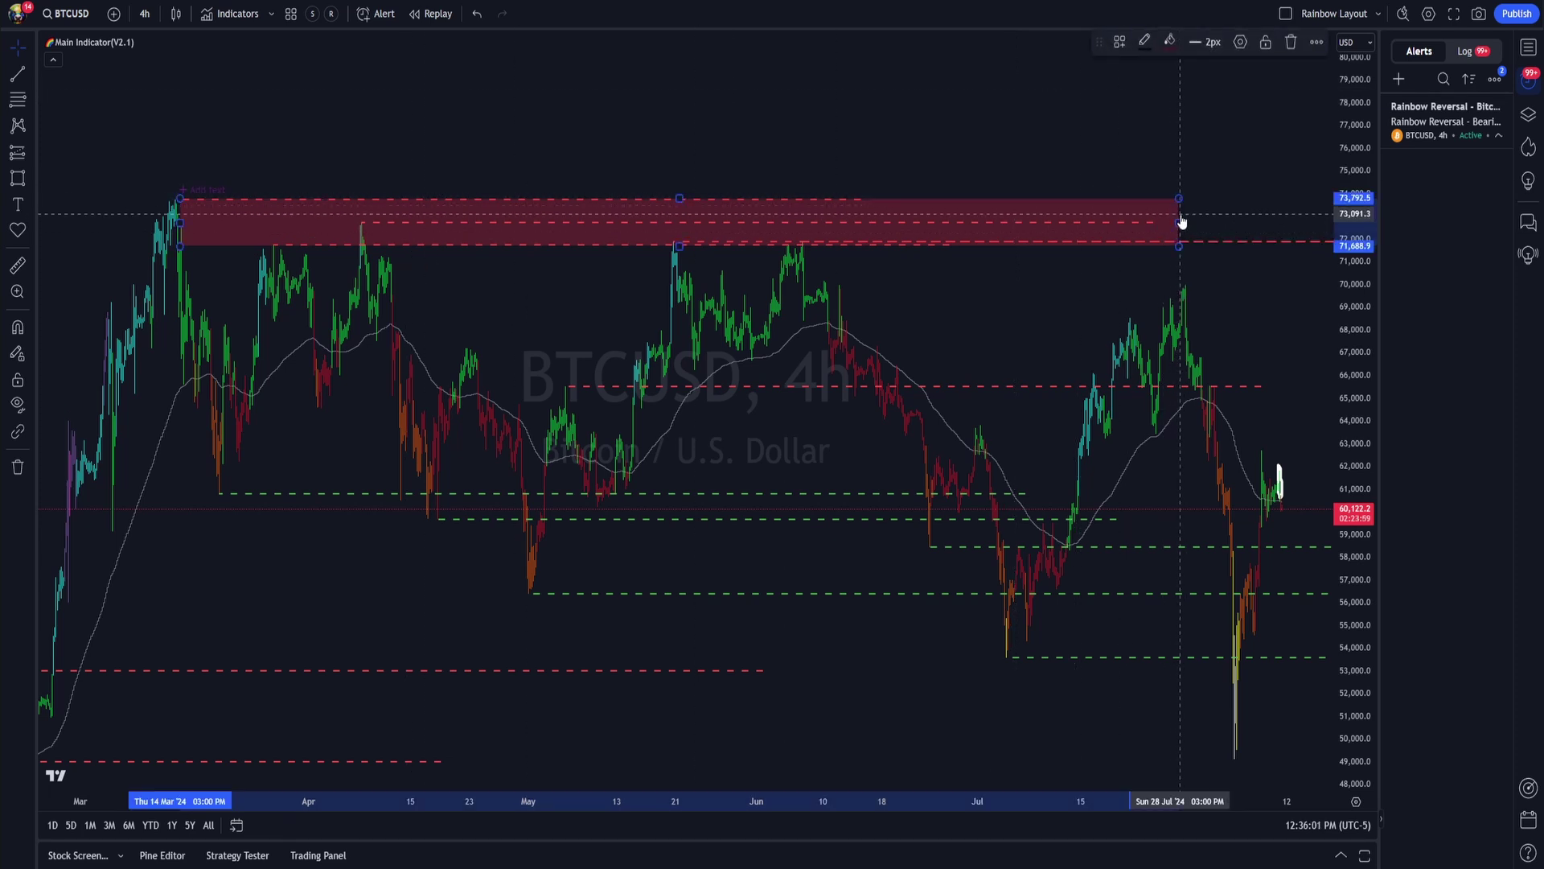
click(1237, 48)
click(706, 485)
click(868, 573)
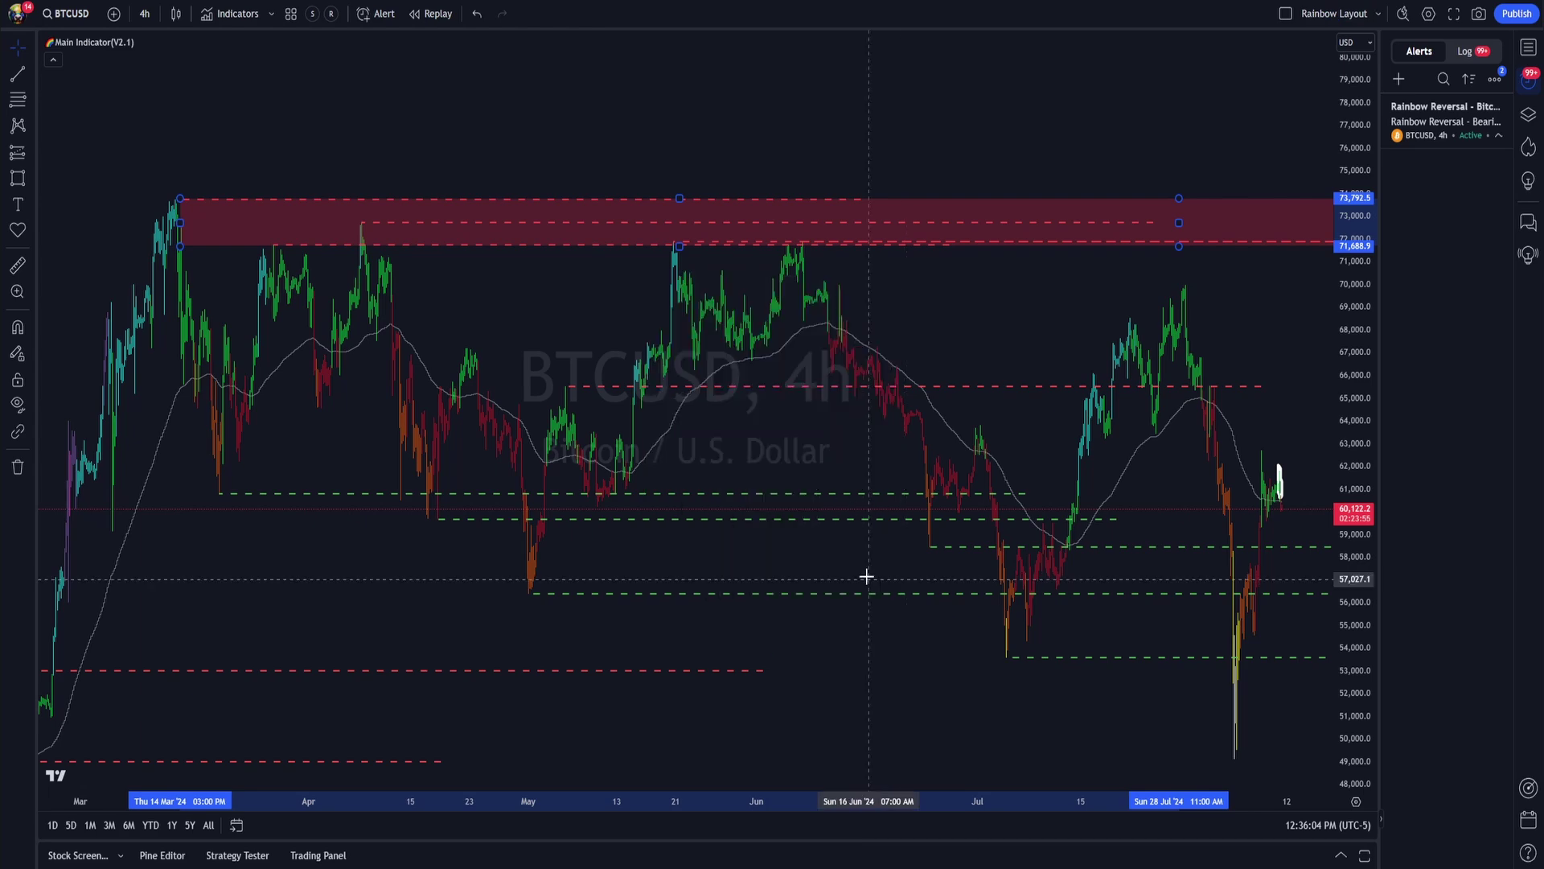
drag(812, 292, 793, 258)
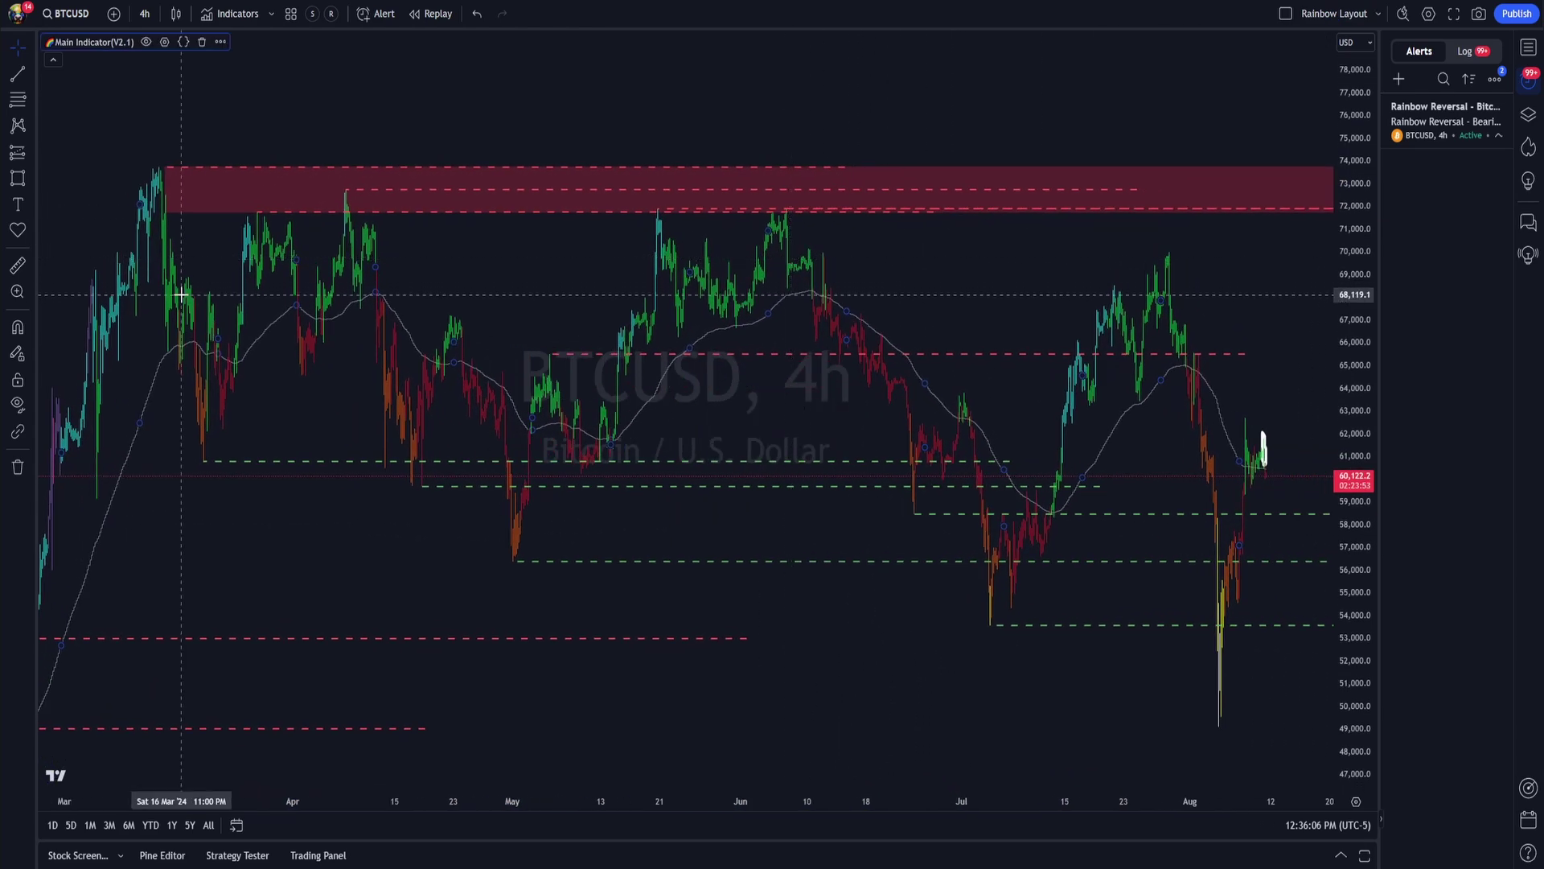
- Draw a support rectangle over the green pivot lines, from about 60,820 to 58,461, and fill it with green
key(alt+shift+r)
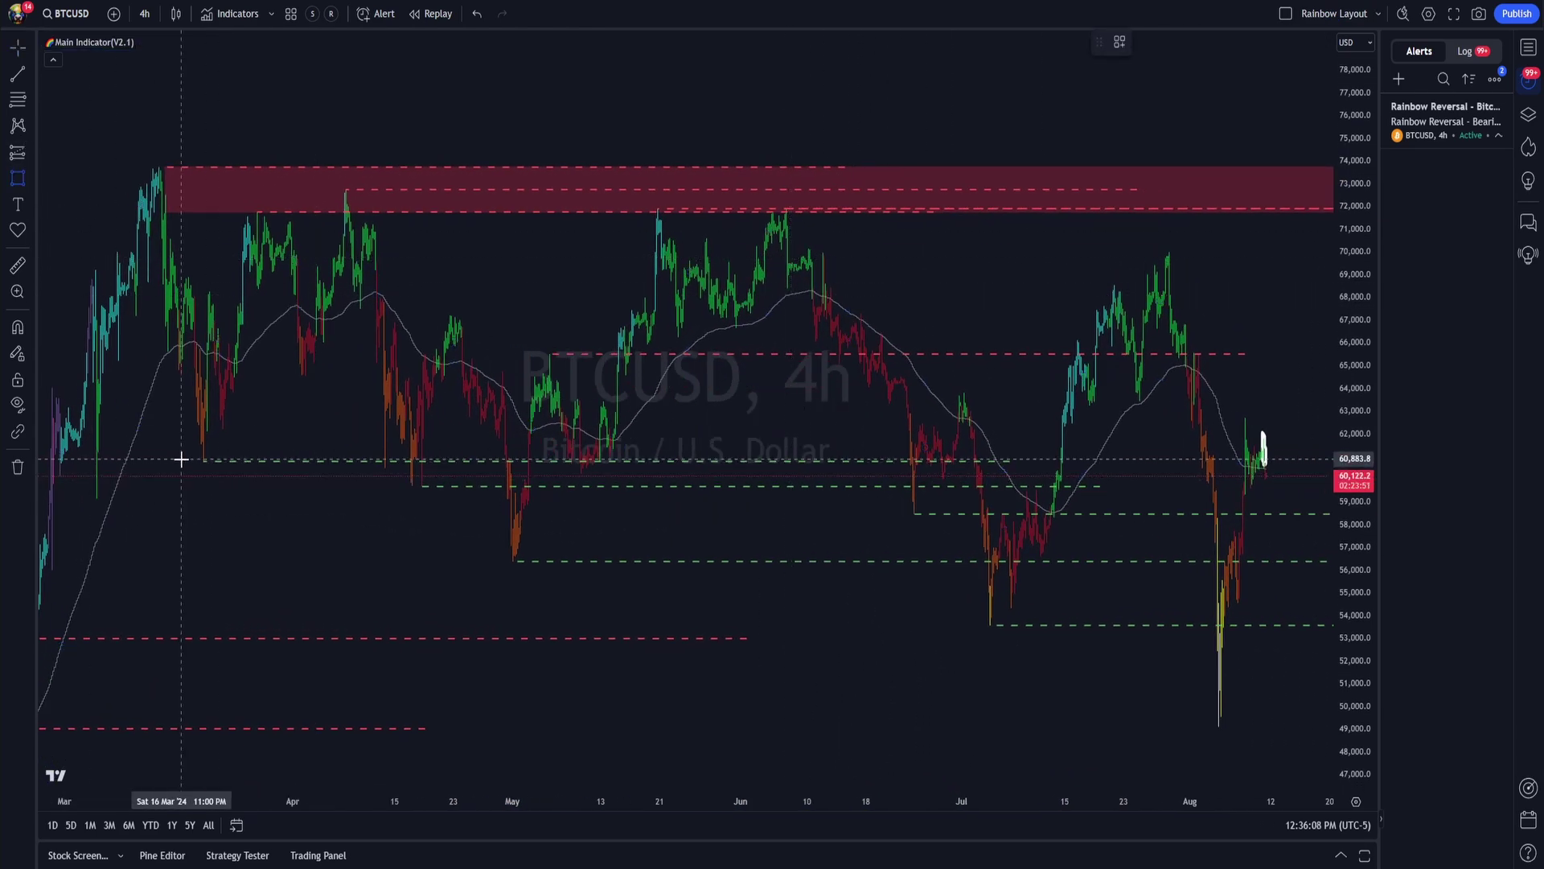
click(181, 458)
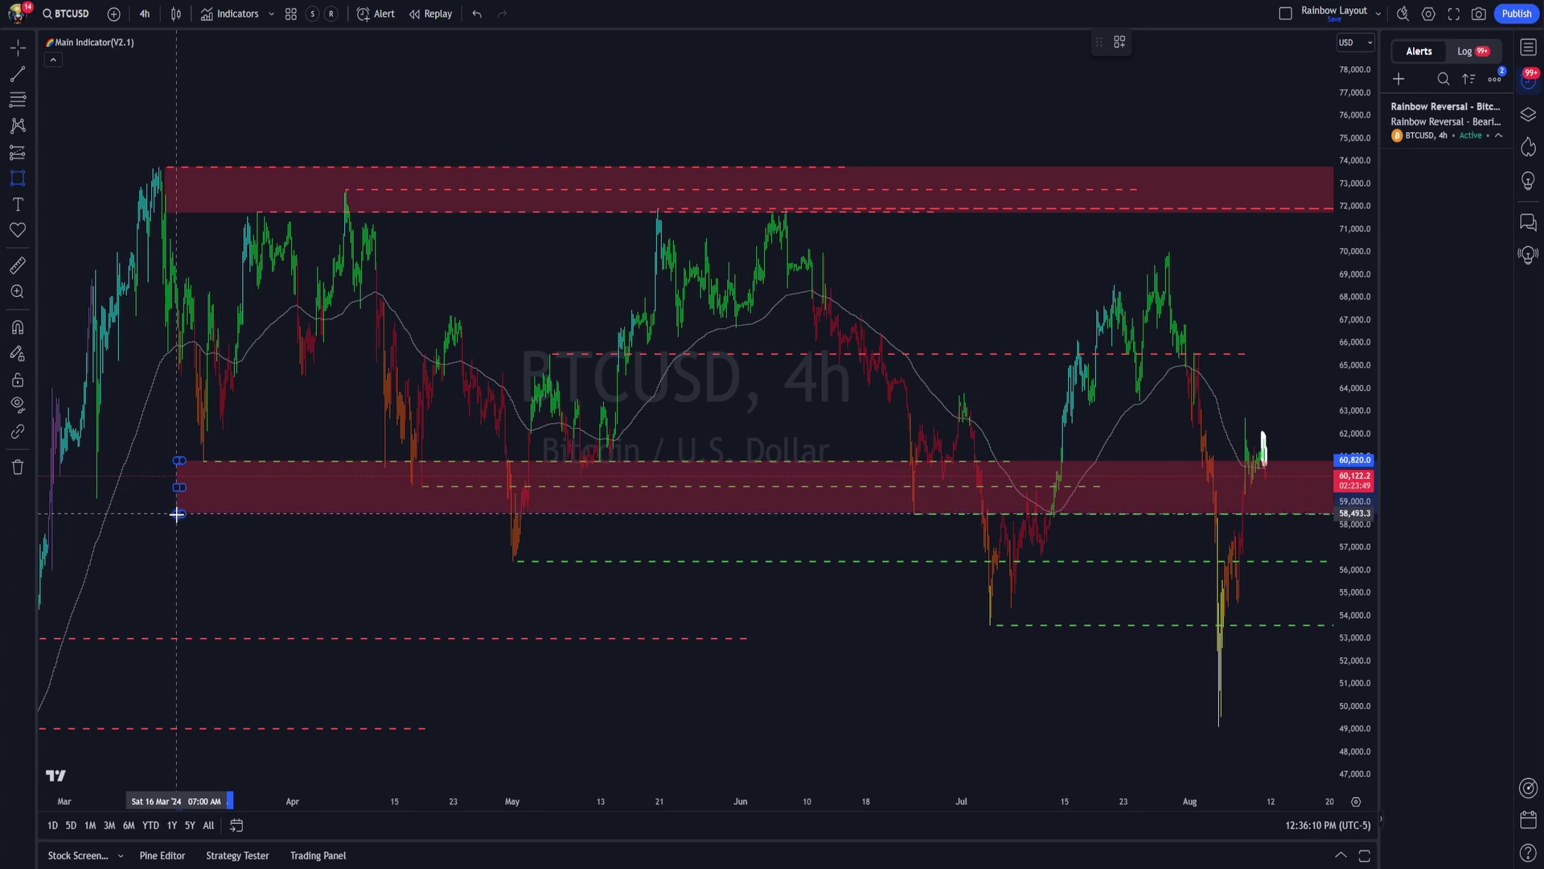
click(177, 513)
click(1170, 43)
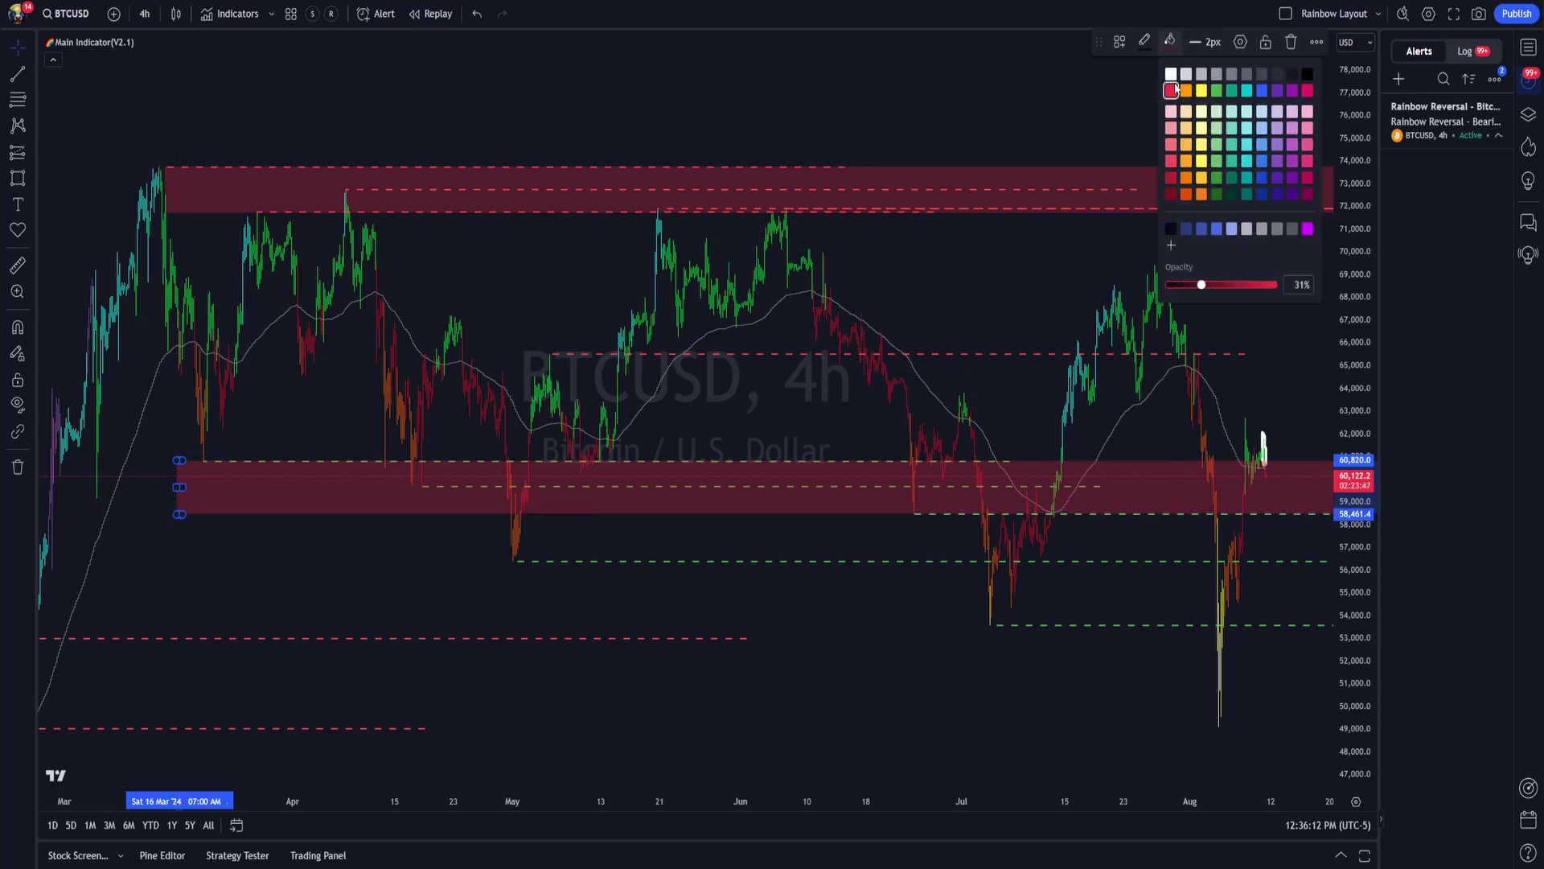
click(1218, 95)
drag(956, 359, 712, 399)
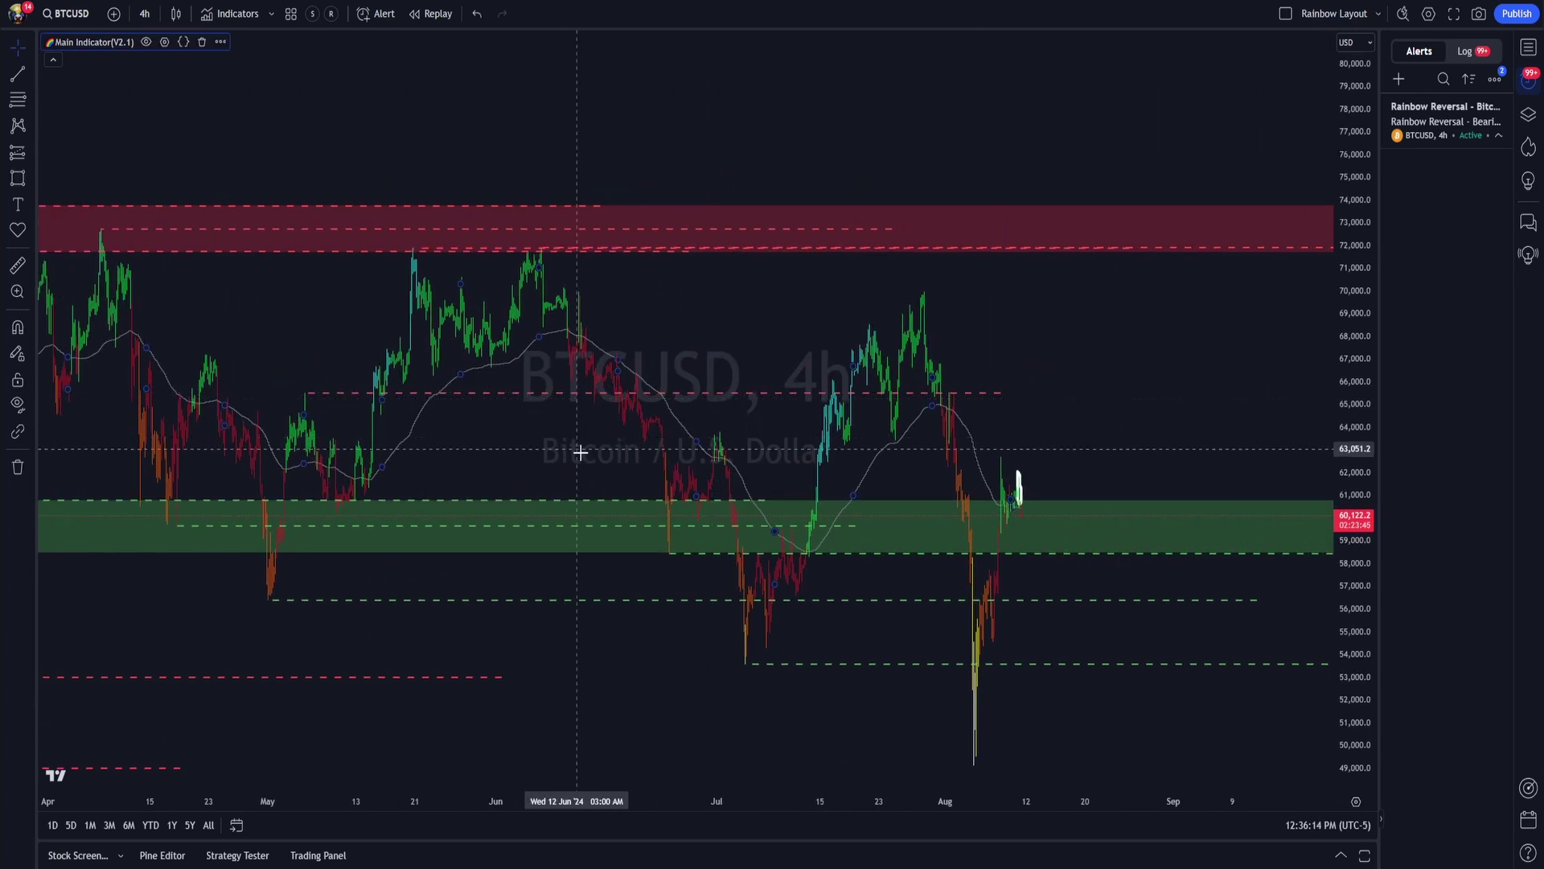
scroll(430, 491, down, 3)
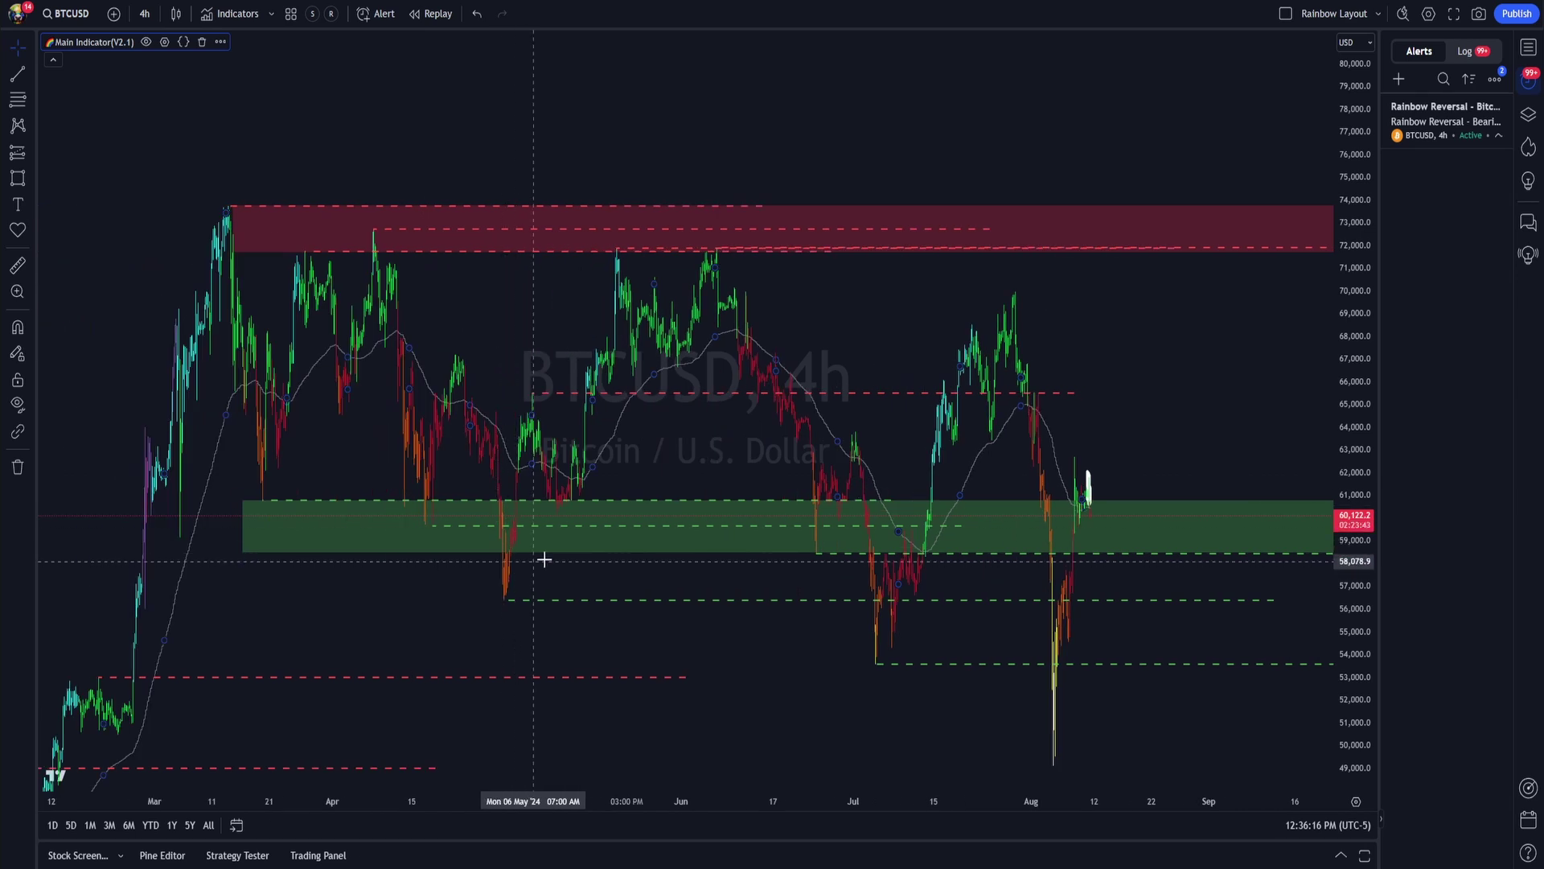
- Reopen the Main Indicator settings, toggle Pivots off and on, and try Pivot Sensitivity values of -8 and -16
click(164, 42)
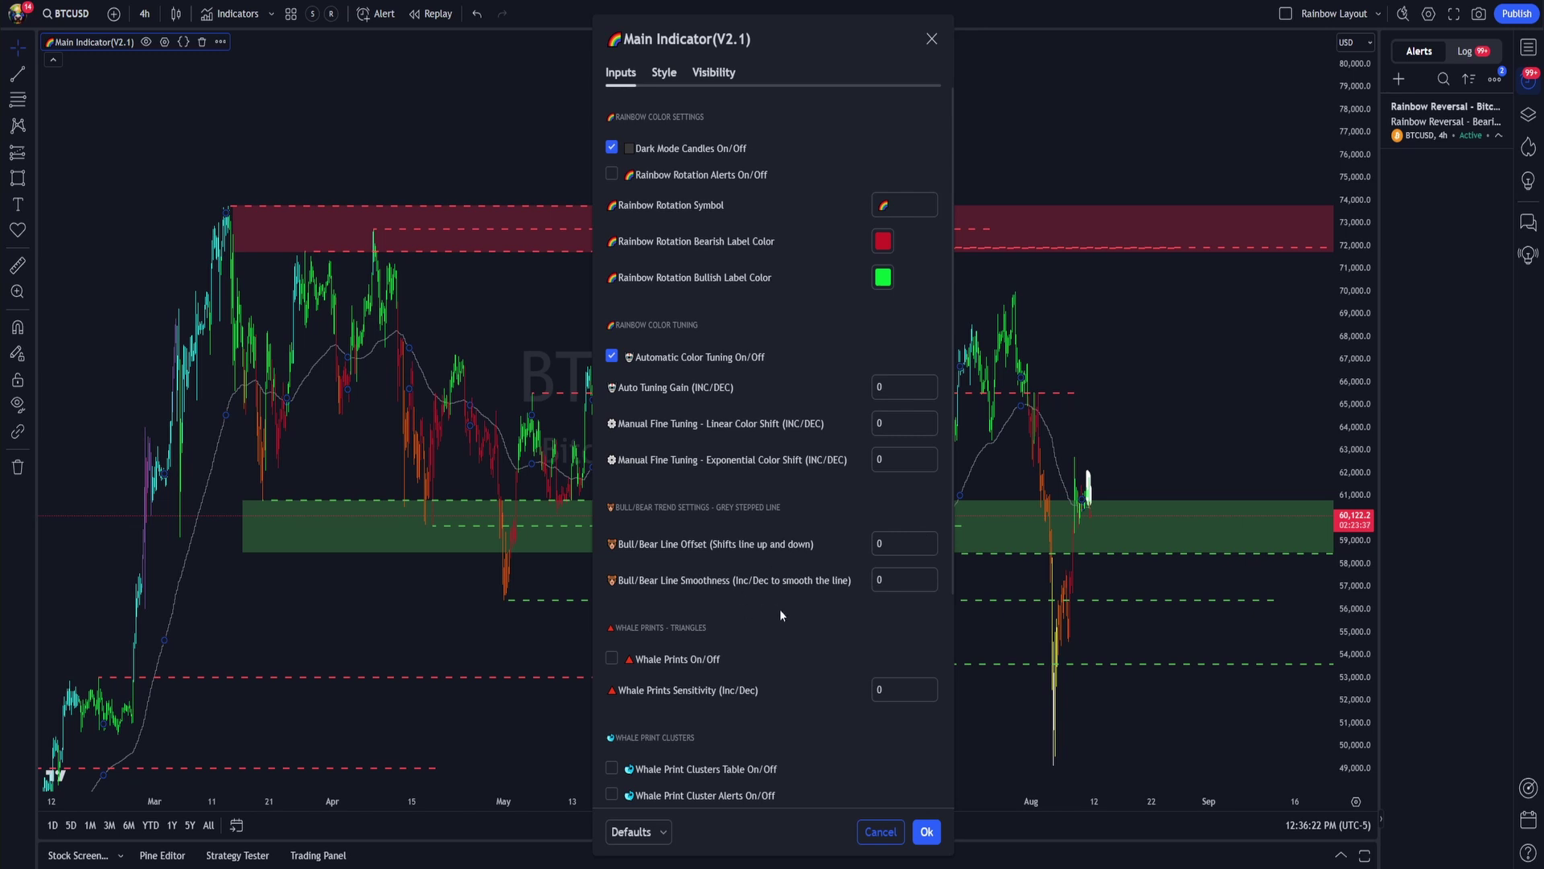
scroll(762, 626, down, 1)
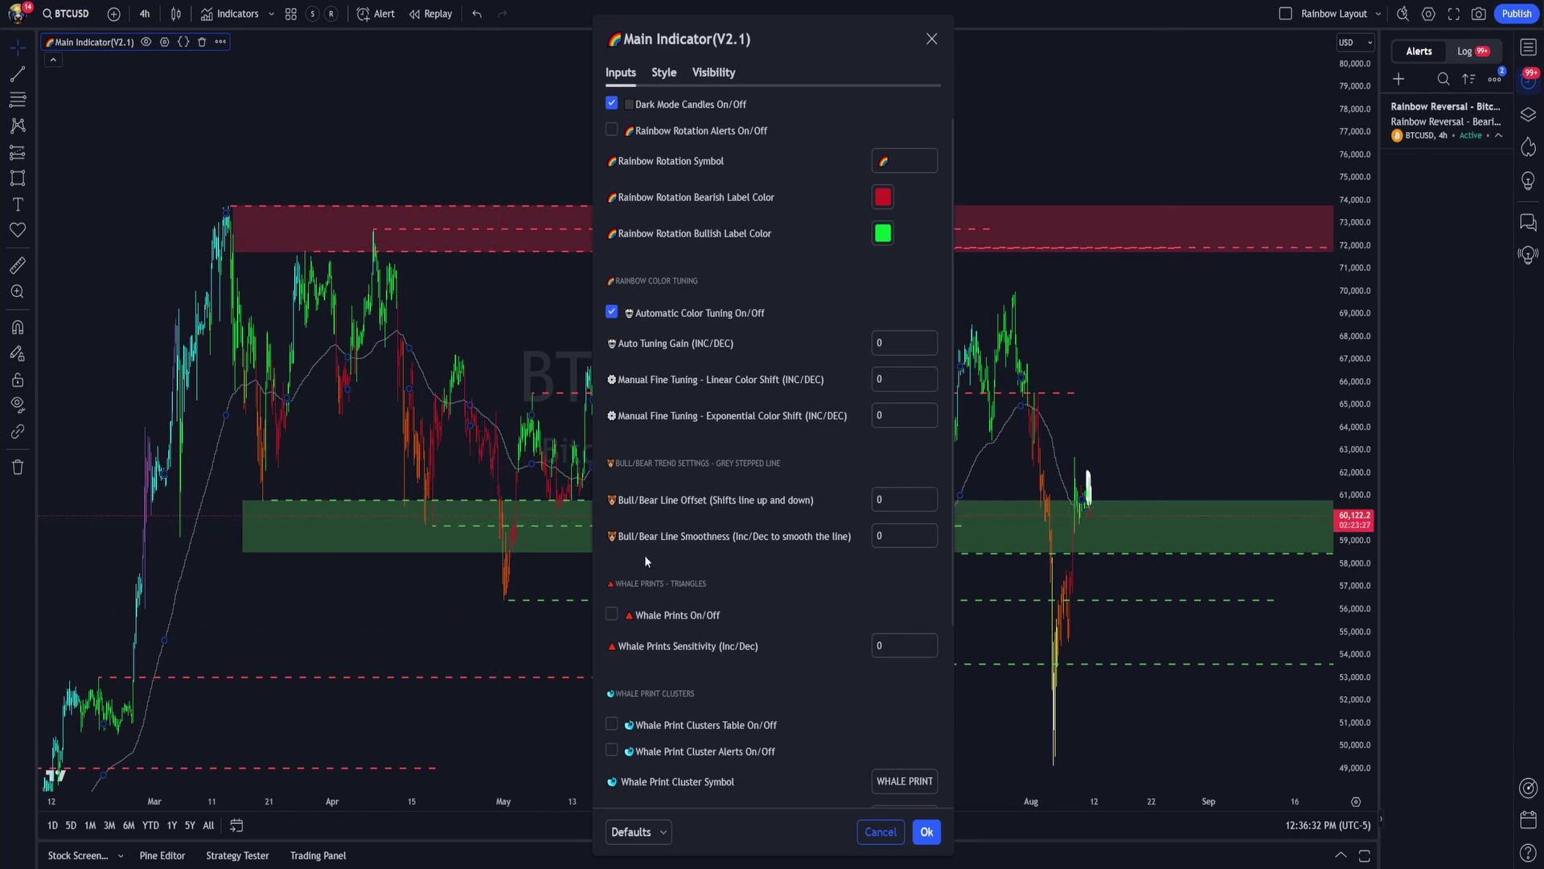
scroll(644, 555, down, 5)
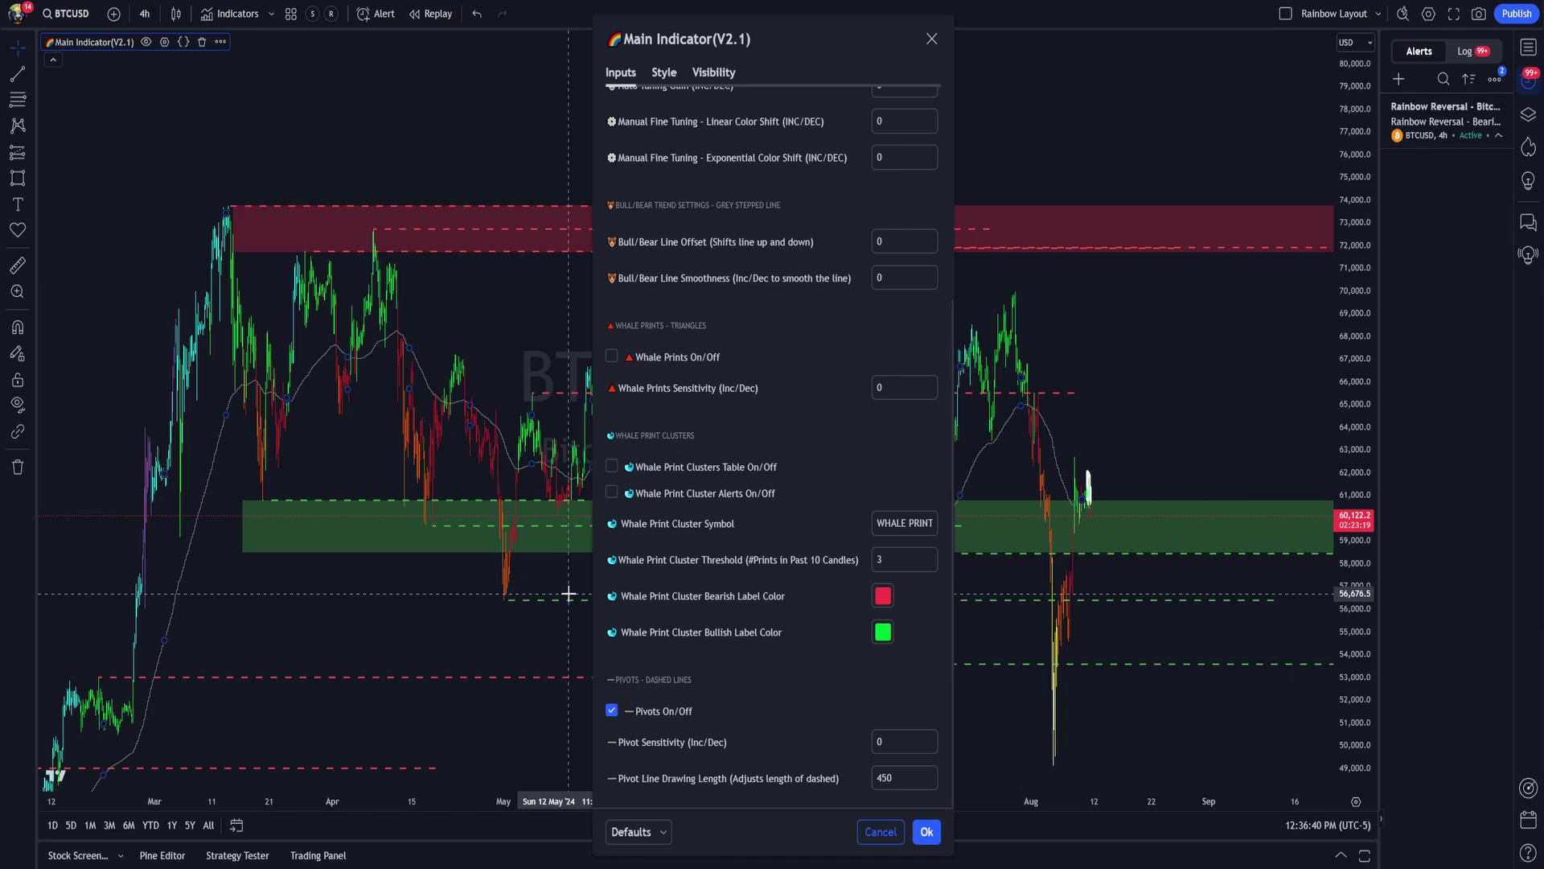
click(641, 711)
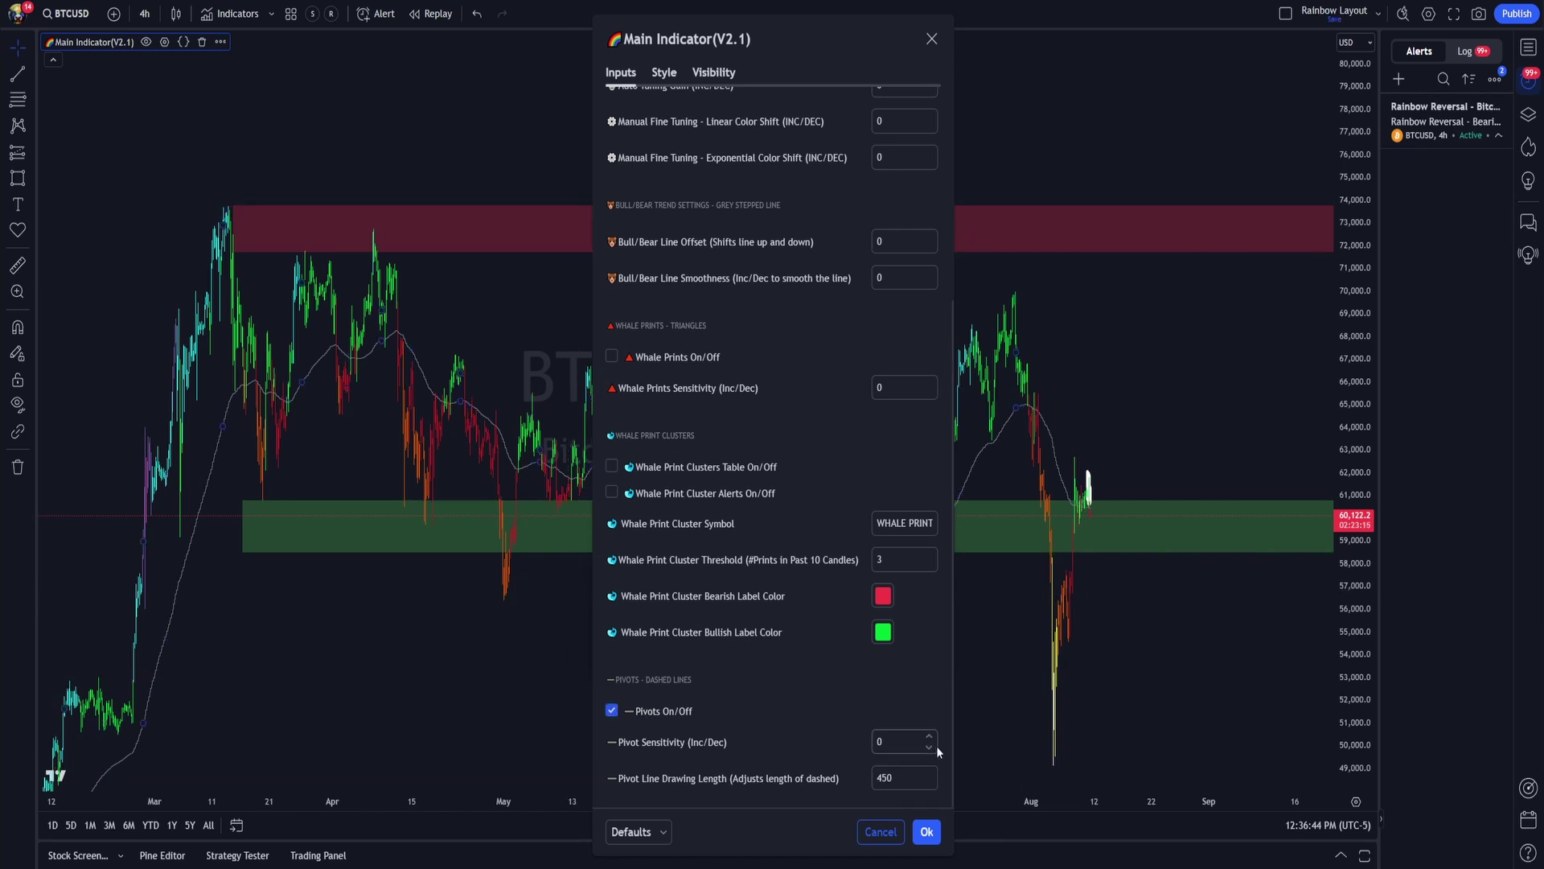
double_click(896, 744)
text(-8)
scroll(894, 744, down, 4)
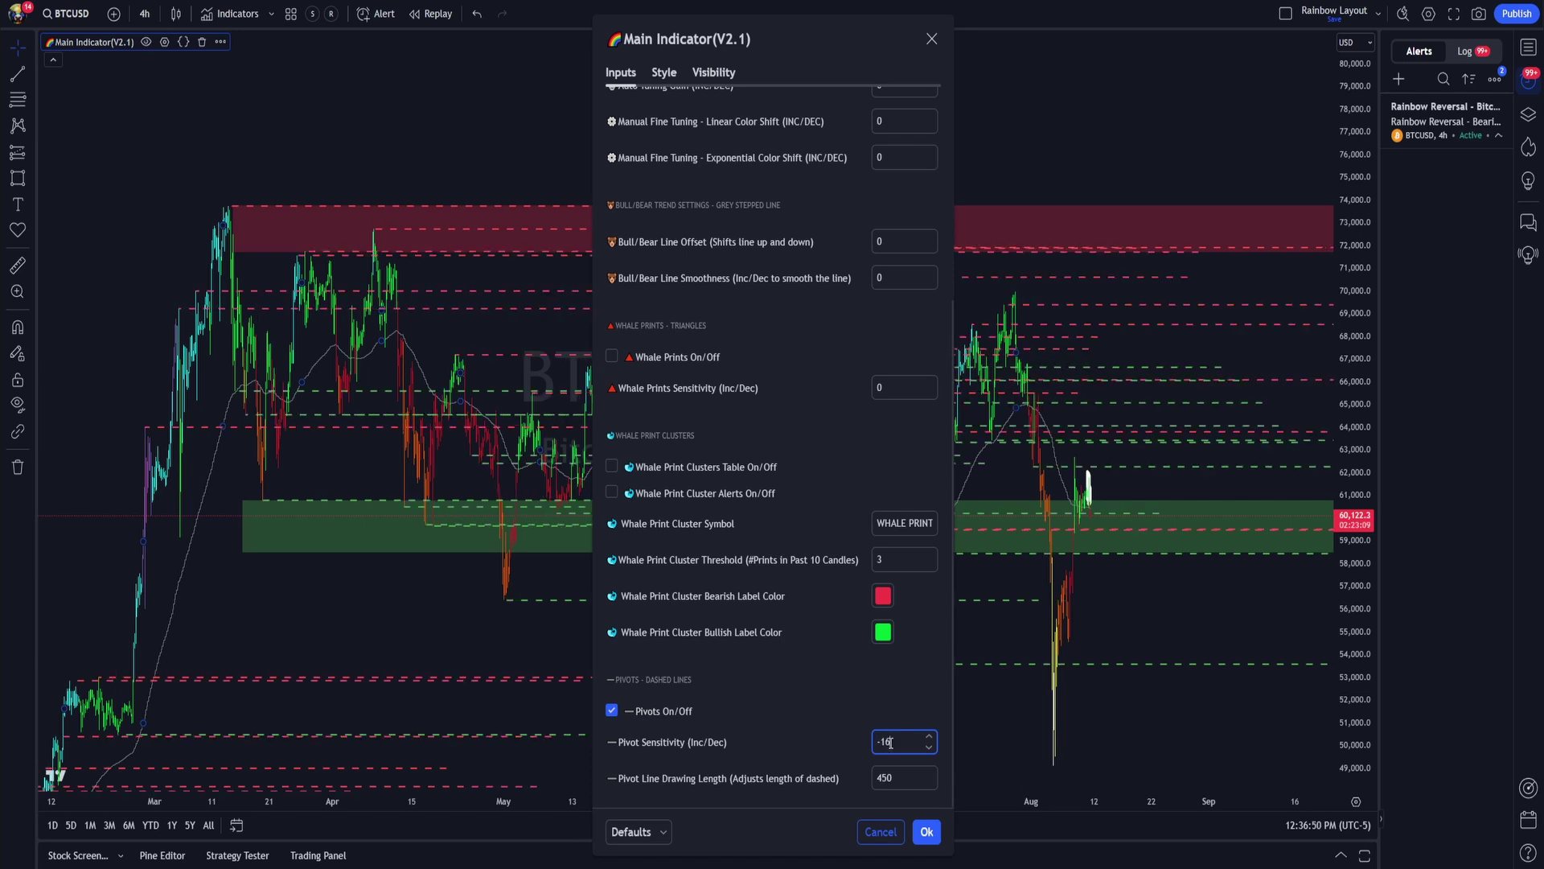
- Try Pivot Sensitivity values of 0, 21 and 17, and toggle Pivots off and on again
key(BackSpace)
key(BackSpace)
key(BackSpace)
text(0)
key(BackSpace)
text(22)
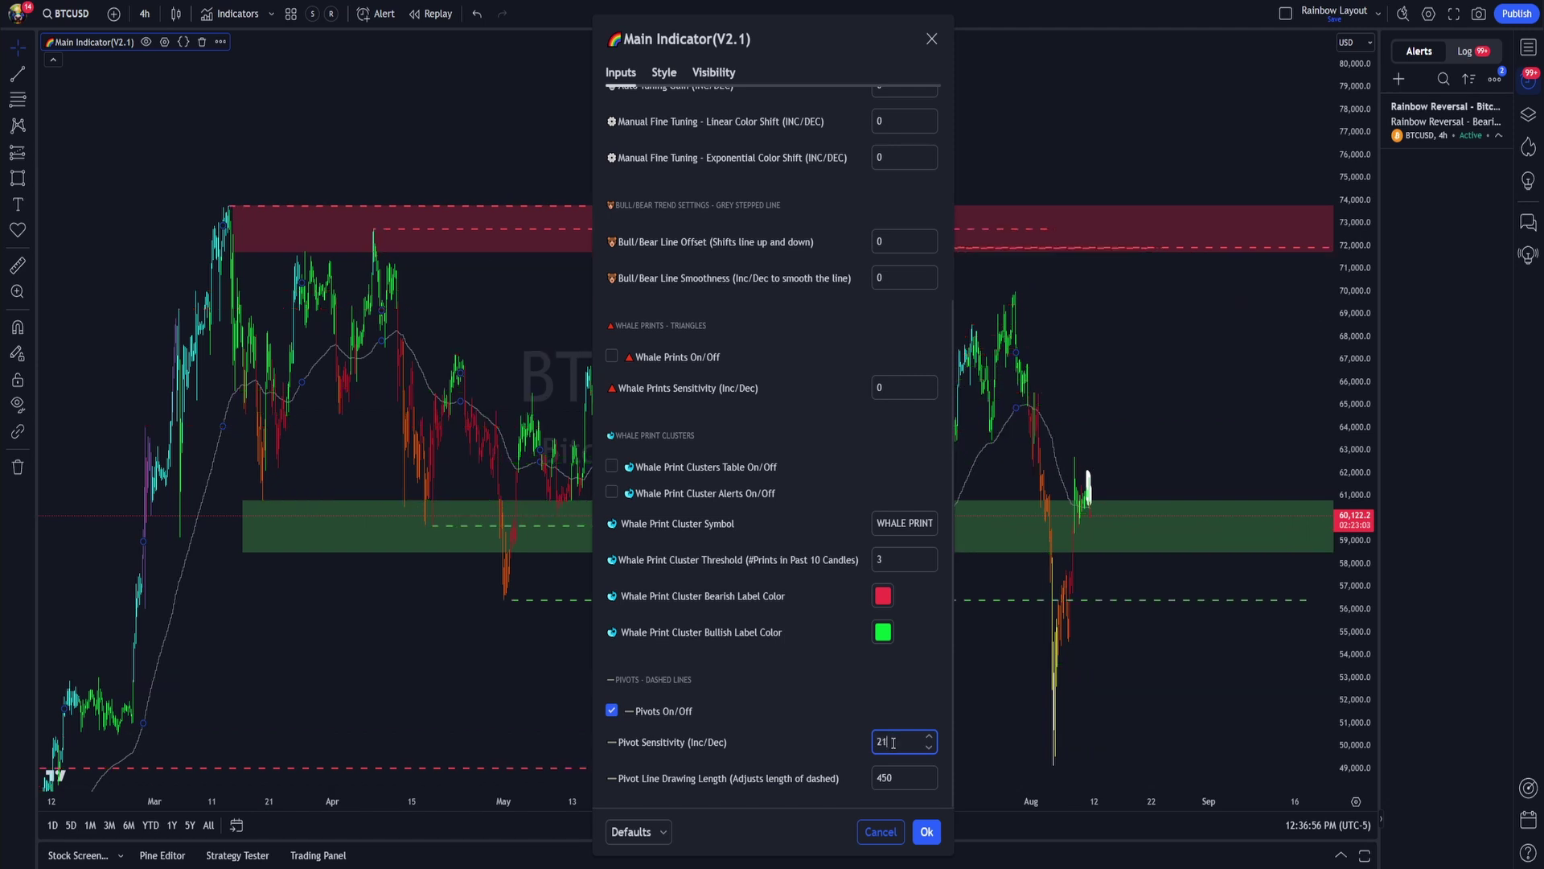
click(613, 712)
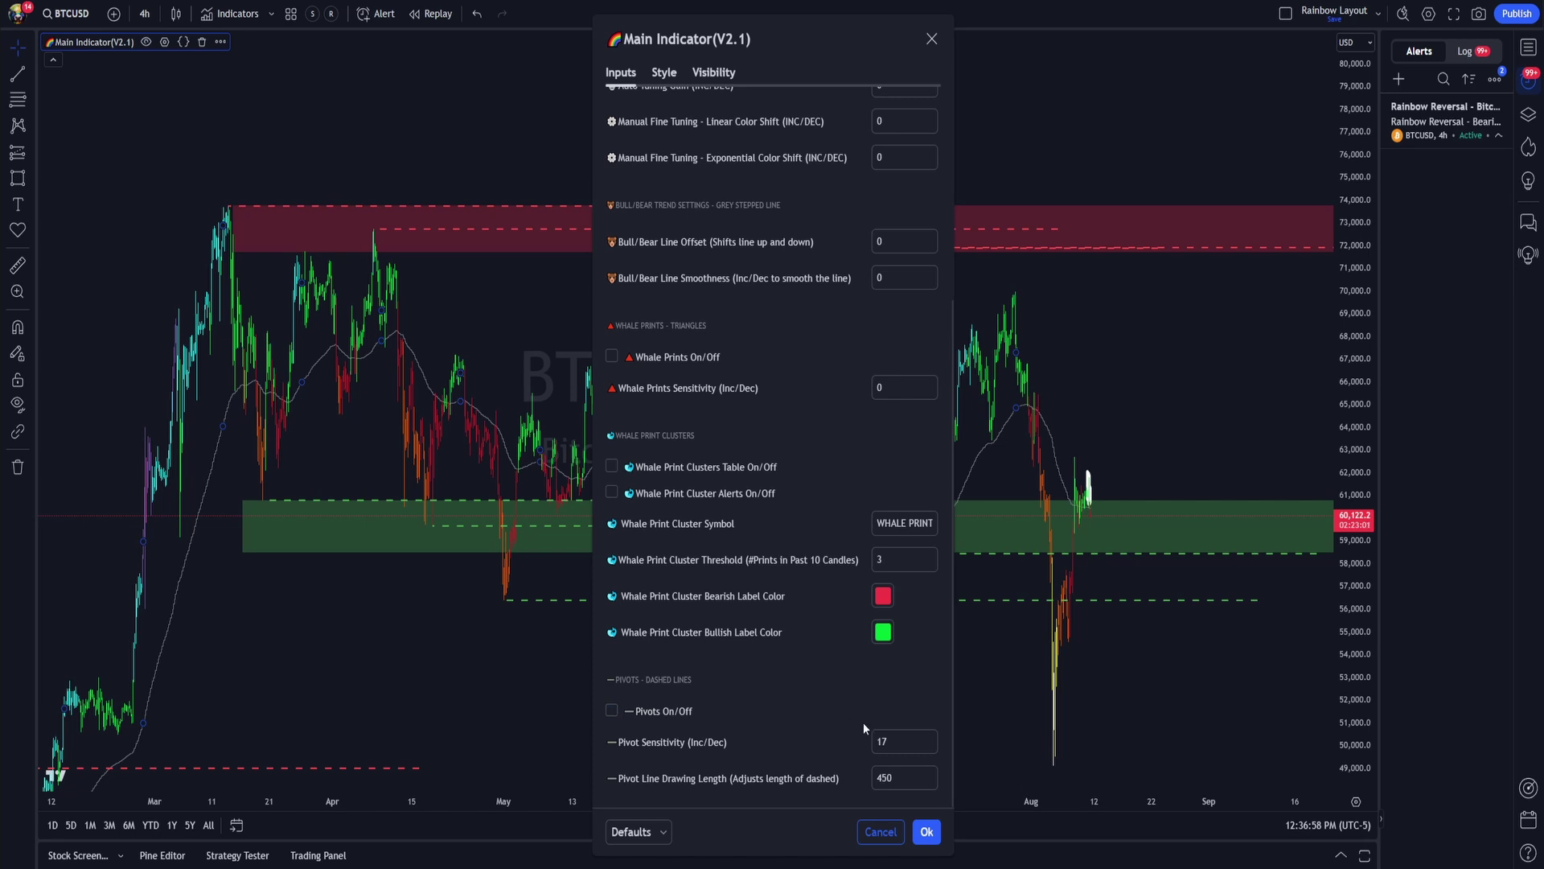
click(613, 711)
- Try 1000 as the Pivot Sensitivity, and reset it to 0
text(1000)
key(BackSpace)
key(BackSpace)
key(BackSpace)
key(BackSpace)
text(0)
- Move the settings dialog clear of the candles and examine where the pivot lines run through the red and green zones
drag(828, 56, 1207, 91)
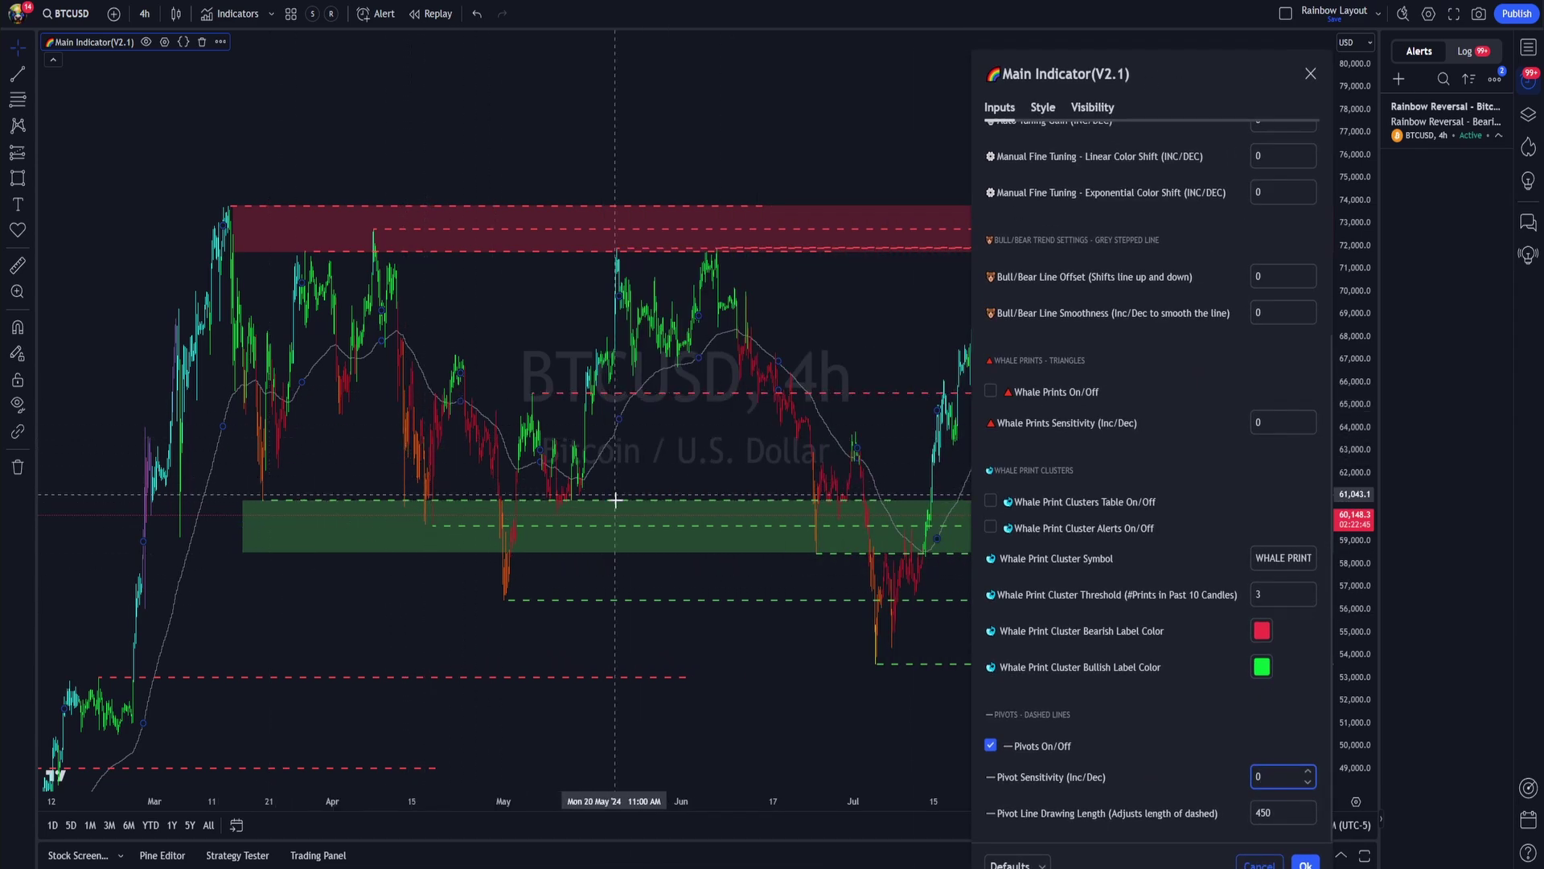
scroll(601, 523, up, 3)
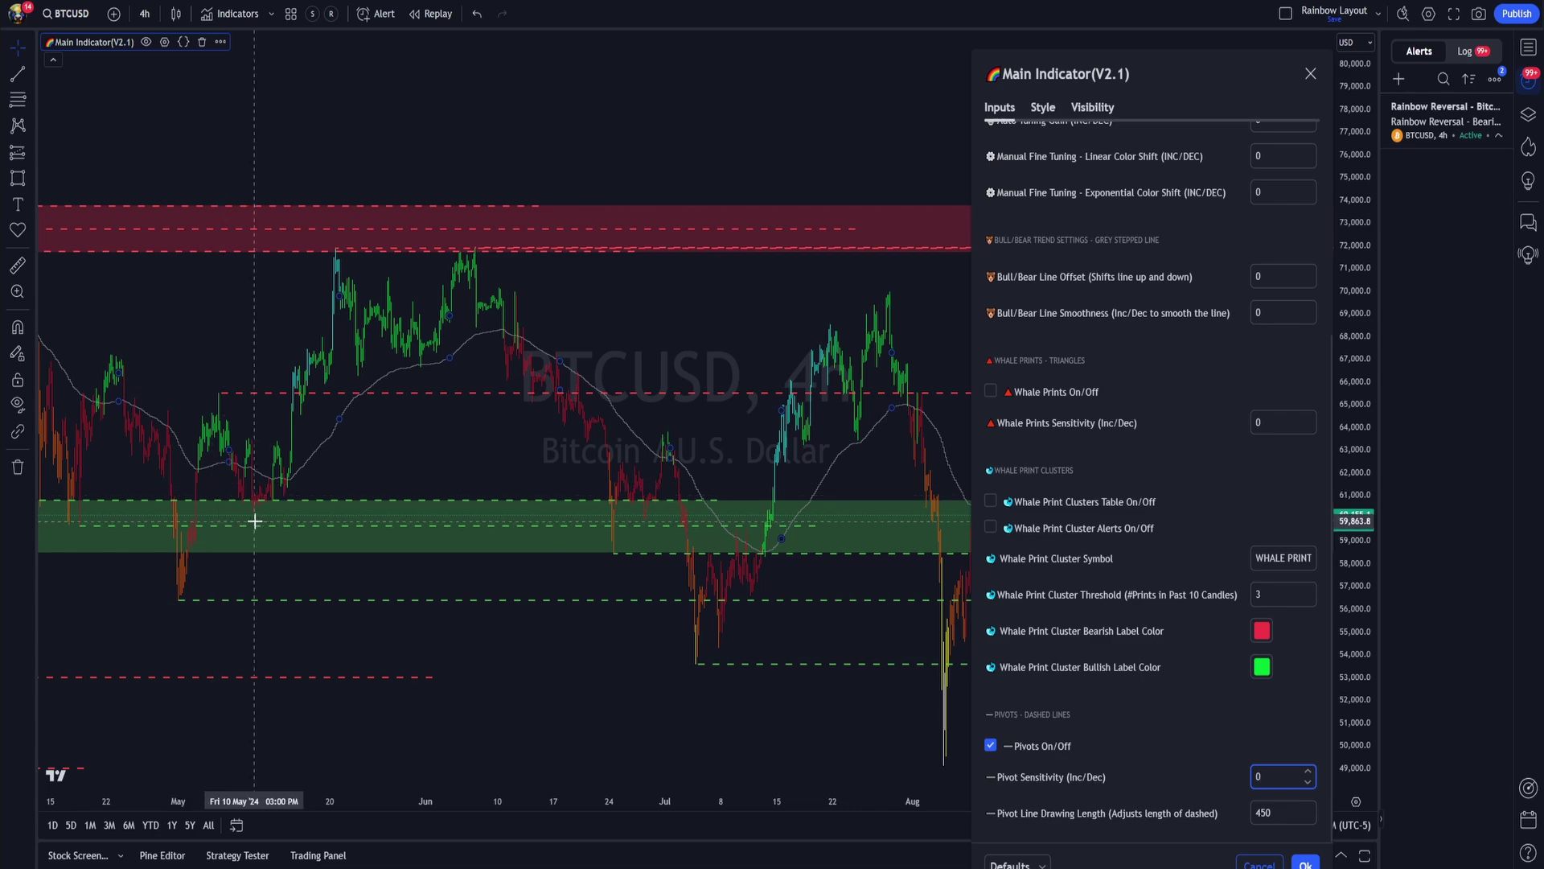
scroll(551, 358, down, 3)
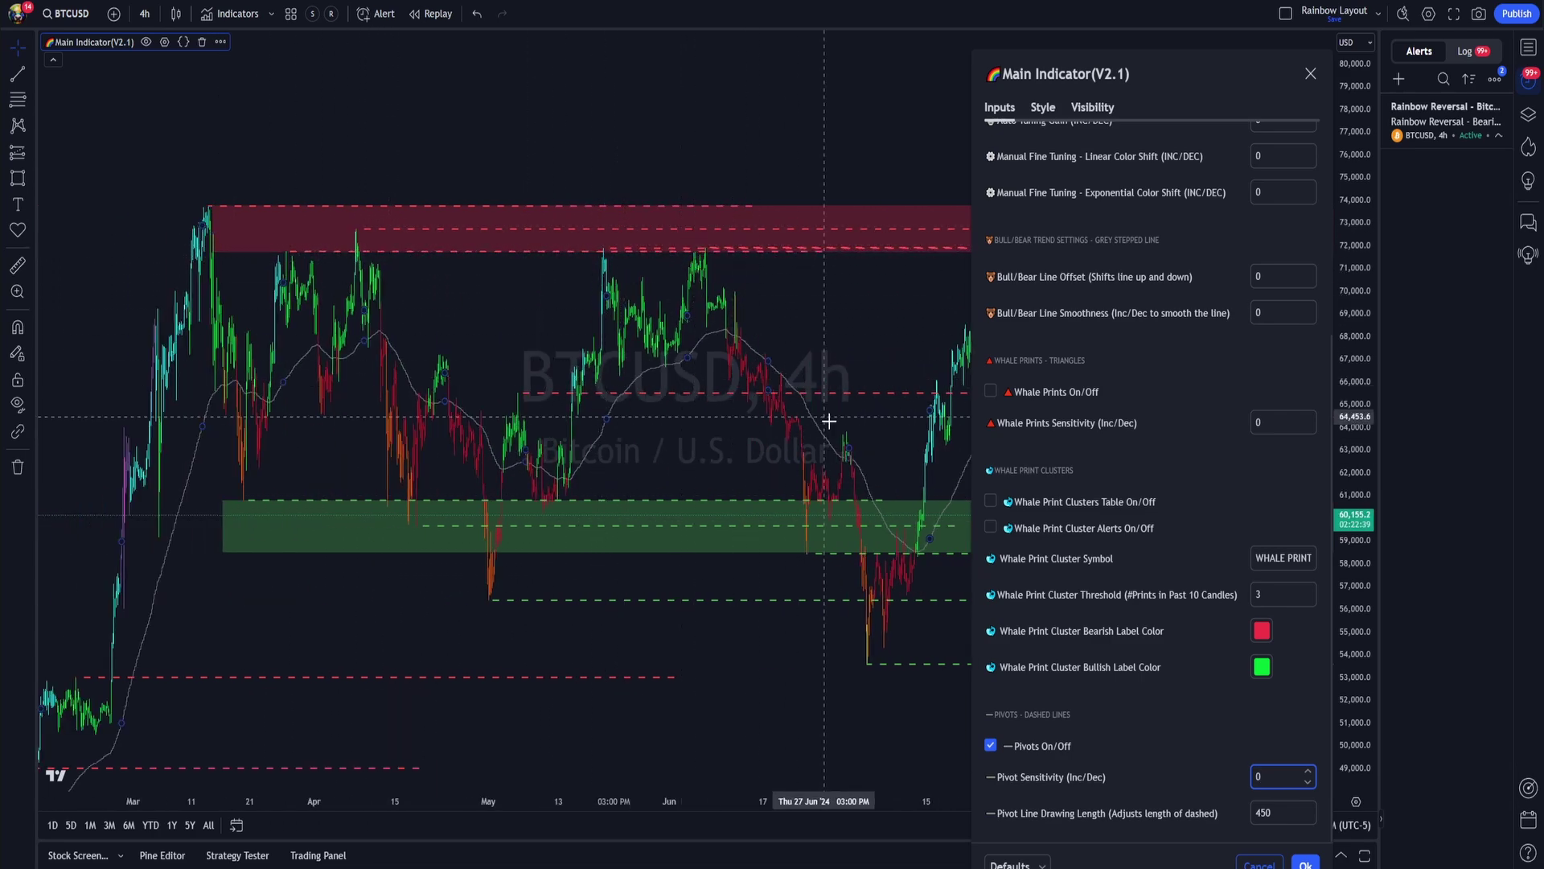
scroll(617, 462, up, 2)
drag(1086, 69, 830, 54)
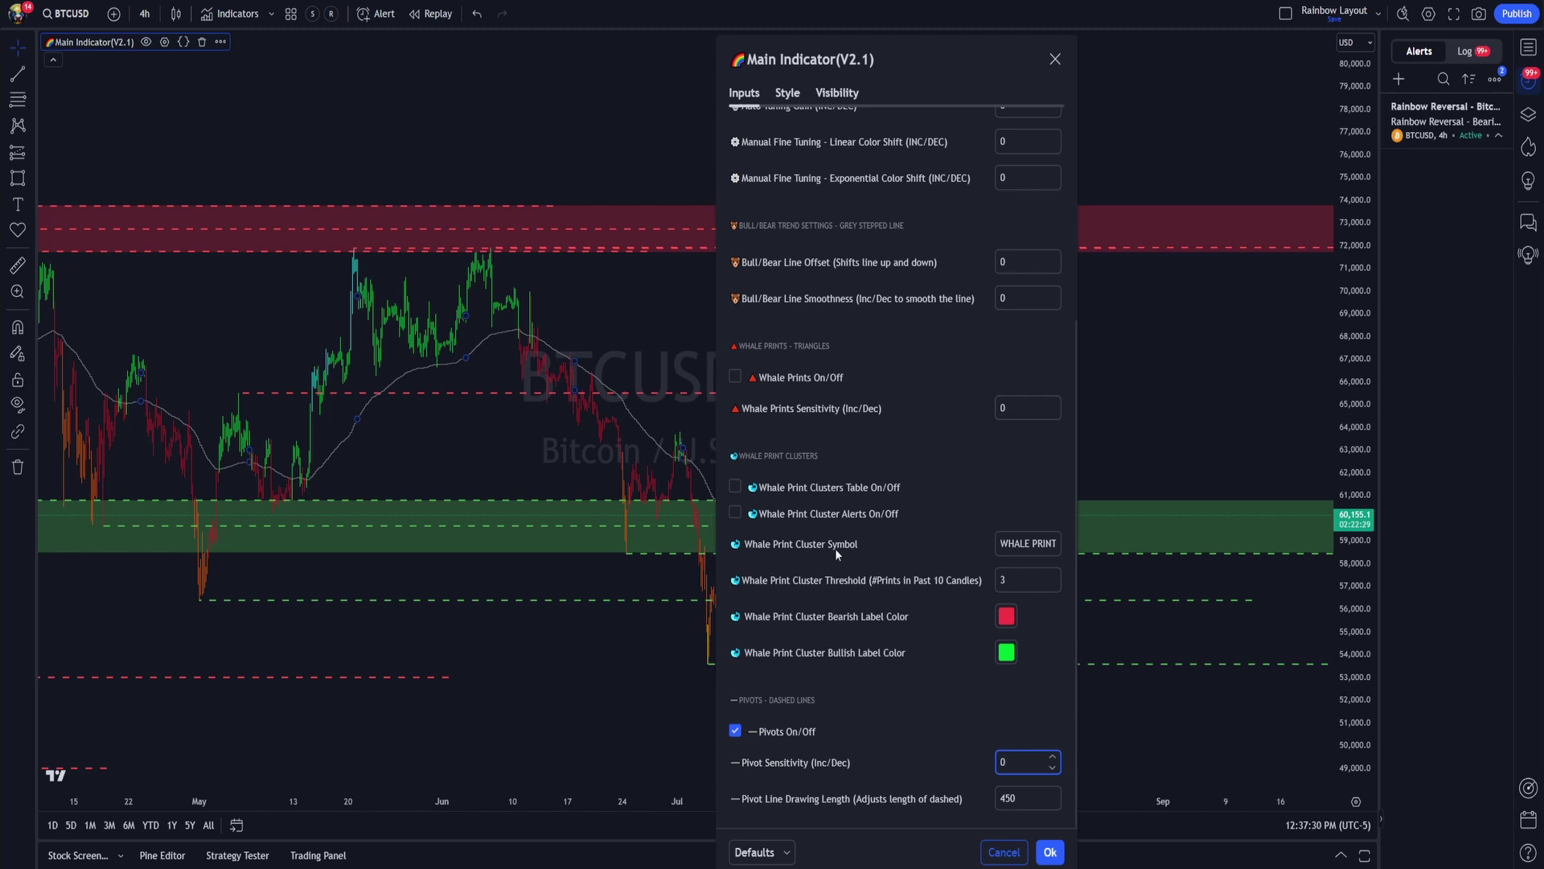
drag(864, 59, 987, 73)
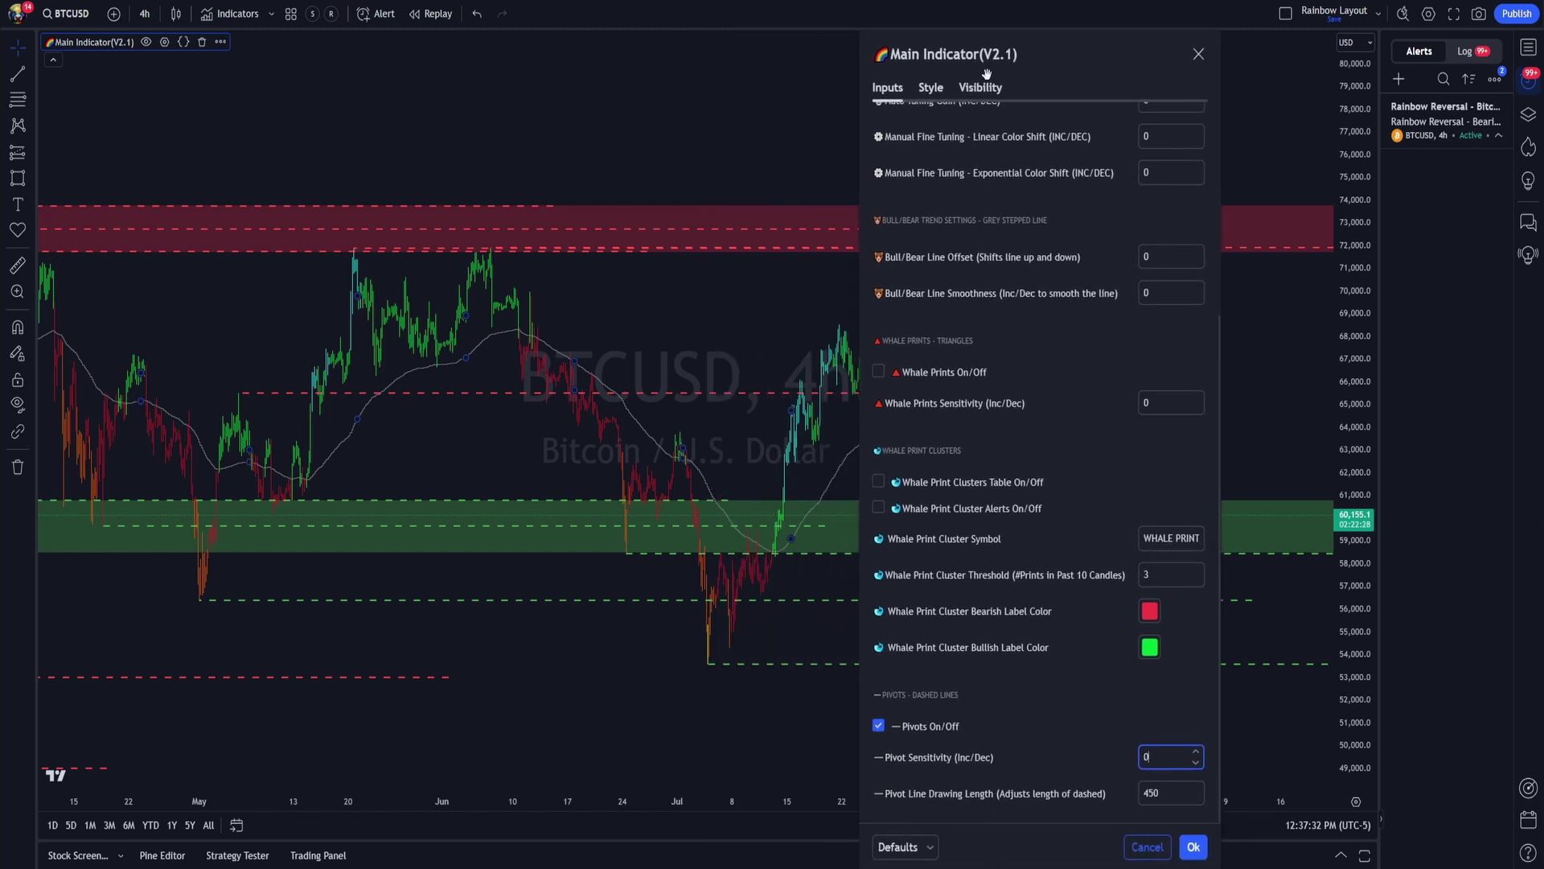
- Try longer and shorter Pivot Line Drawing Length values and apply the settings
click(1165, 792)
scroll(1164, 791, up, 1)
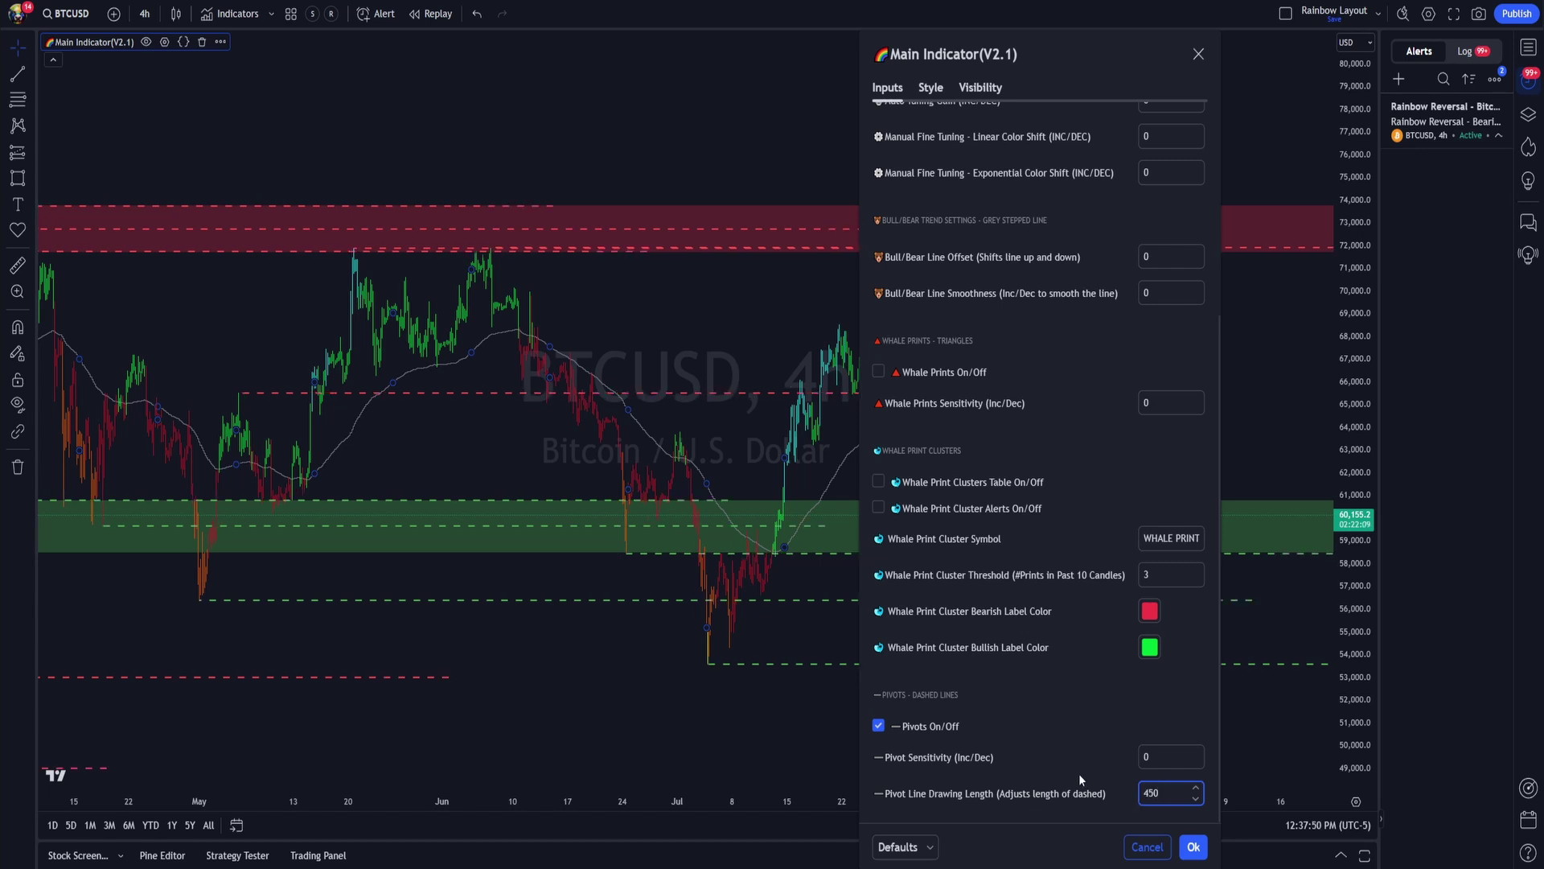
click(1105, 777)
scroll(1172, 790, down, 1)
click(1194, 851)
- Reset the Main Indicator inputs to their defaults and review the restored options
click(164, 42)
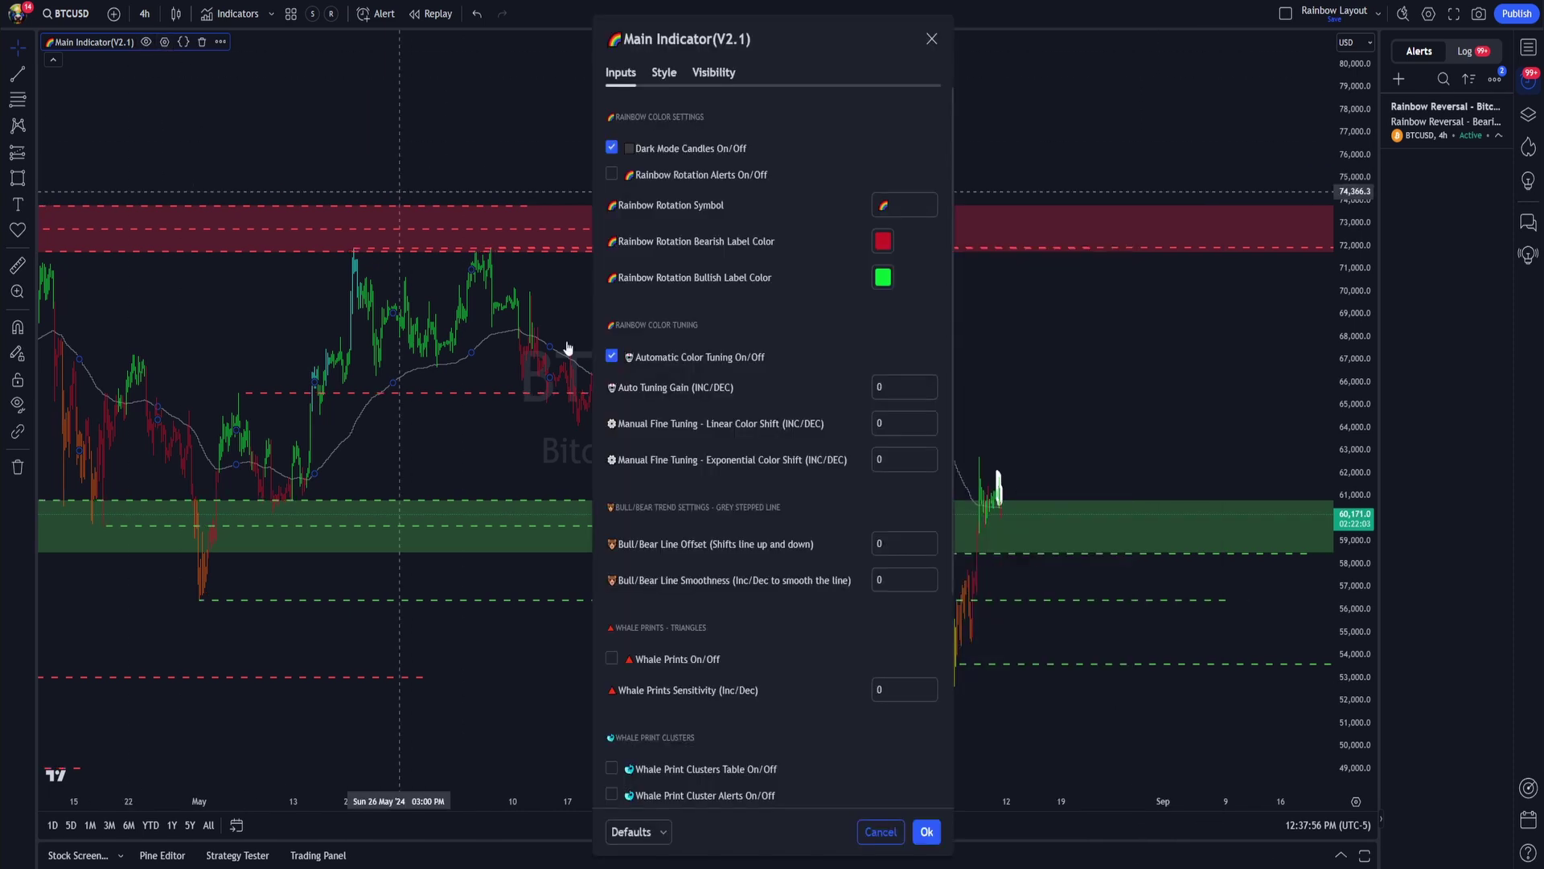
click(639, 832)
click(656, 829)
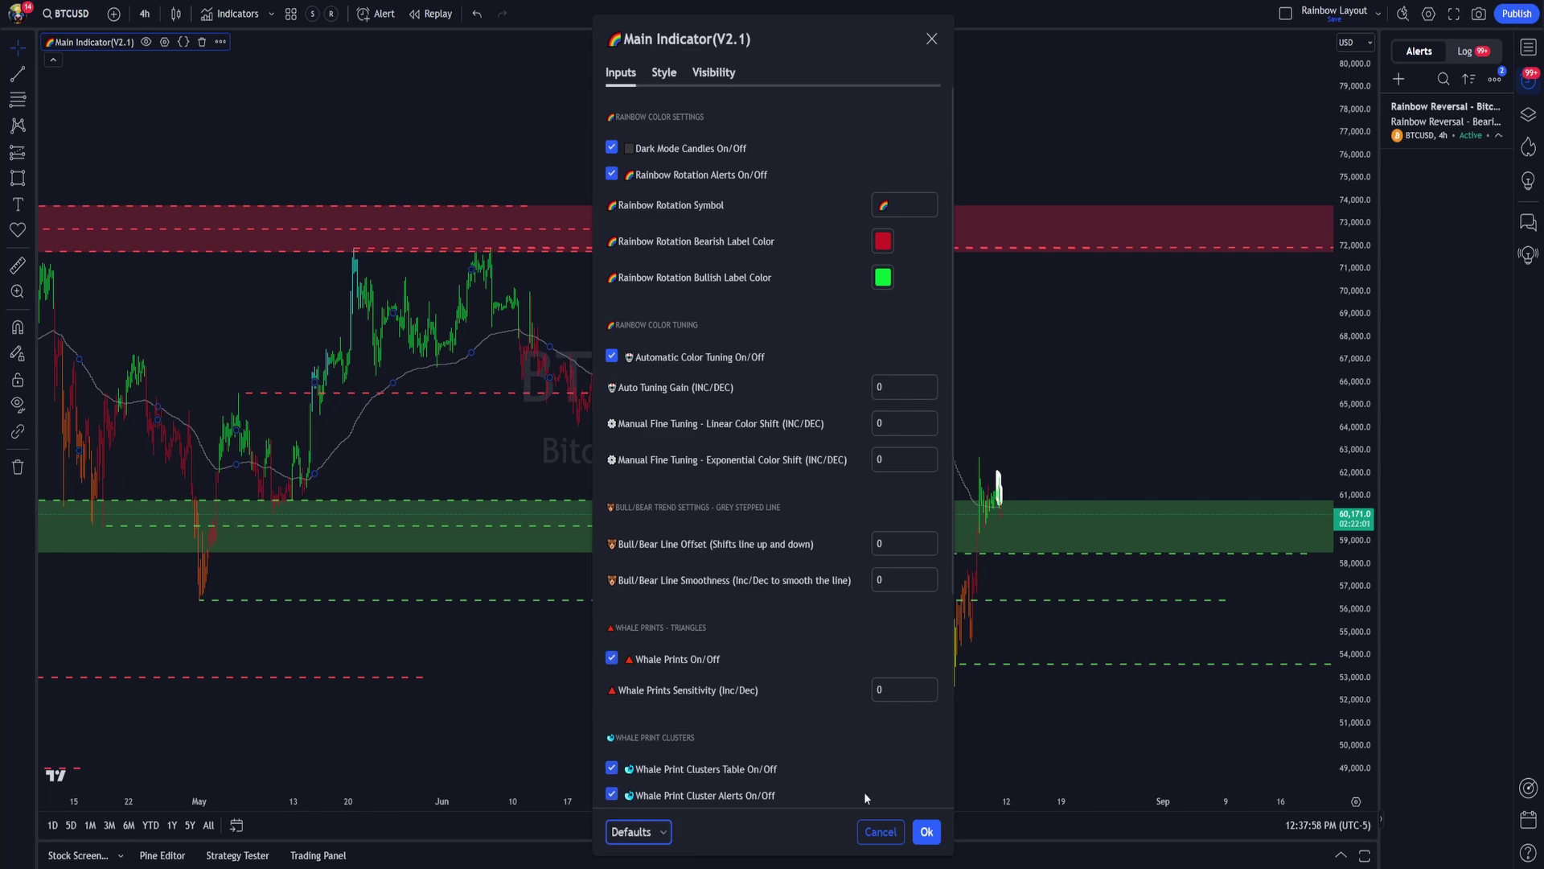
scroll(770, 488, down, 4)
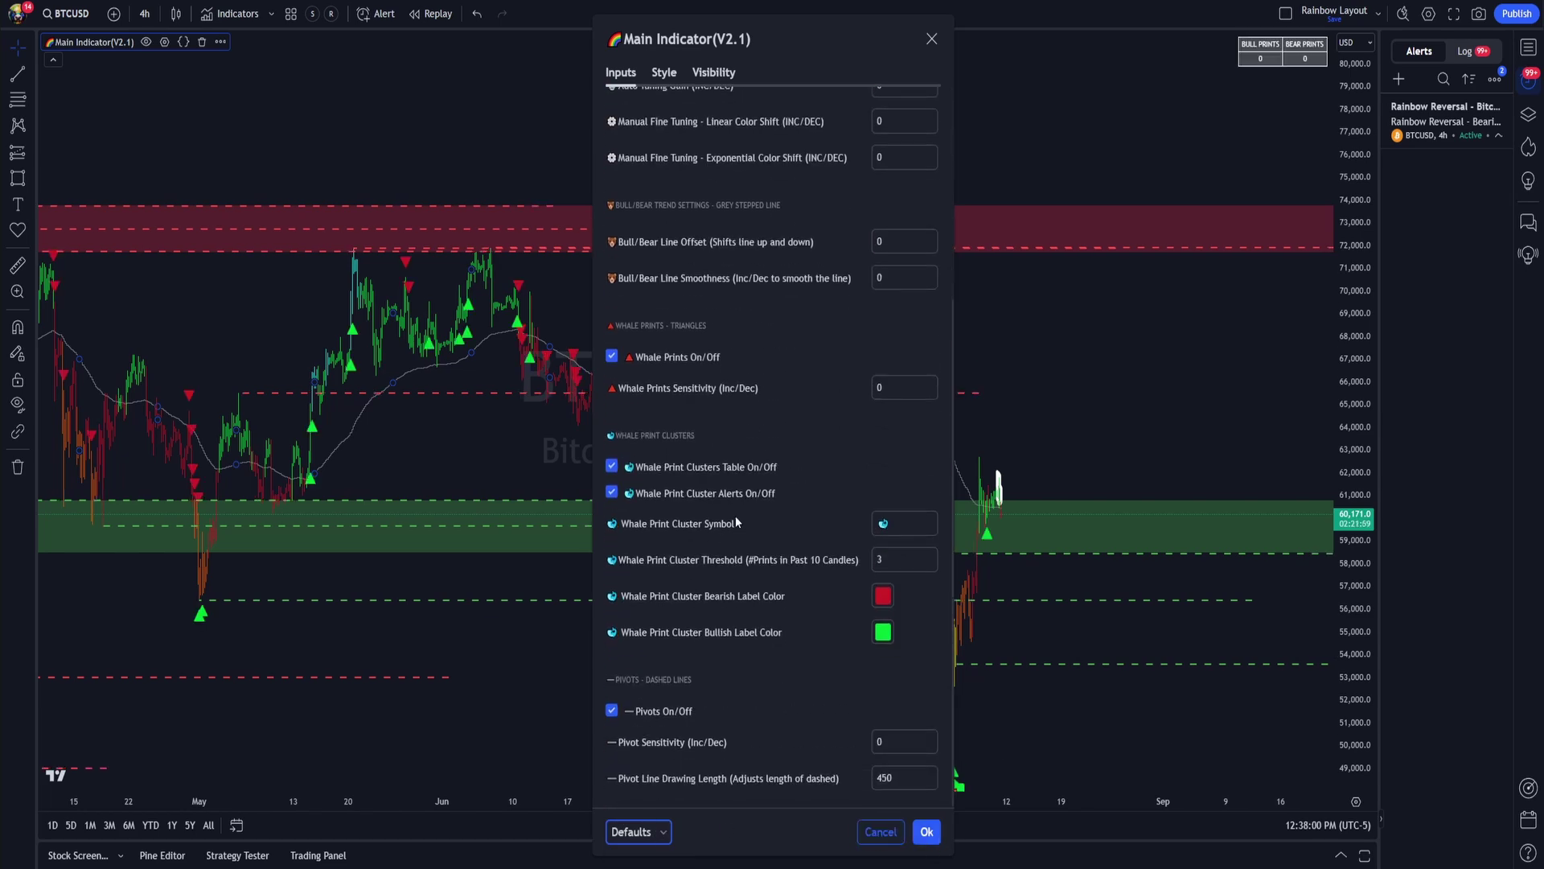
scroll(721, 546, up, 4)
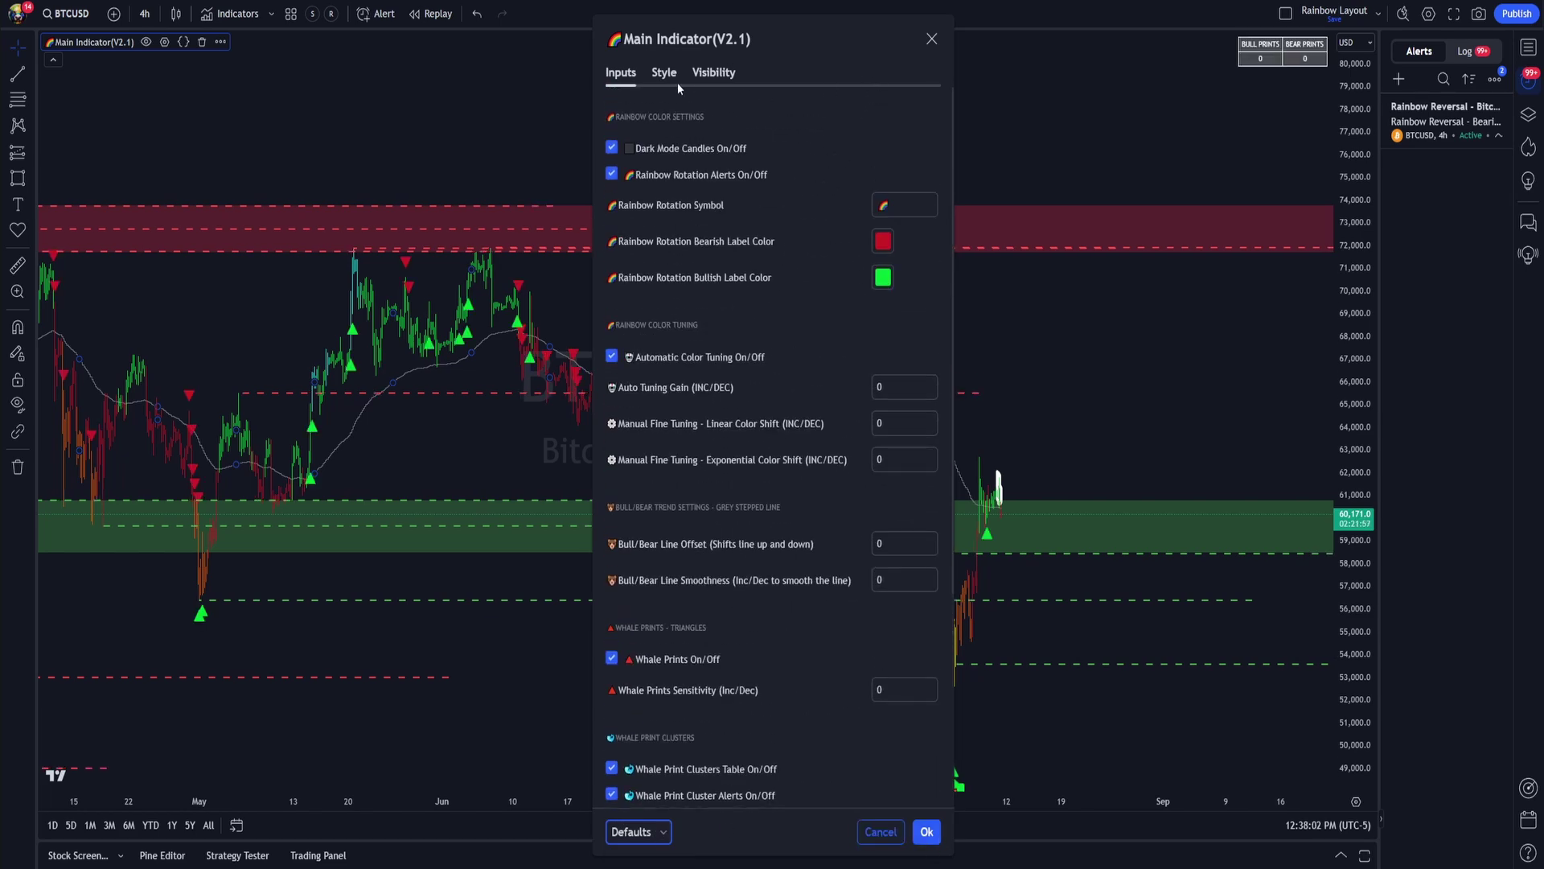
- Start a new alert on BTCUSD, review the Main Indicator's alert condition options, and close the alert dialog without creating it
click(1402, 84)
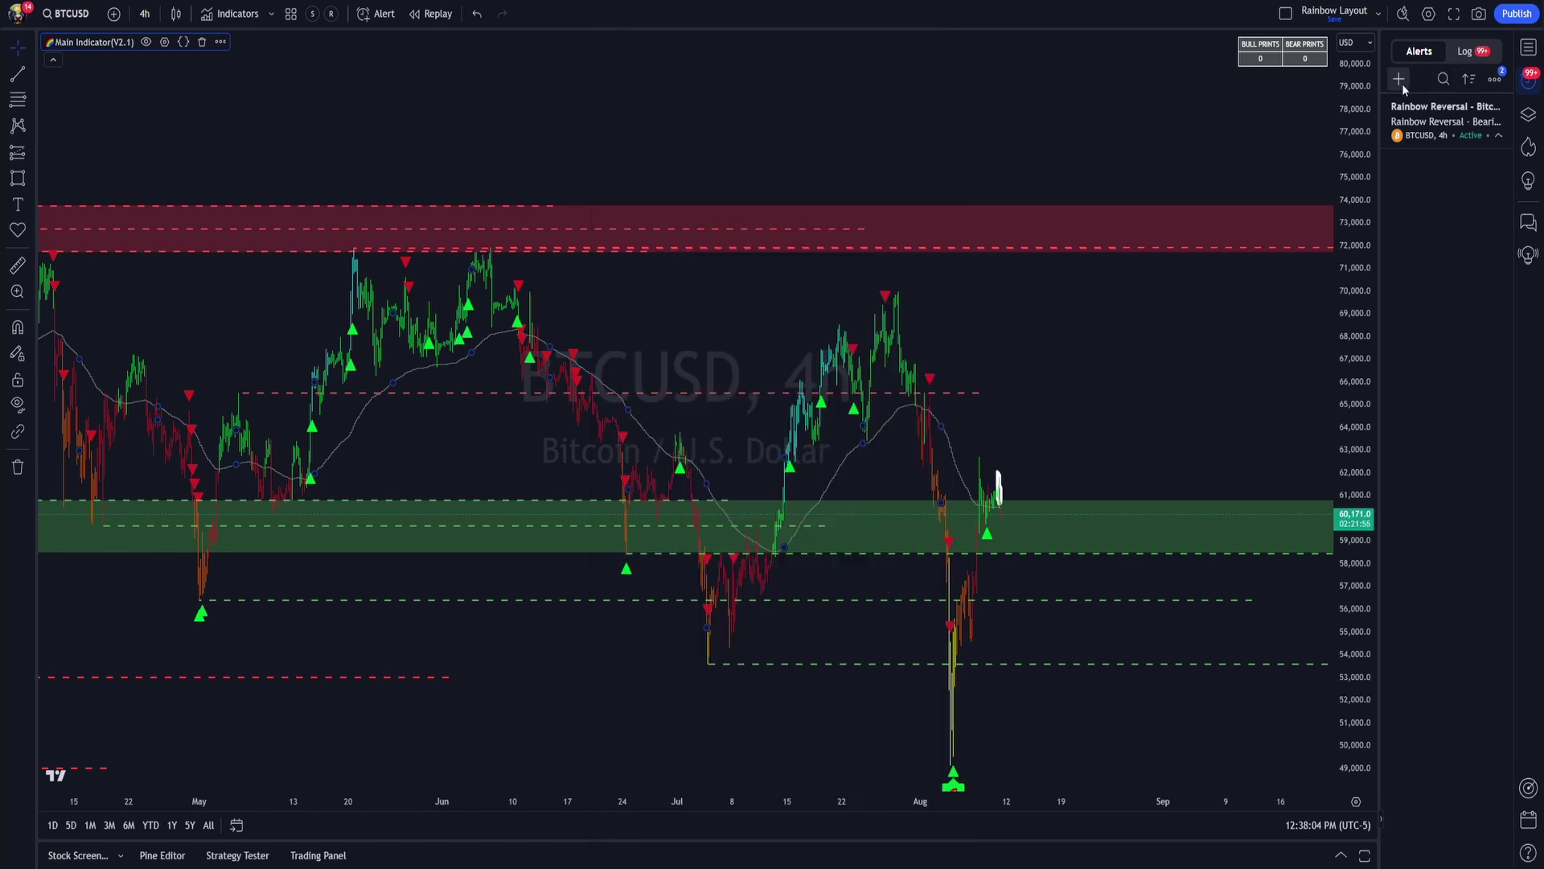
click(1402, 83)
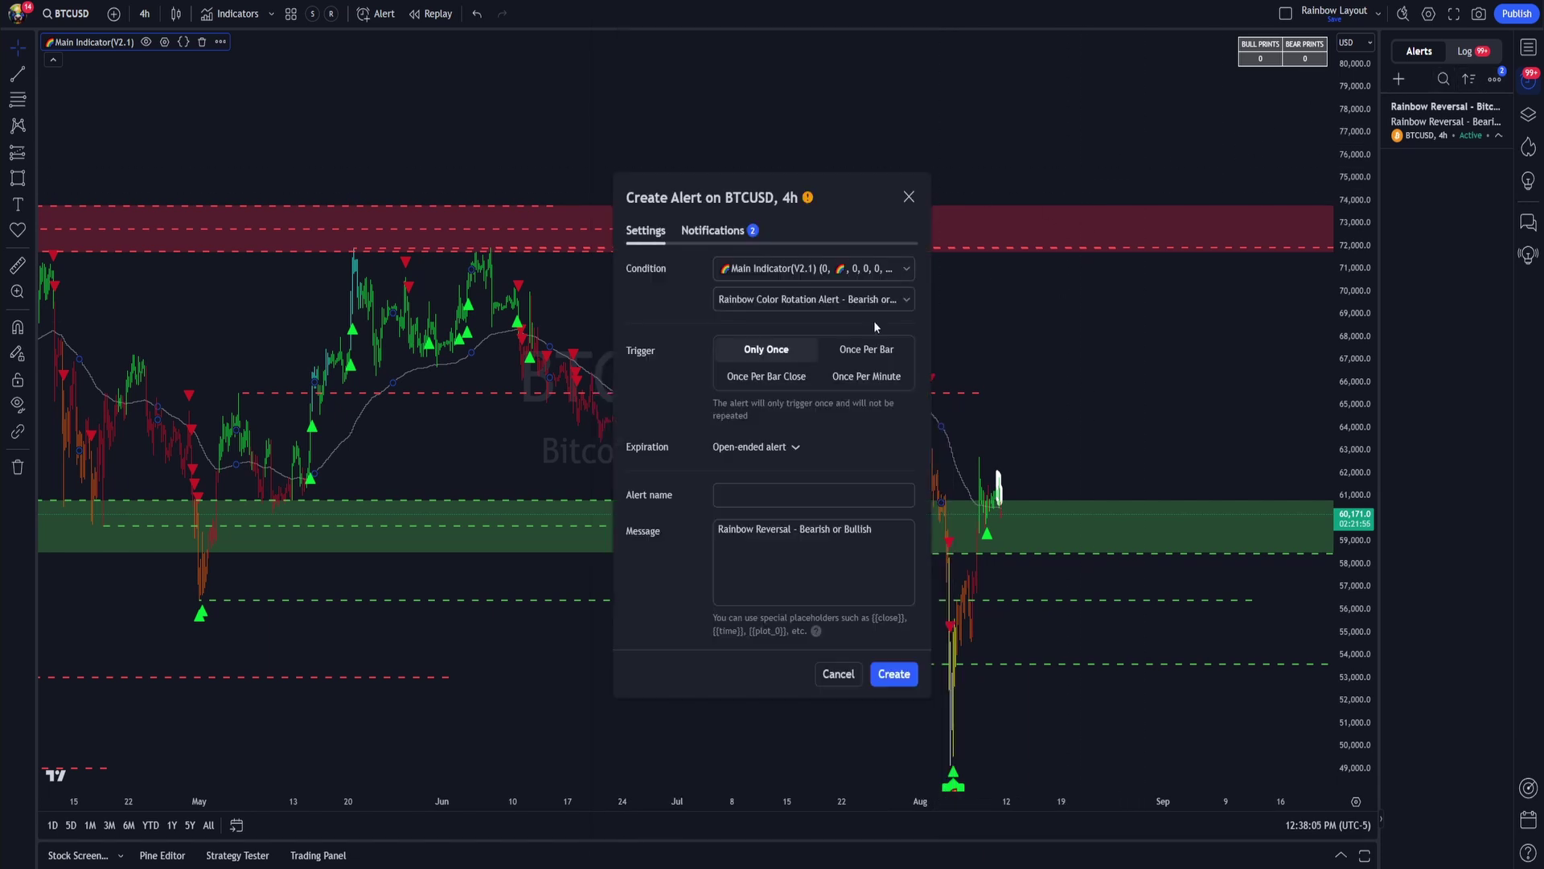
click(740, 299)
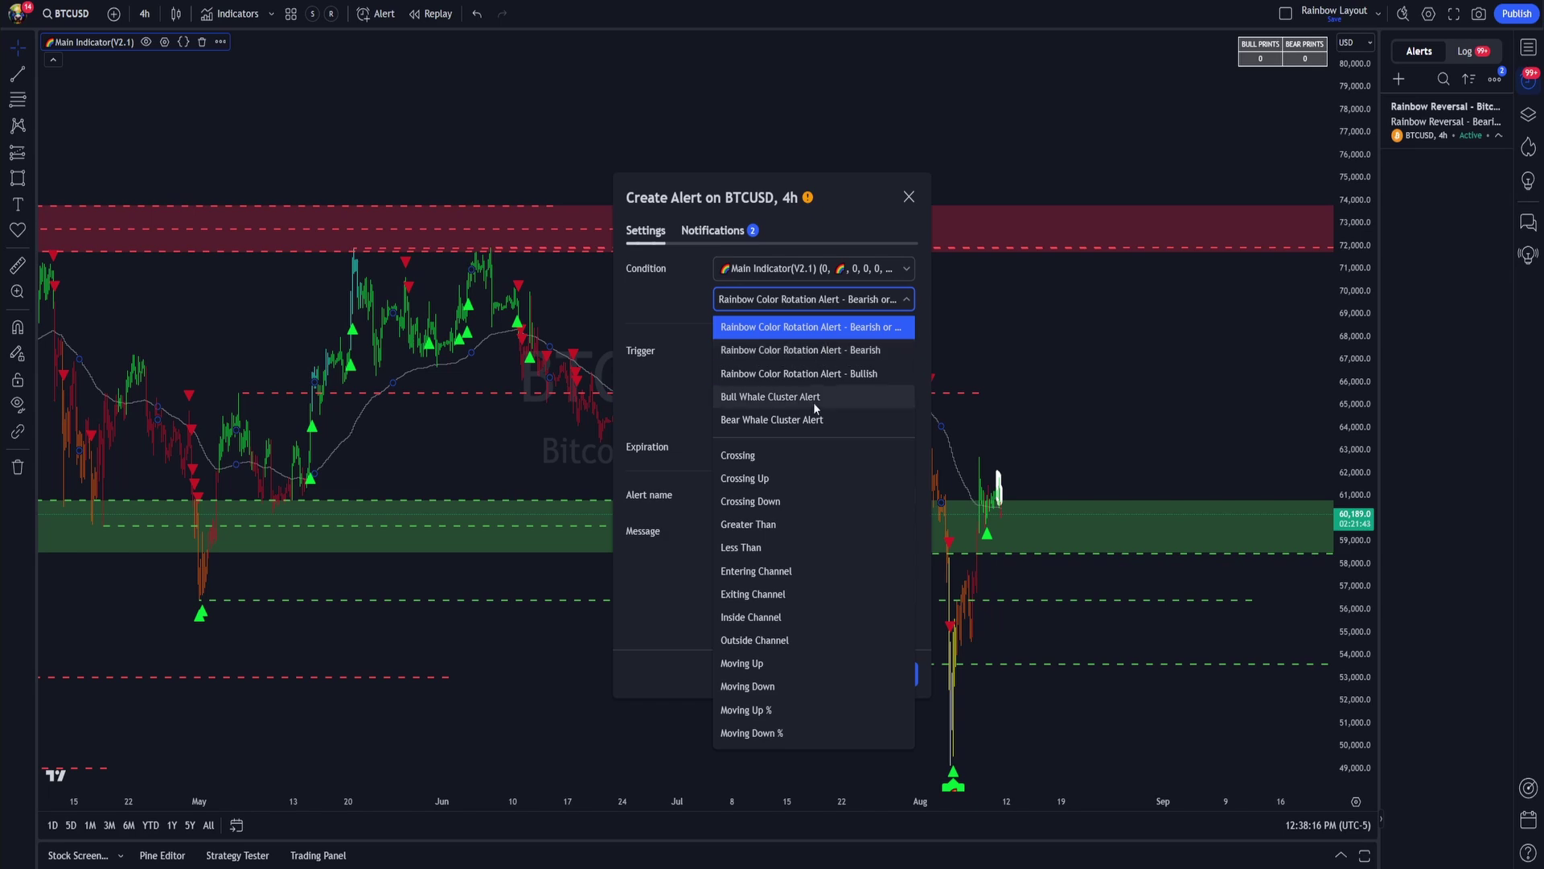
click(909, 197)
- Remove all drawings from the BTCUSD chart
right_click(965, 342)
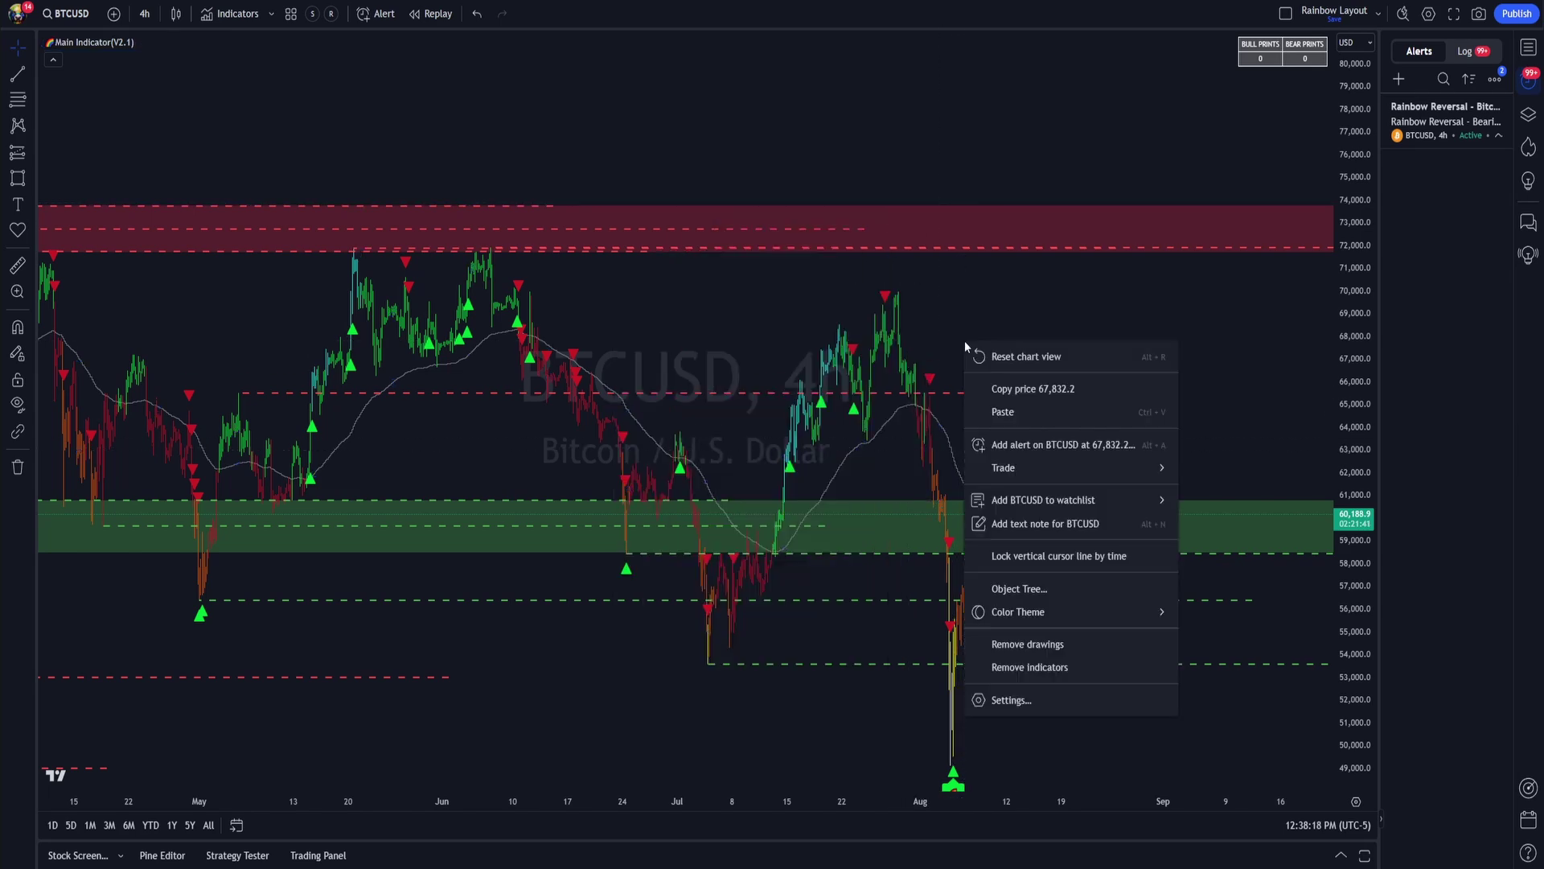
click(1024, 649)
scroll(1038, 410, up, 6)
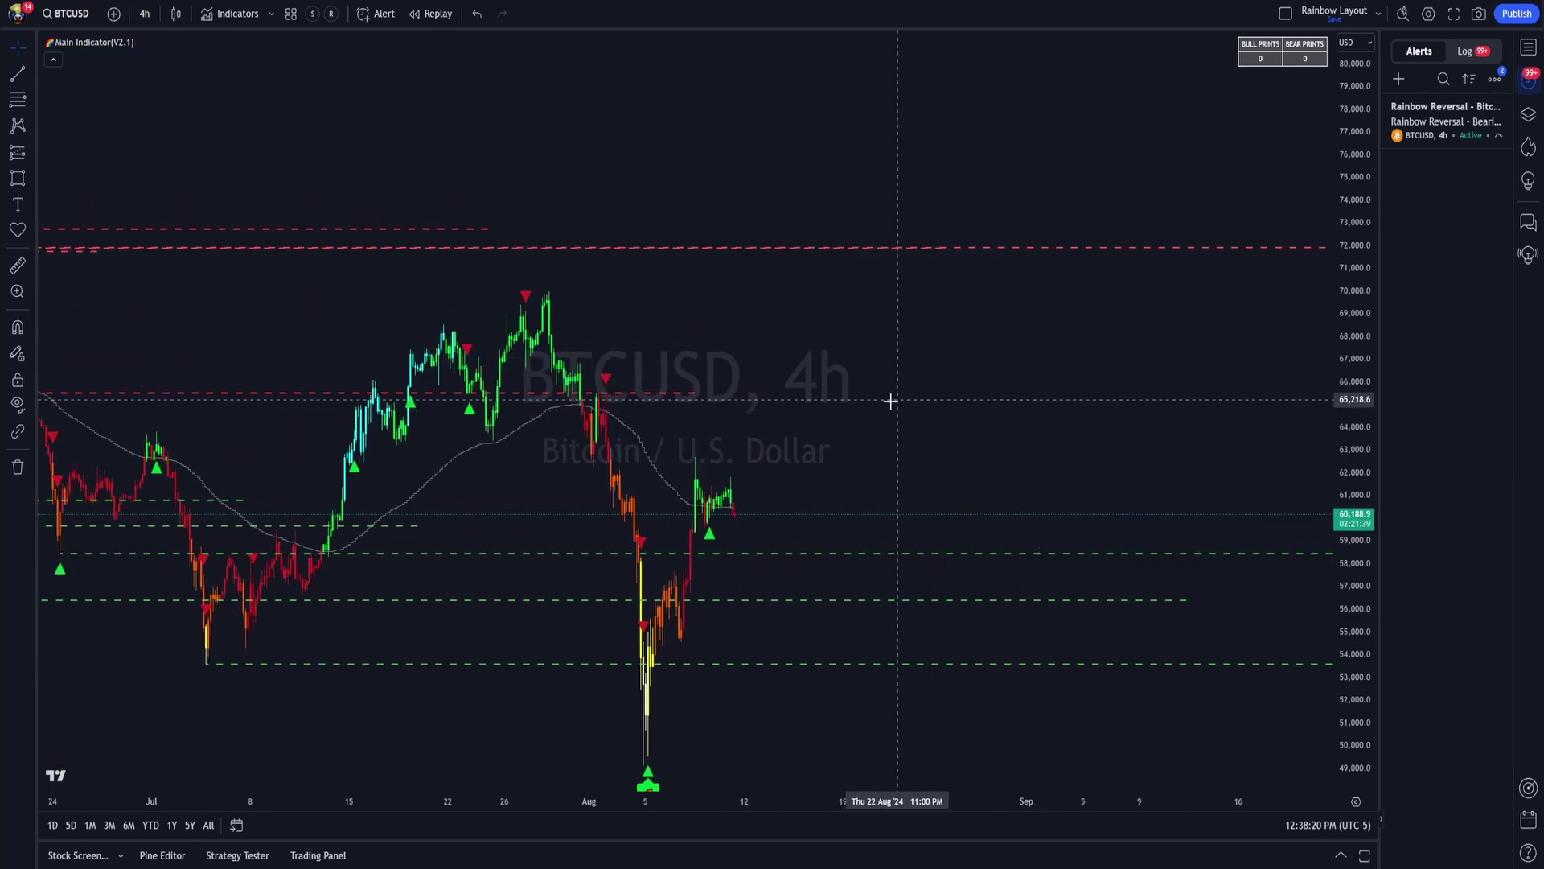
scroll(885, 370, down, 4)
scroll(885, 362, up, 5)
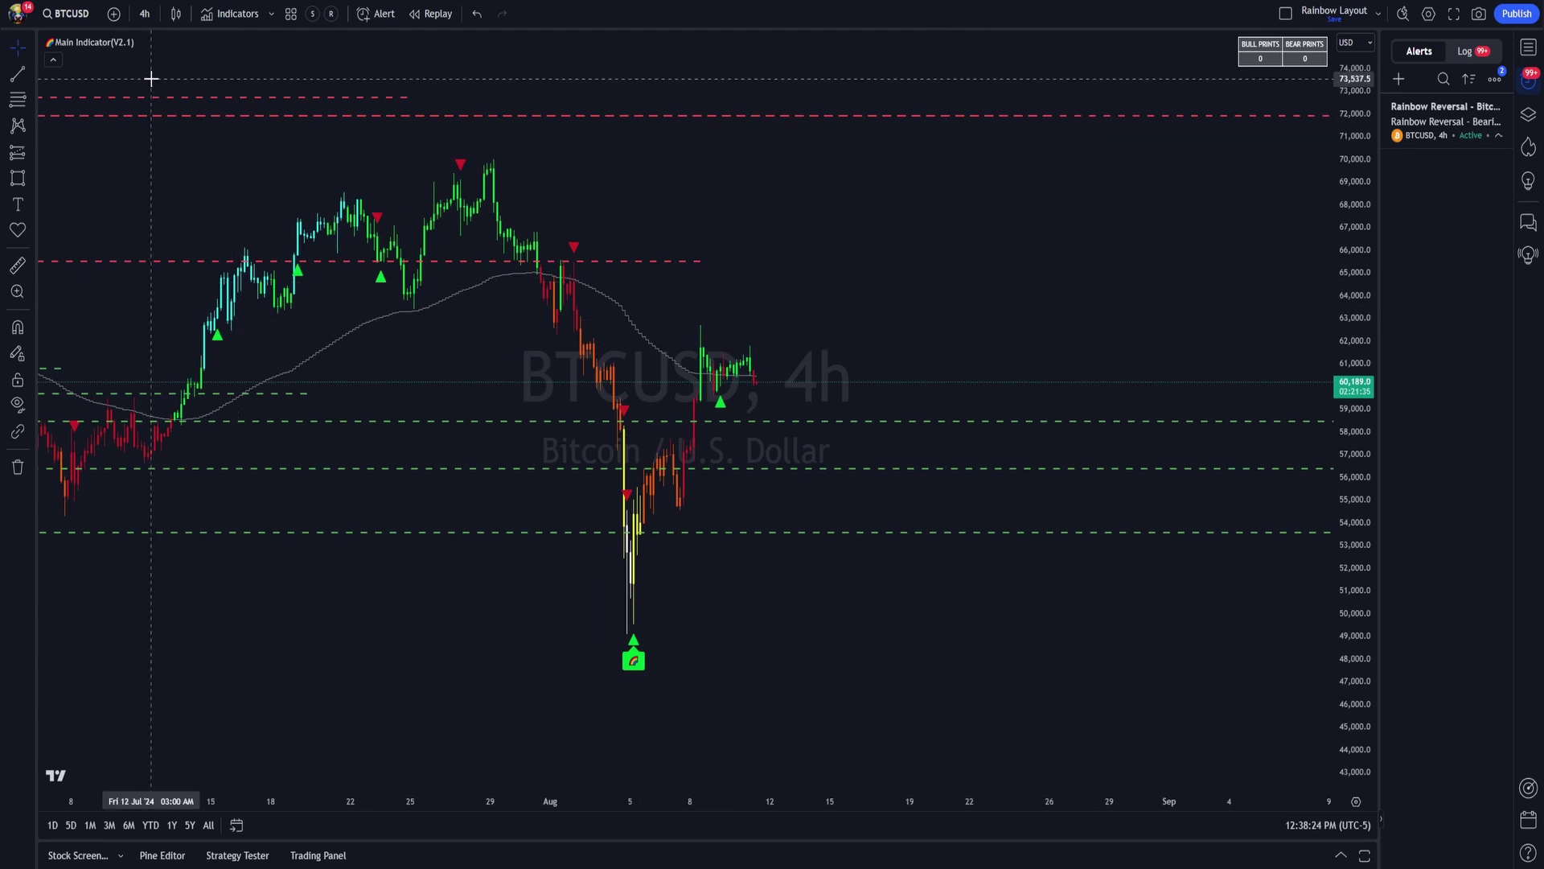
- Open the Main Indicator settings on BTCUSD and review the color tuning, whale print, cluster and pivot inputs
mouse_move(117, 44)
click(165, 41)
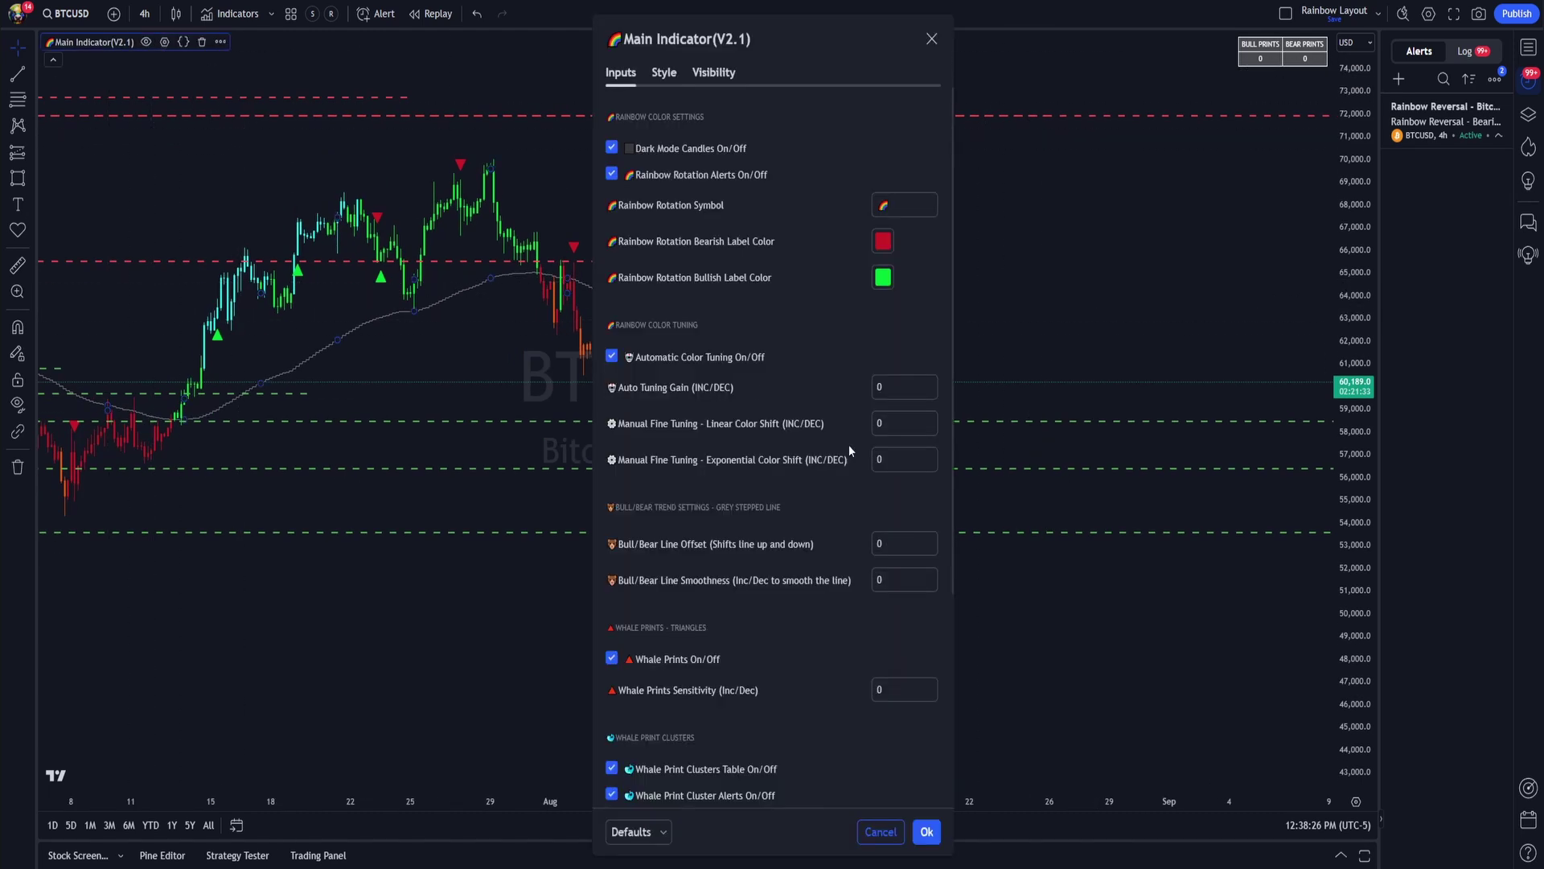
scroll(697, 455, down, 5)
scroll(679, 445, up, 5)
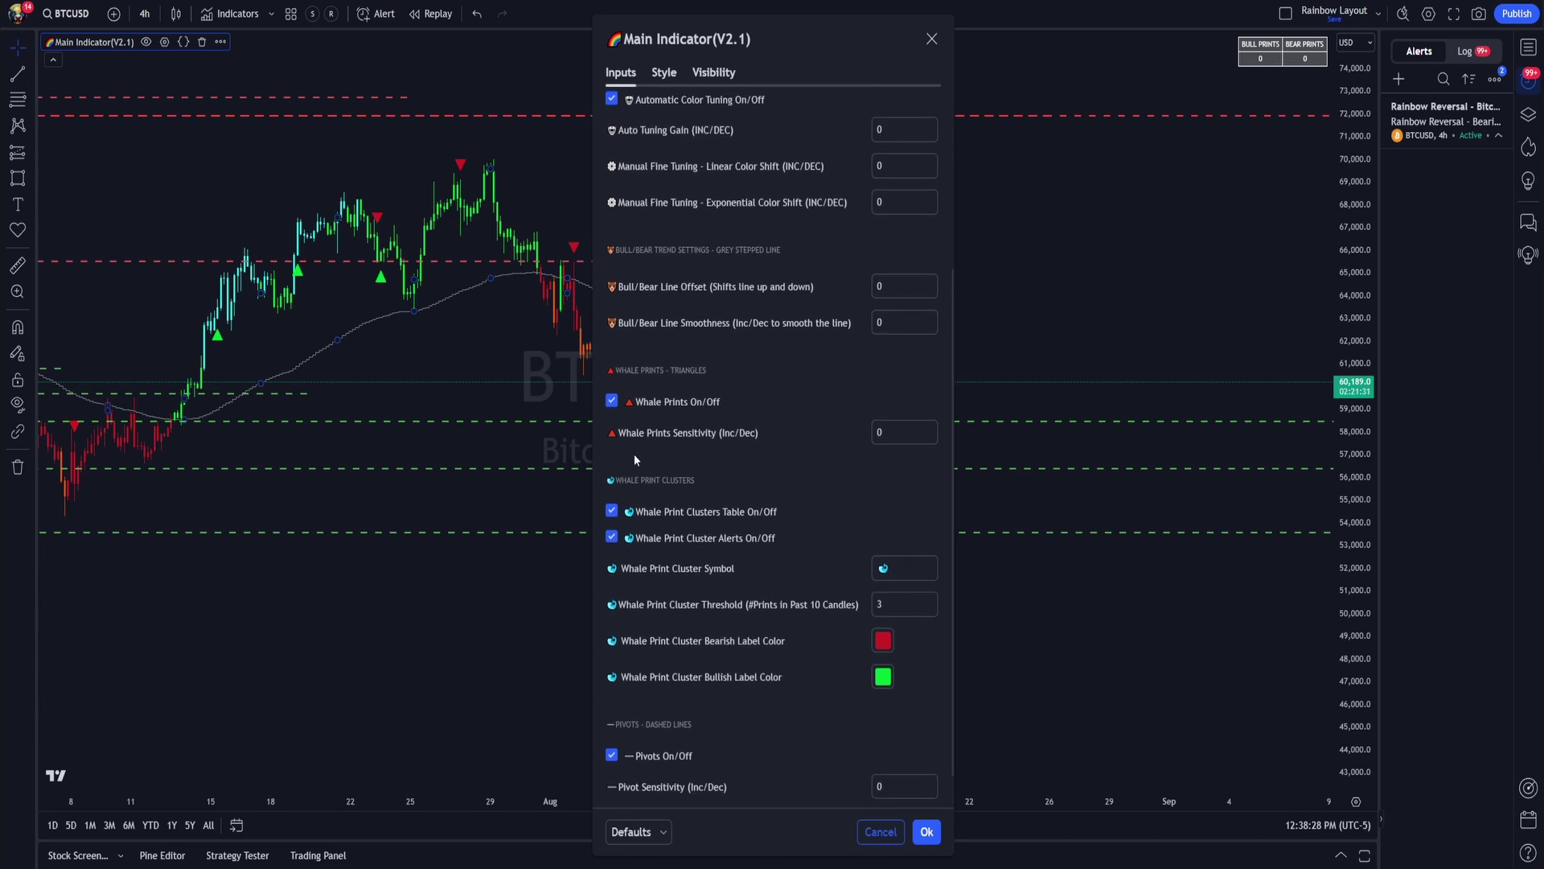
scroll(575, 489, up, 2)
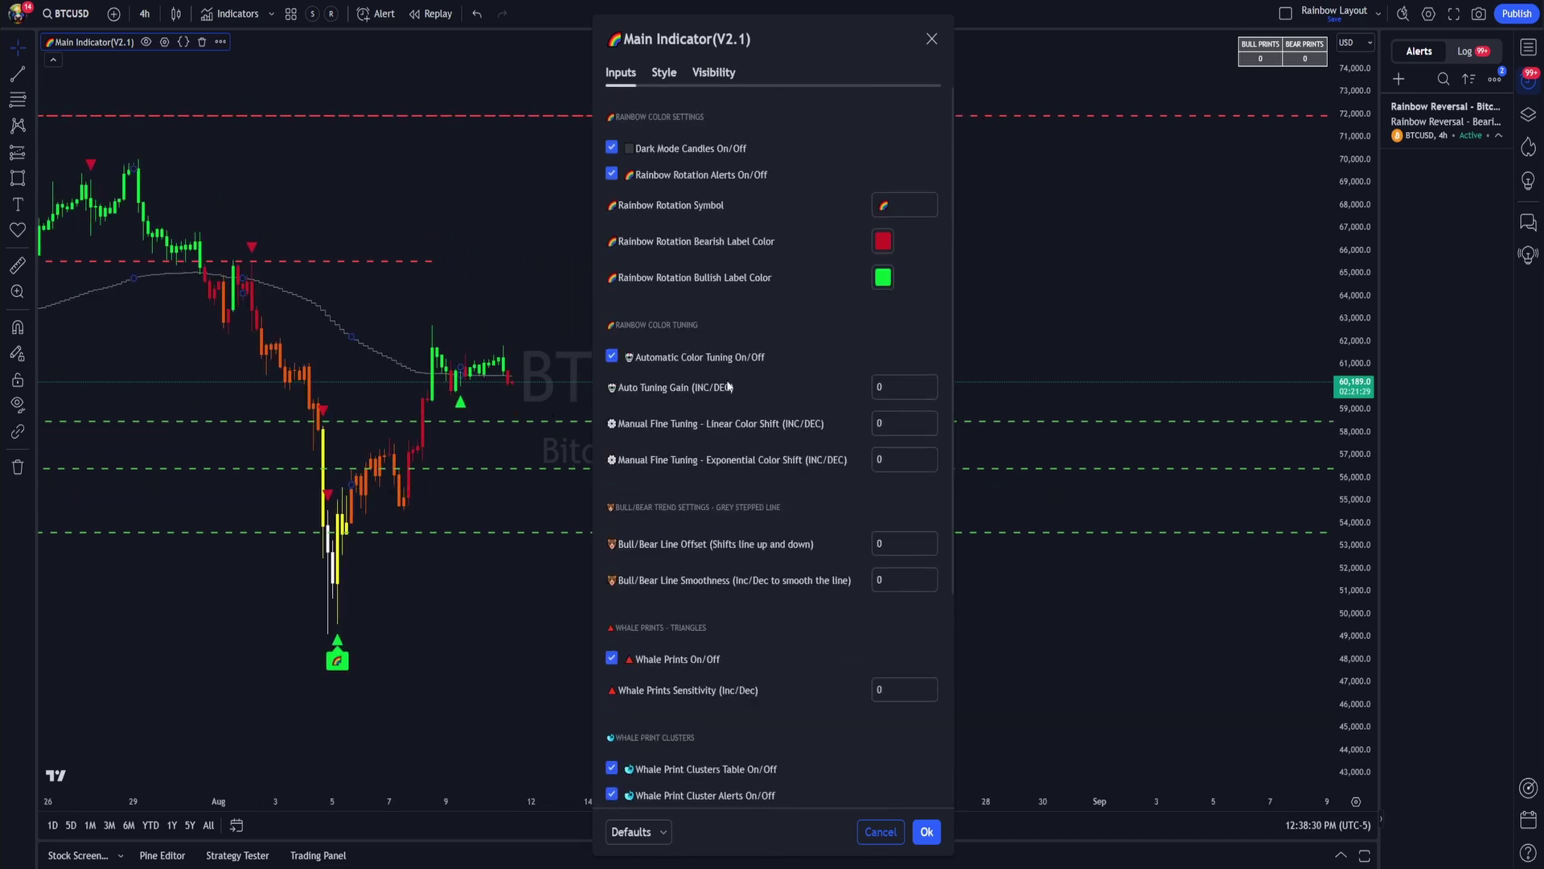
- Switch the chart to the SPX symbol and frame the price action from February to August
click(84, 22)
text(SPX)
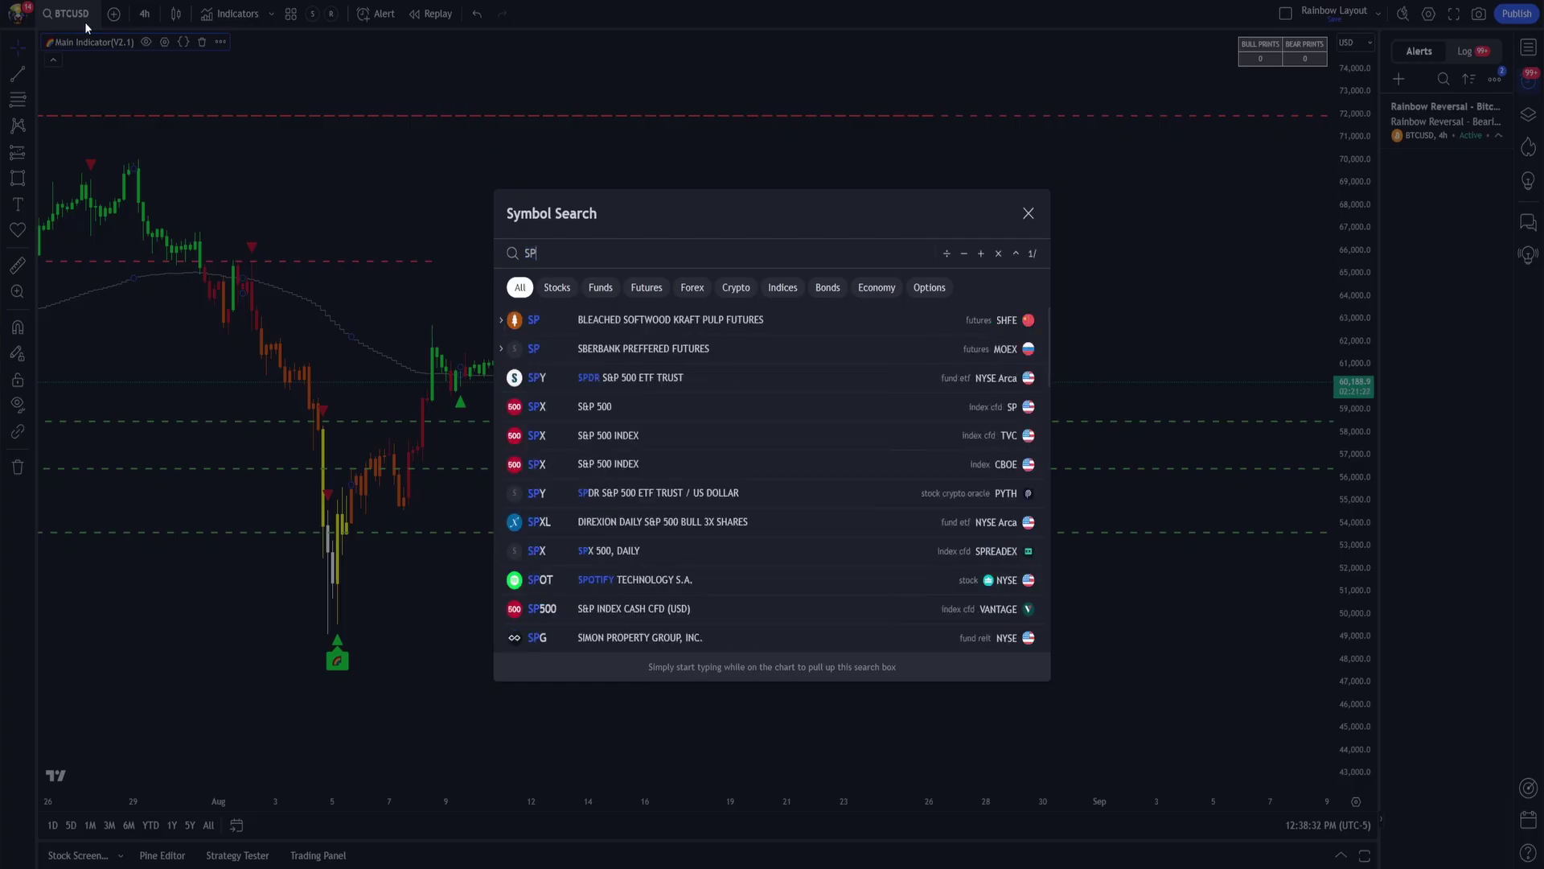
key(Return)
scroll(708, 330, down, 6)
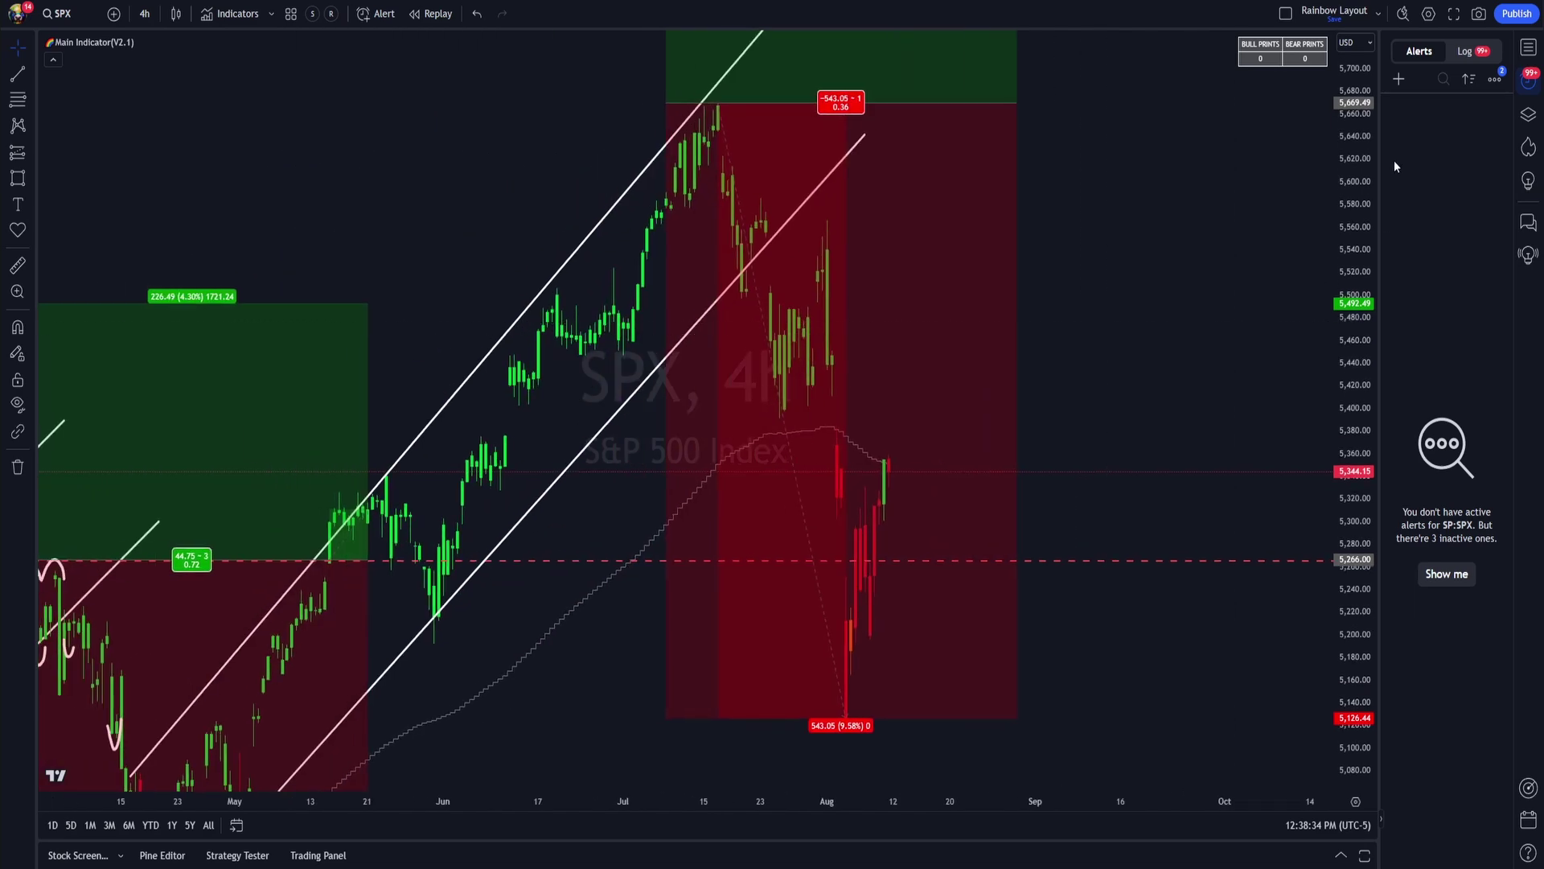
drag(978, 694, 1230, 406)
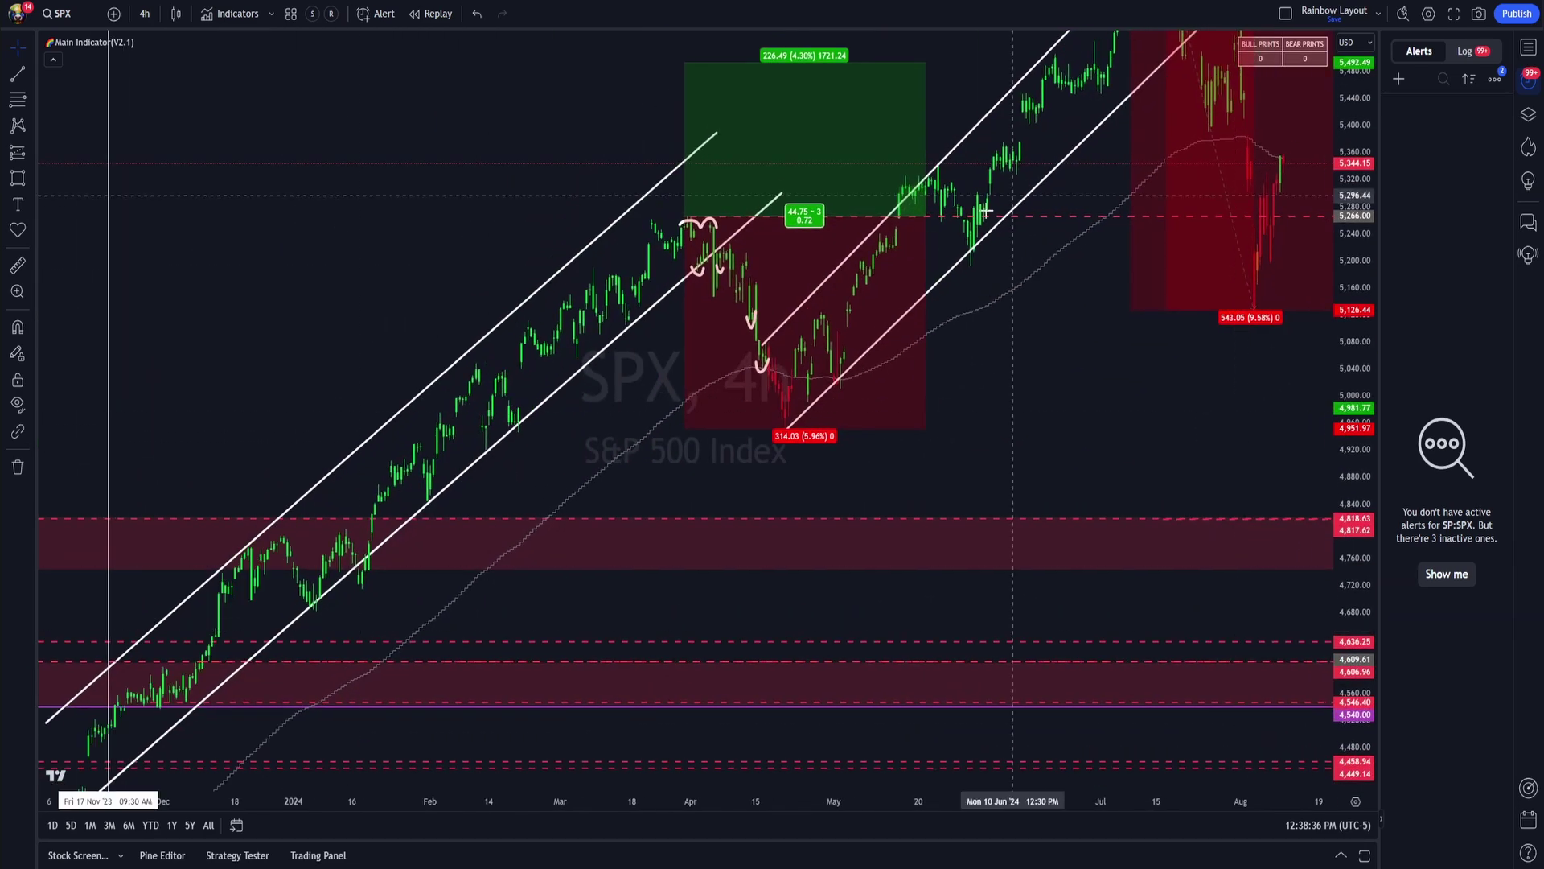
drag(1058, 441, 684, 661)
drag(1361, 221, 1351, 394)
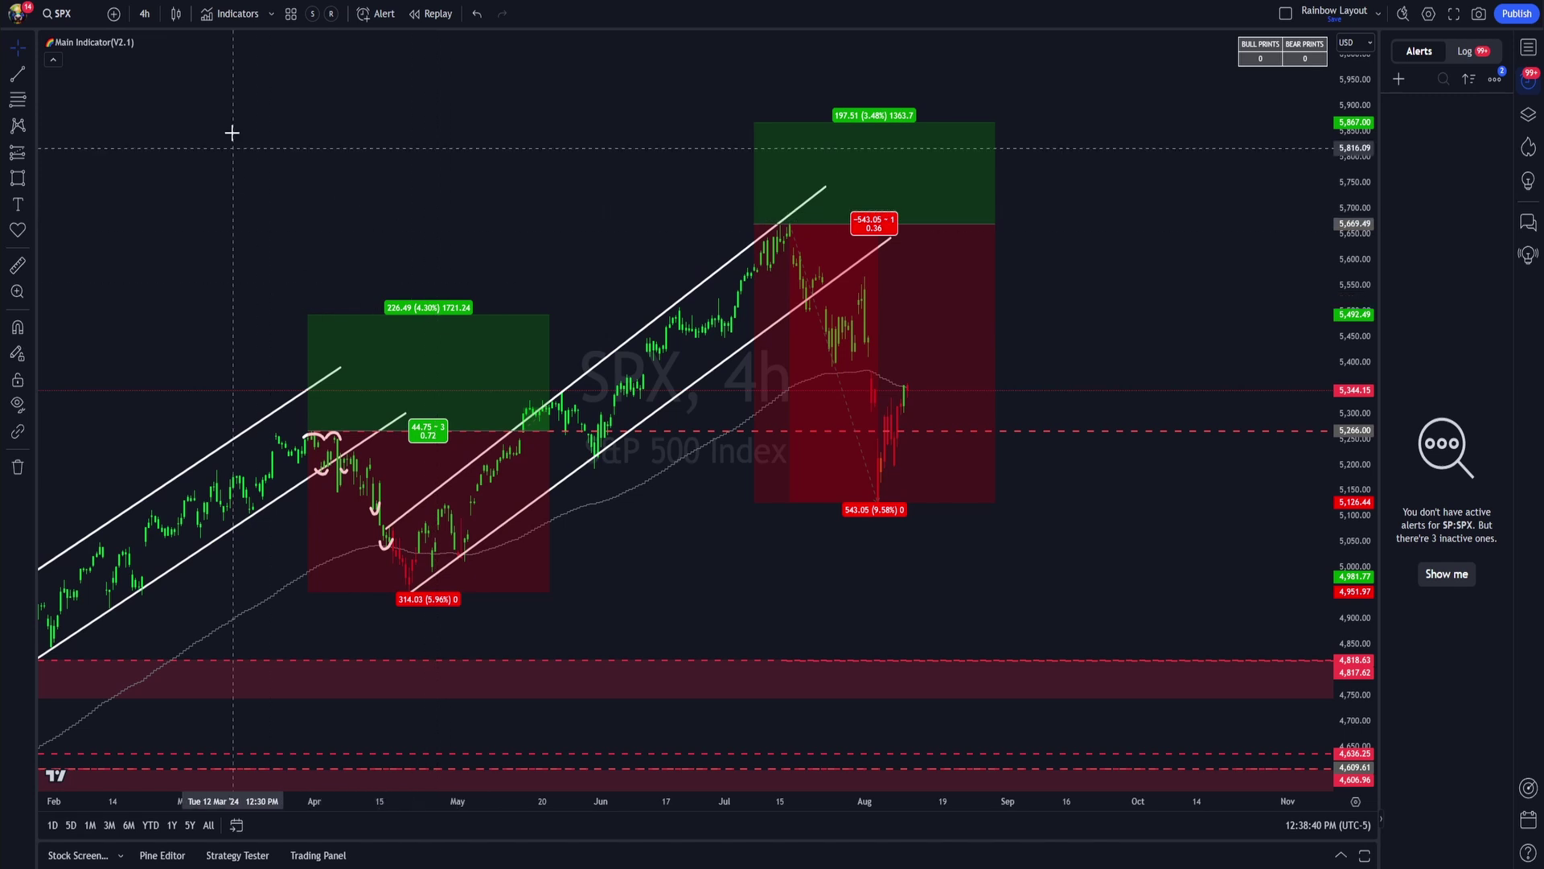
- Set the Main Indicator's Manual Fine Tuning - Exponential Color Shift to -3.25 on SPX, keeping the settings dialog clear of the candles
click(165, 41)
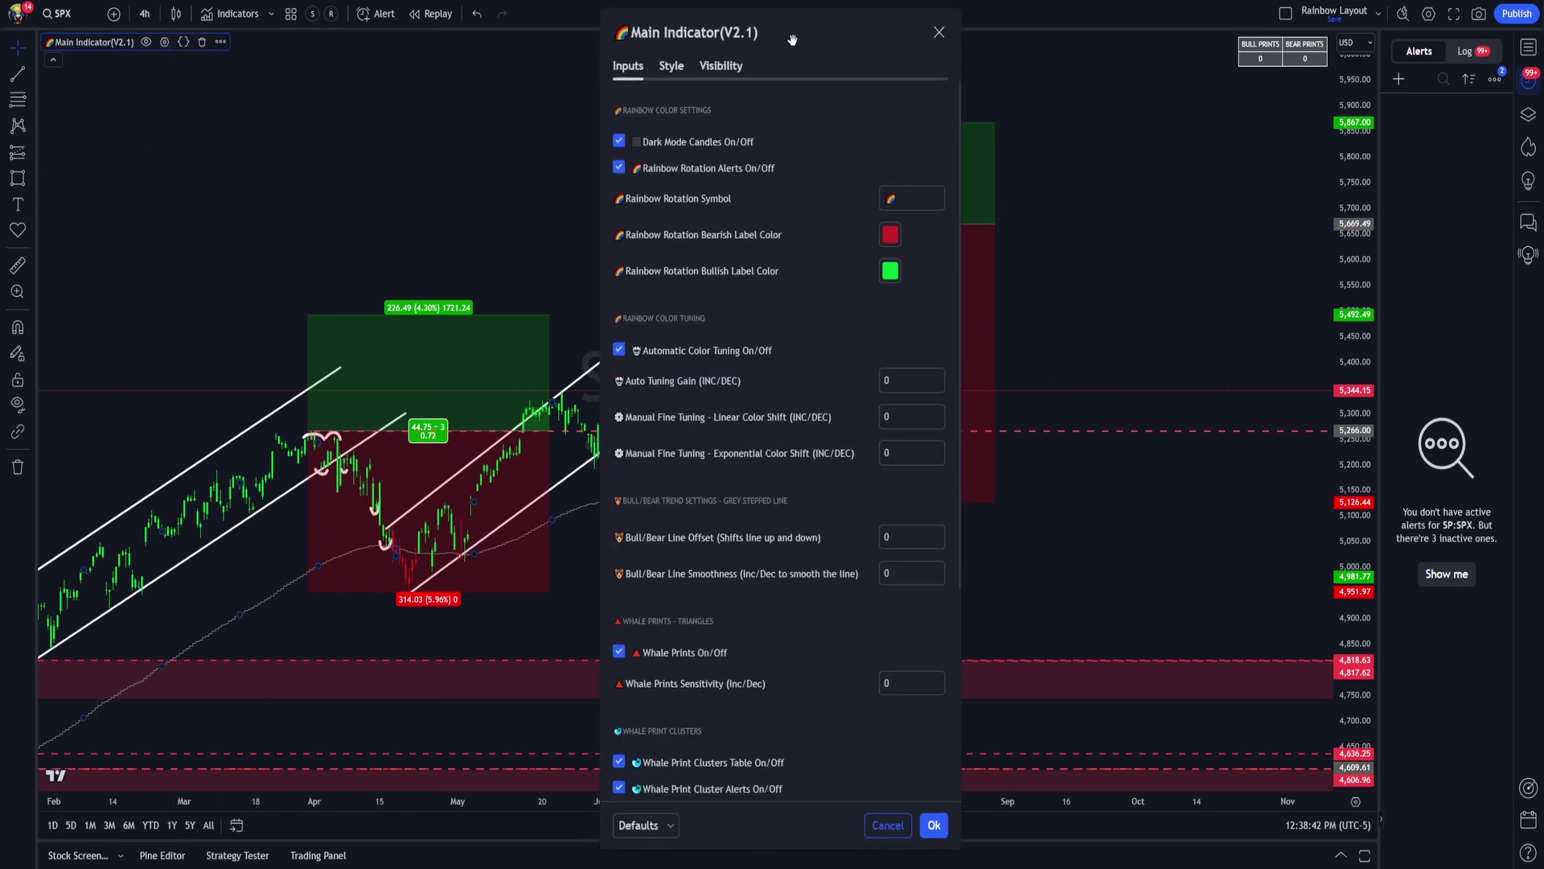
drag(784, 50, 1152, 34)
click(1266, 435)
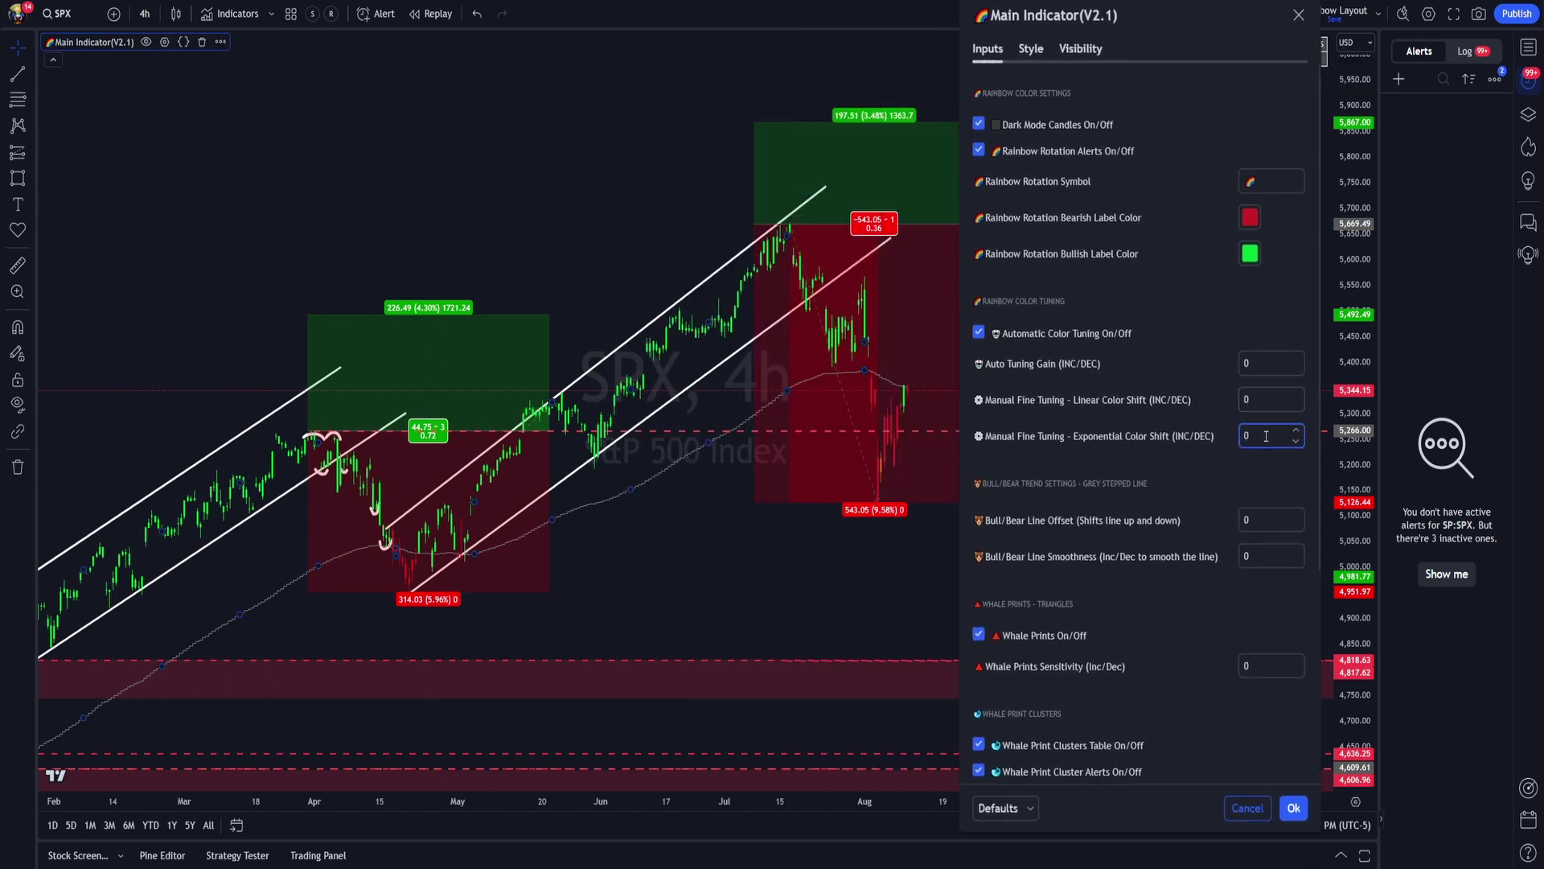
key(BackSpace)
text(-1.75)
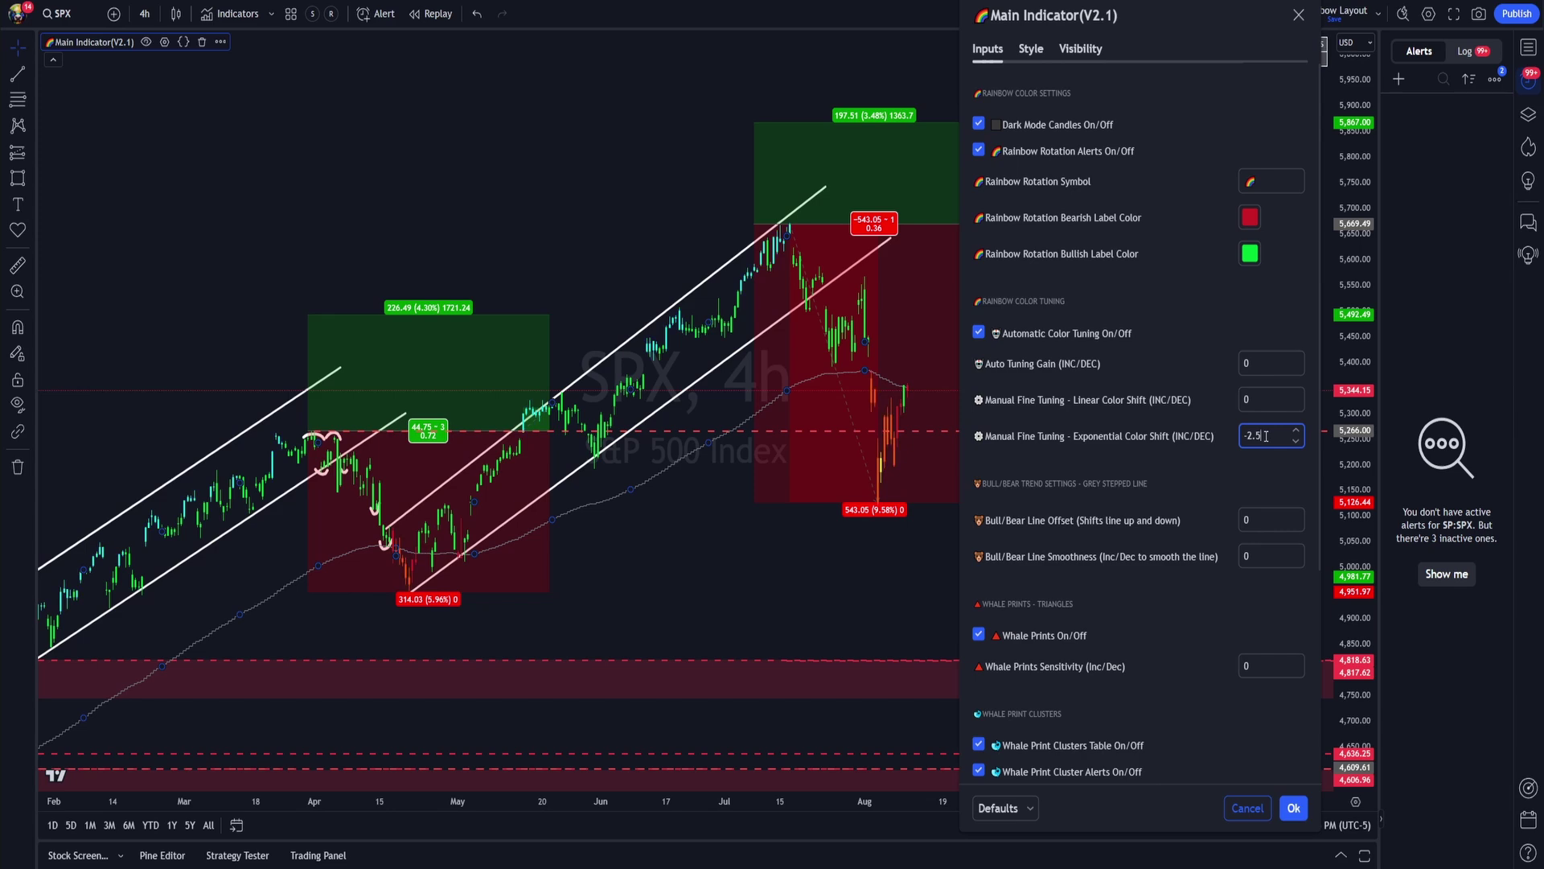
scroll(1269, 436, up, 1)
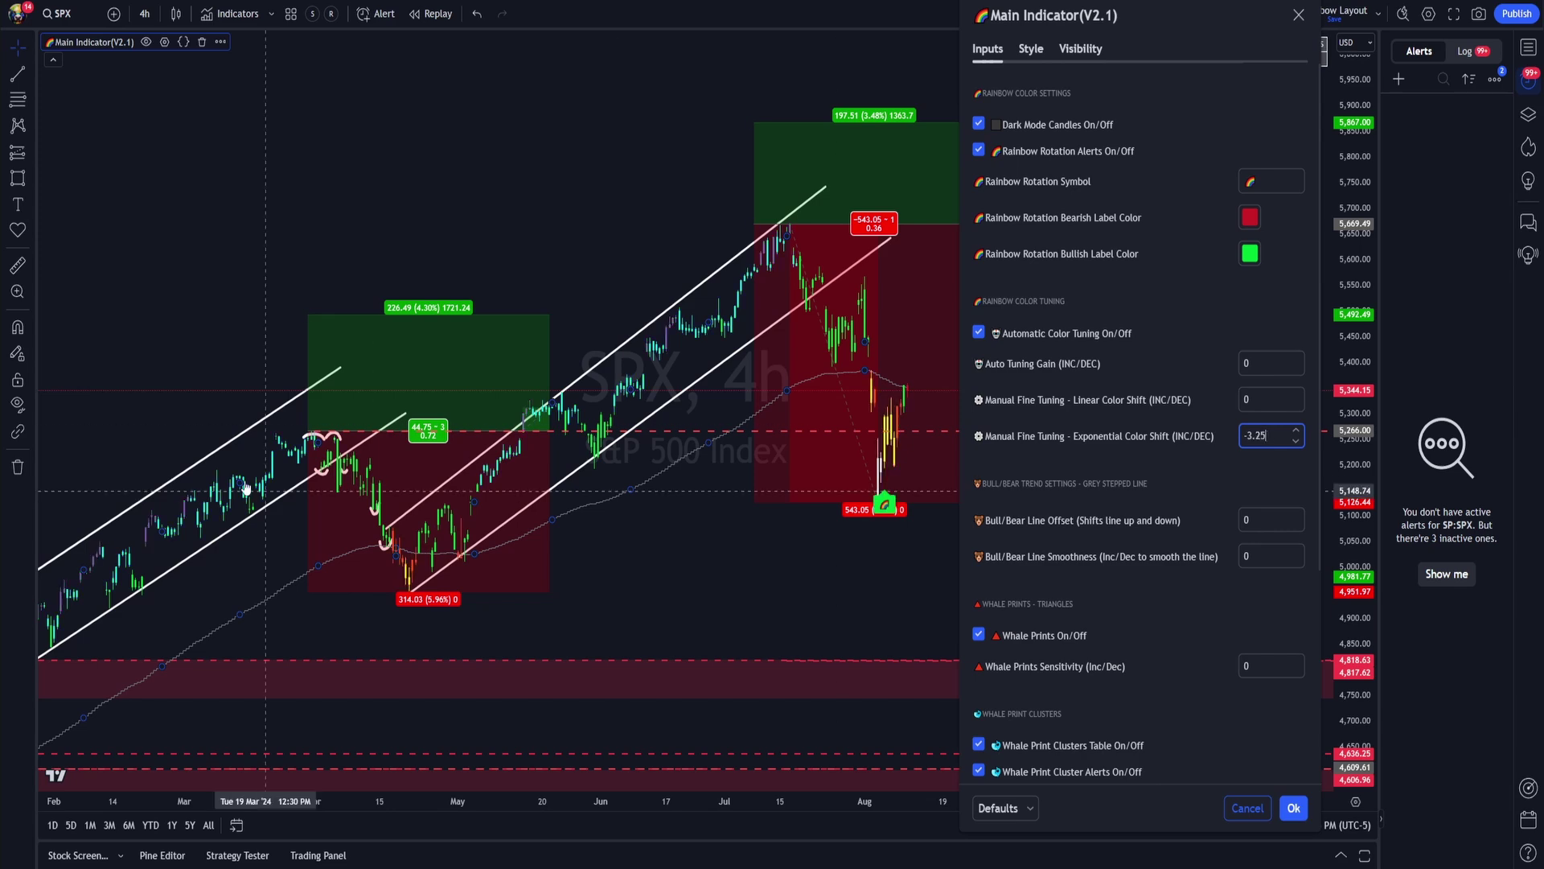
click(714, 555)
- Examine the ES1! 5-minute chart and review its Main Indicator color tuning, whale print and pivot inputs
scroll(1234, 413, down, 5)
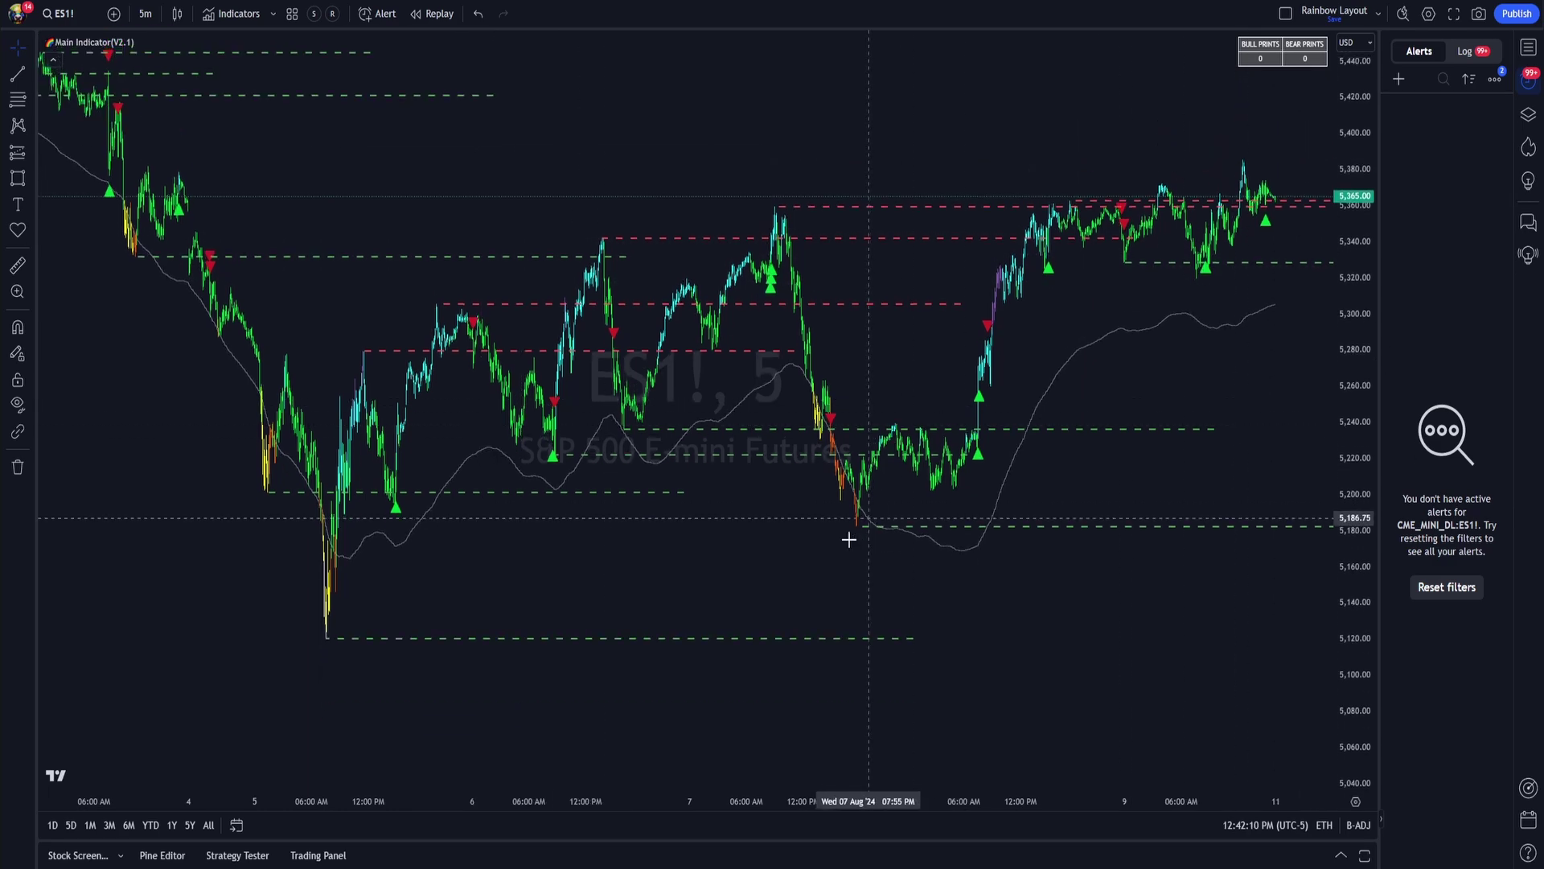
scroll(850, 540, down, 3)
drag(845, 586, 934, 797)
click(164, 42)
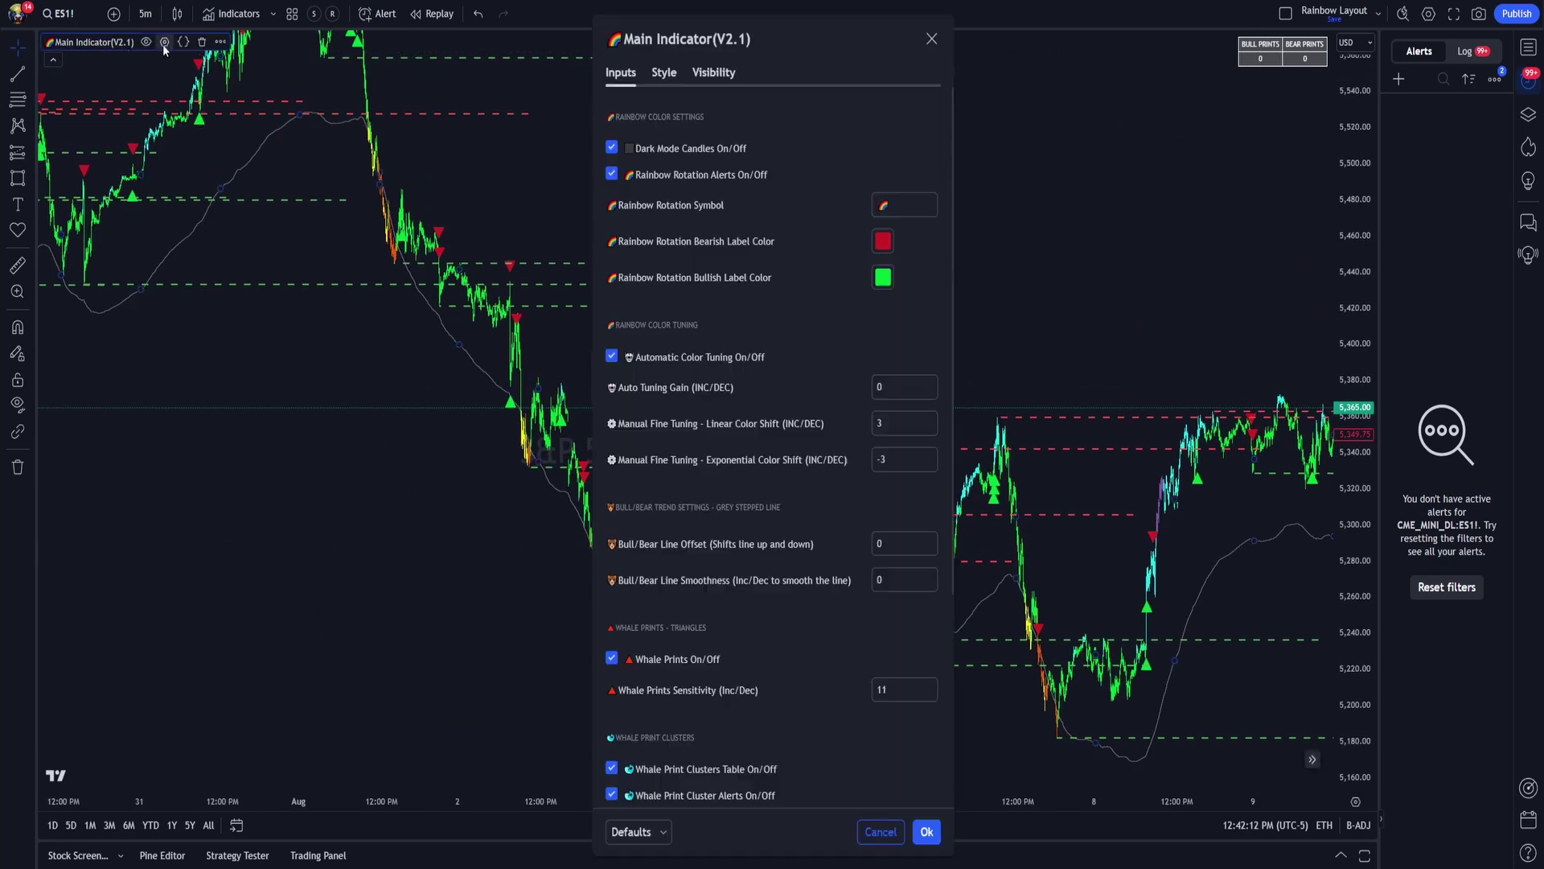
scroll(637, 524, down, 4)
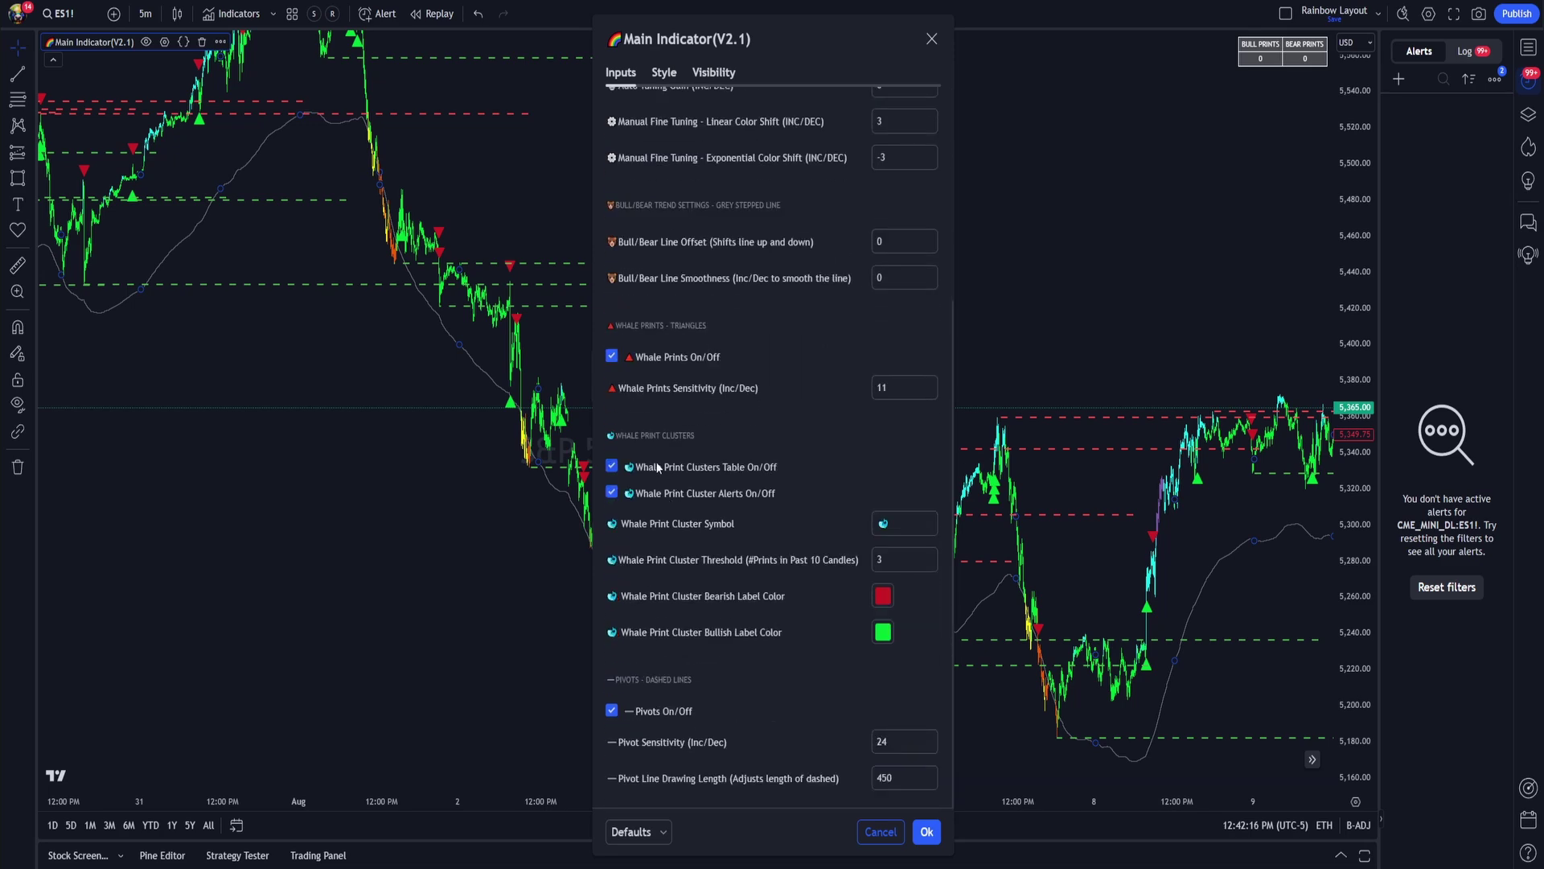
scroll(829, 573, up, 4)
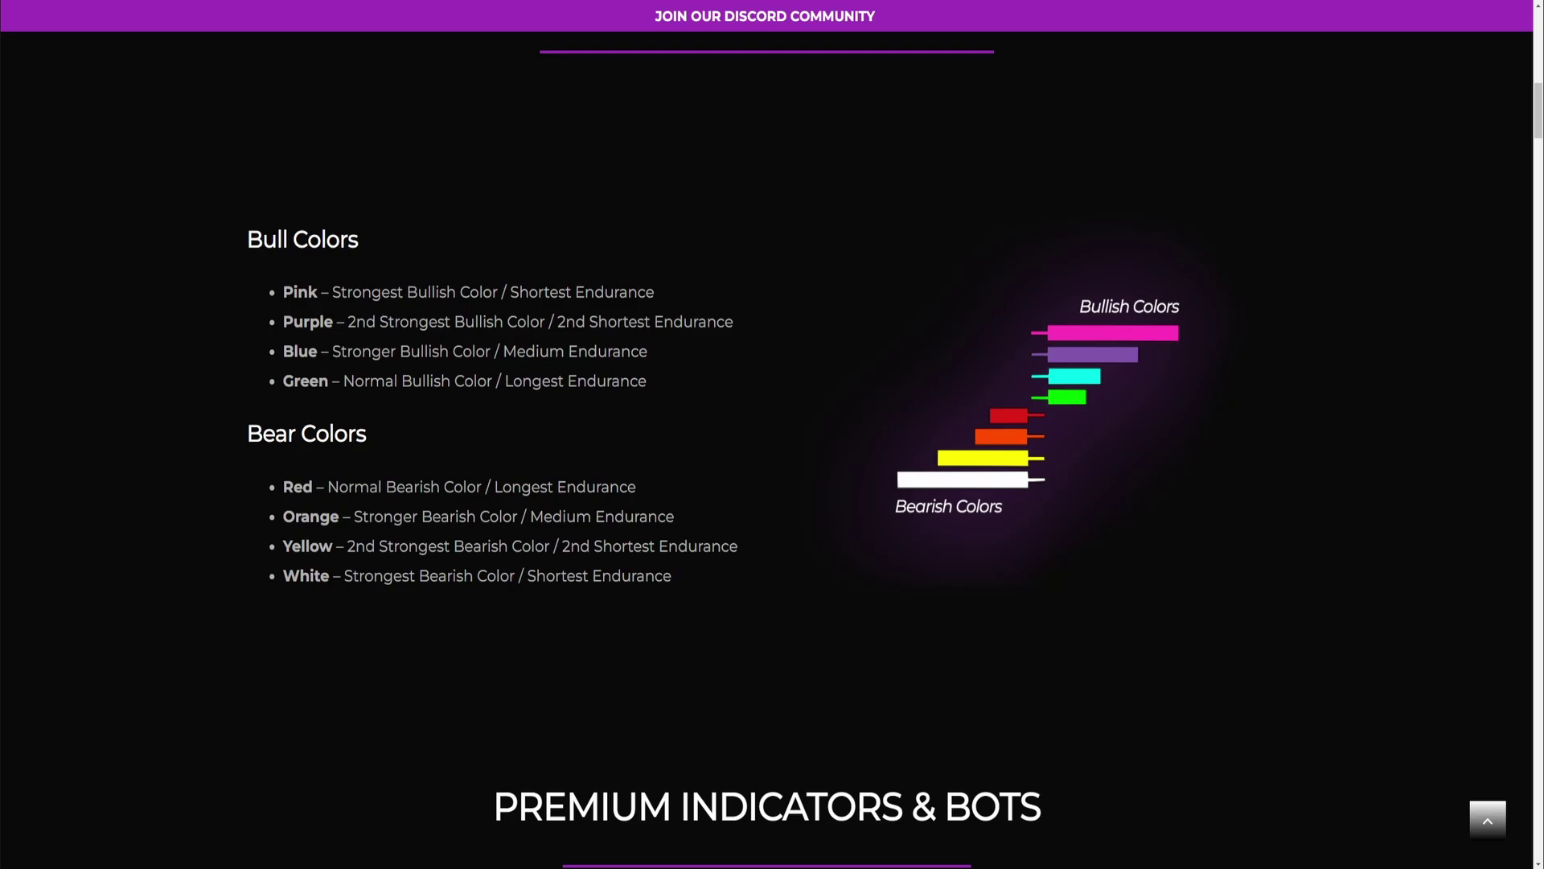
- Switch to the web browser and open the Rainbow Trends Tools home page at rainbow-trends.com
key(ctrl+l)
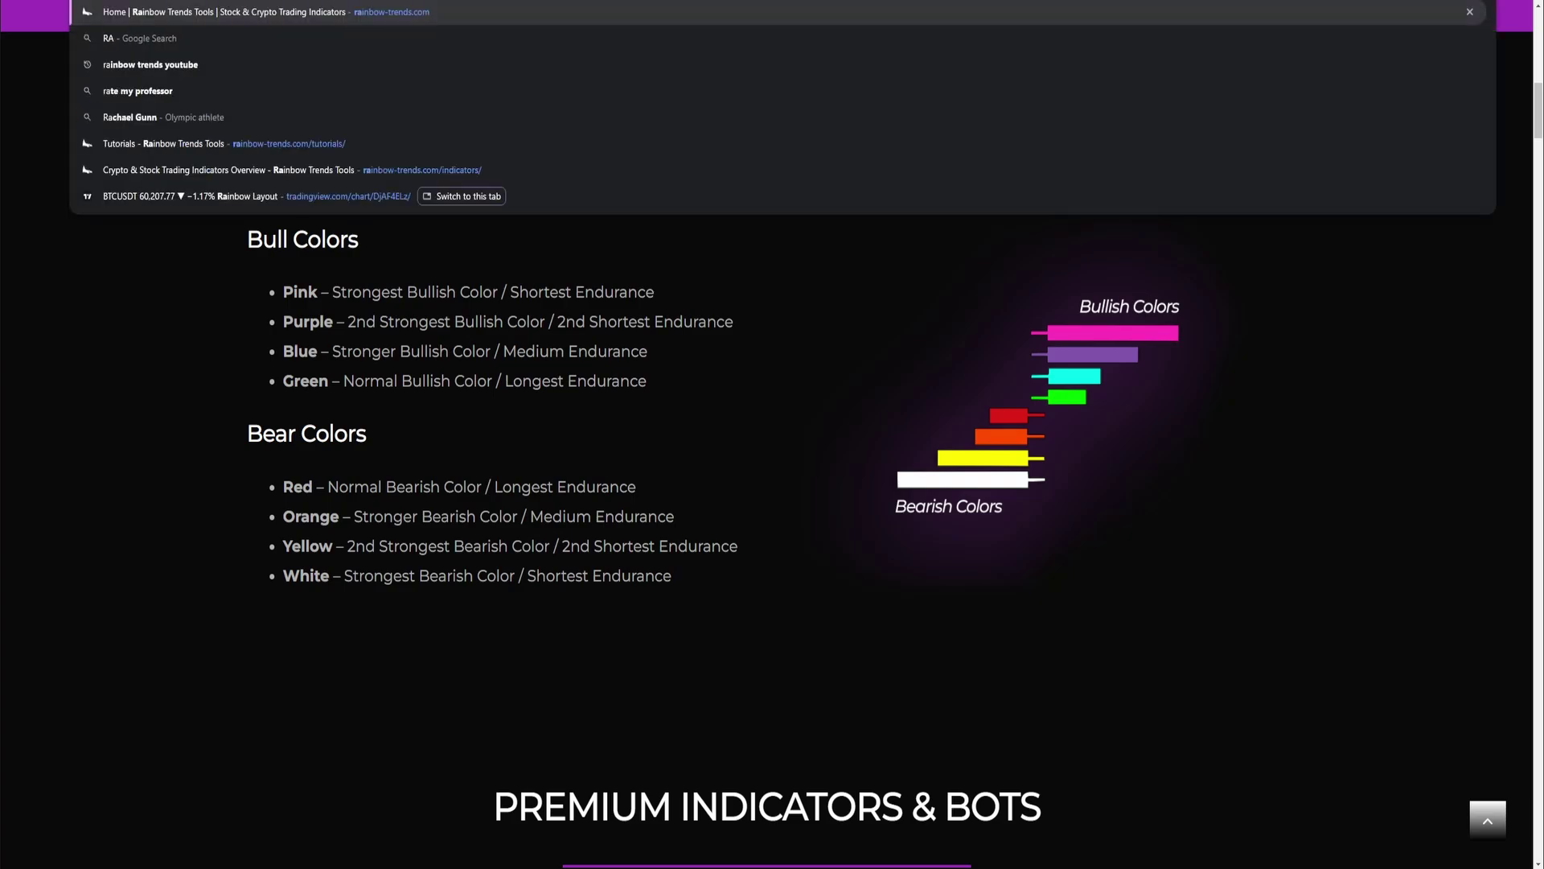
key(Return)
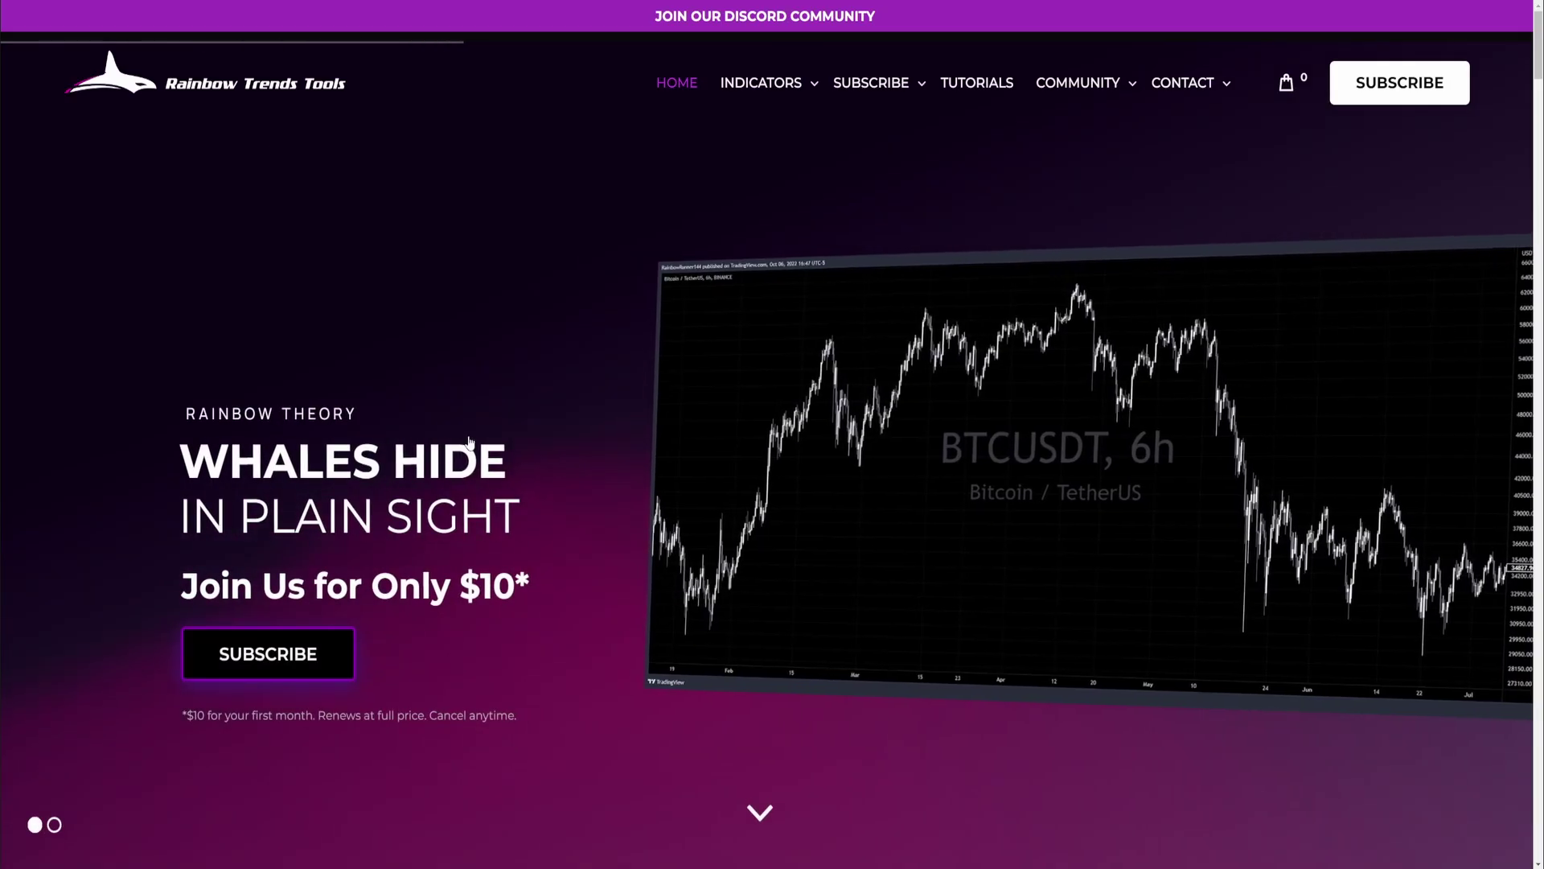